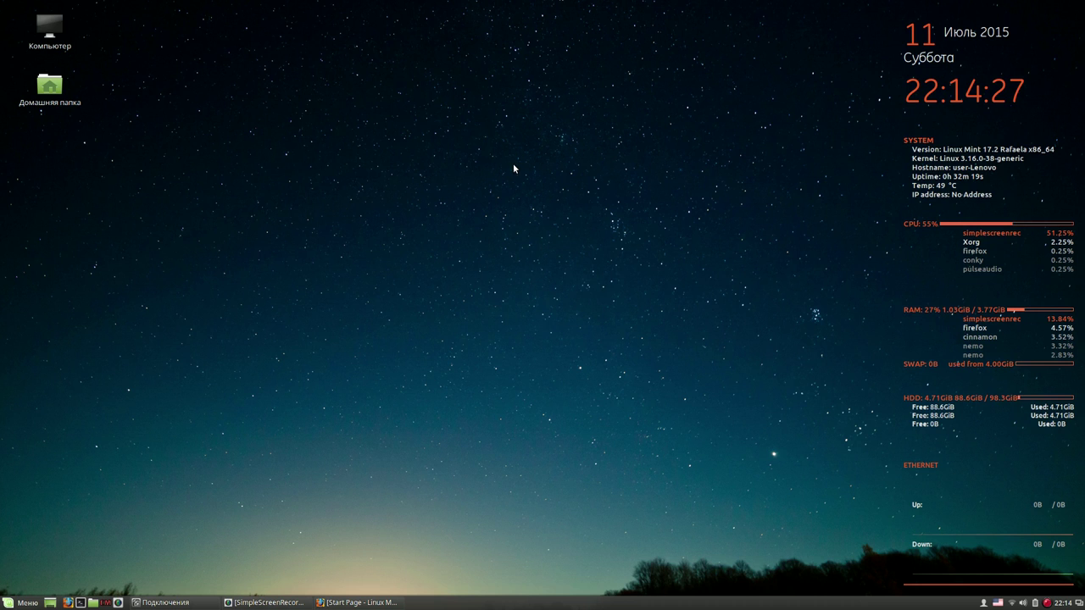
click(1043, 604)
click(1041, 532)
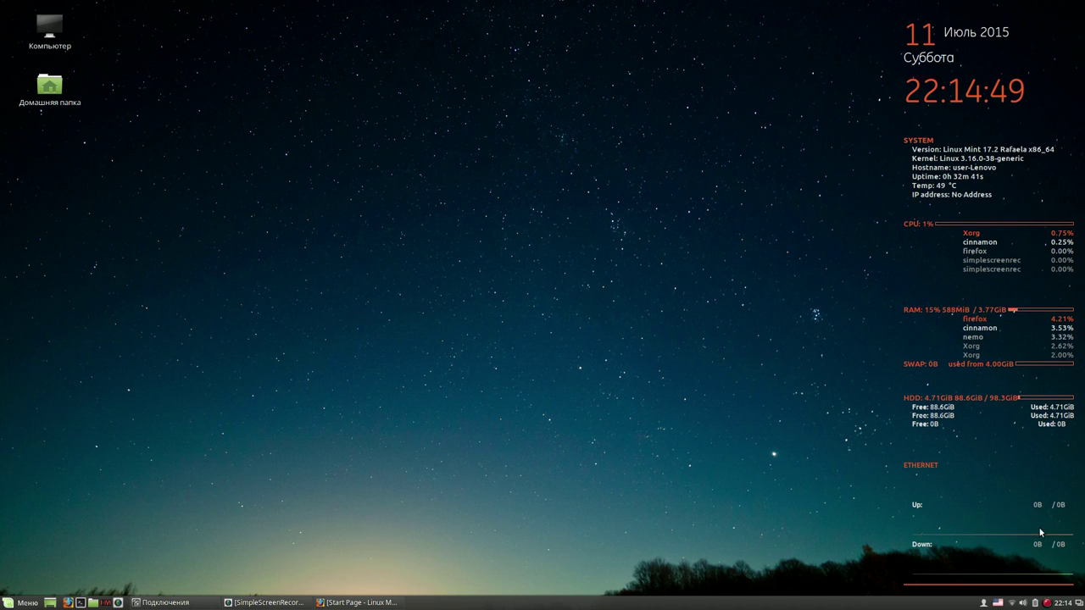
- Switch to Firefox and search the web for "cherrytree"
click(347, 604)
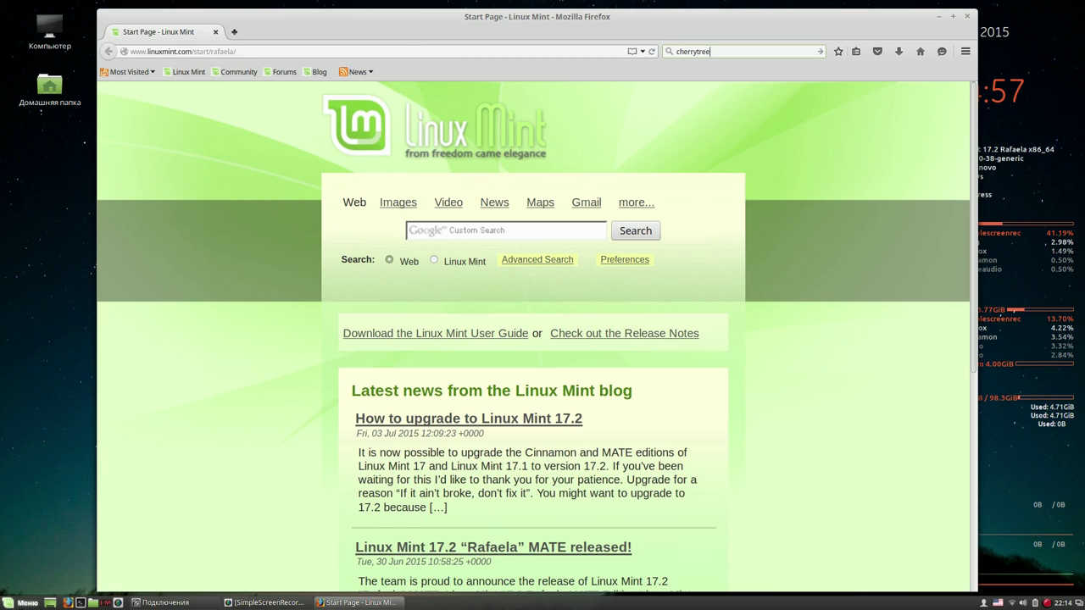
click(13, 604)
mouse_move(98, 375)
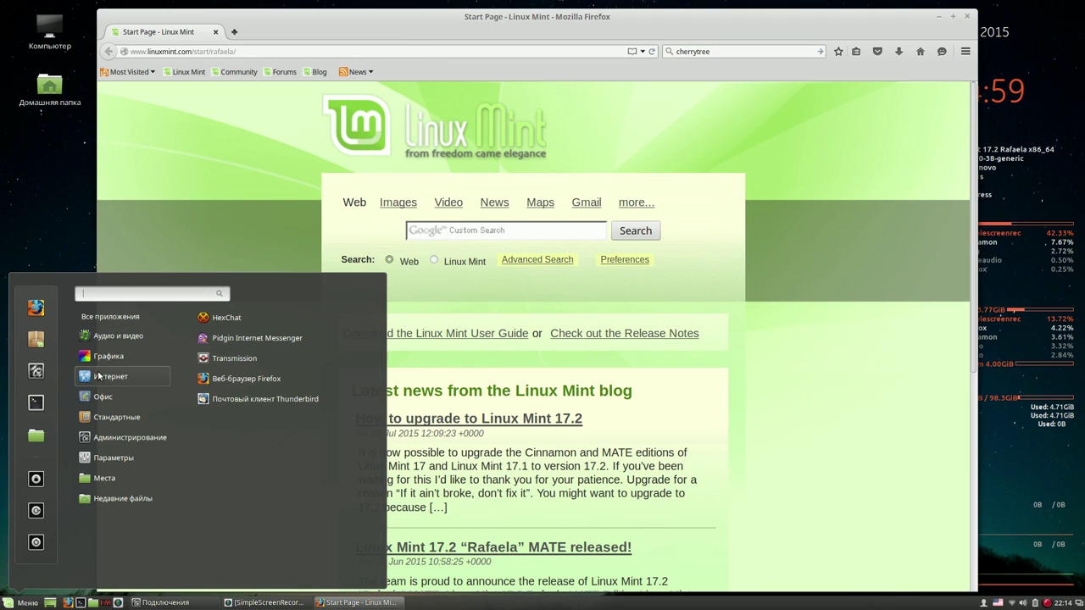
click(736, 199)
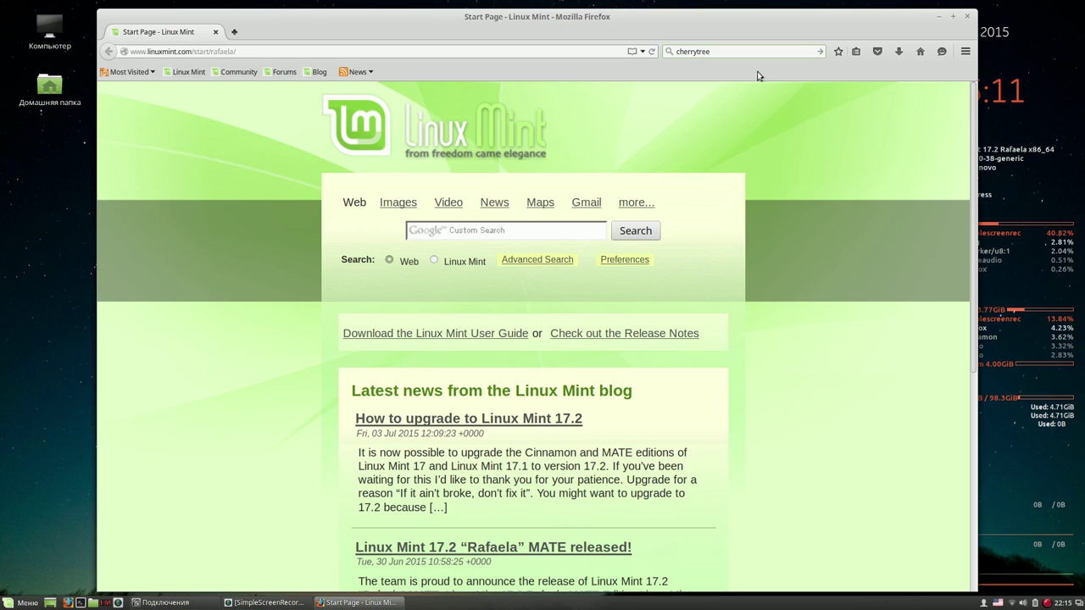
click(820, 53)
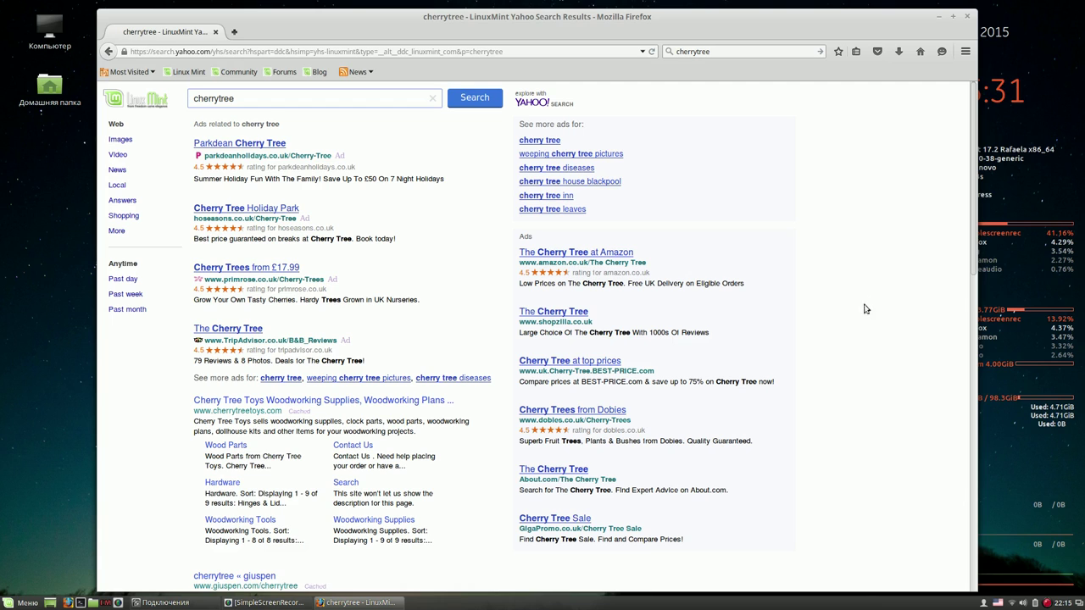
- Find the giuspen result for cherrytree in the search results and open its page
double_click(715, 51)
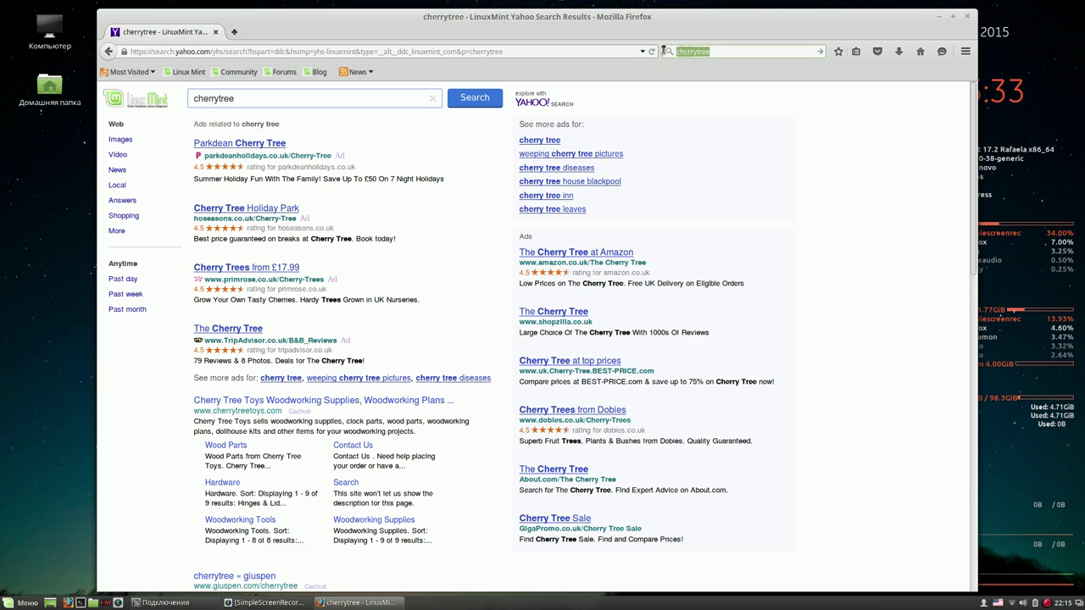
click(582, 36)
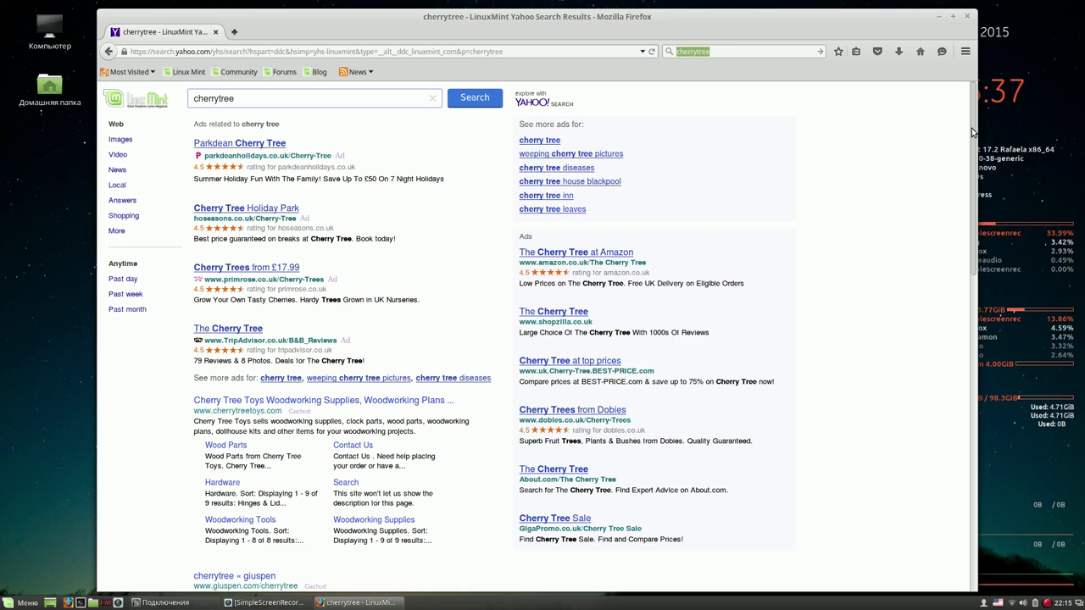
drag(973, 130, 913, 270)
drag(283, 269, 181, 267)
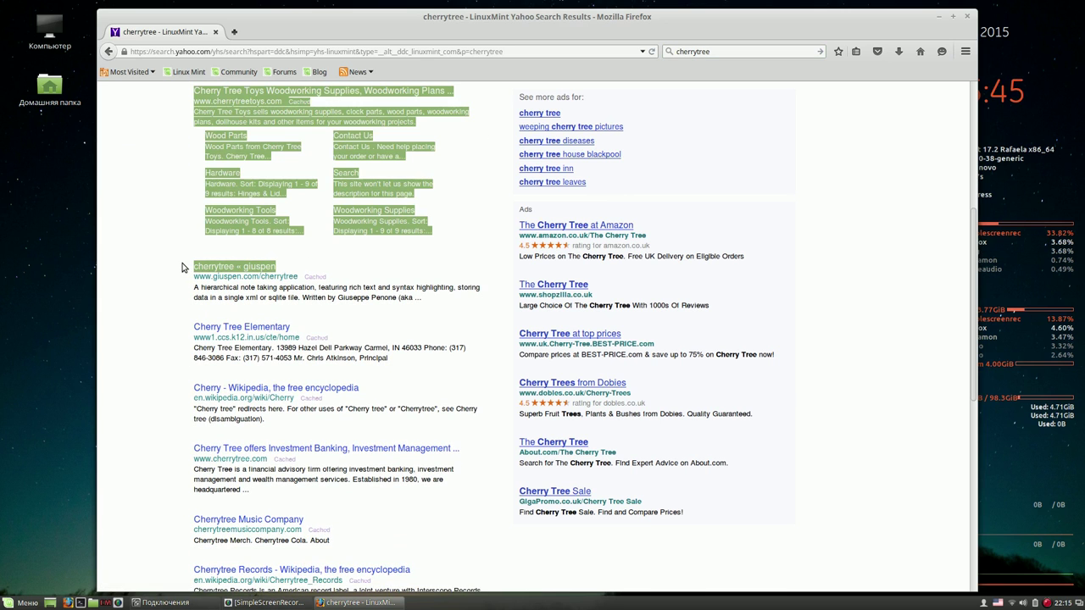
click(166, 291)
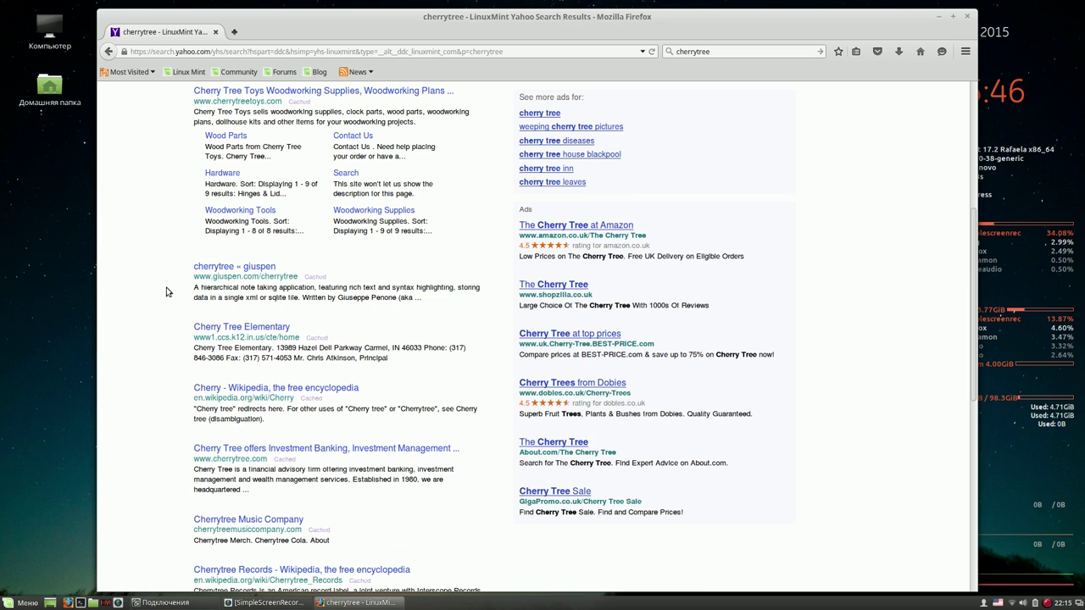
click(265, 270)
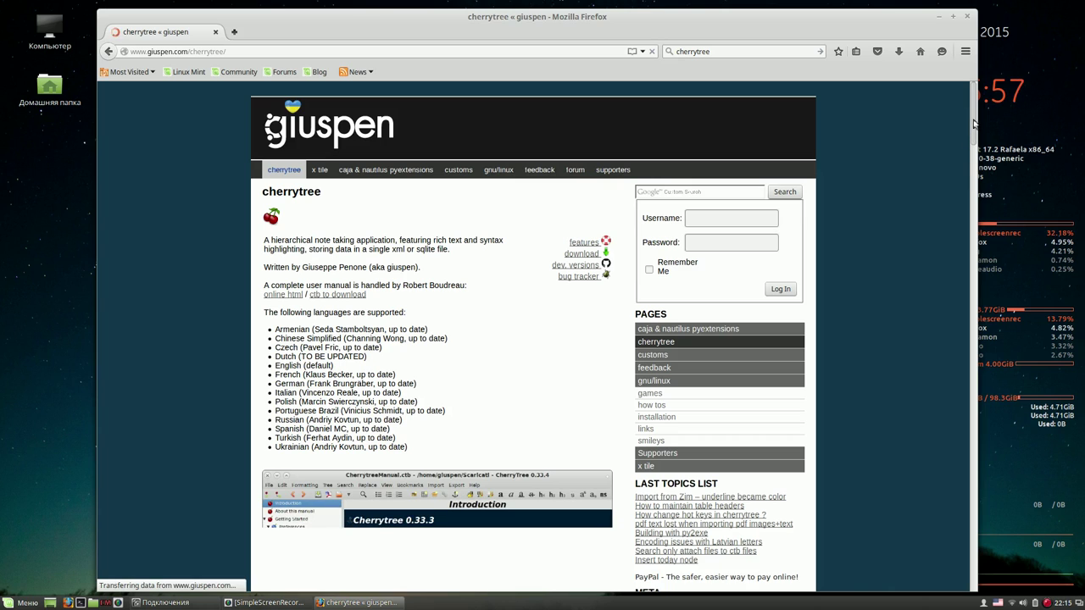
- Download the Debian/Ubuntu package cherrytree_0.35.9-1_all.deb from the latest version's download section, saving it as a file
drag(975, 123, 950, 499)
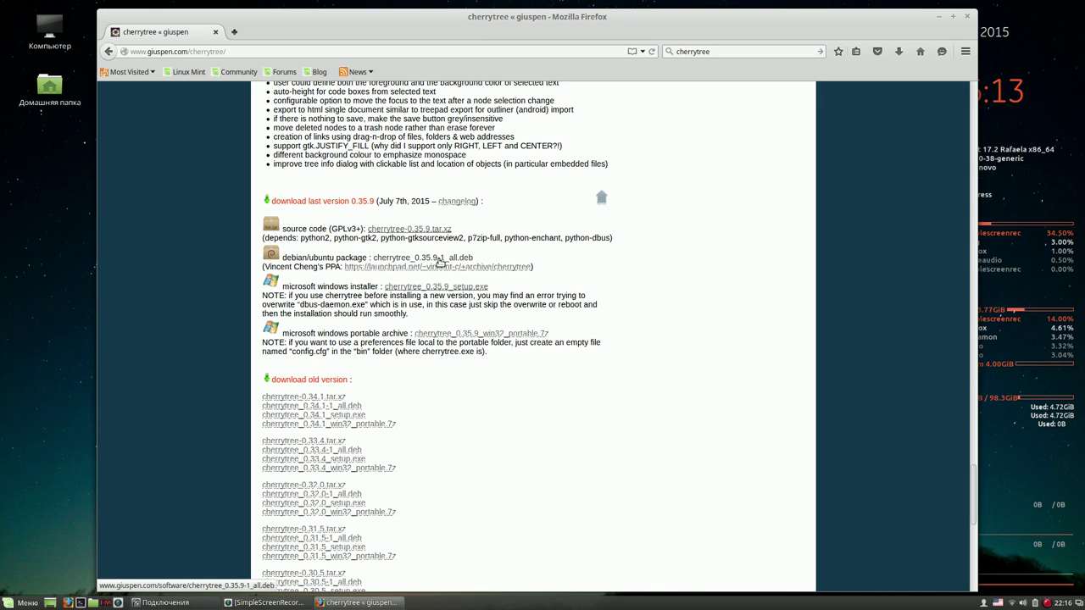
click(449, 261)
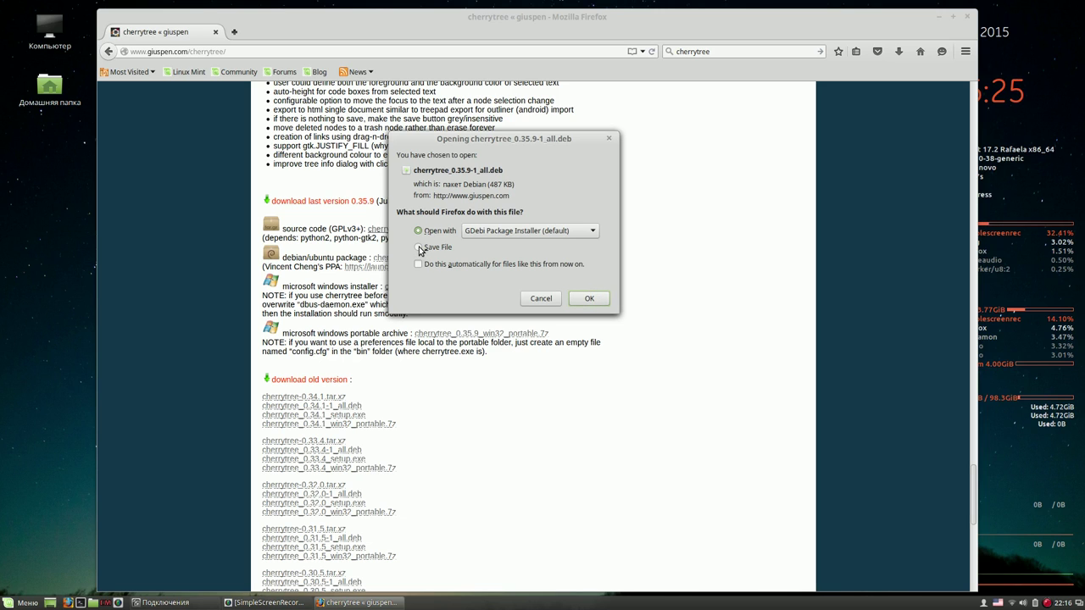
click(585, 300)
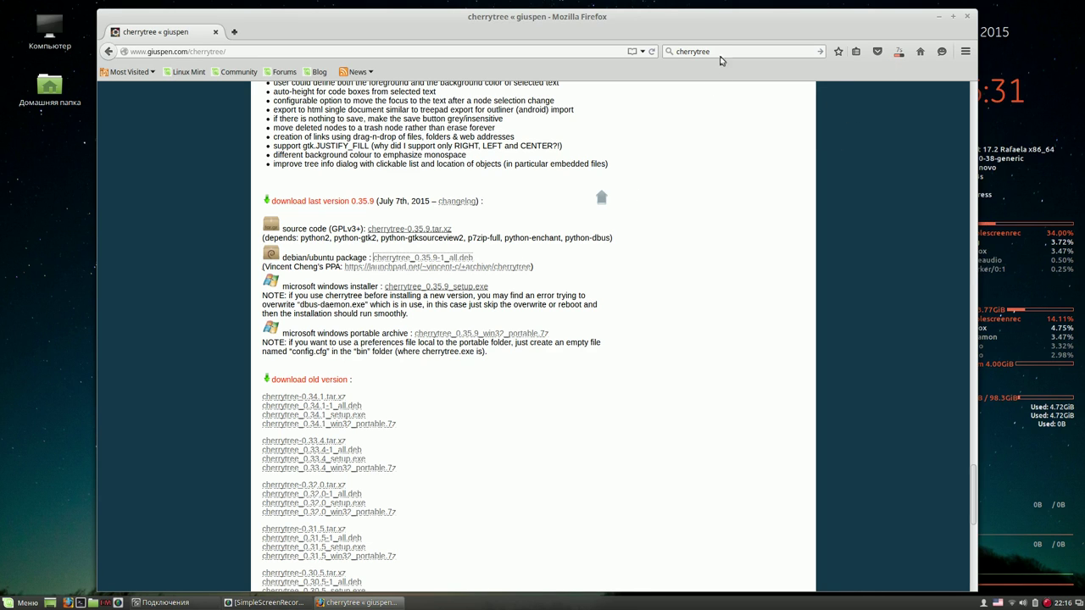
- Replace the browser's search query and search the web for "google chrome"
click(720, 51)
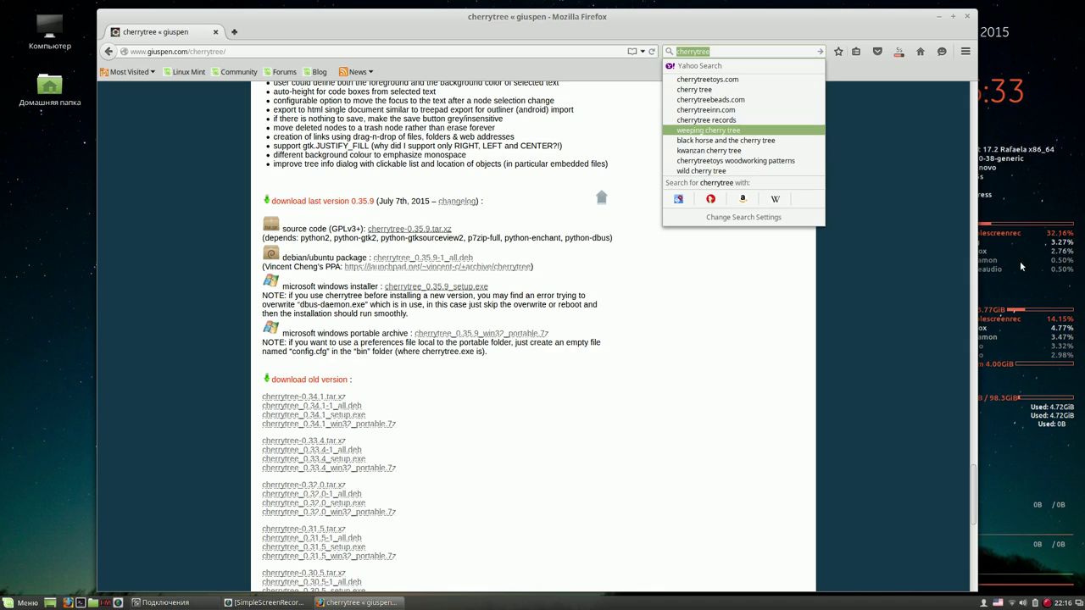
click(723, 54)
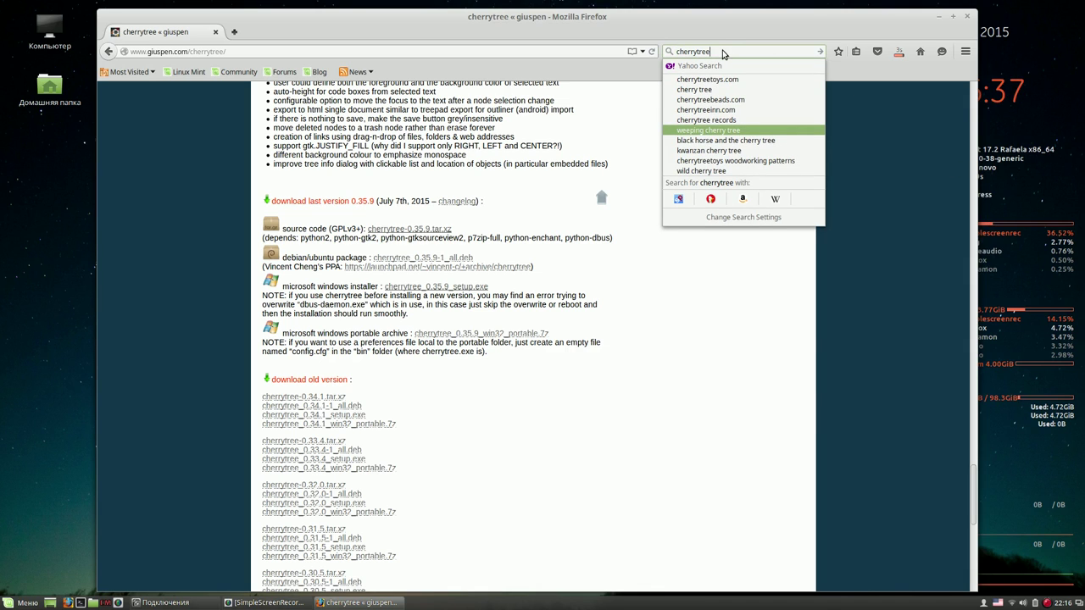
key(BackSpace)
key(BackSpace)
key(BackSpace)
key(BackSpace)
key(BackSpace)
key(BackSpace)
key(BackSpace)
key(BackSpace)
key(BackSpace)
key(BackSpace)
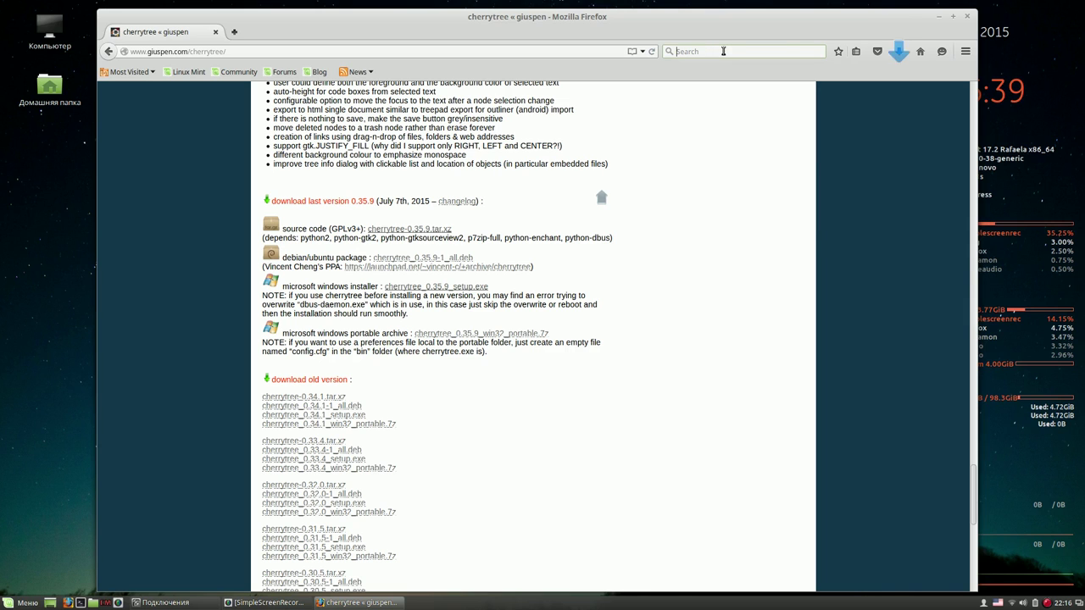
text(goo)
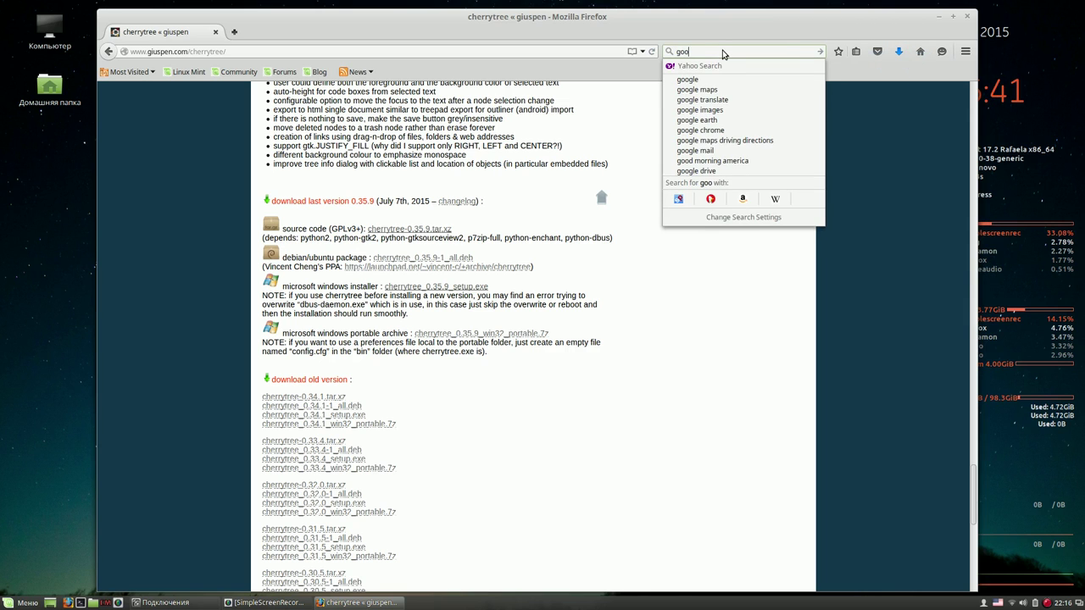
text(gle)
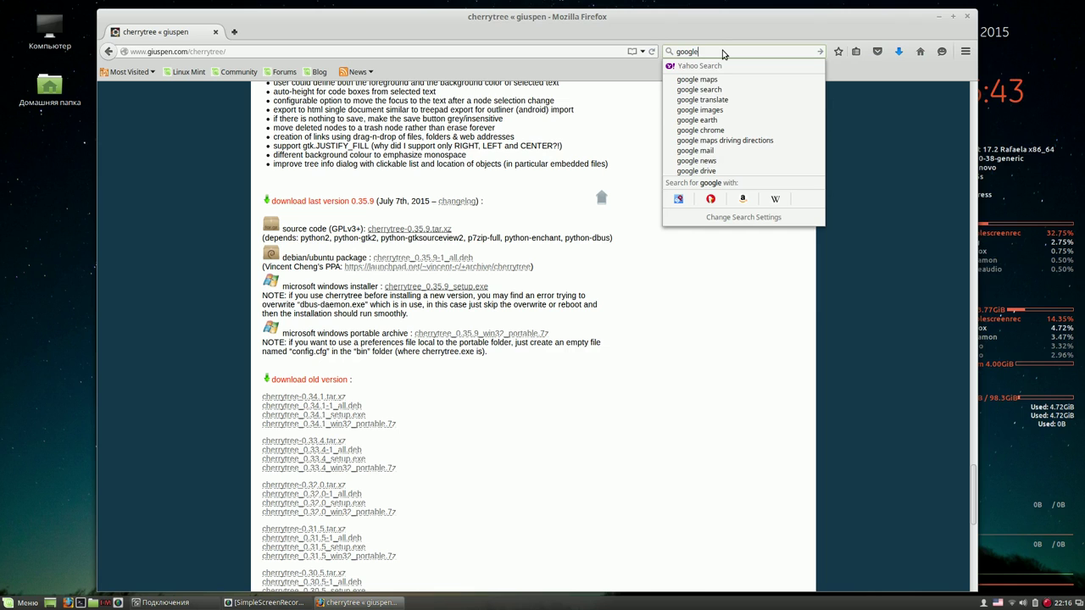
text(chrome)
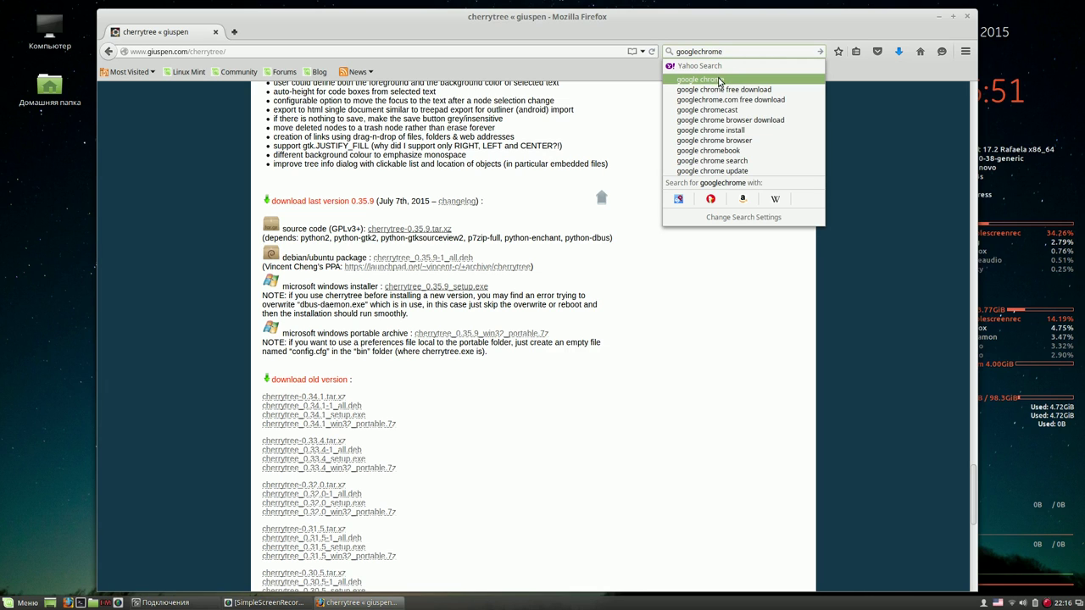
click(719, 79)
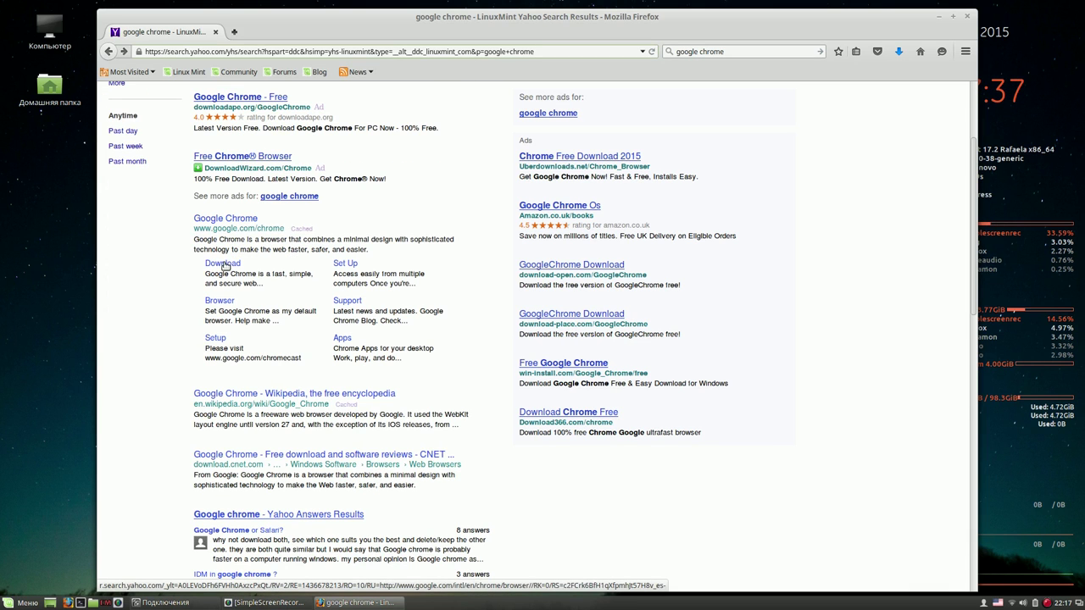
- Open Google's Chrome download page from the results, accept the terms for the 64 bit .deb package for Debian/Ubuntu and save the file
click(226, 266)
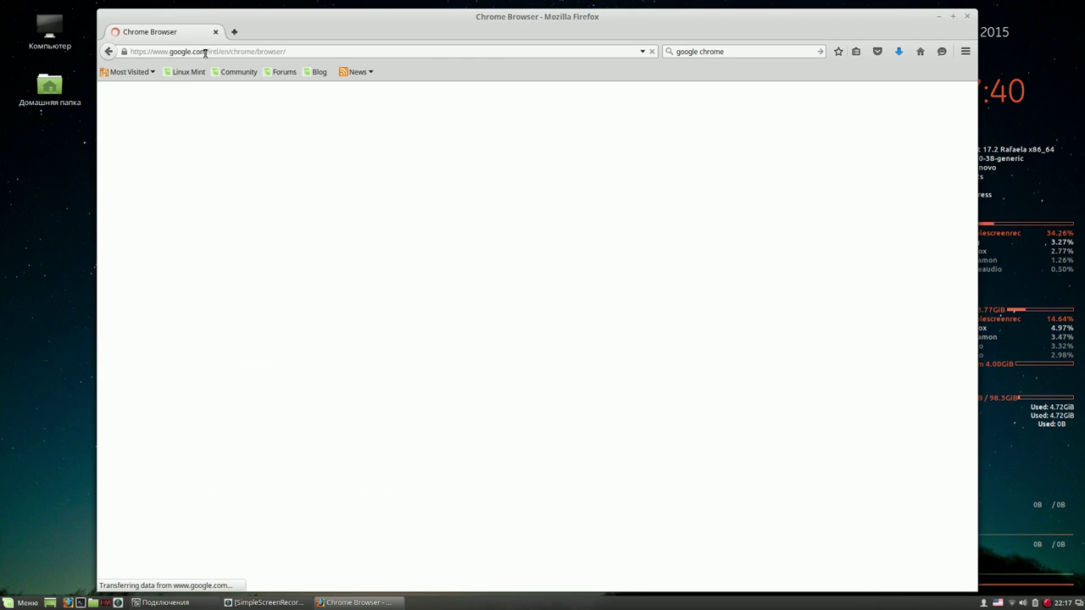
drag(345, 51, 131, 51)
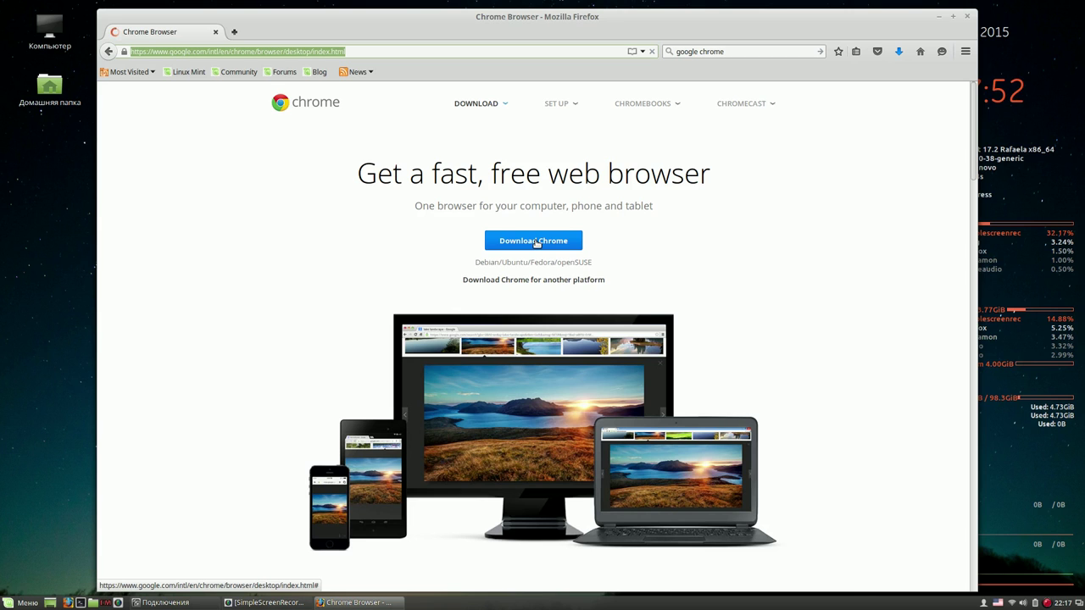
click(534, 241)
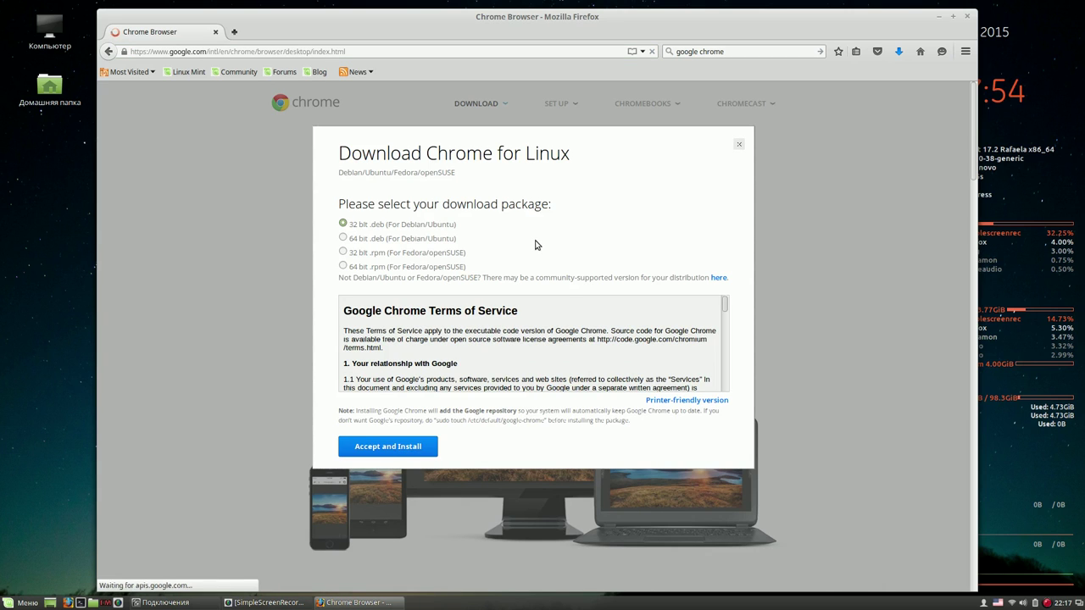
click(343, 238)
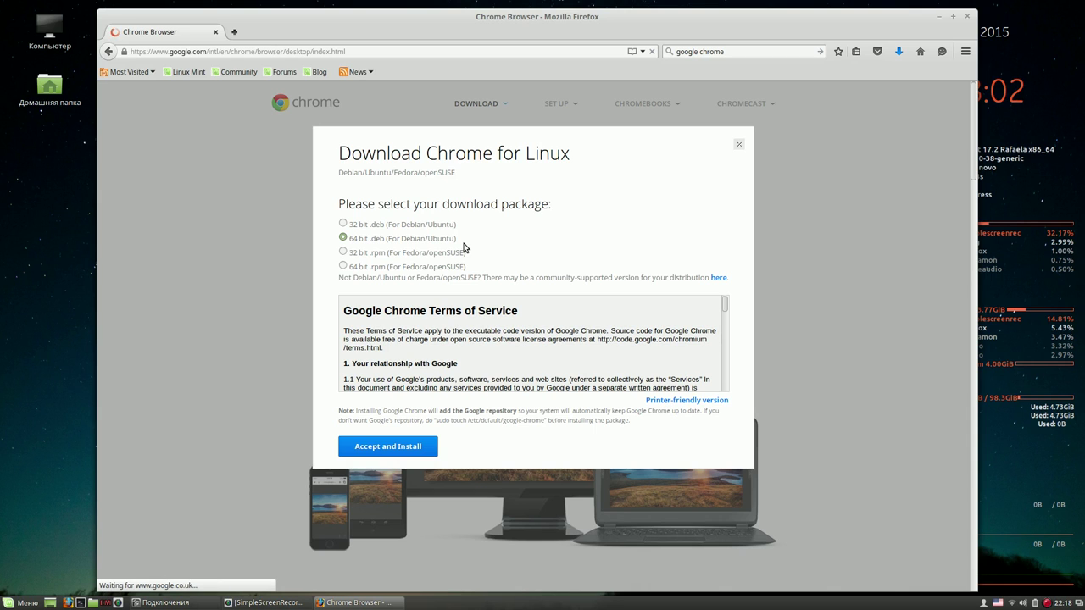
click(405, 452)
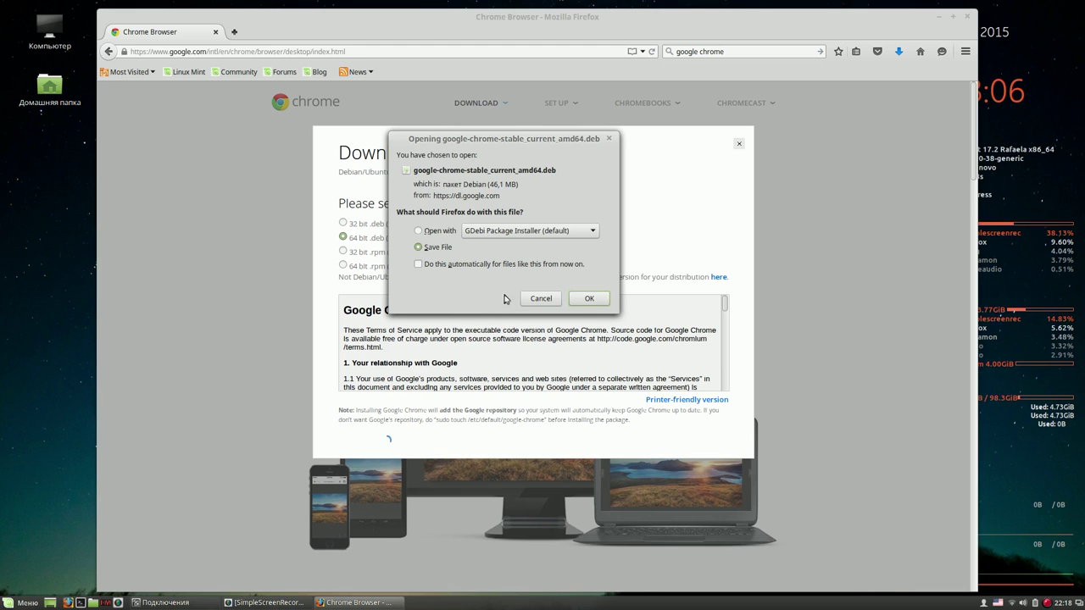
click(596, 302)
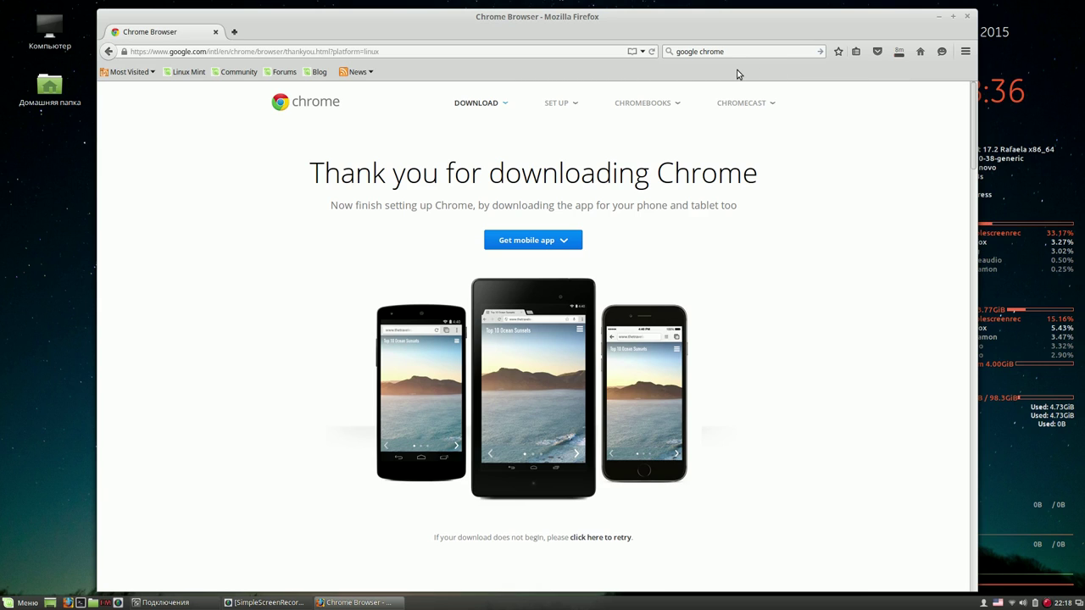
- Move and resize the Firefox window so that it leaves the desktop's system monitor uncovered
drag(780, 17, 754, 22)
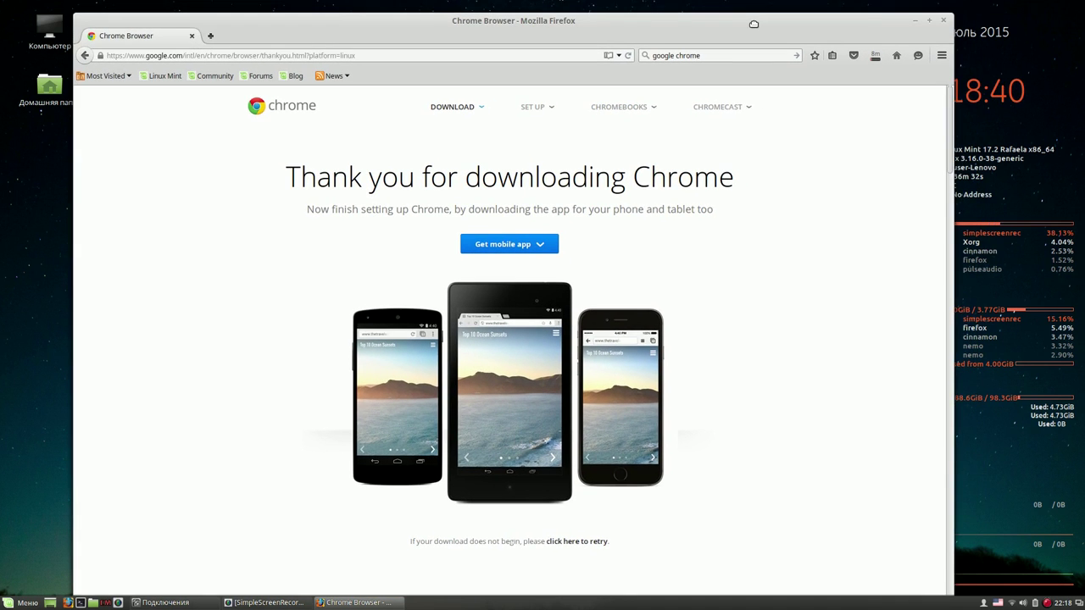
drag(941, 18, 843, 89)
drag(735, 102, 739, 32)
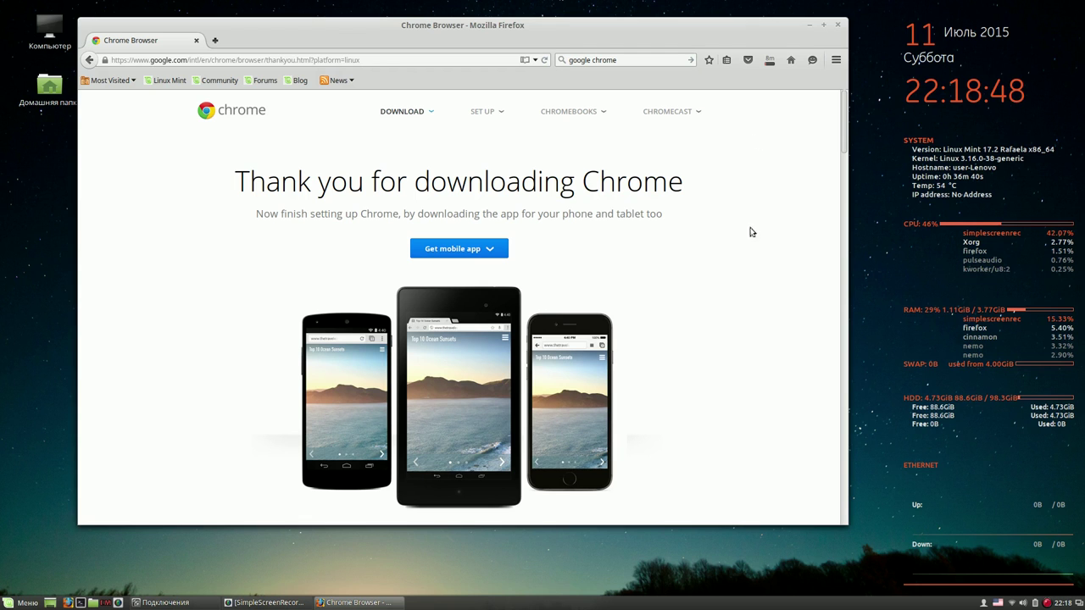
drag(840, 521, 783, 559)
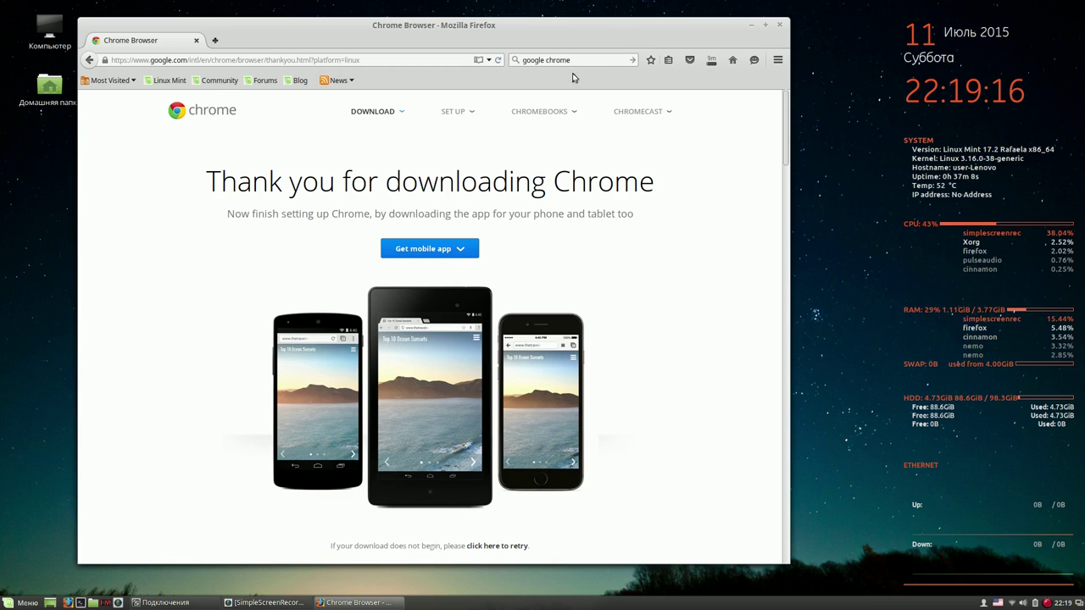
- Open the downloaded cherrytree_0.35.9-1_all.deb in the package installer and dismiss the notice about an older version in the software channel
click(712, 63)
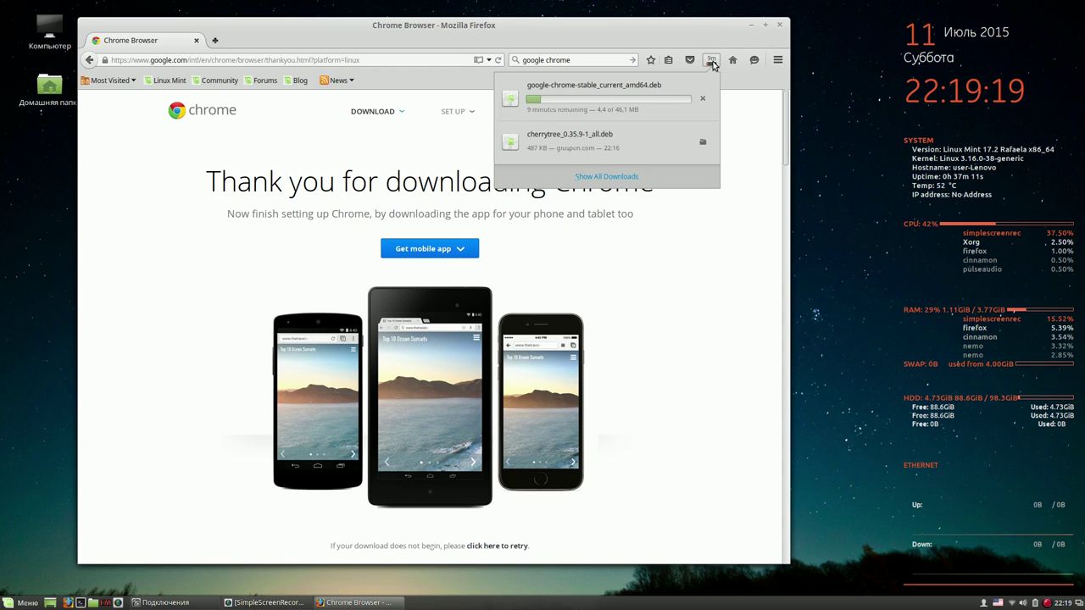
click(556, 142)
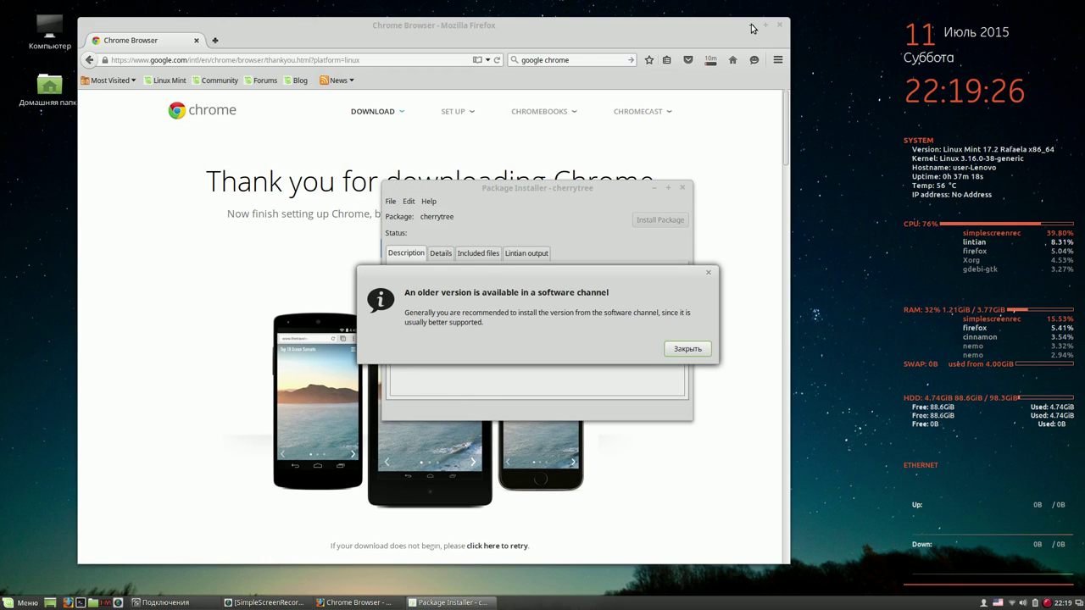
drag(423, 296, 628, 296)
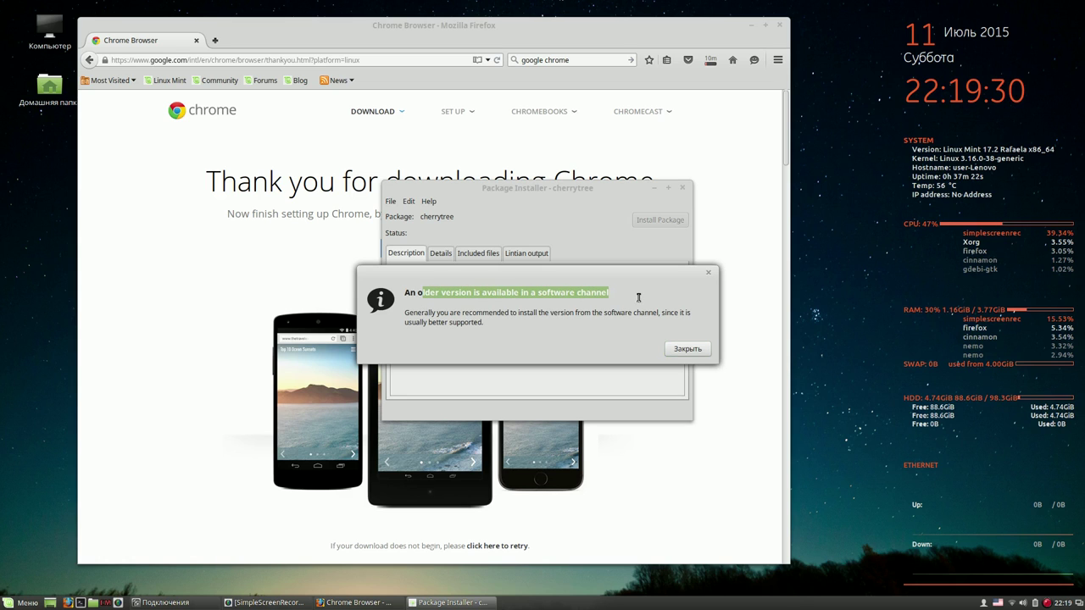
click(683, 348)
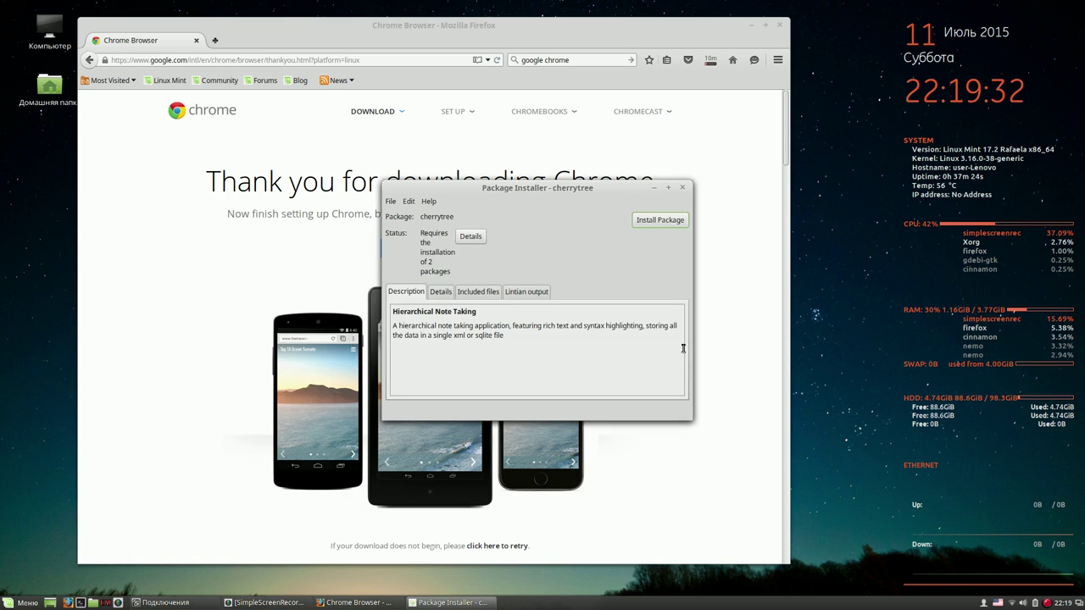
- Minimize the browser, move the installer window aside and start installing the cherrytree package, authorizing it with the administrator password
click(751, 26)
drag(611, 189, 405, 92)
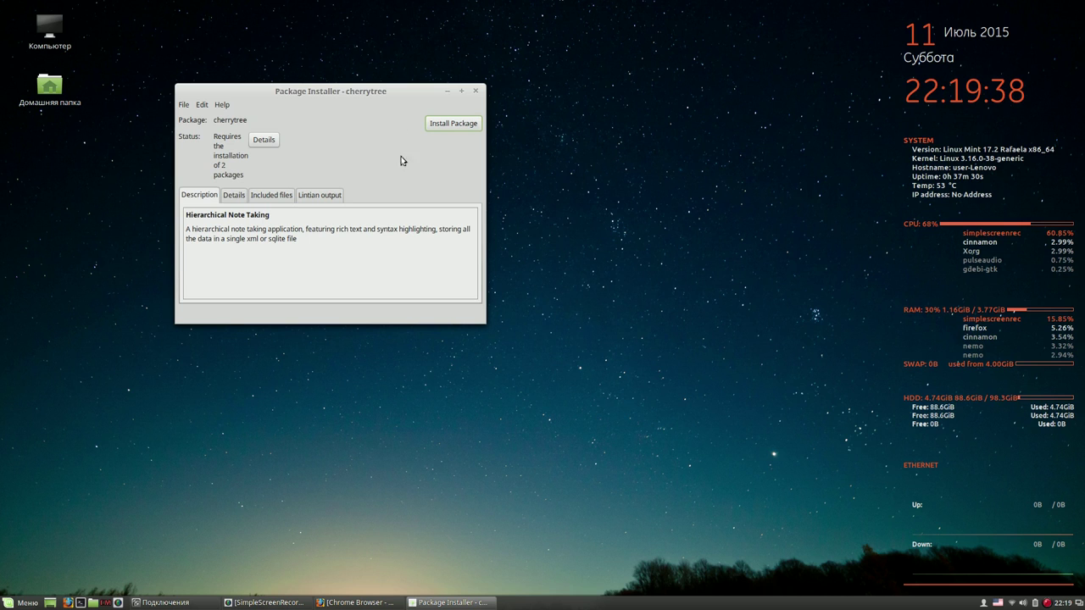
click(449, 125)
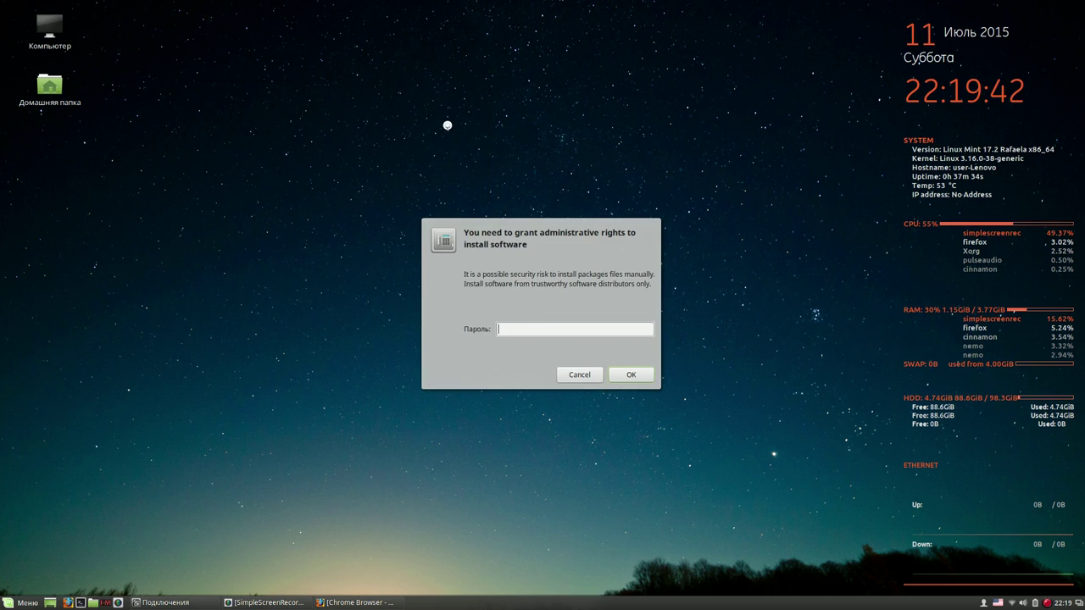
text(****)
click(633, 377)
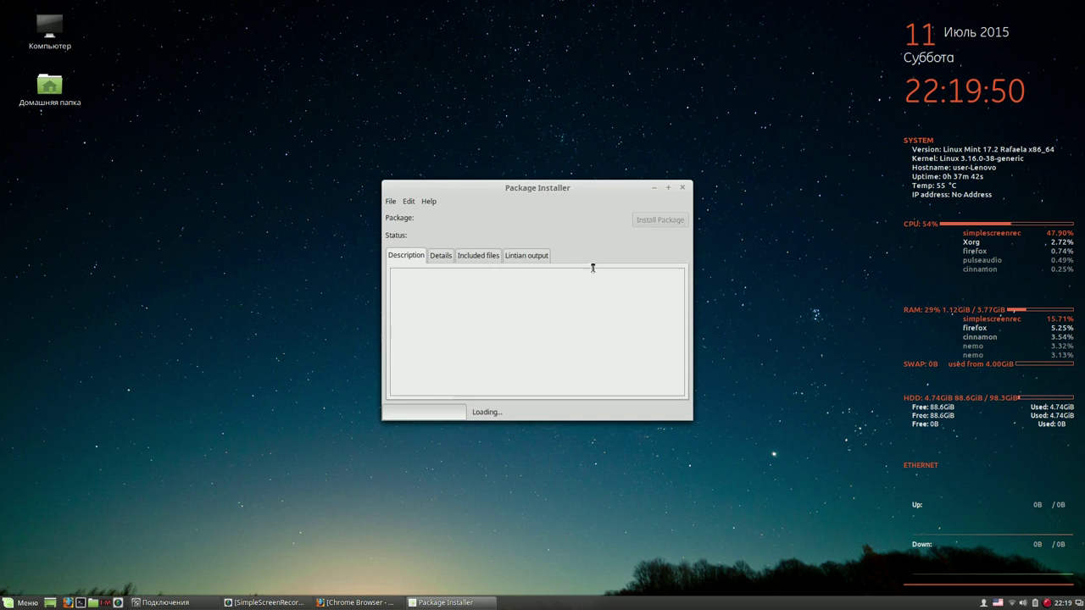
- Set the installation progress dialog to close automatically after success, keep the installer windows apart, and close the package installer once installation ends
drag(582, 189, 378, 84)
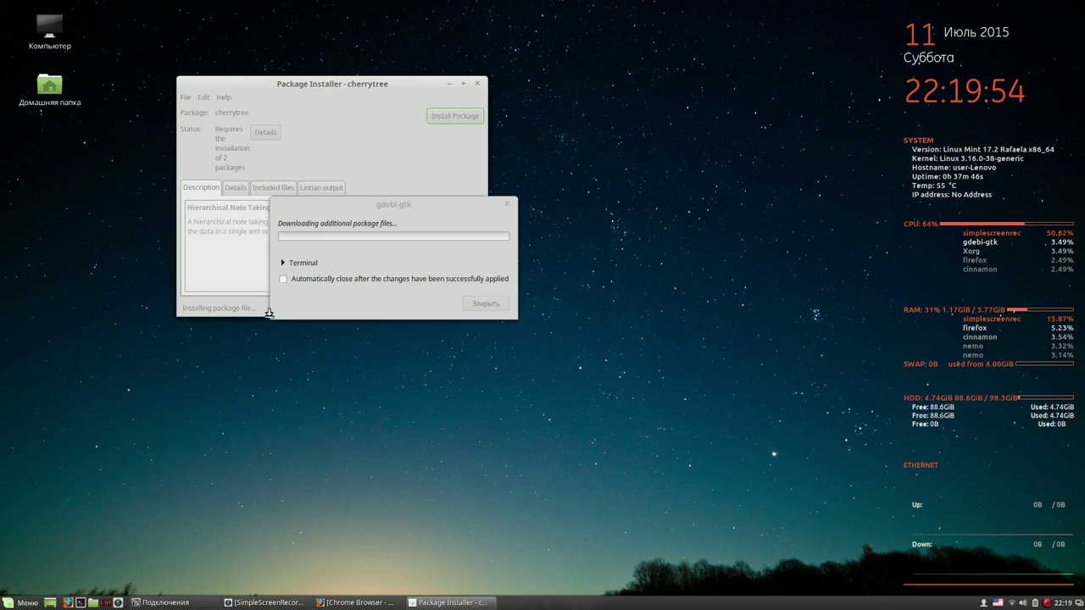
click(284, 278)
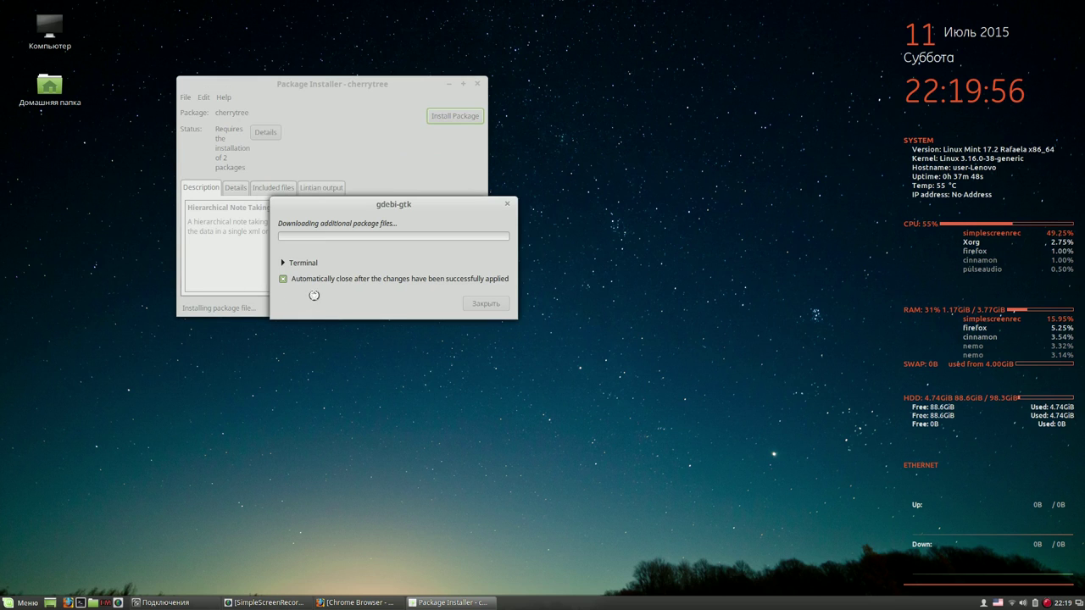
drag(426, 201, 767, 31)
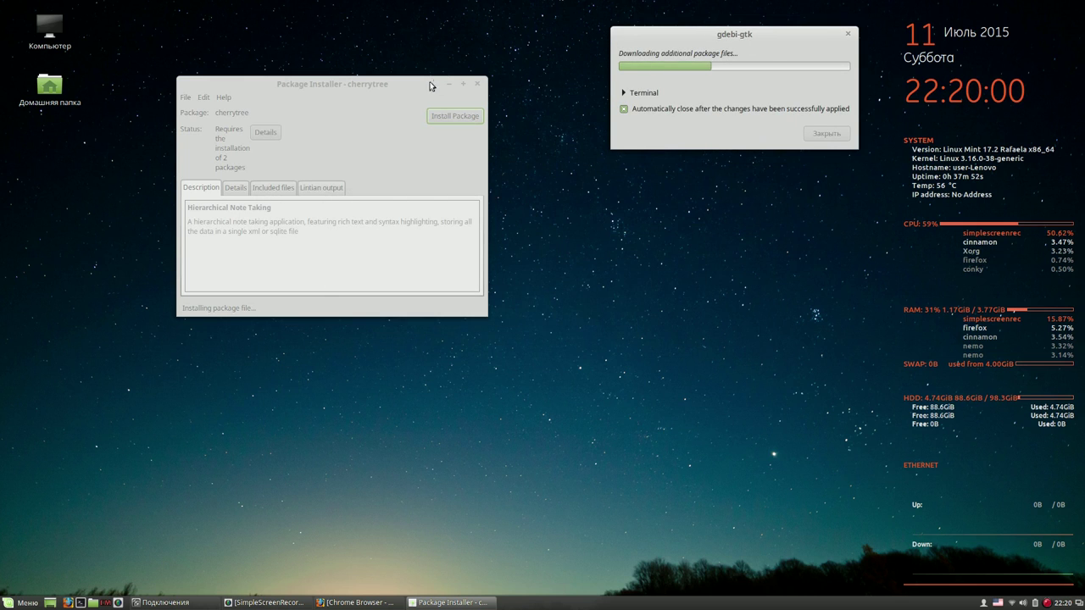
drag(404, 85, 393, 156)
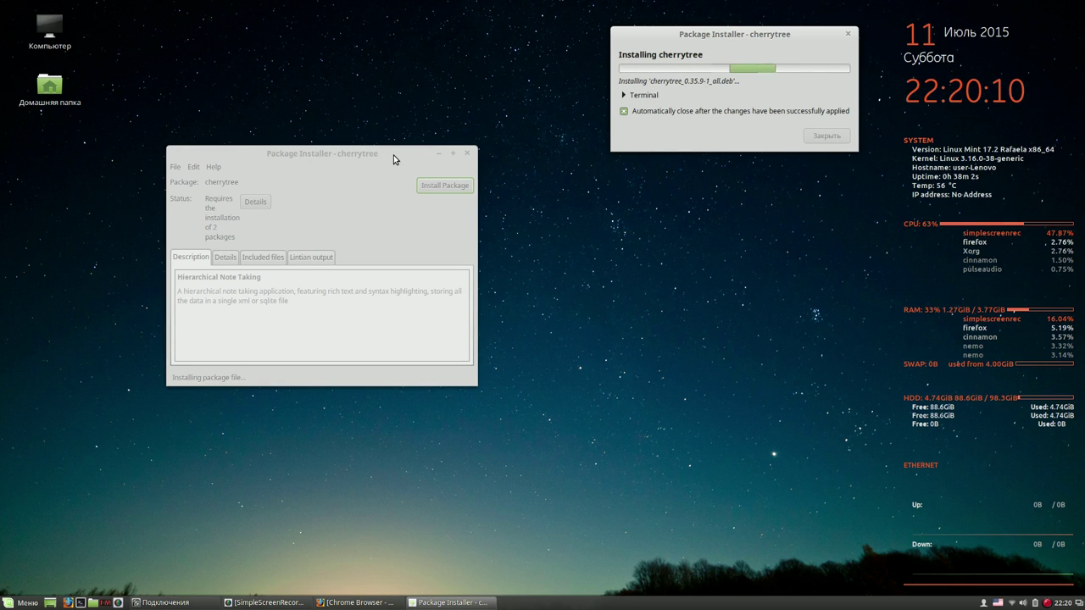
drag(393, 155, 363, 38)
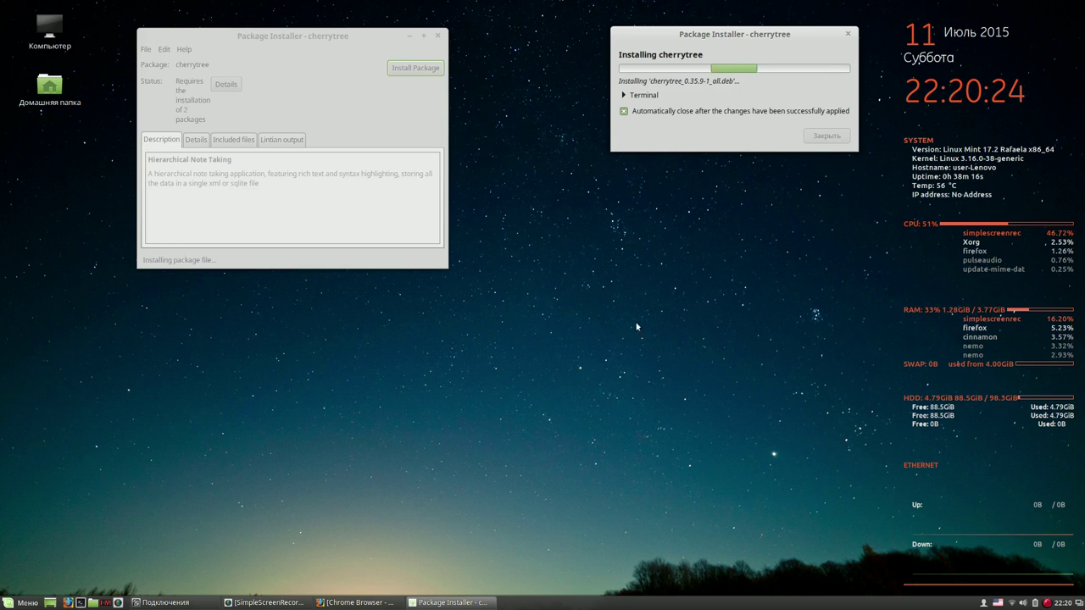
right_click(1047, 602)
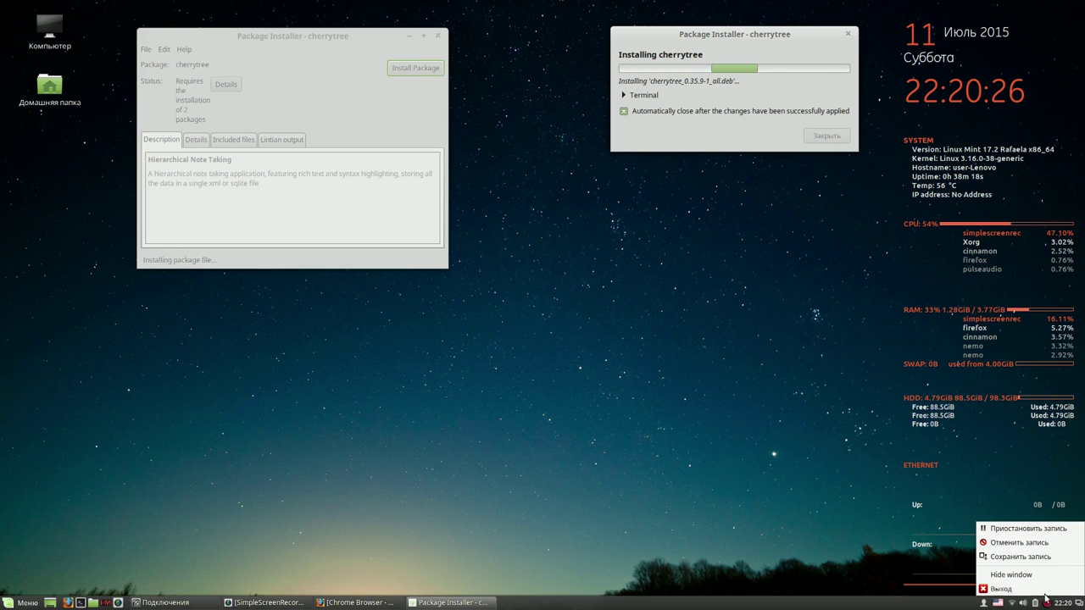
click(1026, 532)
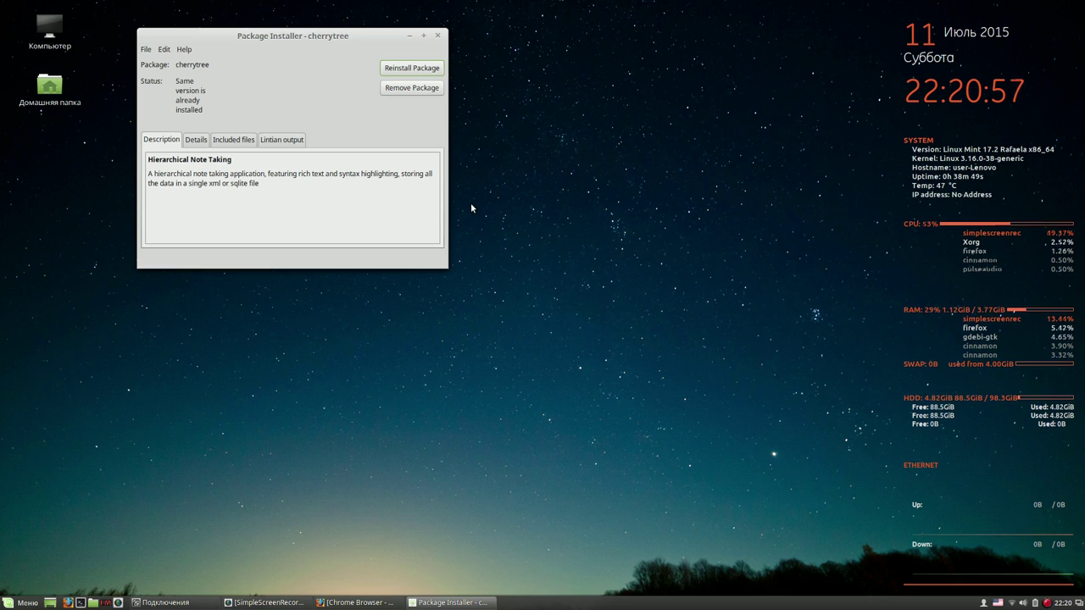
click(439, 37)
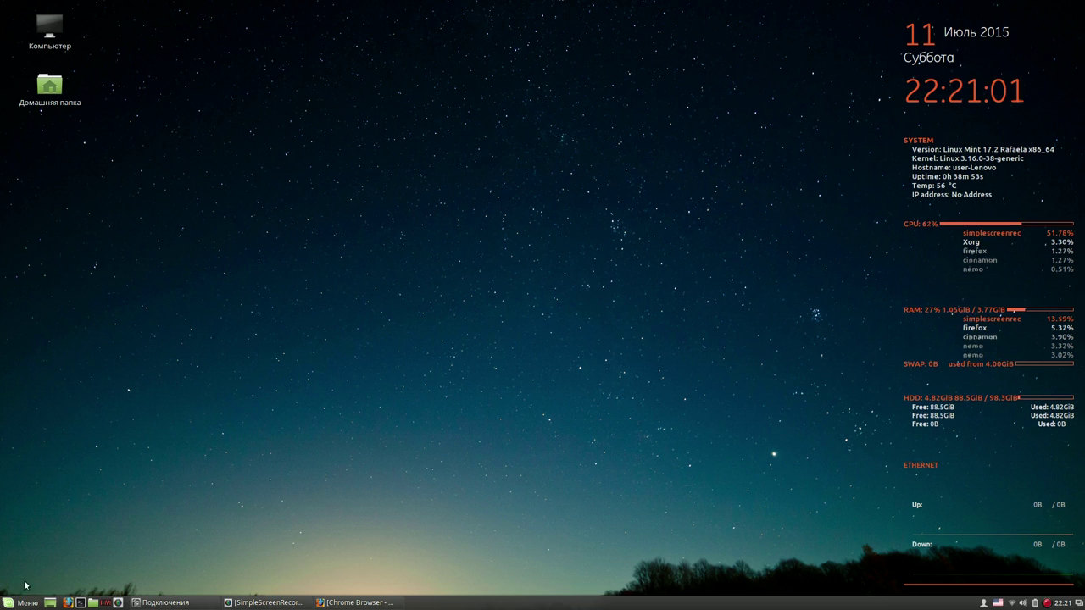
- Find CherryTree among all installed applications and add its launcher to the panel
click(16, 604)
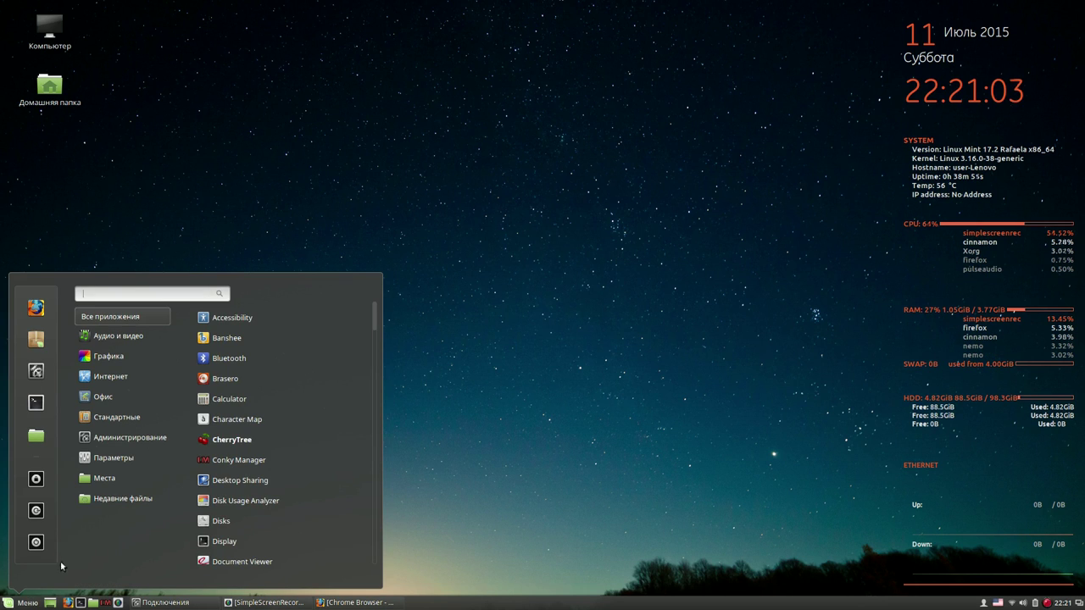
mouse_move(127, 317)
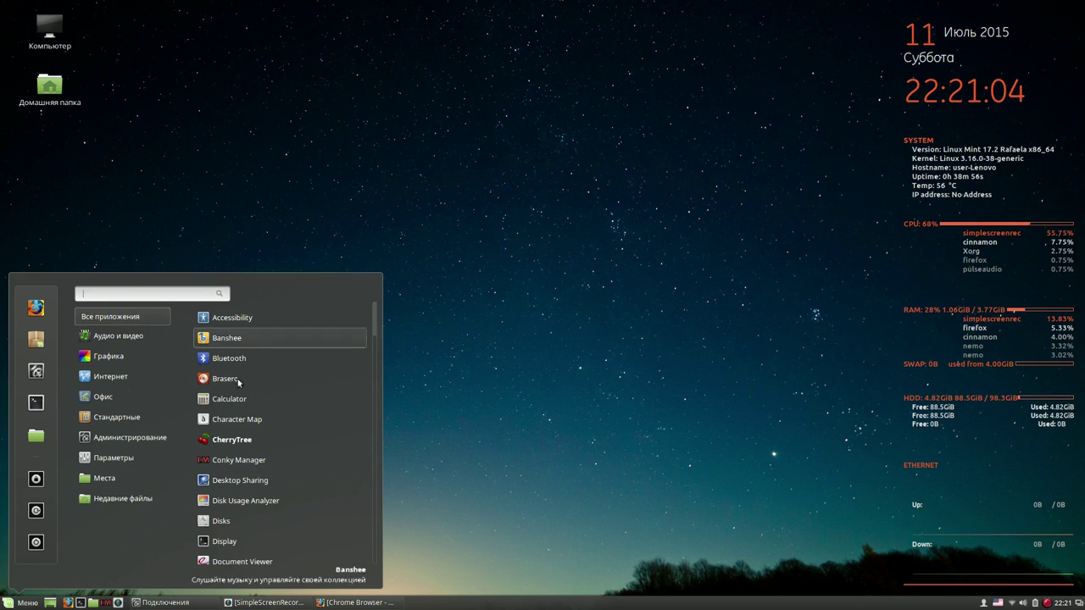
right_click(229, 441)
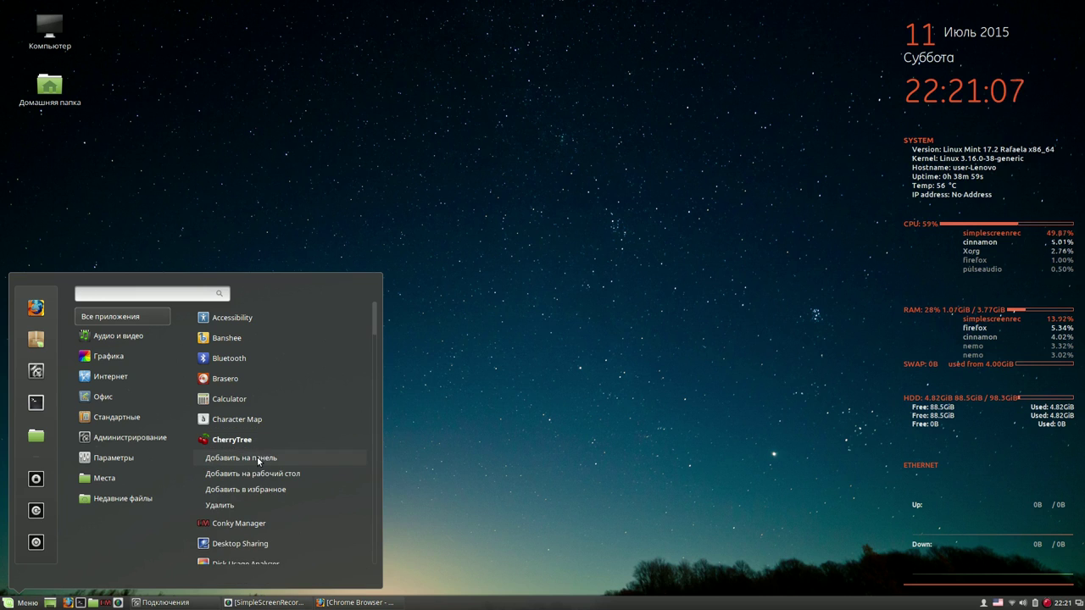
click(257, 457)
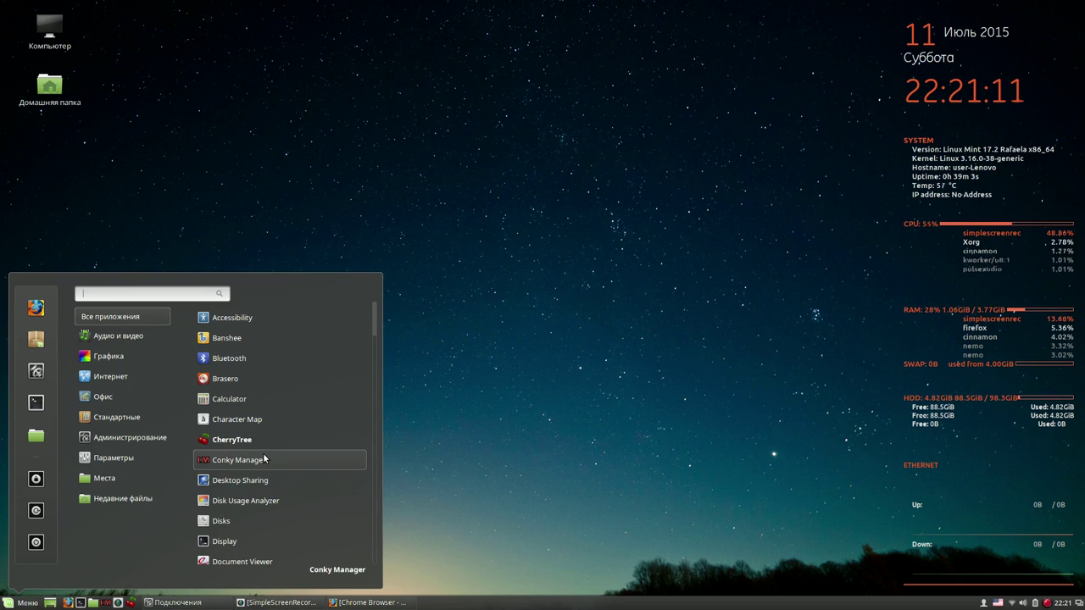
- Add the Disk Usage Analyzer launcher to the panel and close the application menu
right_click(271, 500)
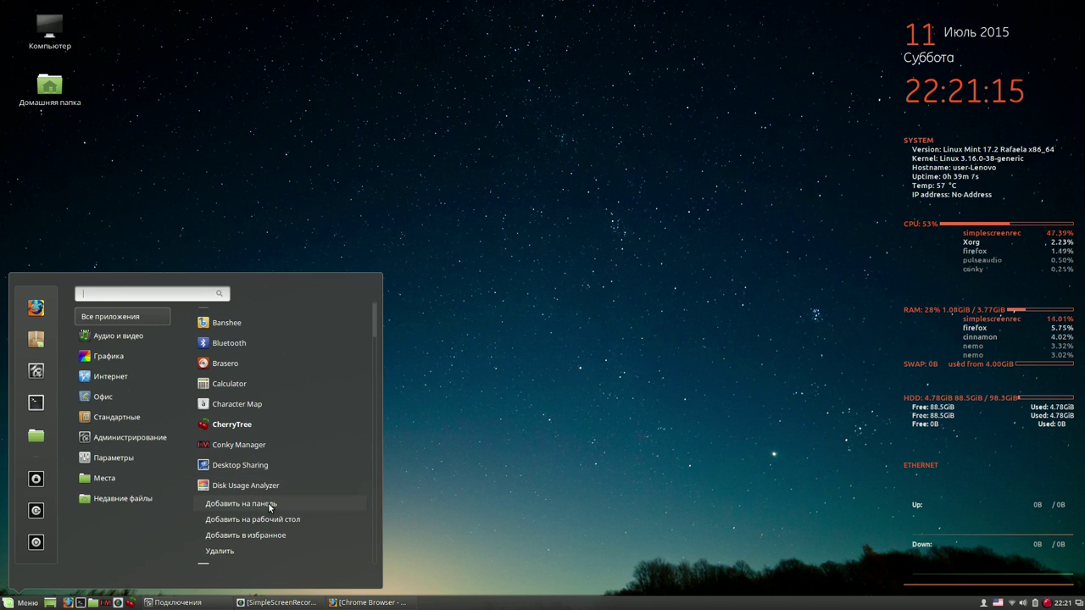
click(268, 503)
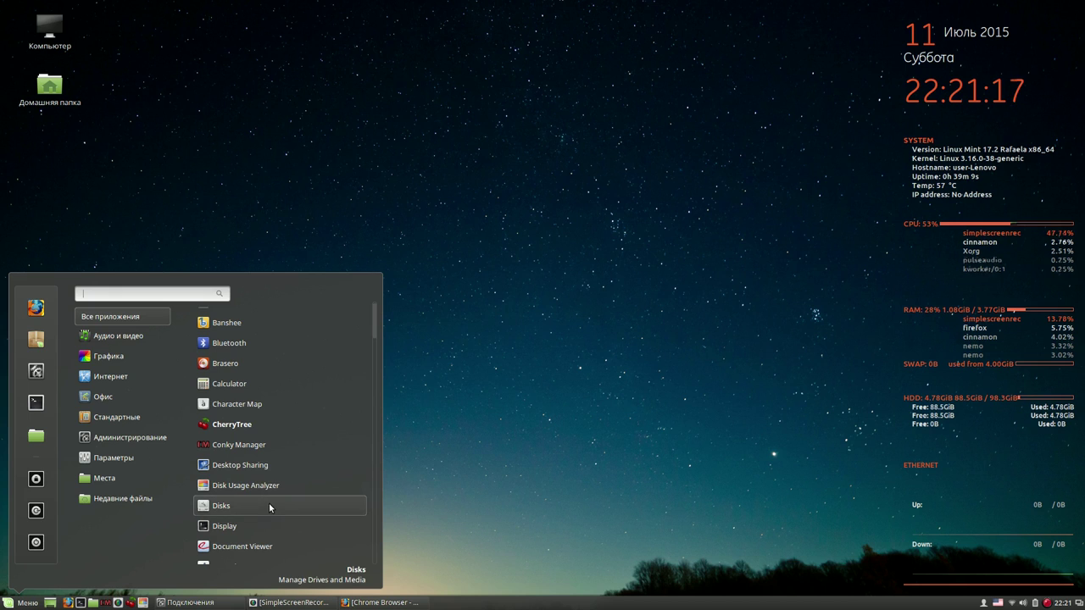
click(483, 304)
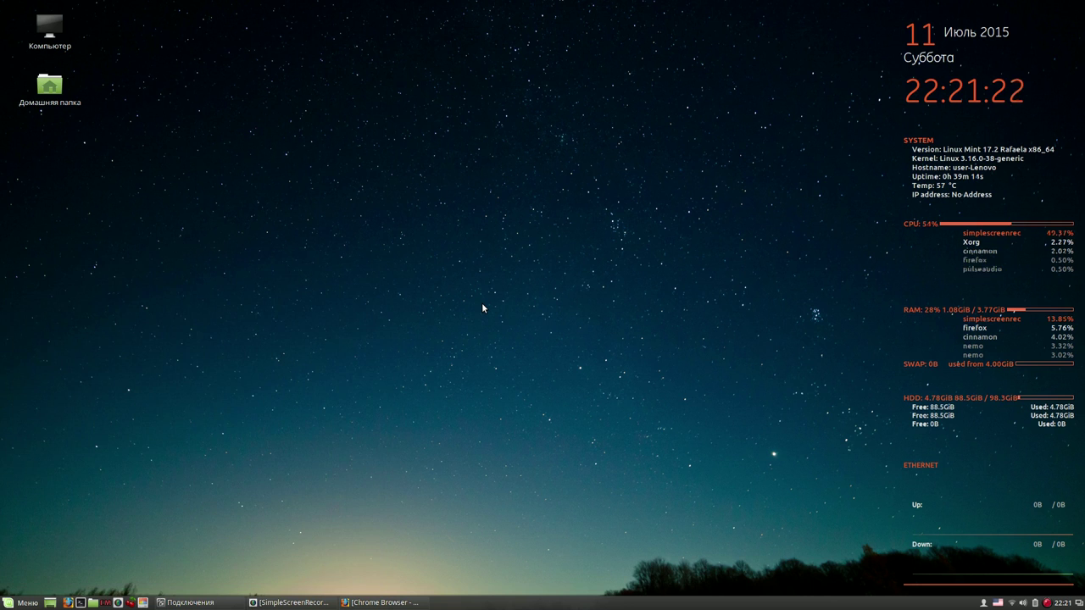
- Launch CherryTree from its new panel launcher, reposition its window to view it, and close the program
click(130, 603)
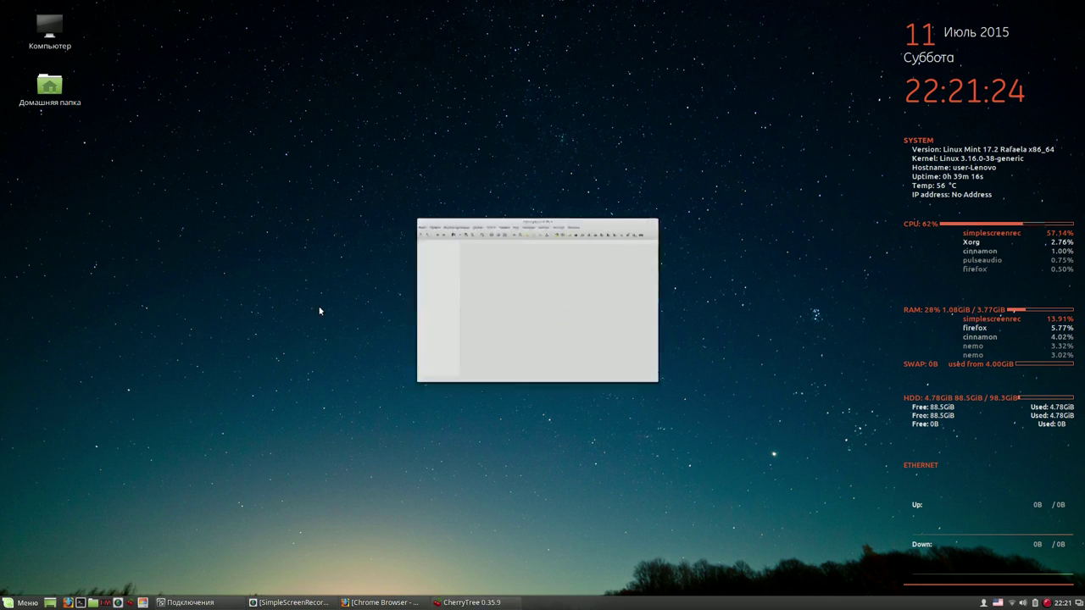
drag(406, 121, 340, 80)
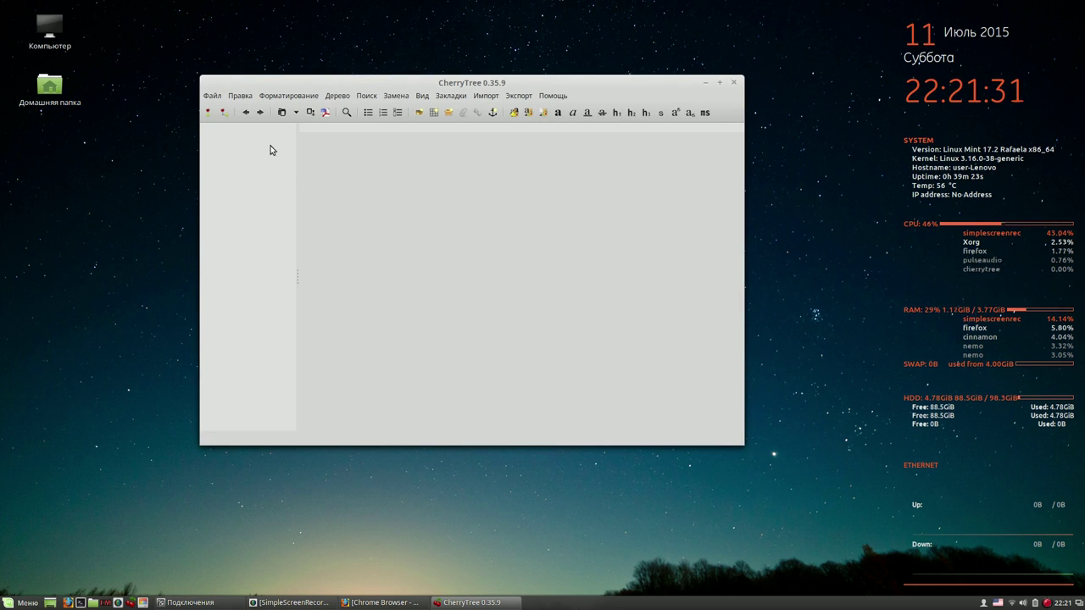
click(734, 83)
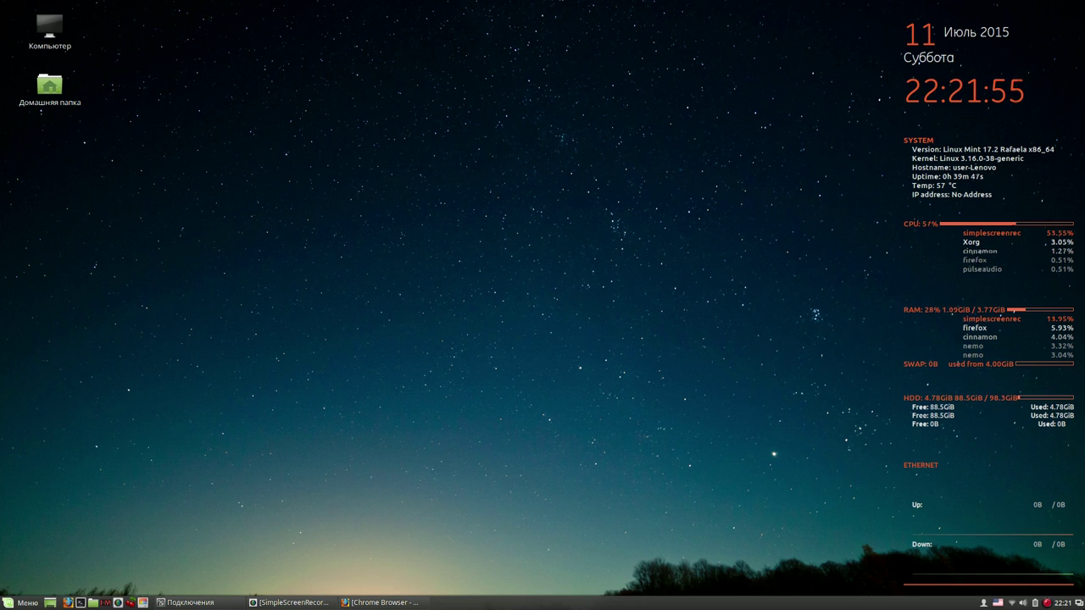
click(1047, 603)
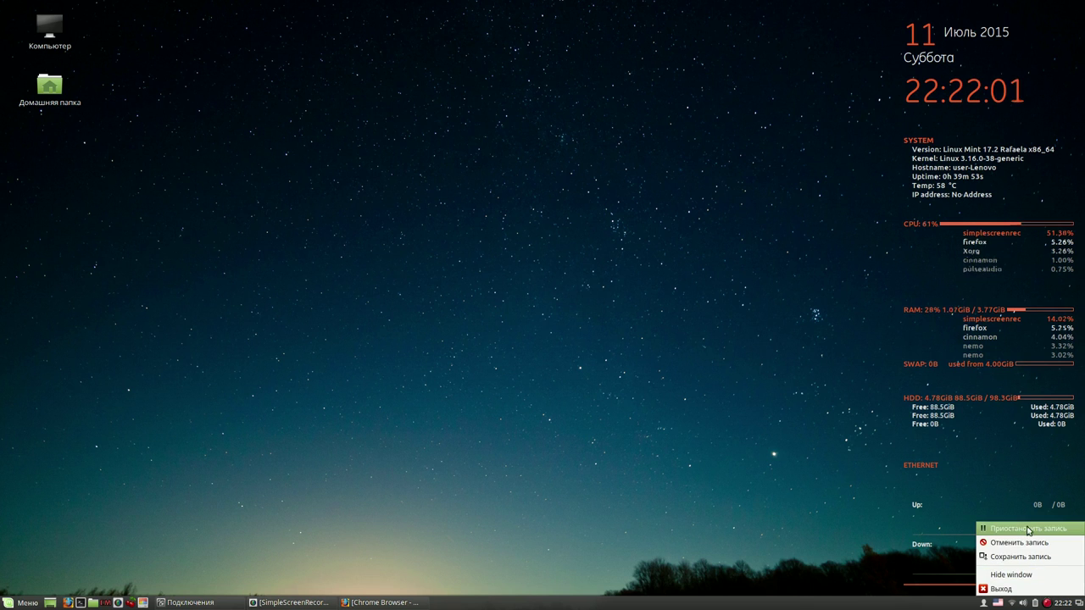
click(1017, 523)
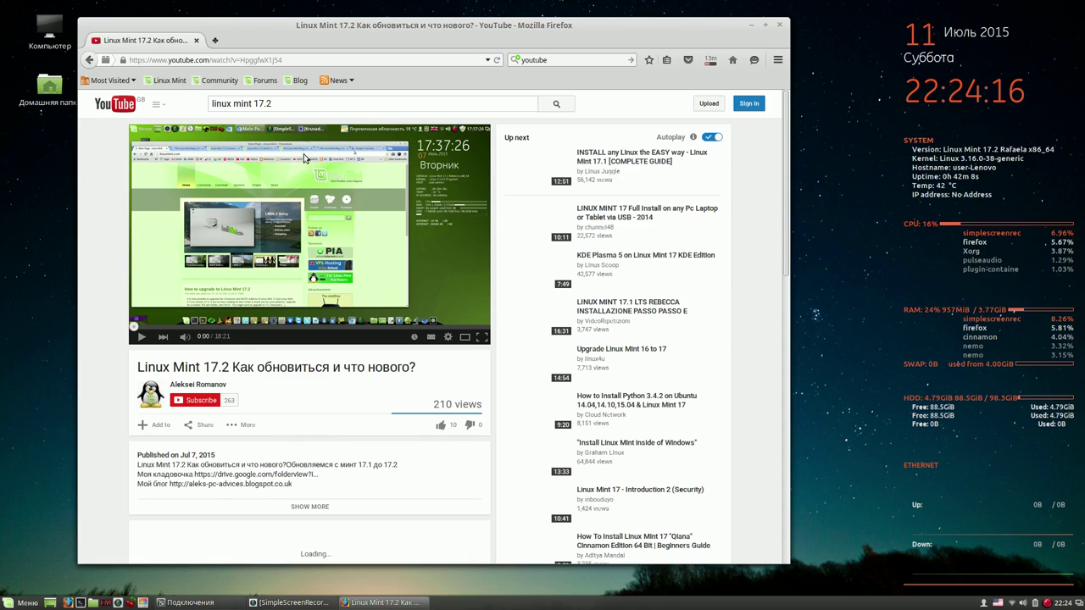
- Open the author's blog from the YouTube video description and follow its мега link to the shared MEGA folder
click(241, 485)
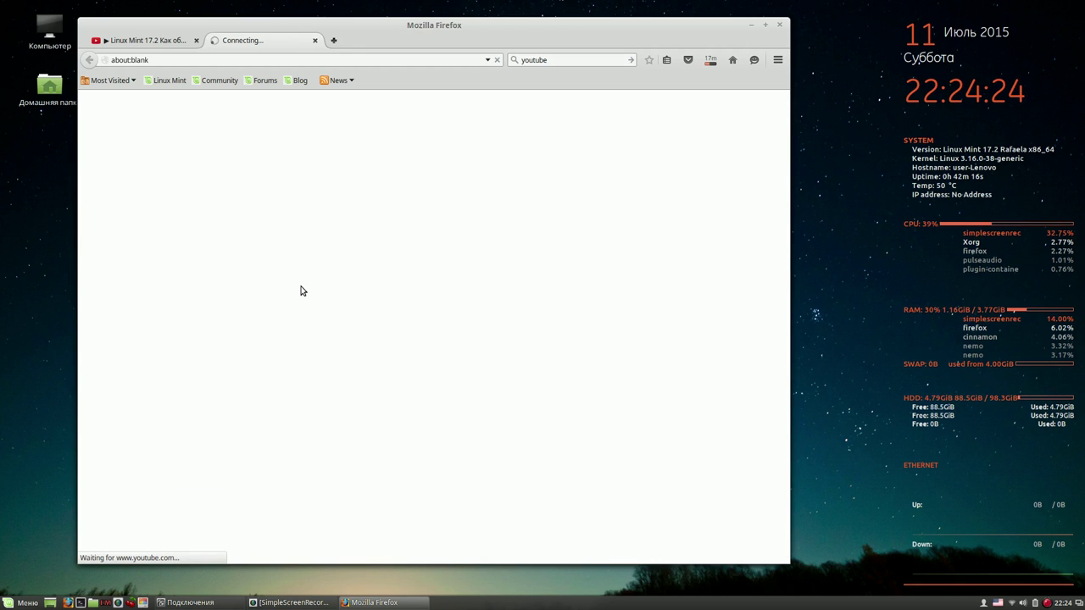
right_click(1049, 603)
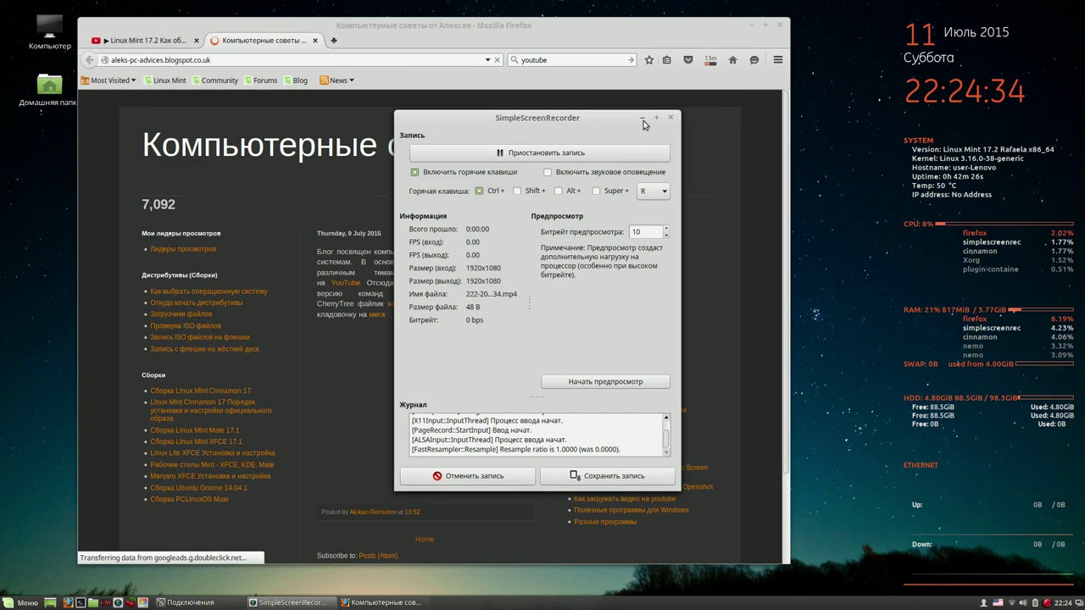
click(642, 118)
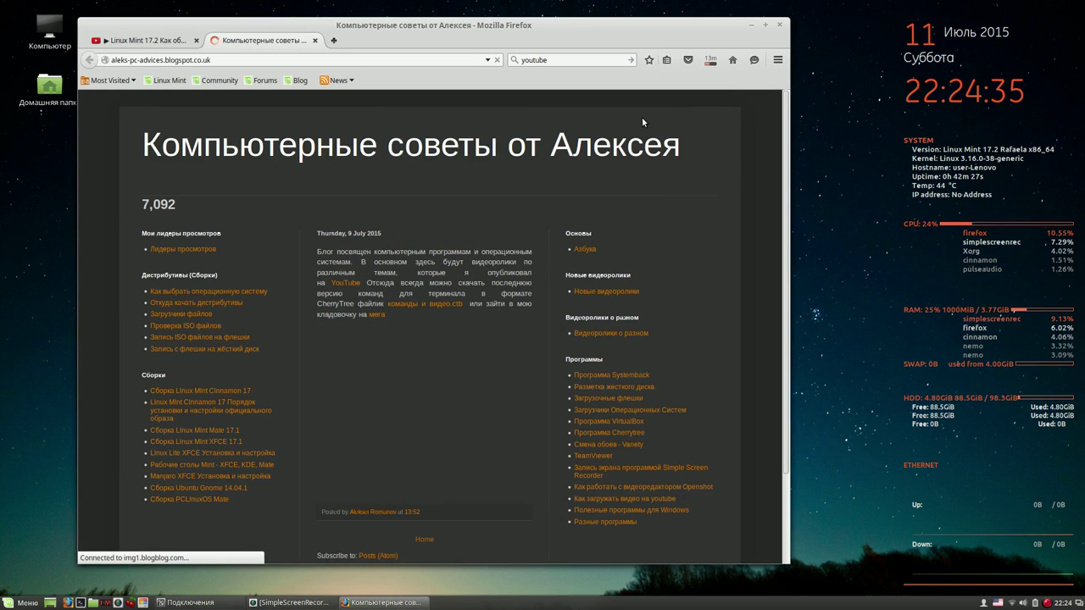
click(377, 316)
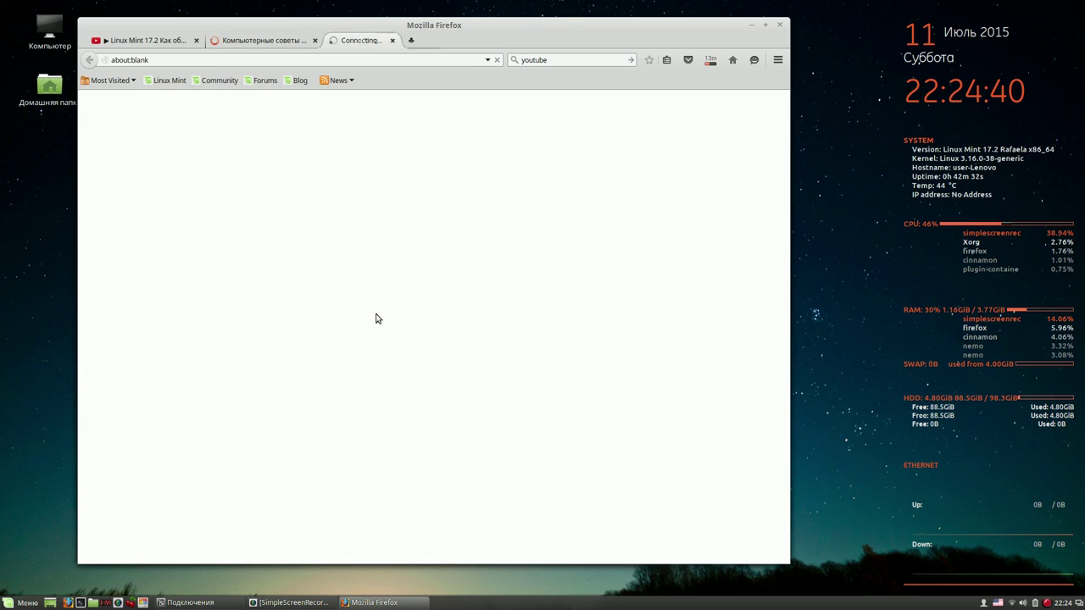
right_click(1048, 603)
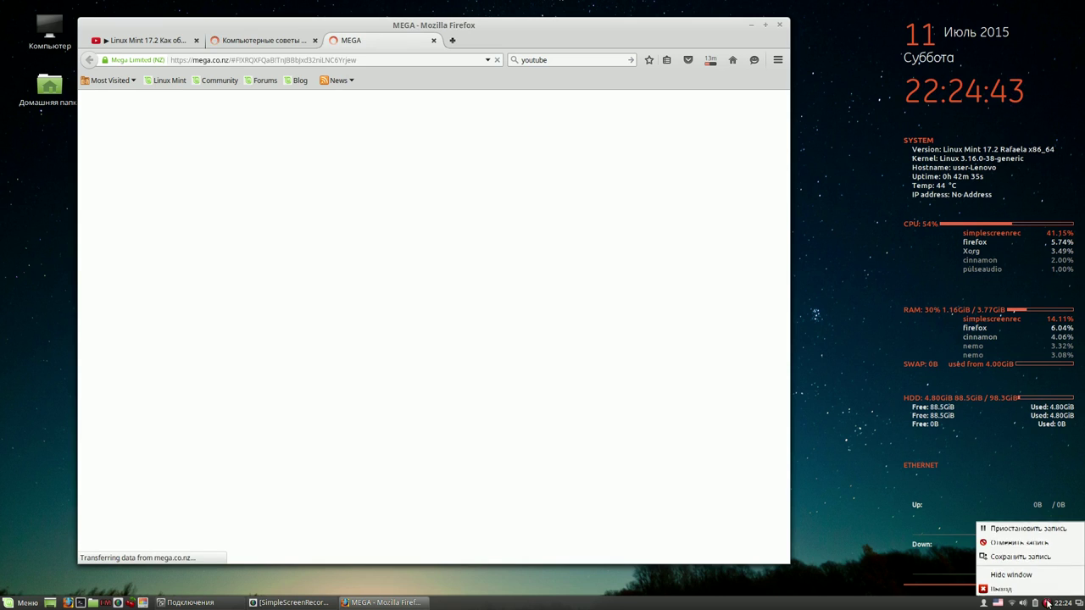
click(1044, 528)
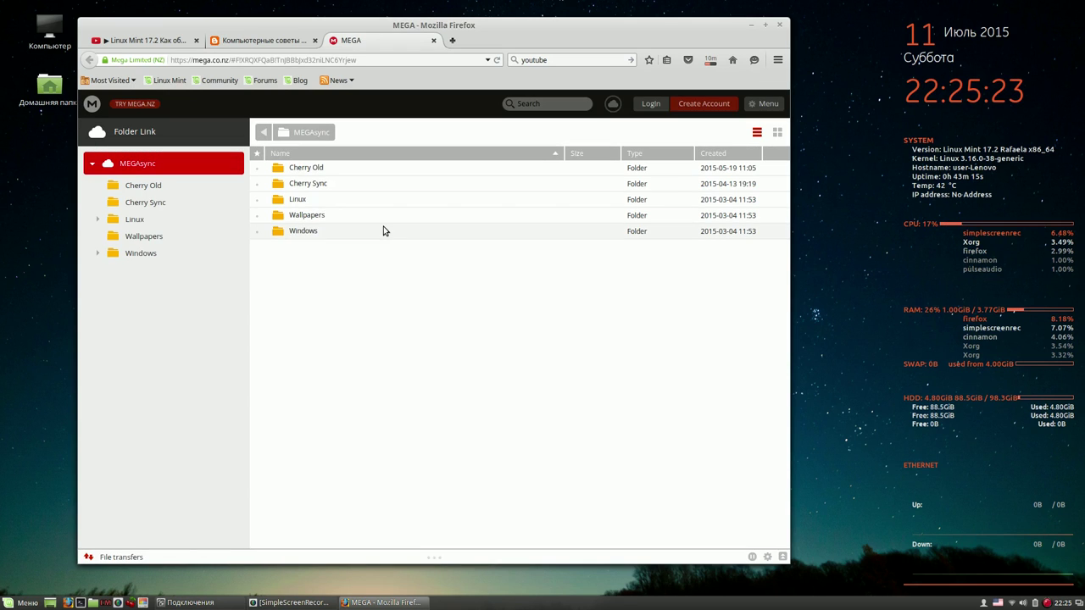
- Look through the Cherry Sync and Cherry Old folders and start a standard download of команды и видео.ctb from Cherry Sync
click(118, 204)
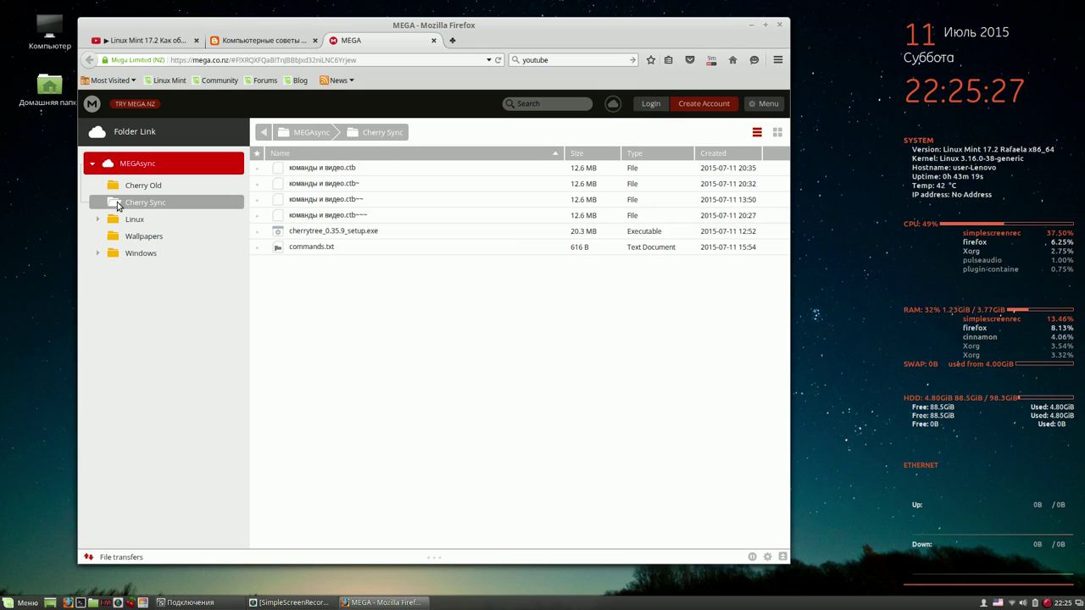
click(128, 190)
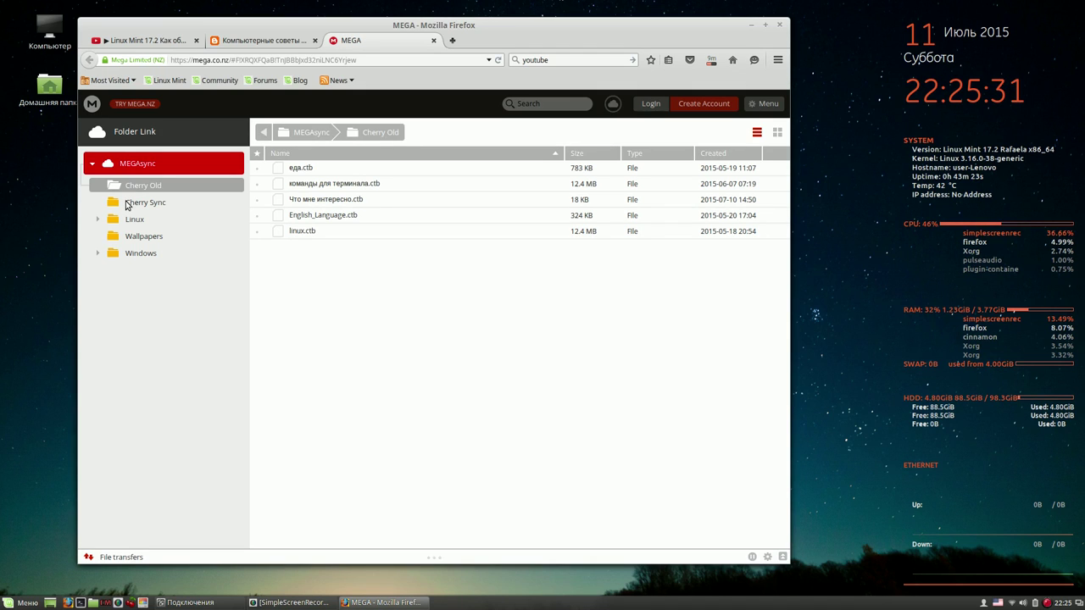
click(127, 205)
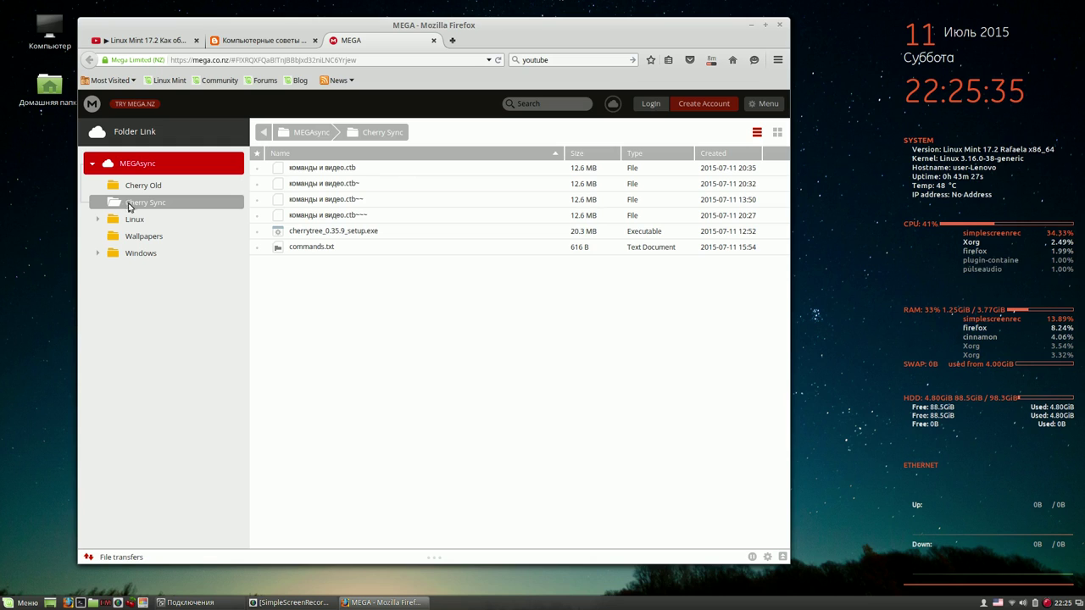
click(345, 169)
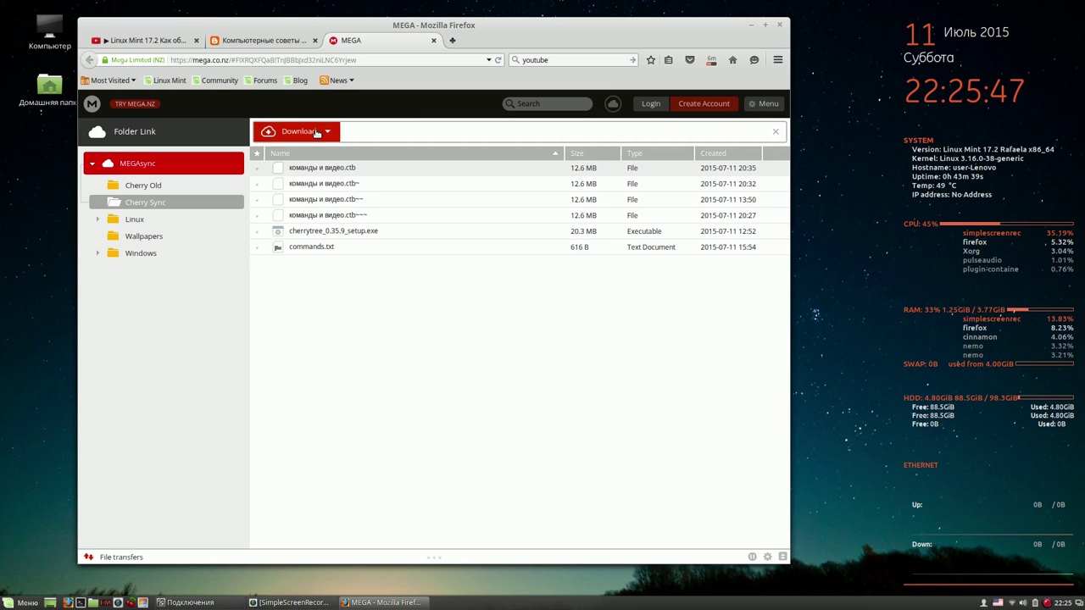
click(316, 132)
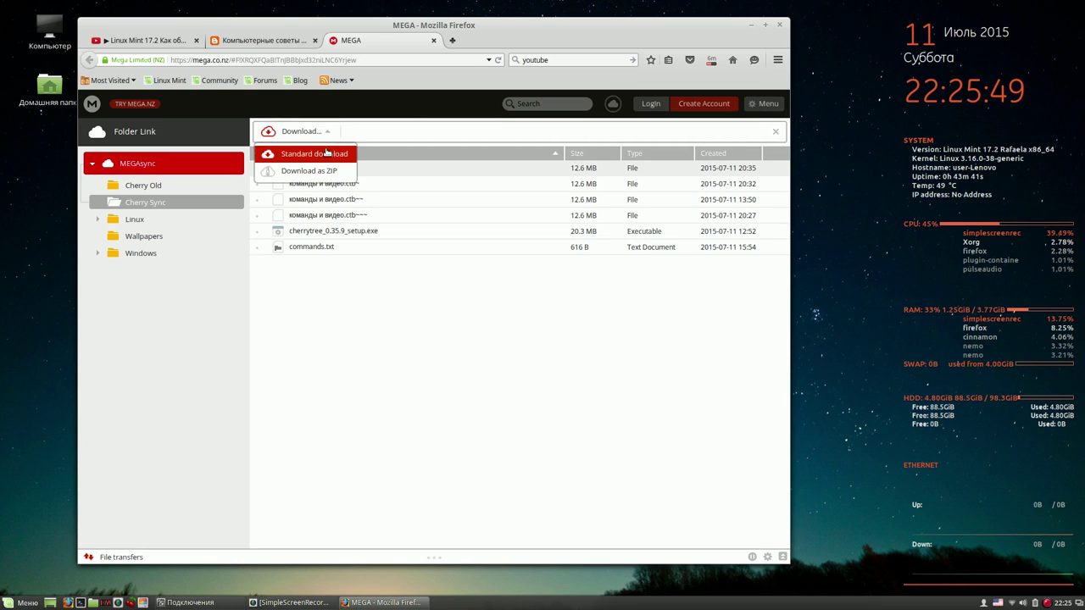
click(327, 153)
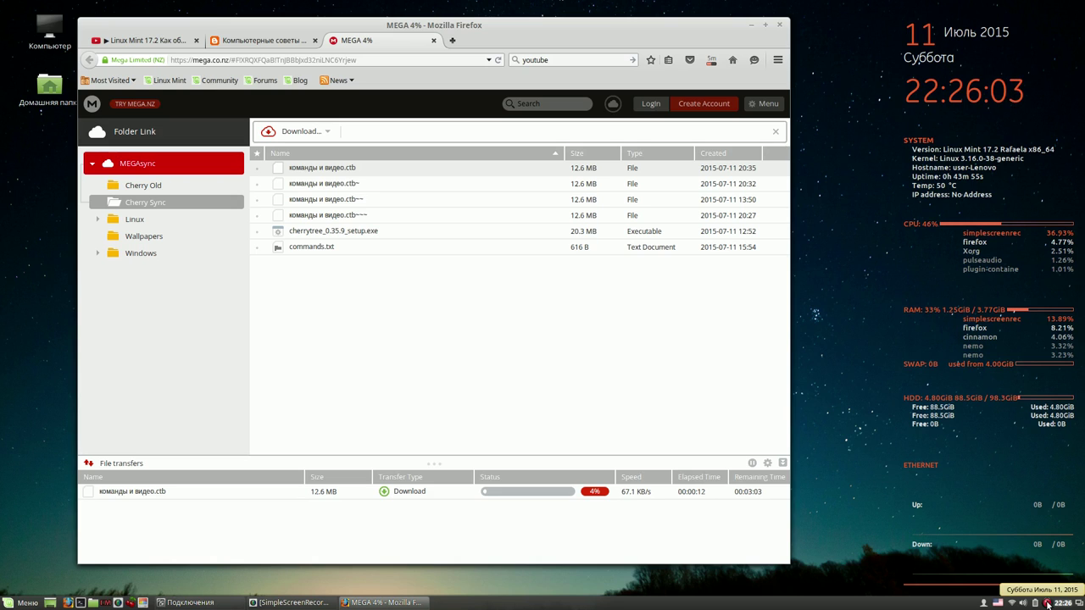
right_click(1048, 603)
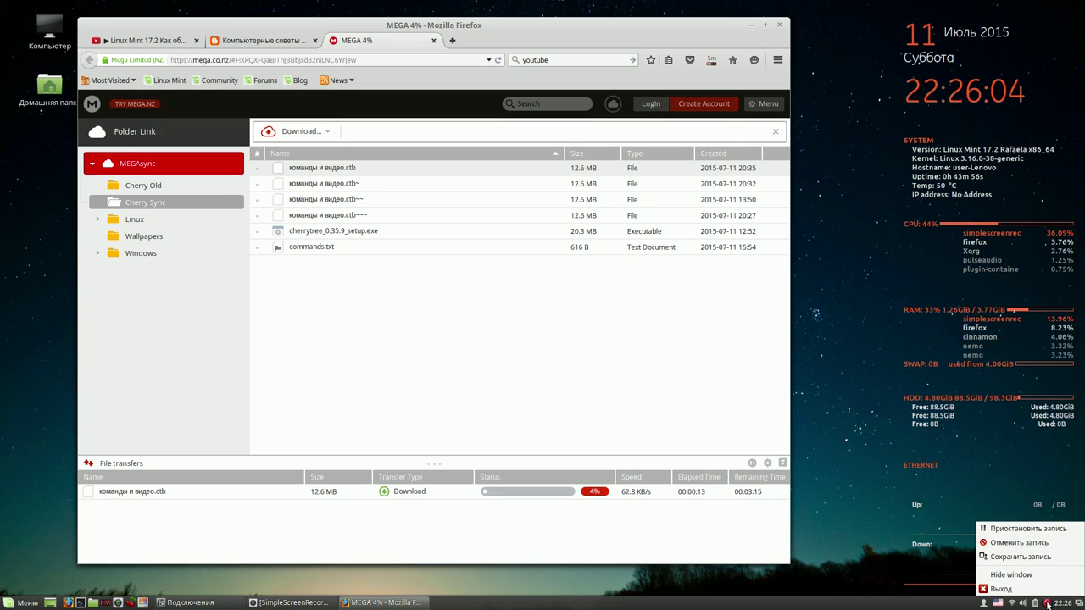
click(1028, 530)
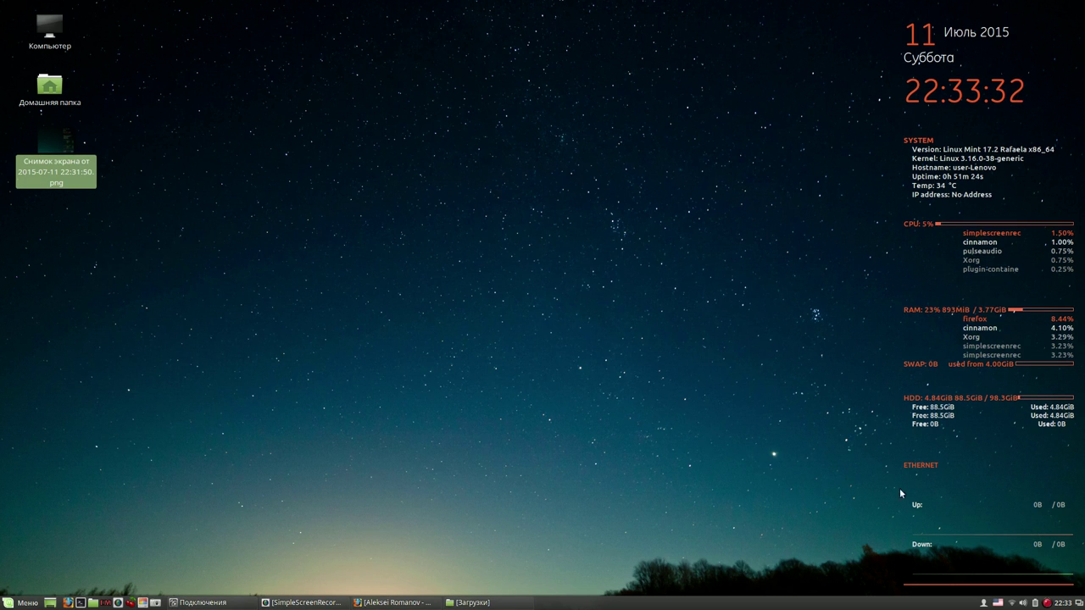
- Show the Загрузки folder, then launch CherryTree and open the downloaded команды и видео.ctb file in it
click(470, 602)
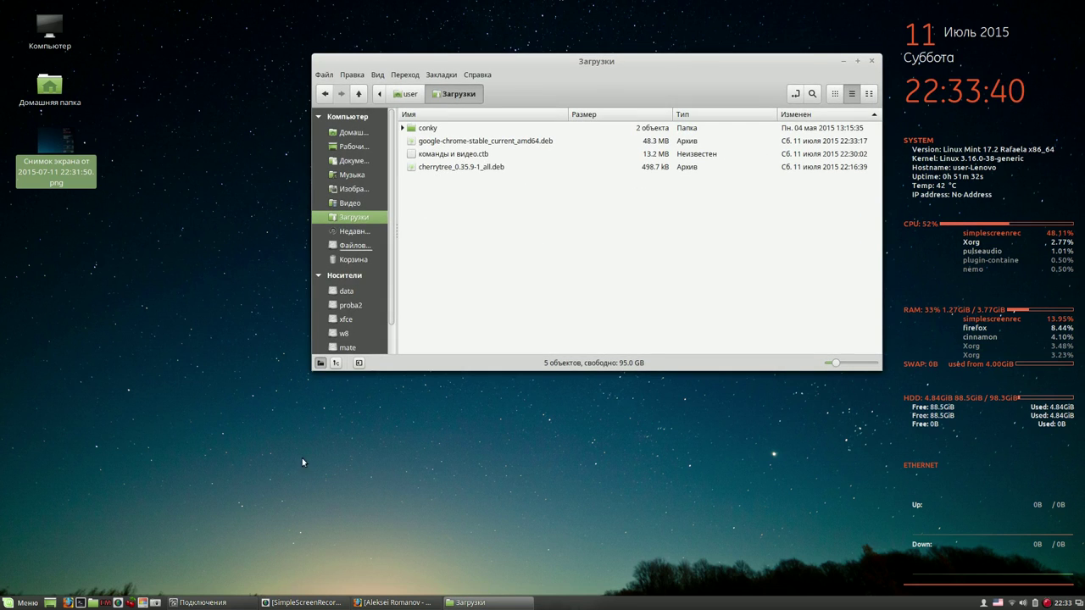
click(131, 603)
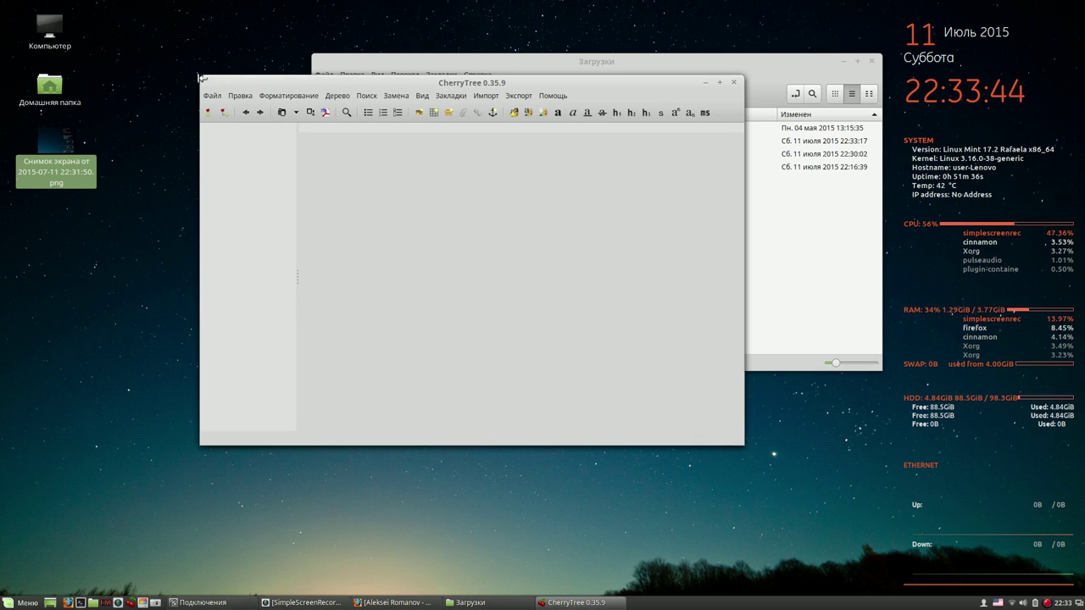
click(211, 96)
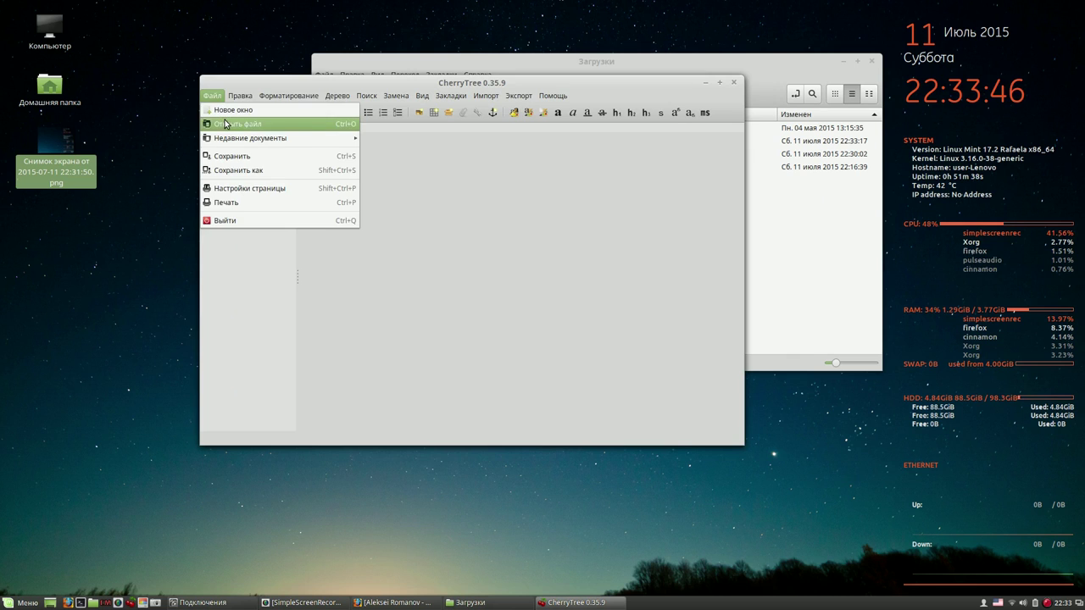
click(225, 124)
double_click(405, 200)
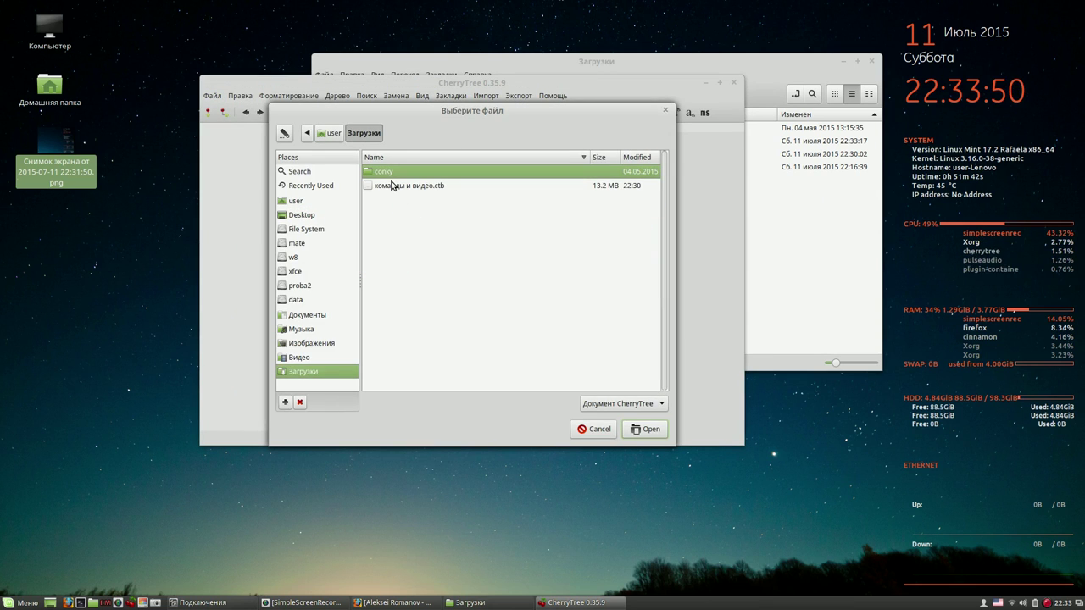
double_click(394, 186)
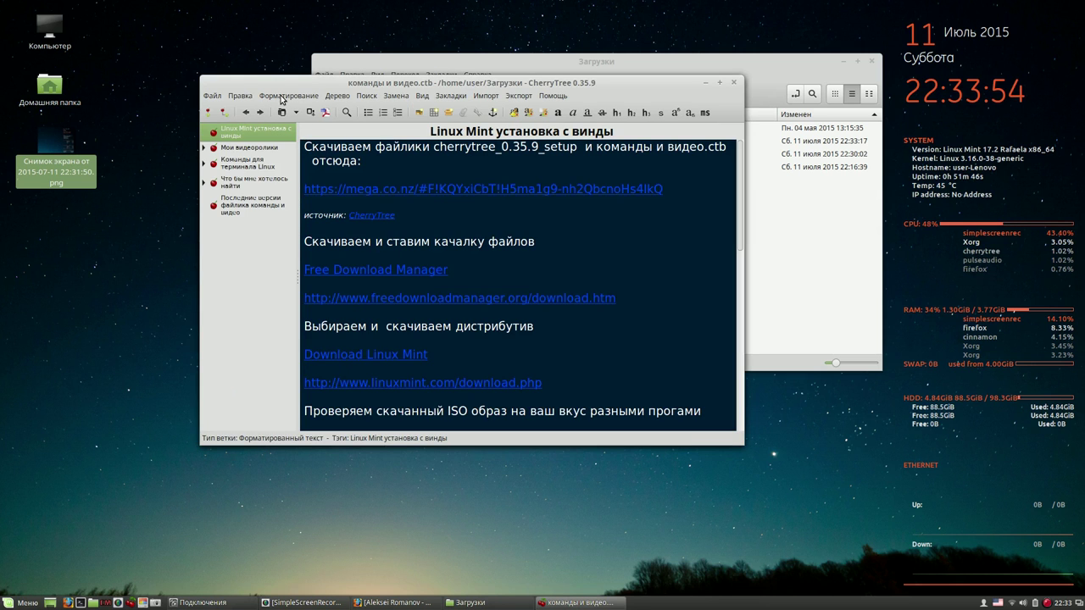
- Set the website link color to yellow #FFE100 in CherryTree's link preferences and close the preferences
click(246, 98)
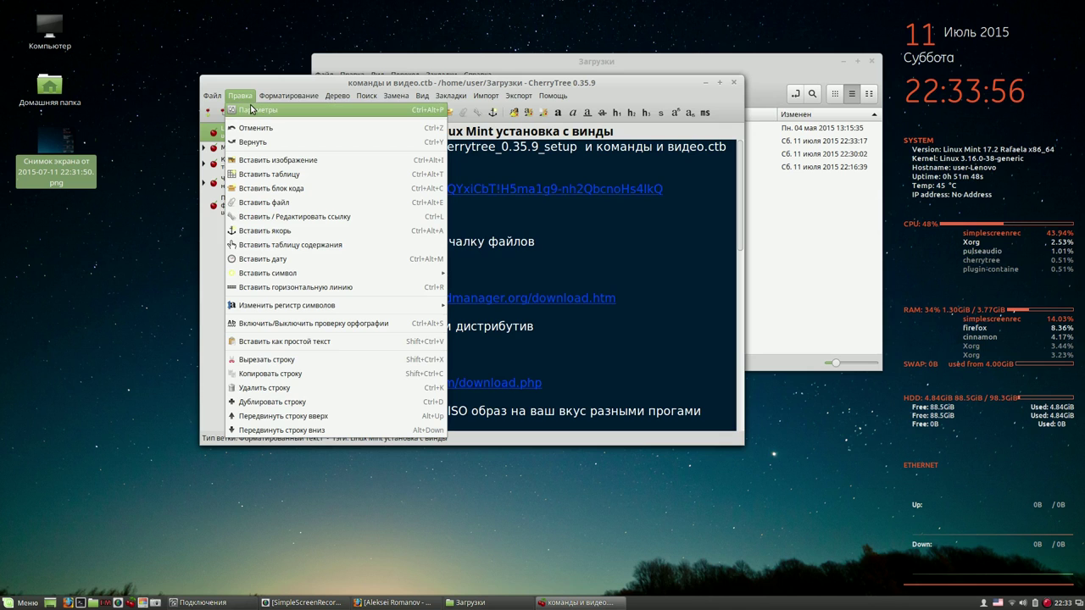
click(252, 111)
click(344, 258)
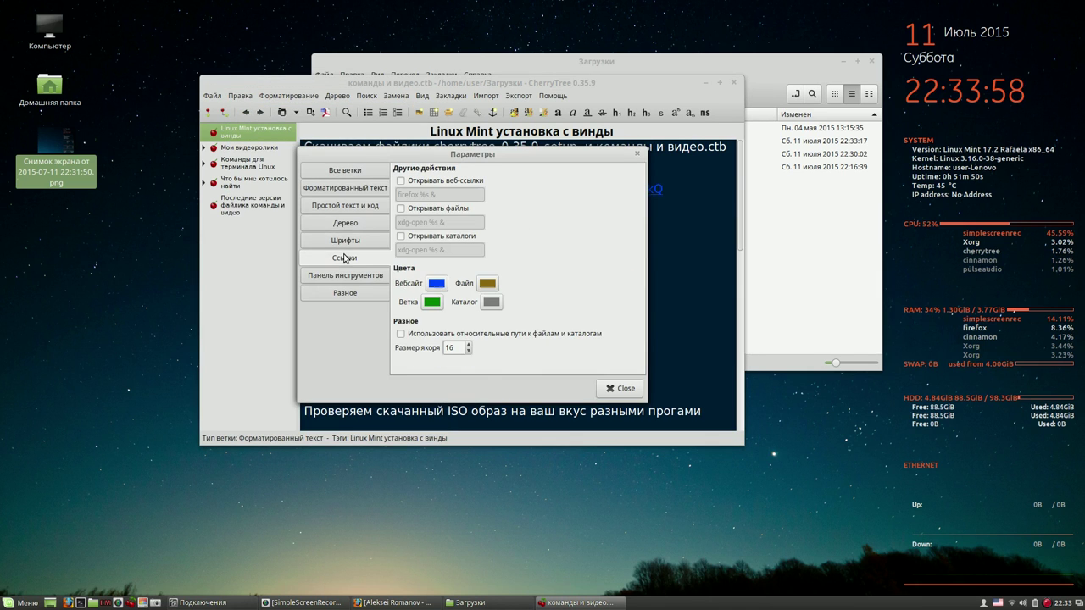
click(433, 286)
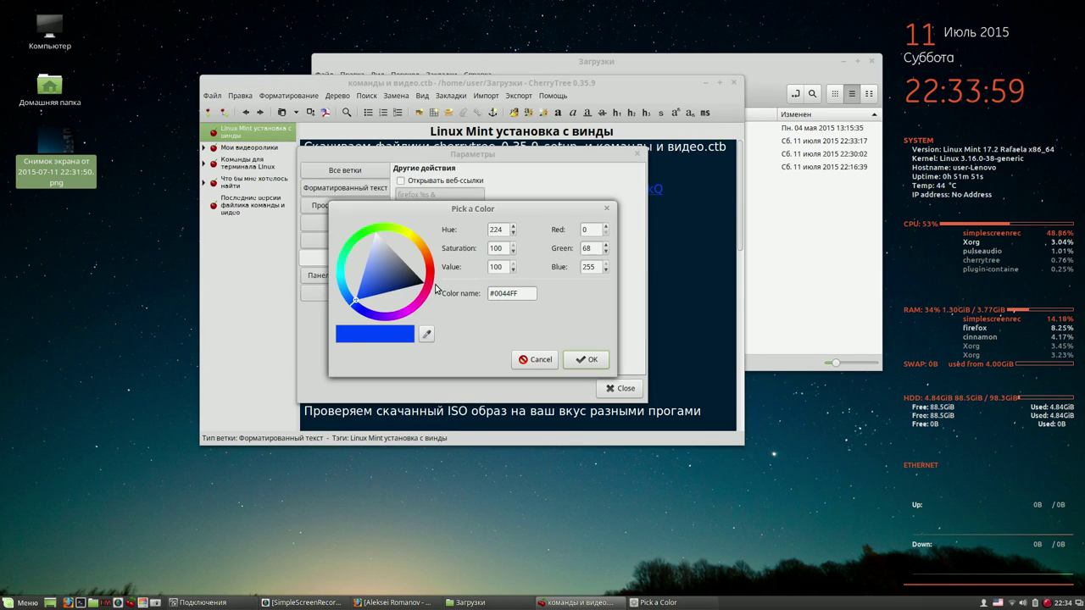
click(415, 240)
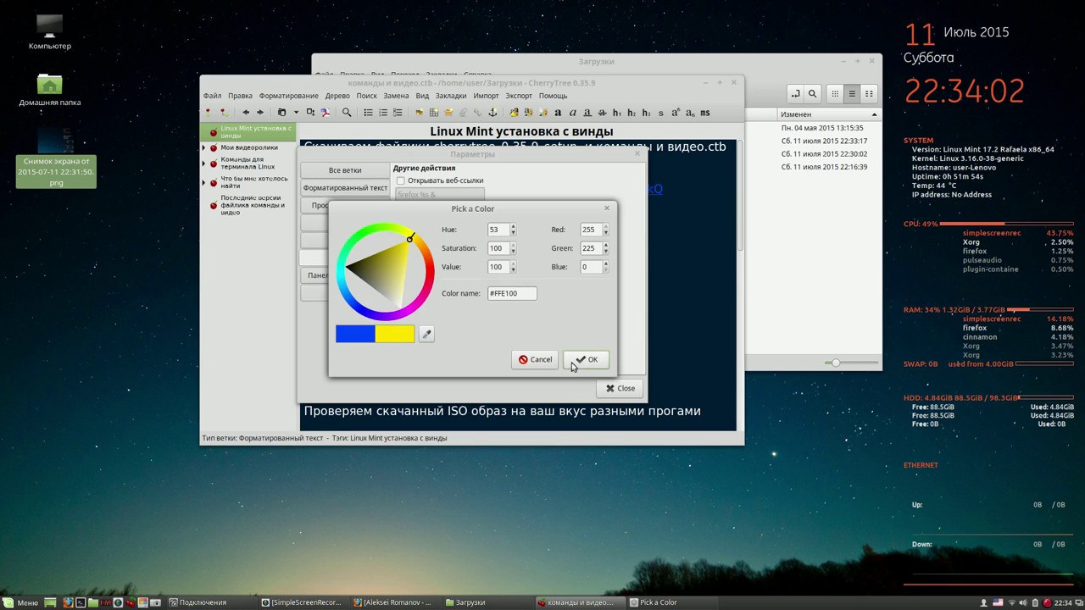
click(597, 359)
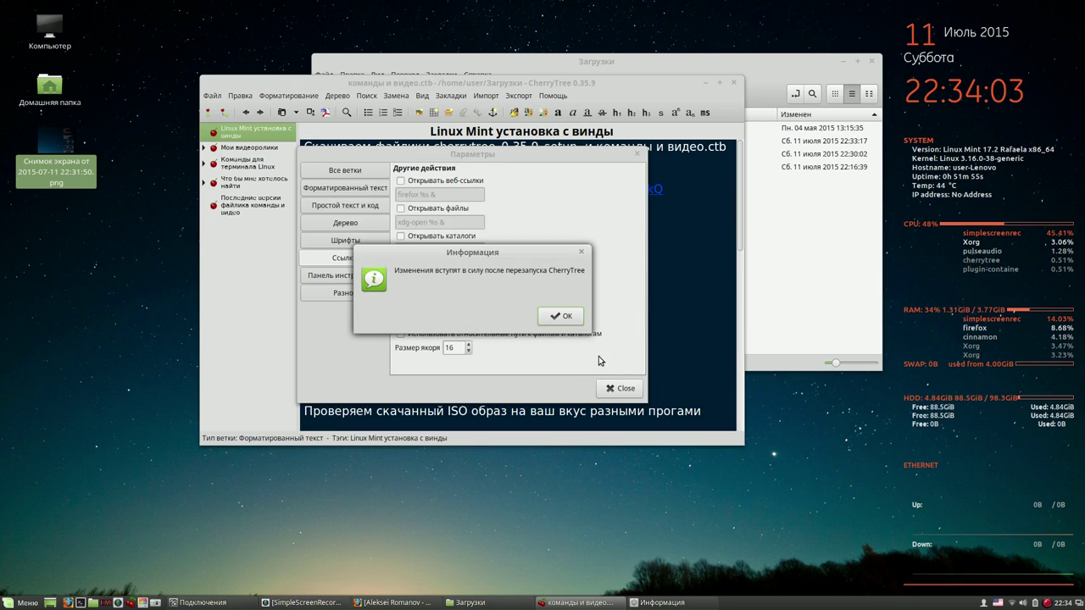
click(574, 316)
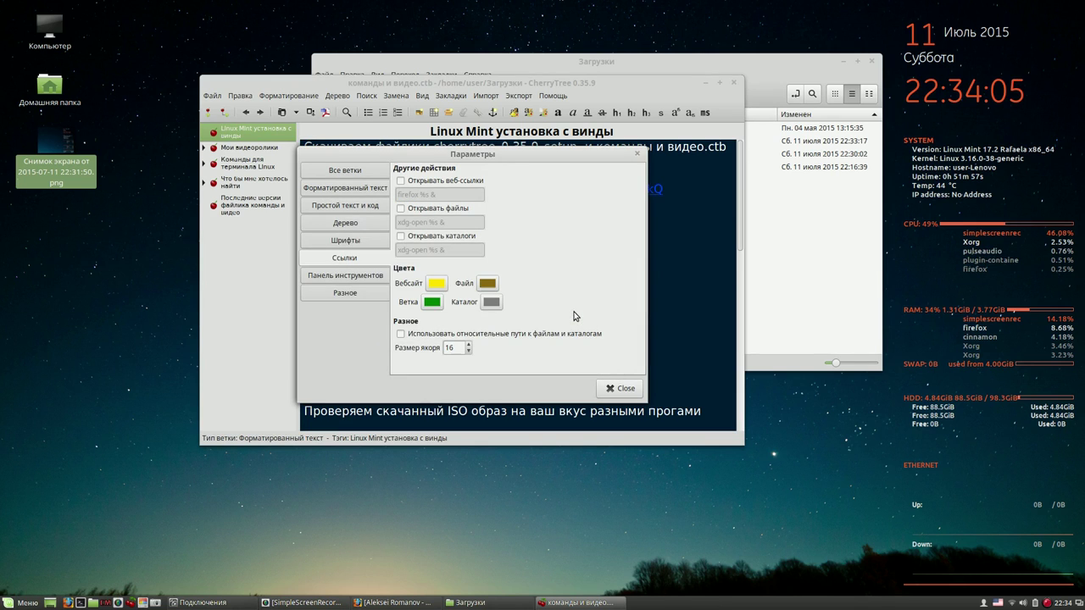
click(622, 388)
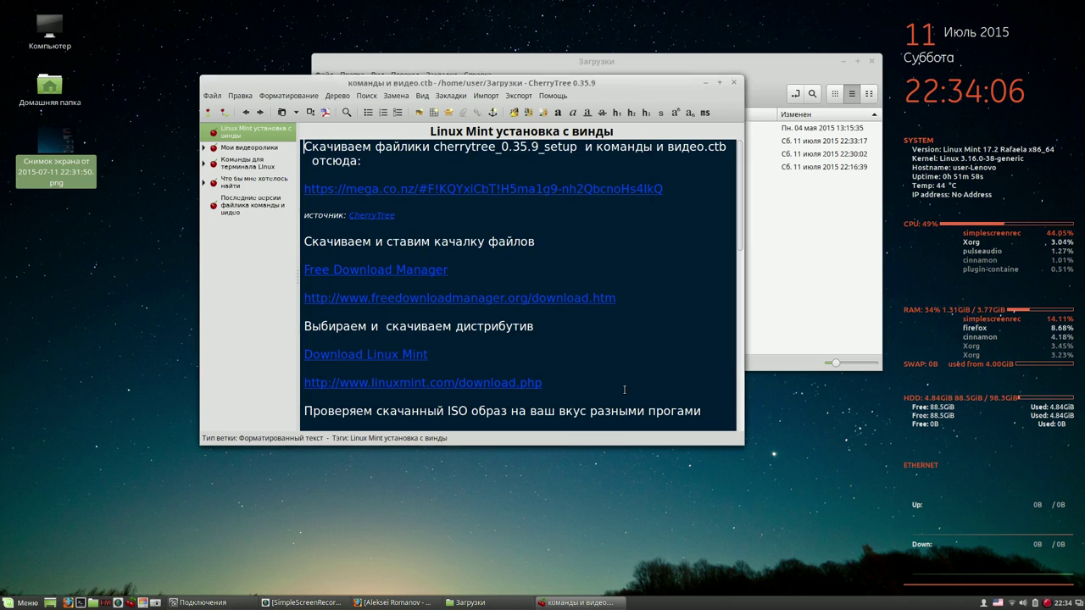
- Restart CherryTree, minimize the Загрузки window behind it, and enlarge the notes window to nearly the full screen height
click(734, 82)
click(131, 602)
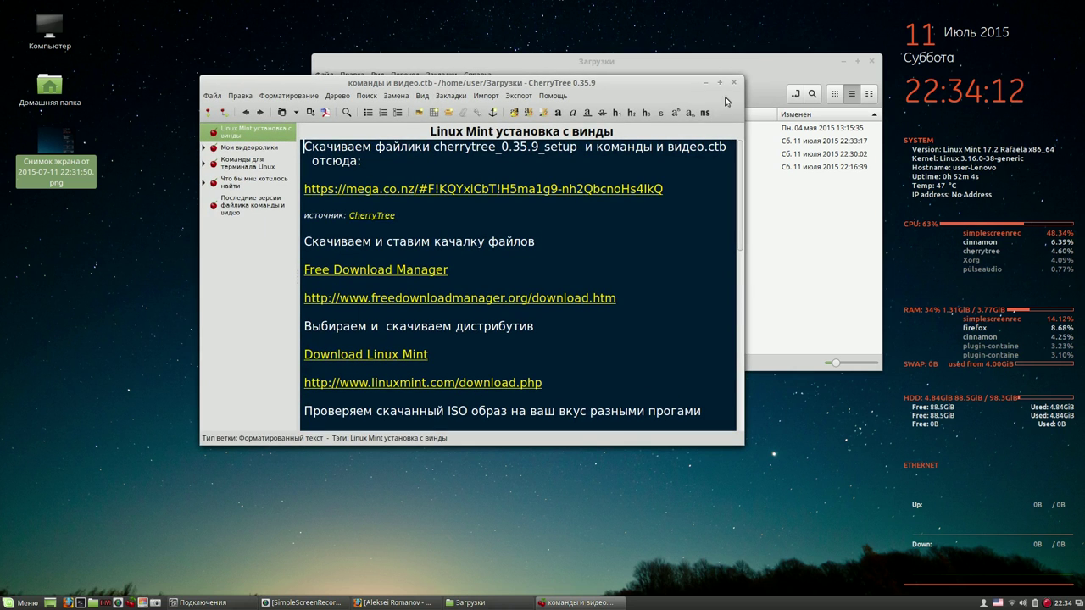
click(841, 61)
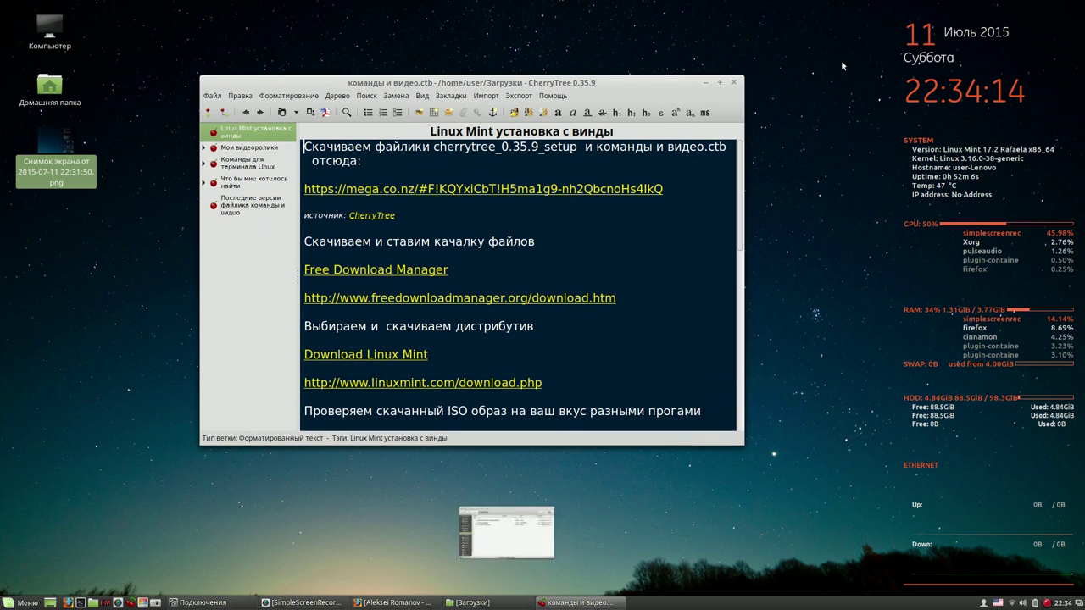
drag(630, 91, 761, 32)
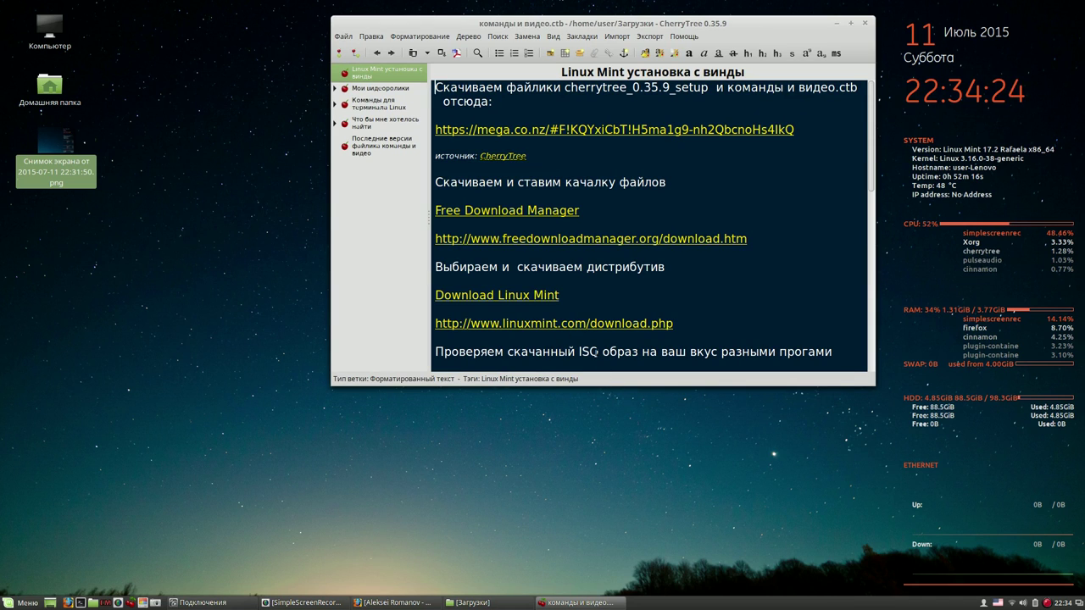
drag(869, 382, 882, 576)
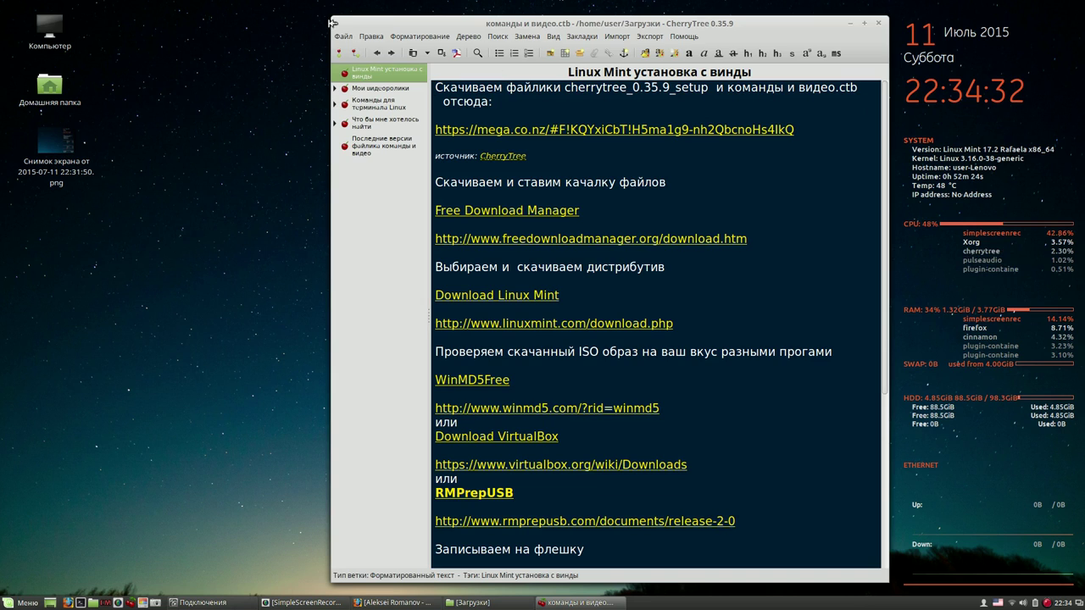
- Look through Азбука and Операционные системы under Мои видеоролики, including the Linux Mint Cinnamon, Mate, XFCE and KDE pages
click(335, 88)
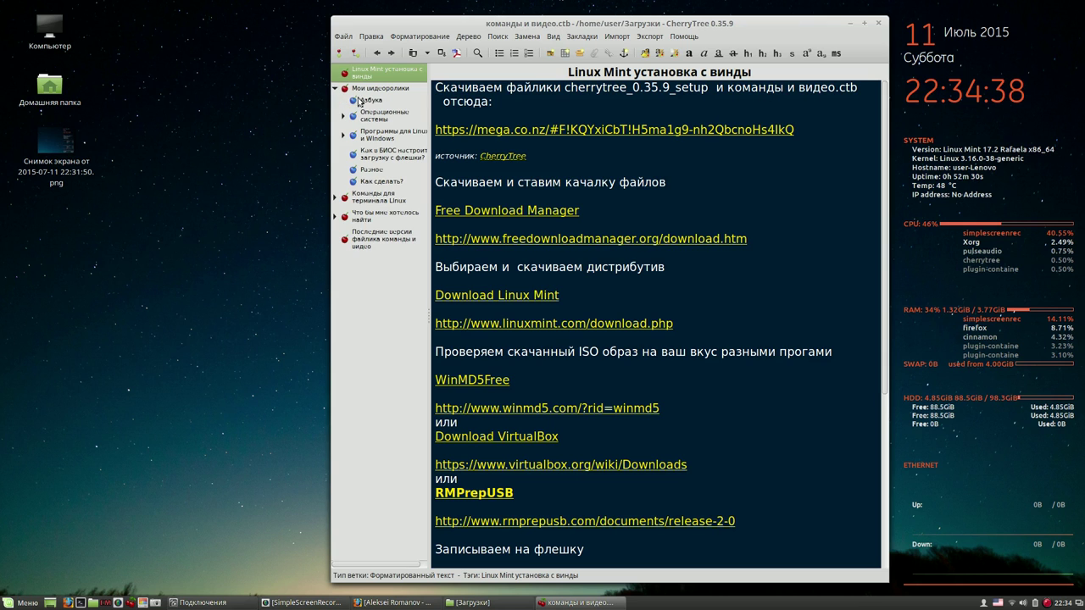
click(370, 102)
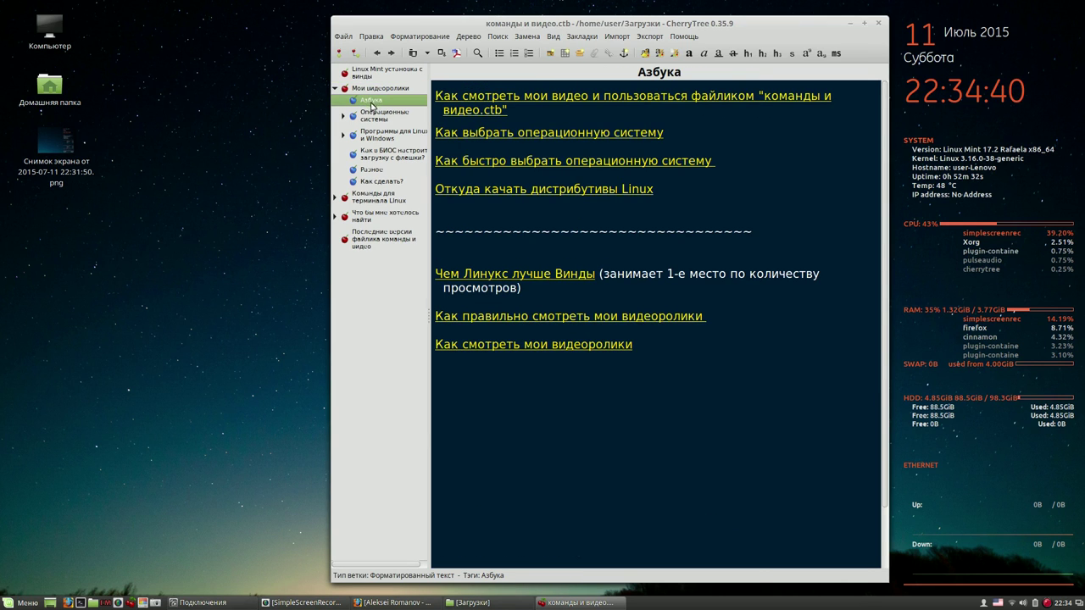
click(375, 117)
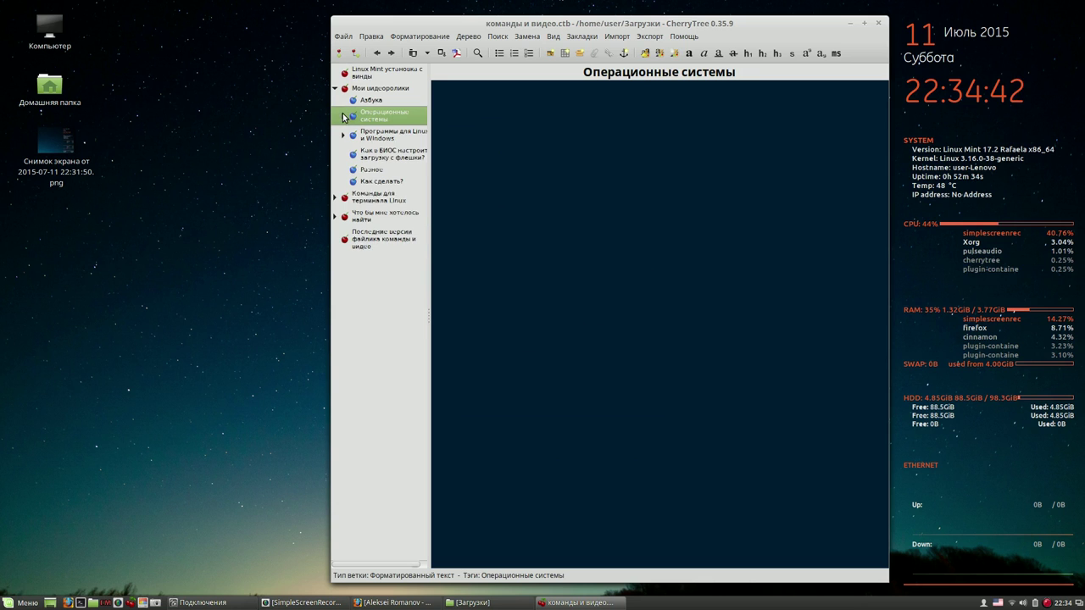
click(344, 117)
click(353, 132)
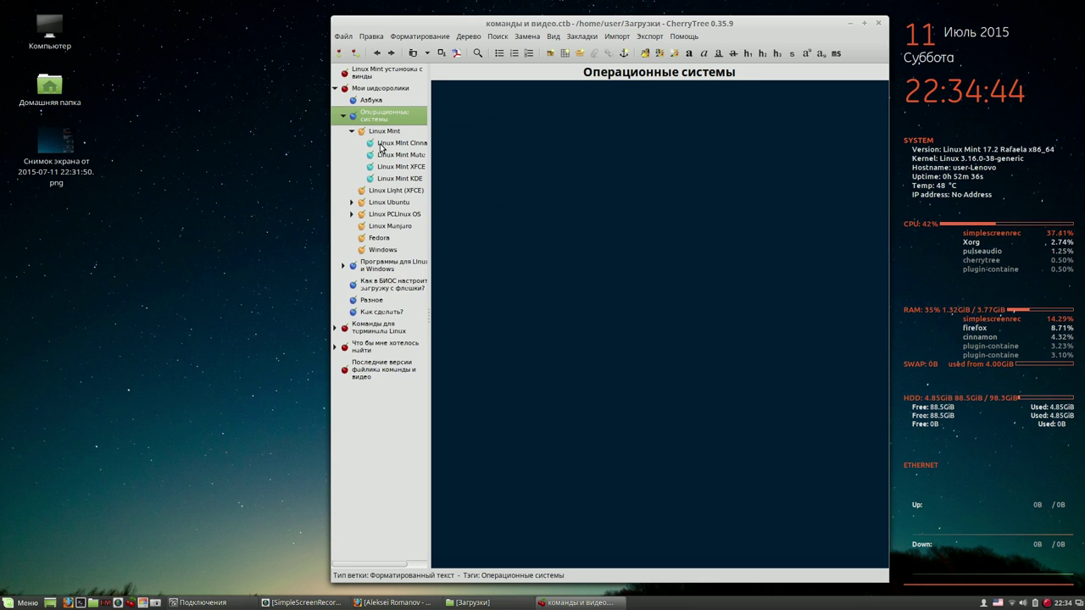
click(381, 144)
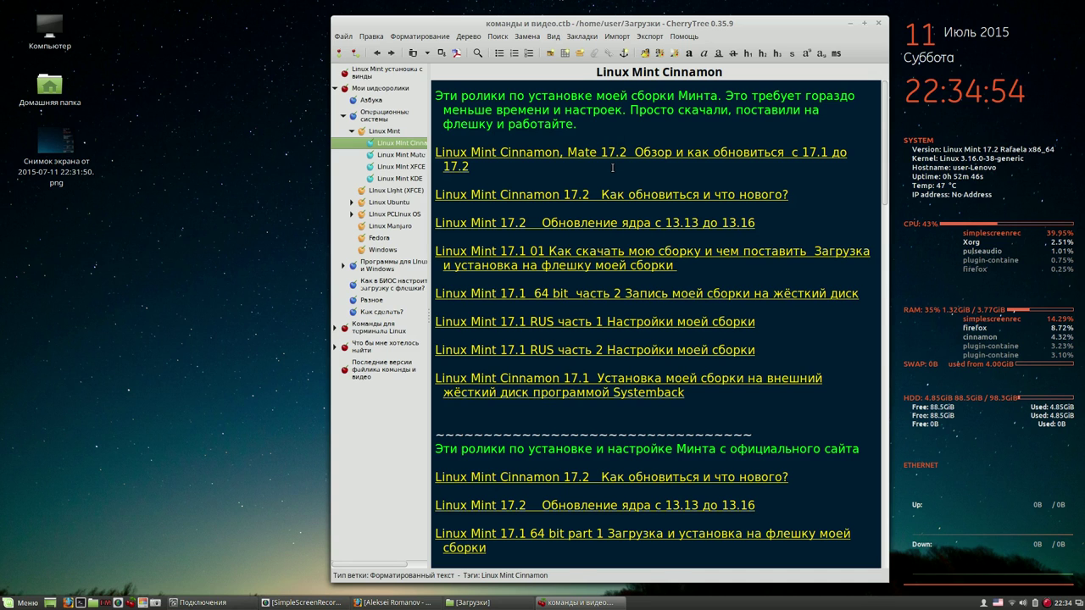
click(391, 155)
click(391, 168)
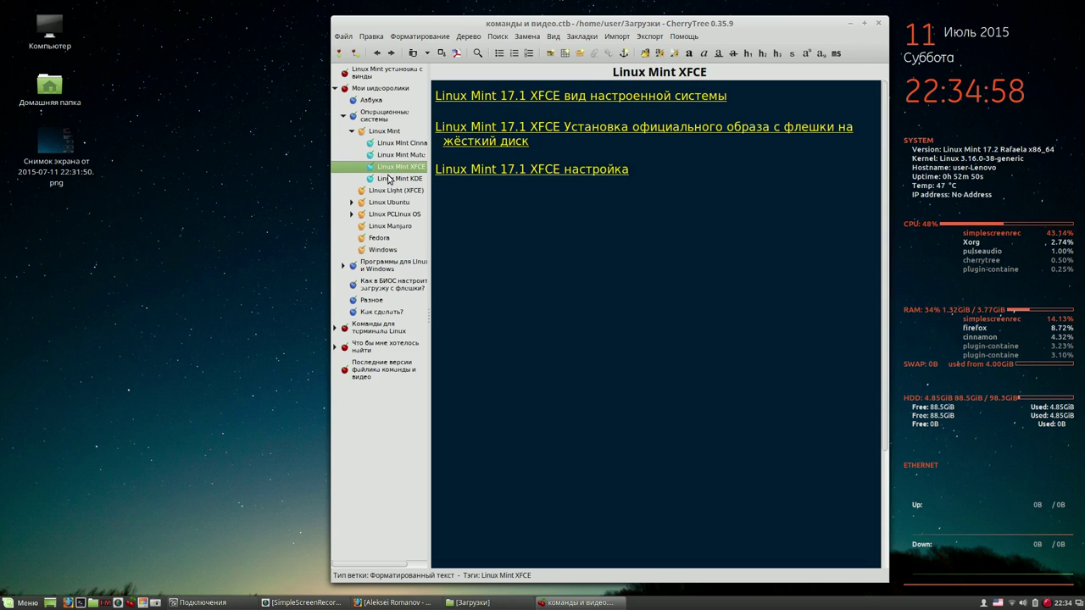
click(391, 178)
click(353, 133)
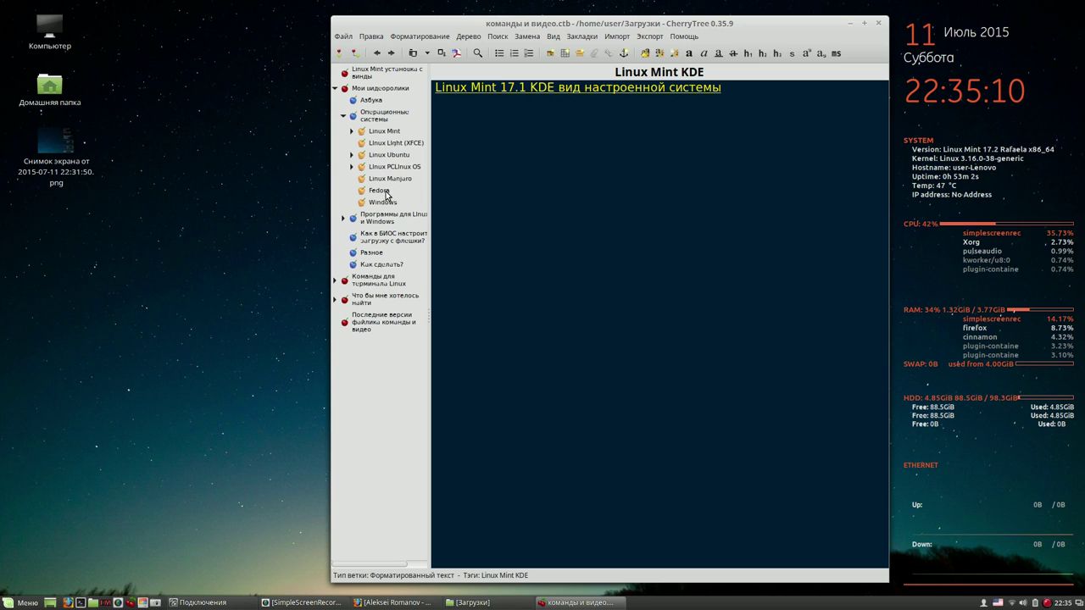
click(344, 116)
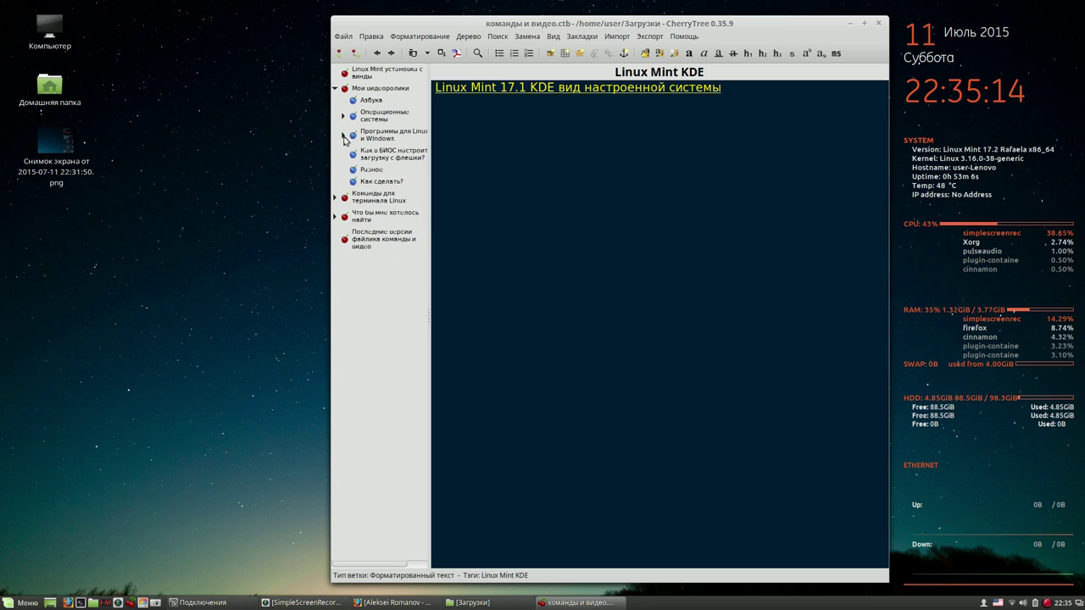
- Enlarge the three sudo commands on the Conky page under Программы для Linux и Windows with heading formatting and save the document
click(343, 134)
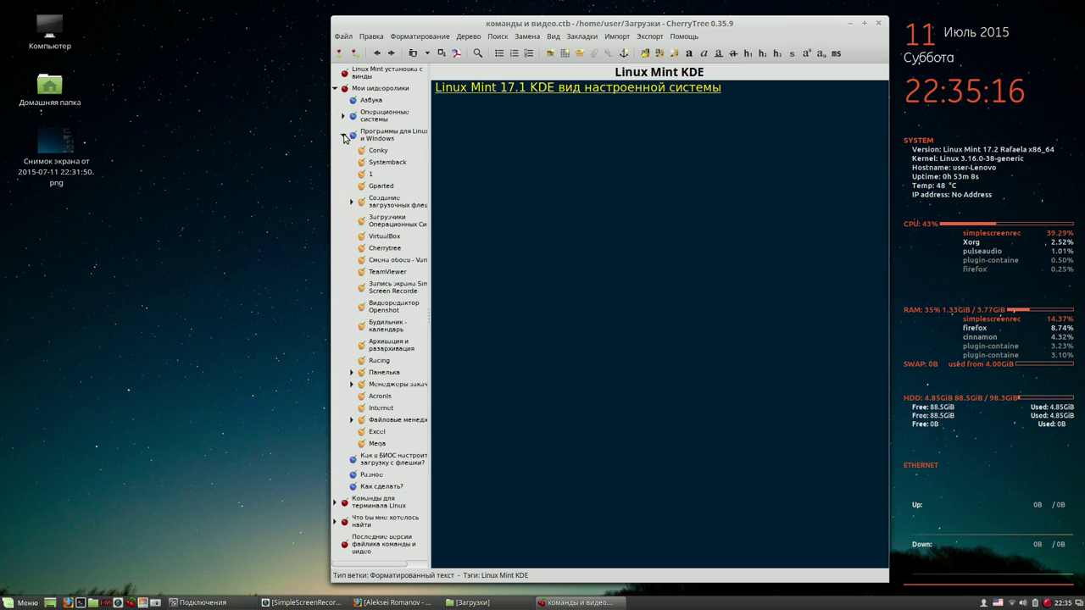
click(371, 152)
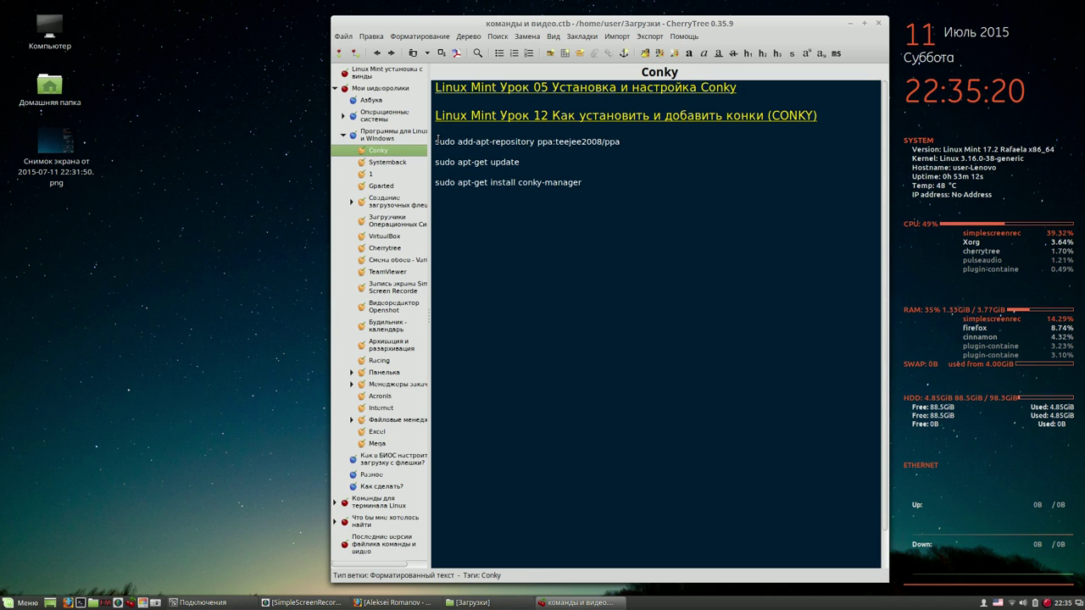
drag(435, 142, 634, 200)
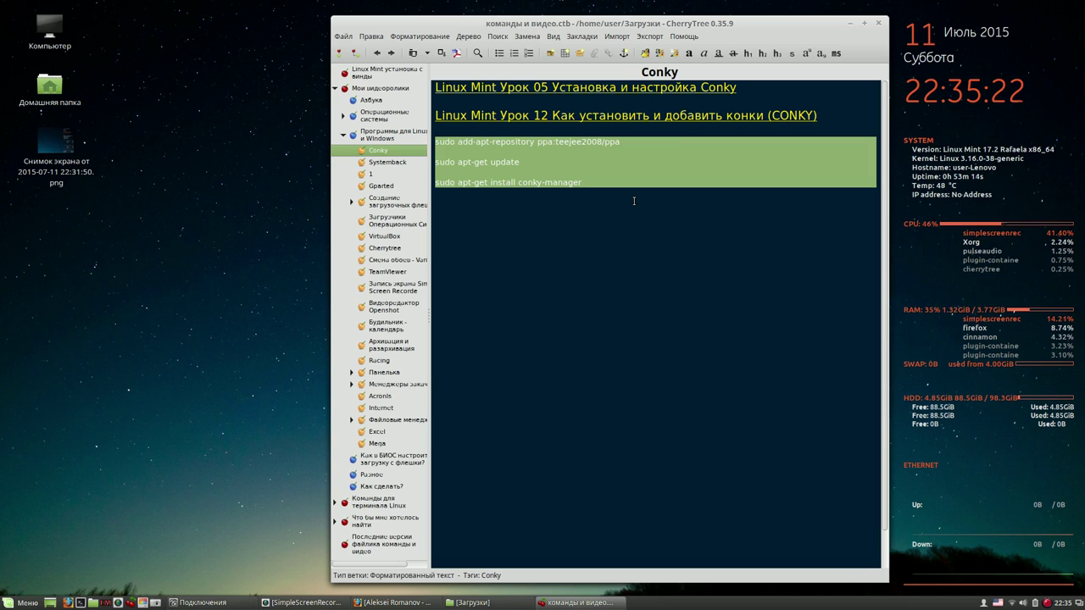
click(729, 57)
click(746, 54)
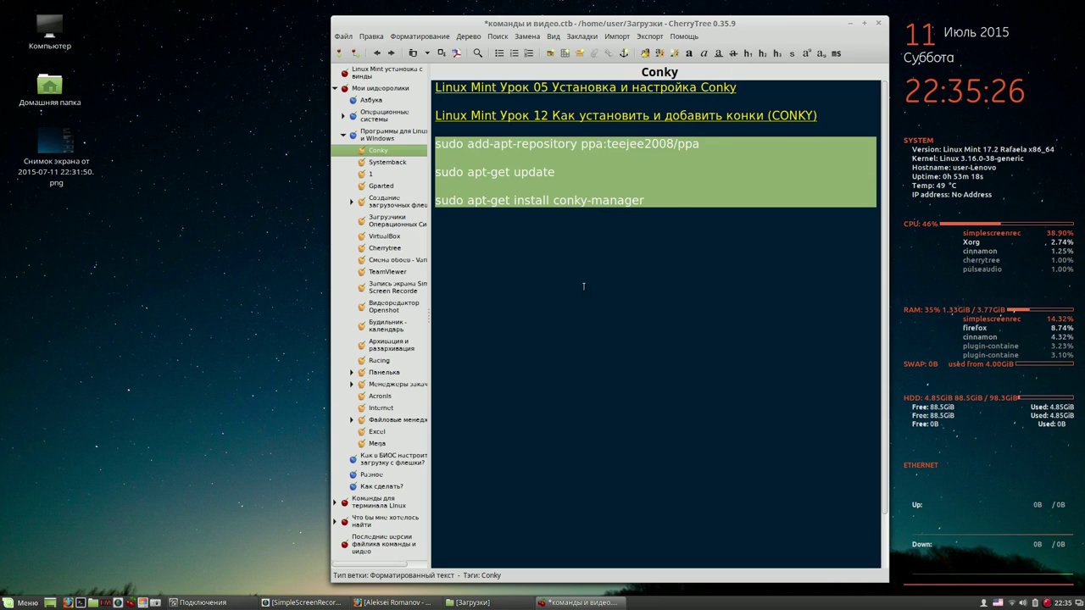
click(581, 259)
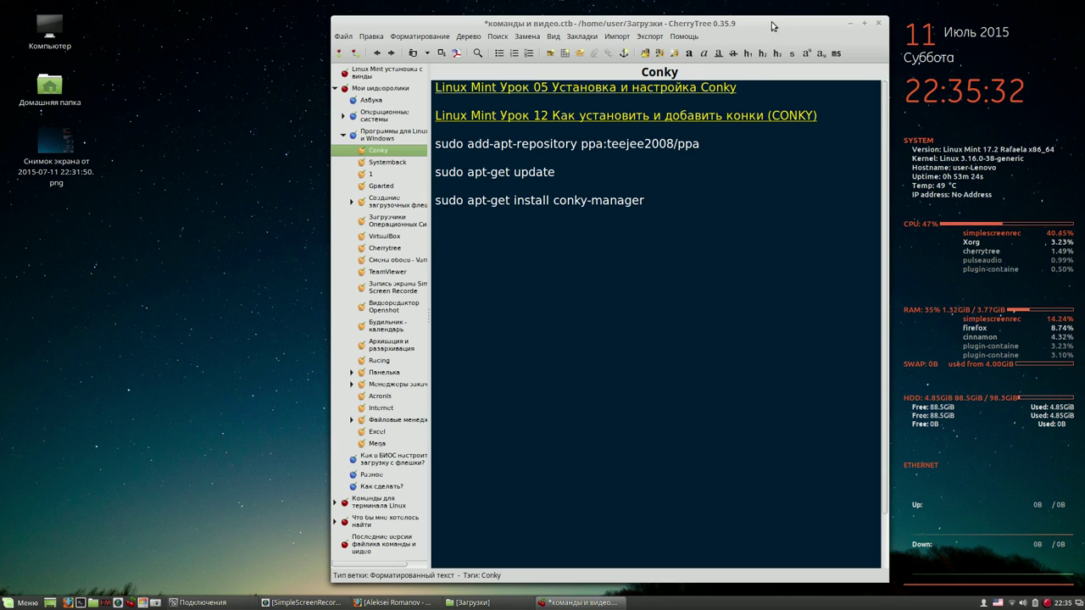
click(441, 54)
- Collapse Мои видеоролики in the tree and open the page Последние версии файлика команды и видео
drag(737, 34, 716, 24)
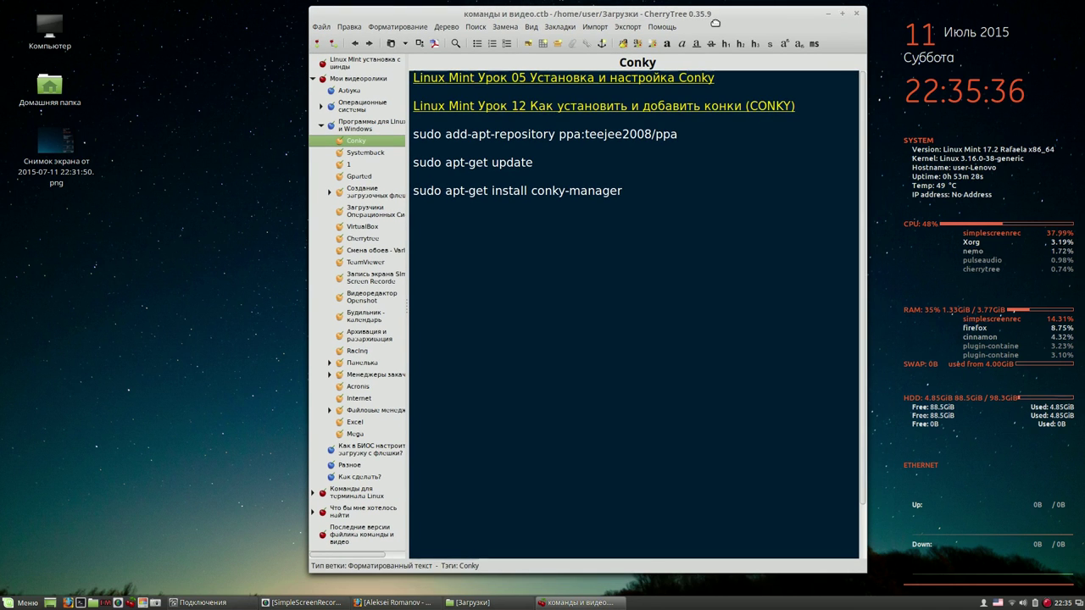
click(313, 79)
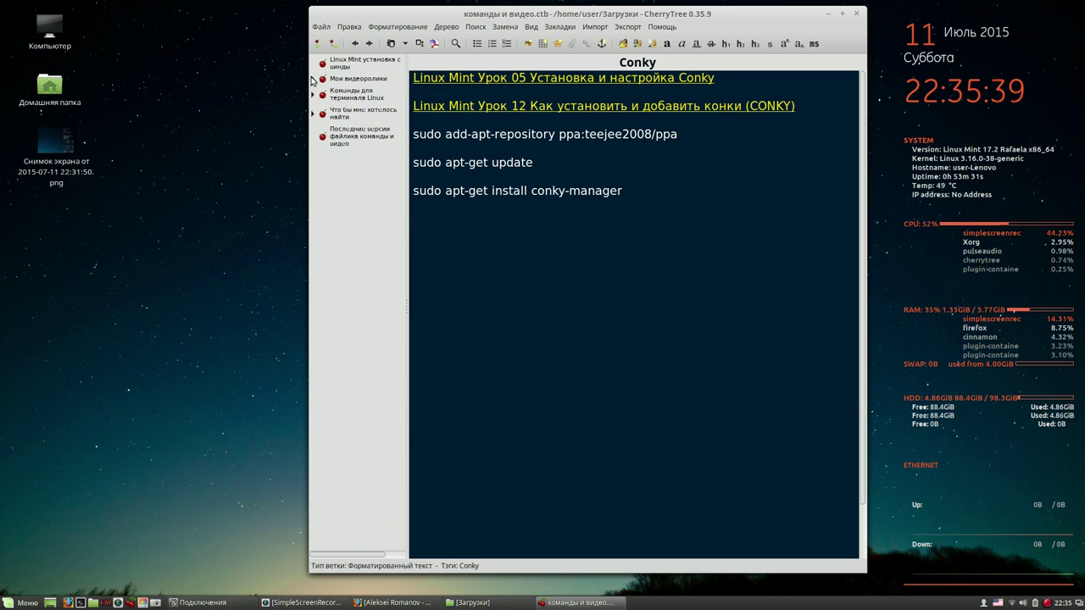
click(352, 136)
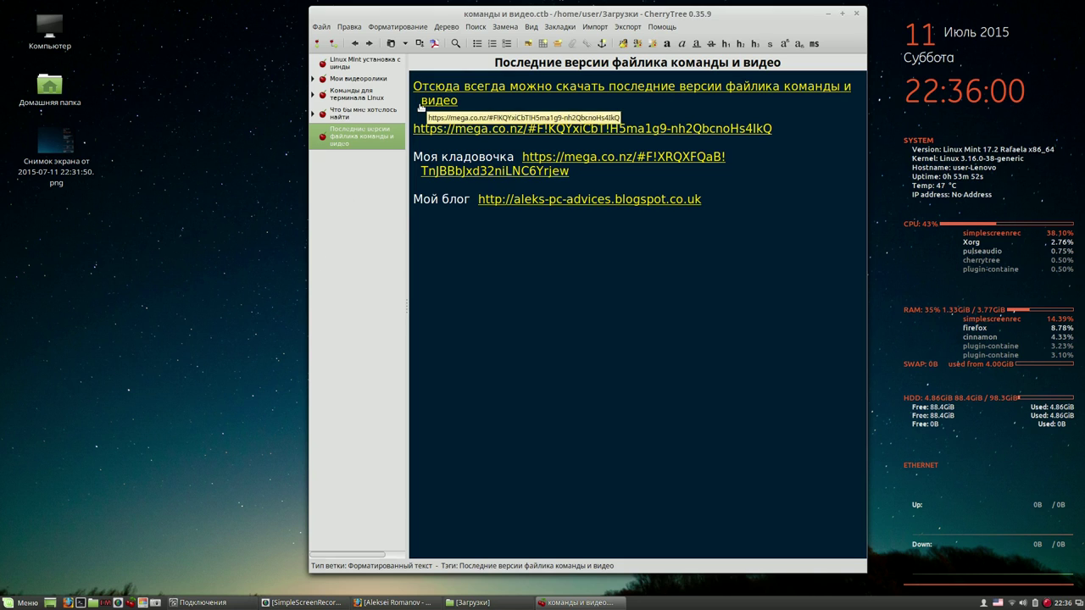
click(327, 29)
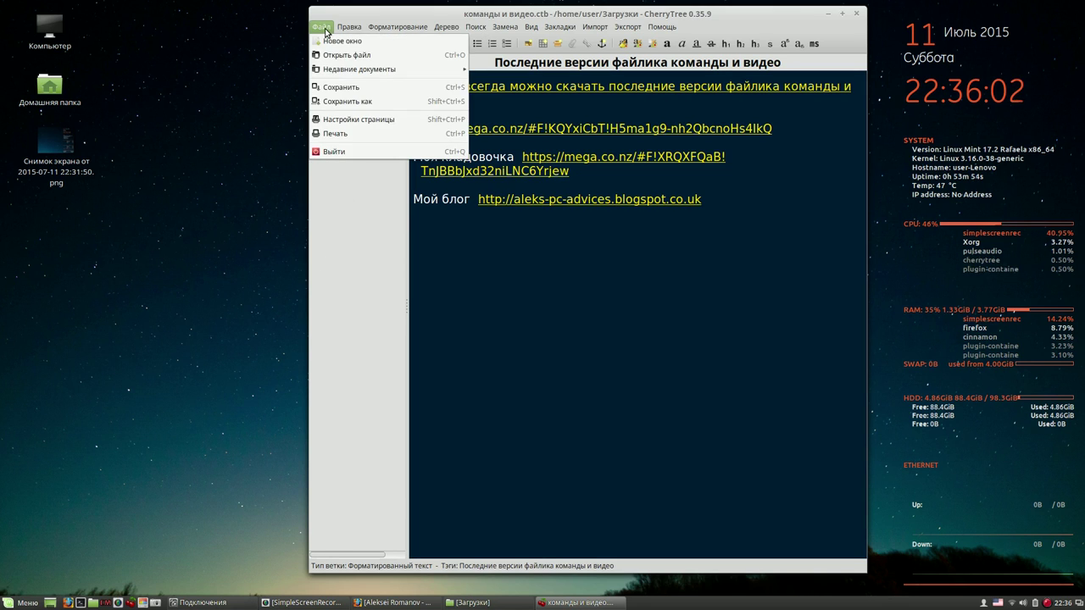
click(361, 102)
click(658, 364)
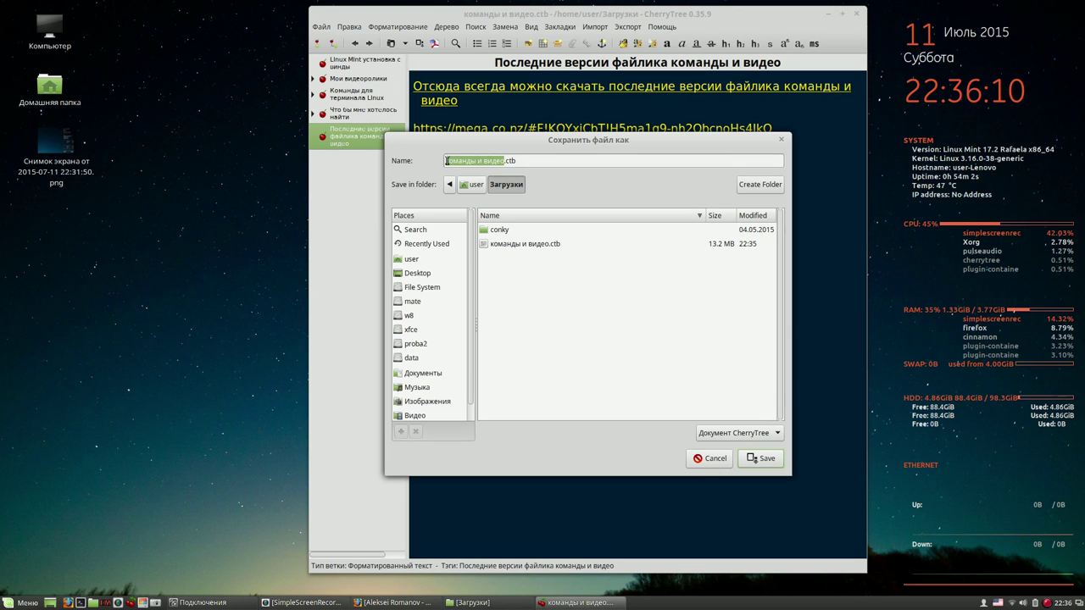
click(710, 459)
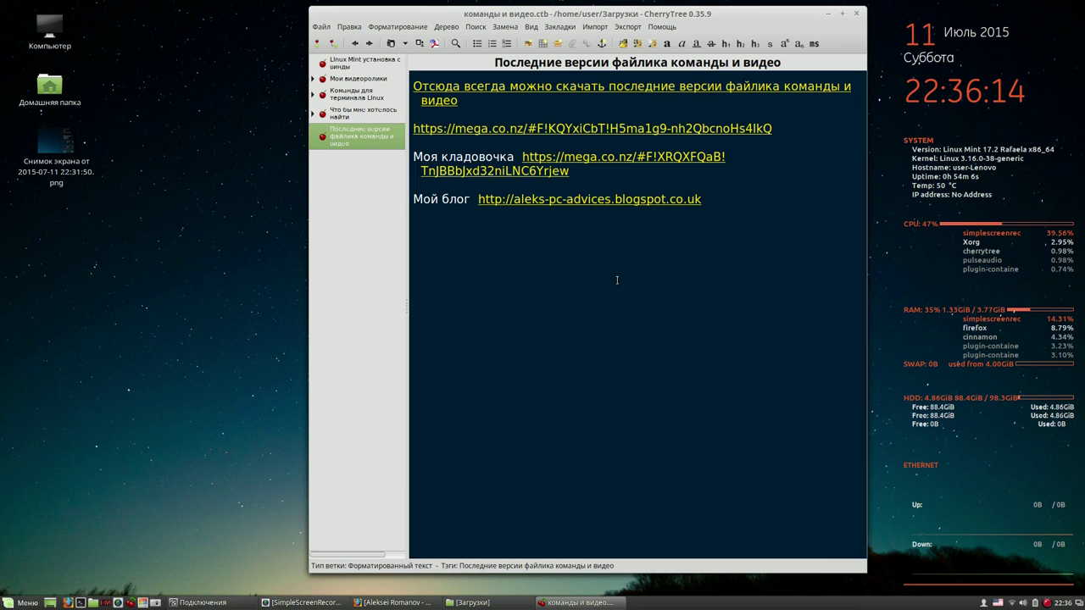
- Open Установка Systemback under Команды для терминала Linux > Установка программ, and widen the tree pane and the notes window
click(312, 95)
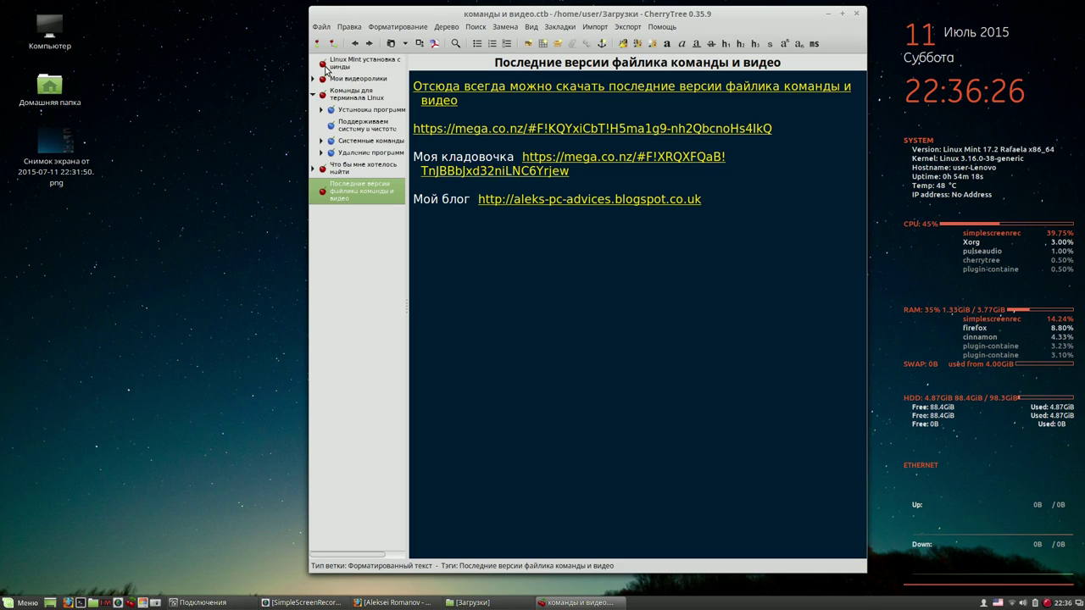
click(322, 111)
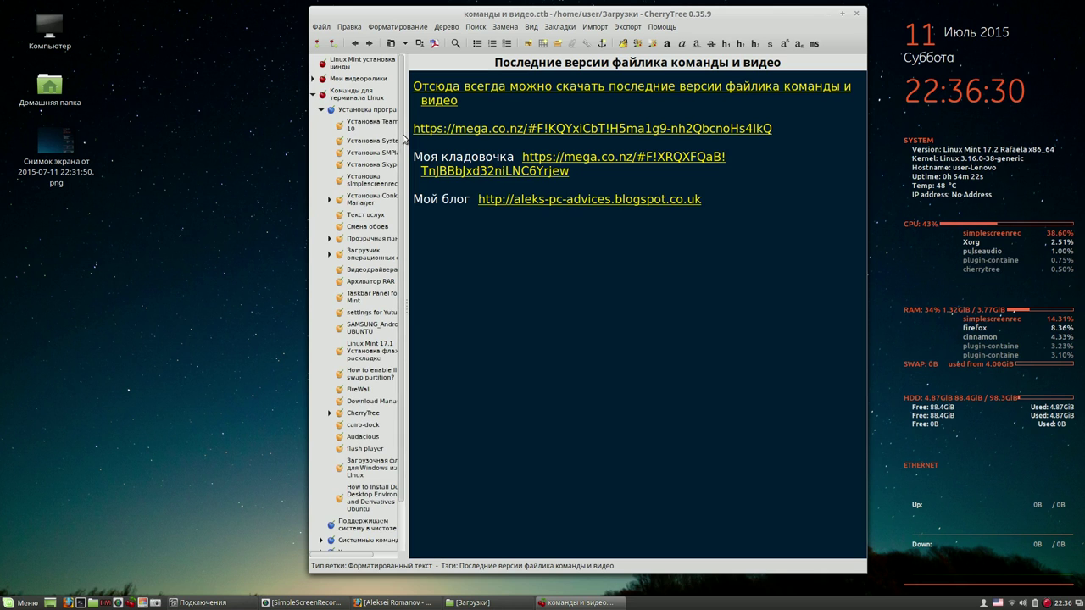
drag(404, 146, 513, 142)
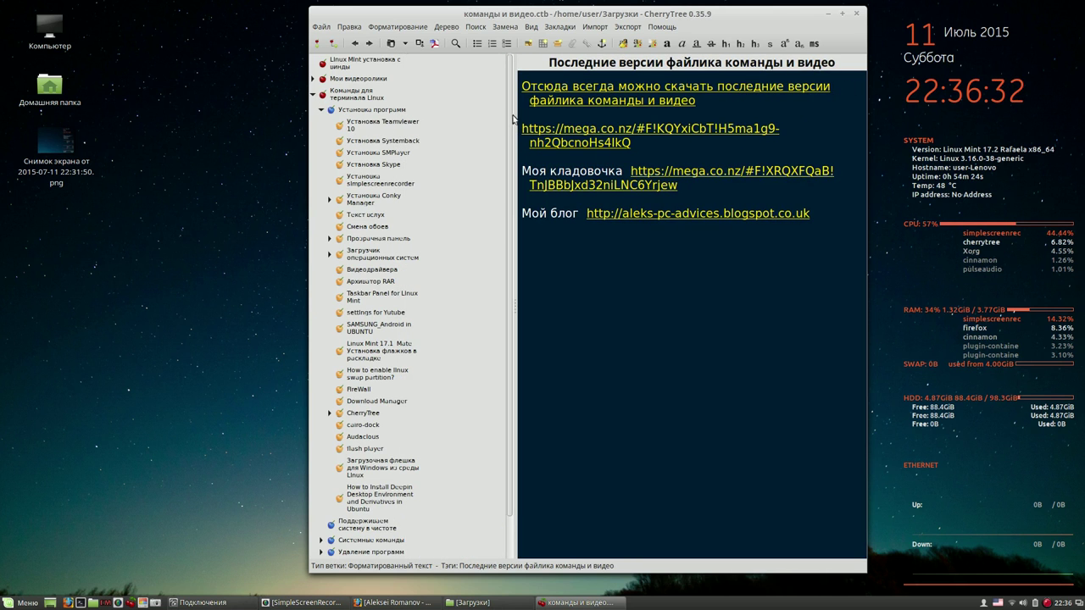
scroll(511, 121, down, 1)
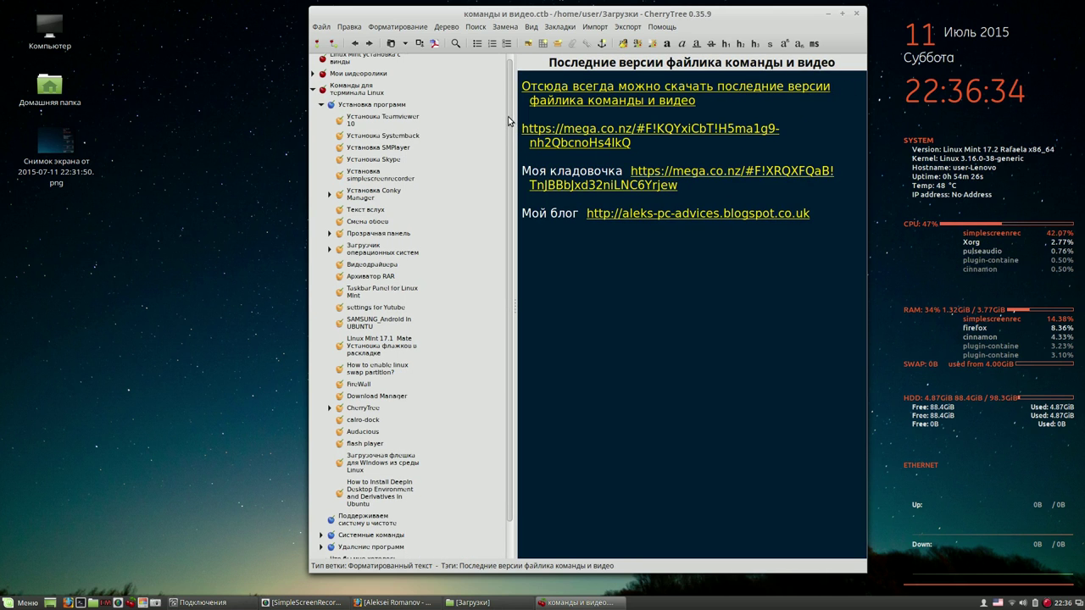
click(393, 137)
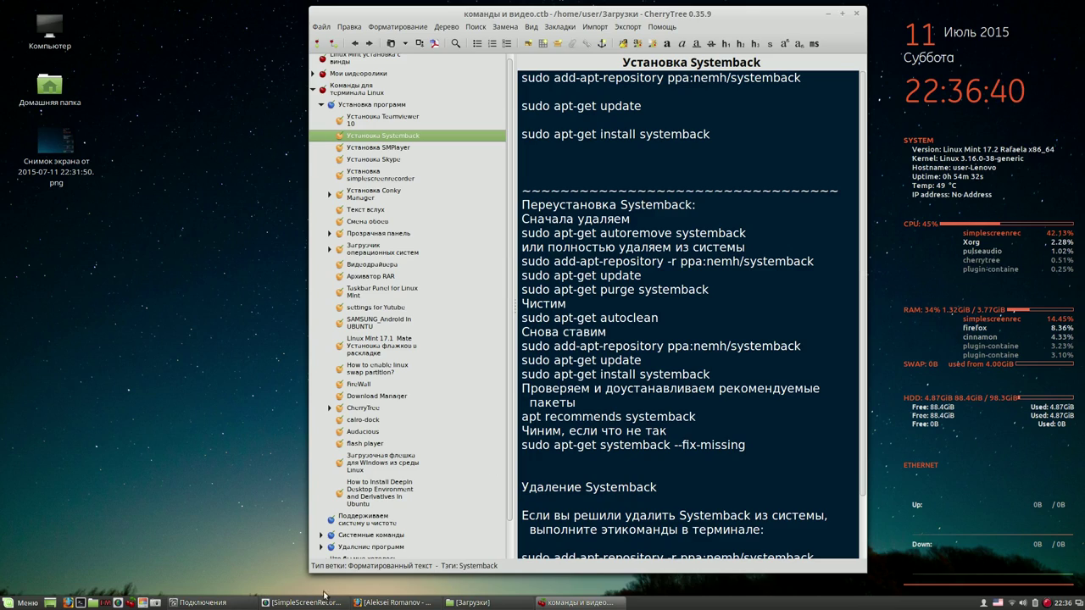
drag(311, 573, 238, 543)
drag(766, 16, 786, 16)
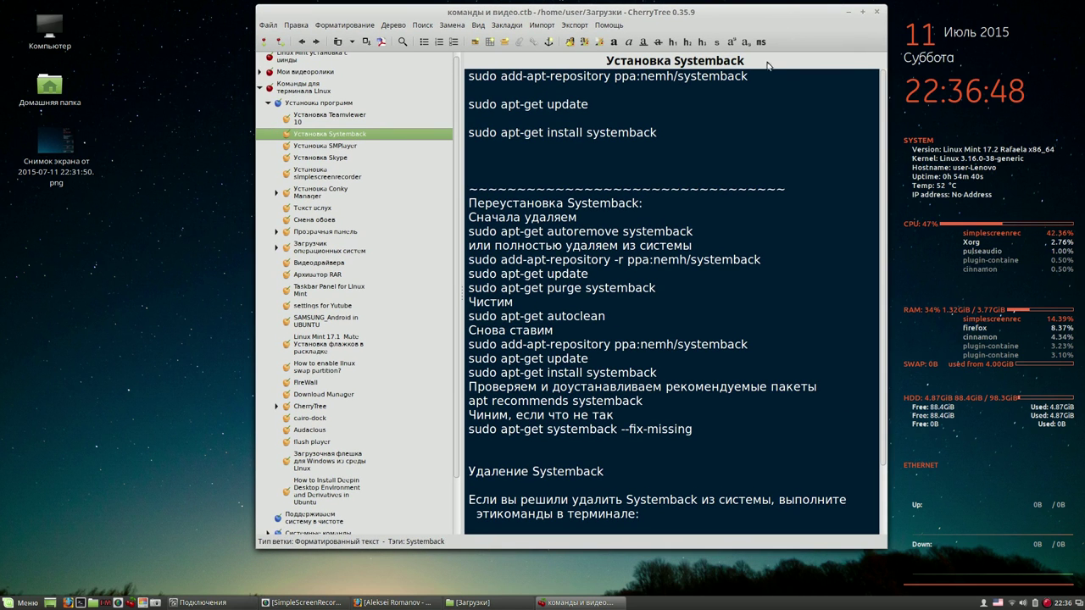
- Copy the command sudo add-apt-repository ppa:nemh/systemback from the Установка Systemback page
drag(747, 76, 465, 76)
right_click(511, 73)
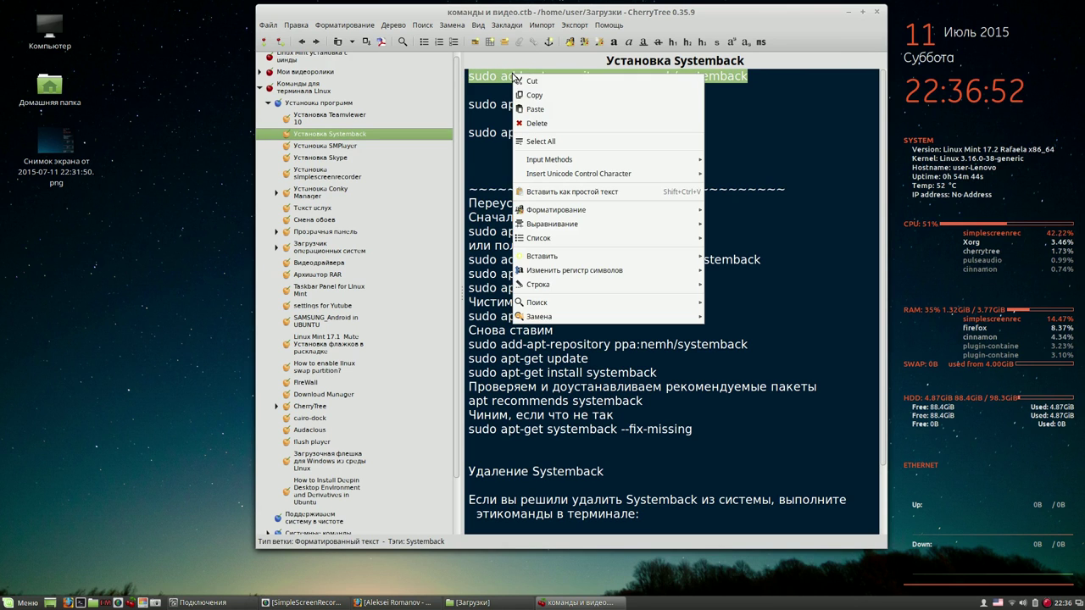
click(556, 94)
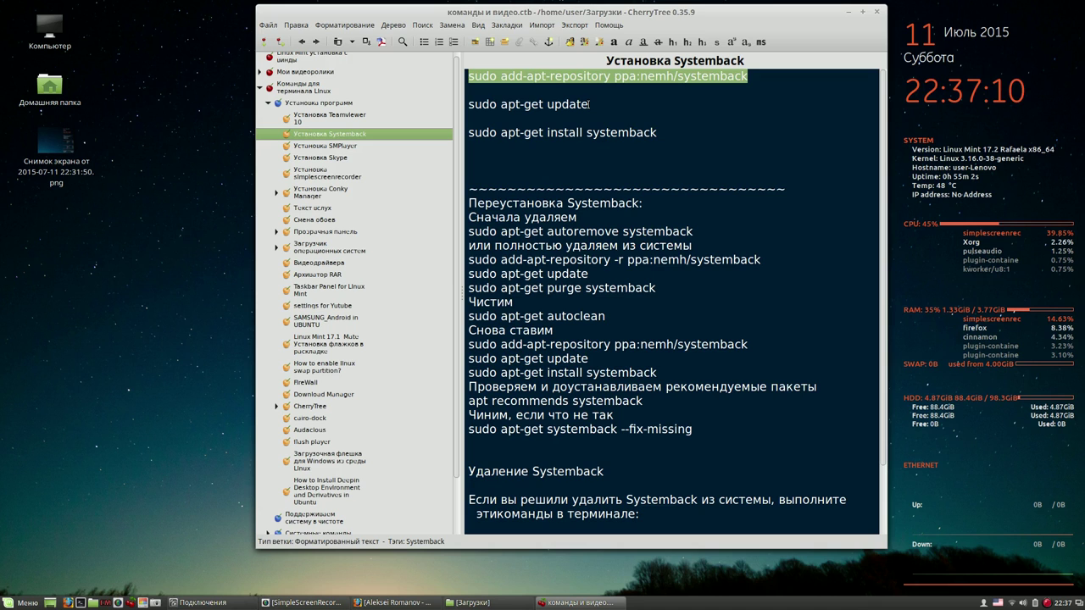
right_click(623, 73)
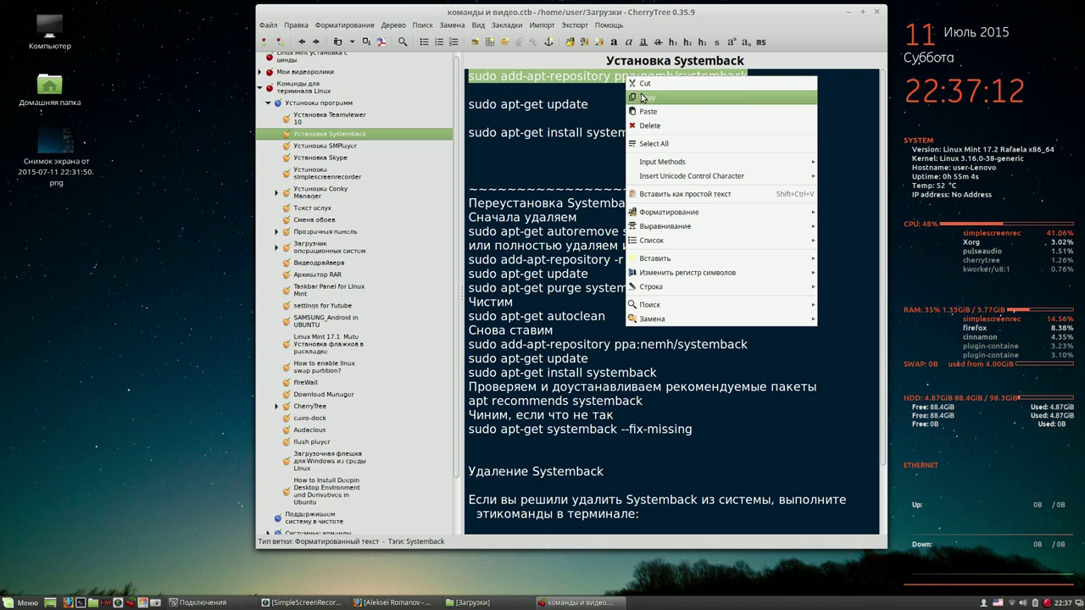
click(643, 96)
- Run the copied add-apt-repository command in a new Terminal window, enter the account password, and confirm adding the PPA
click(80, 603)
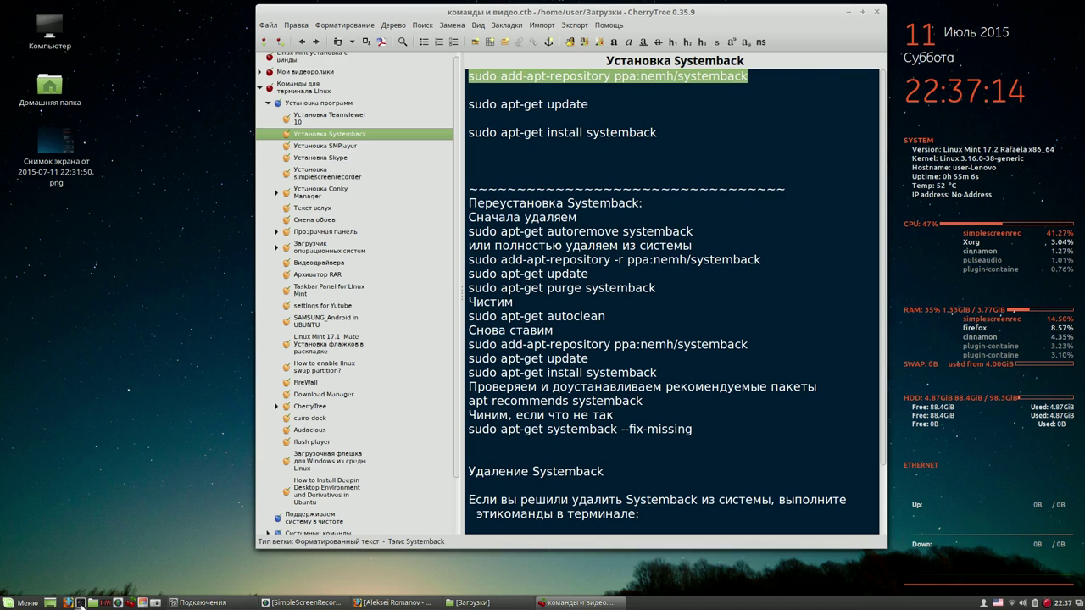
right_click(467, 202)
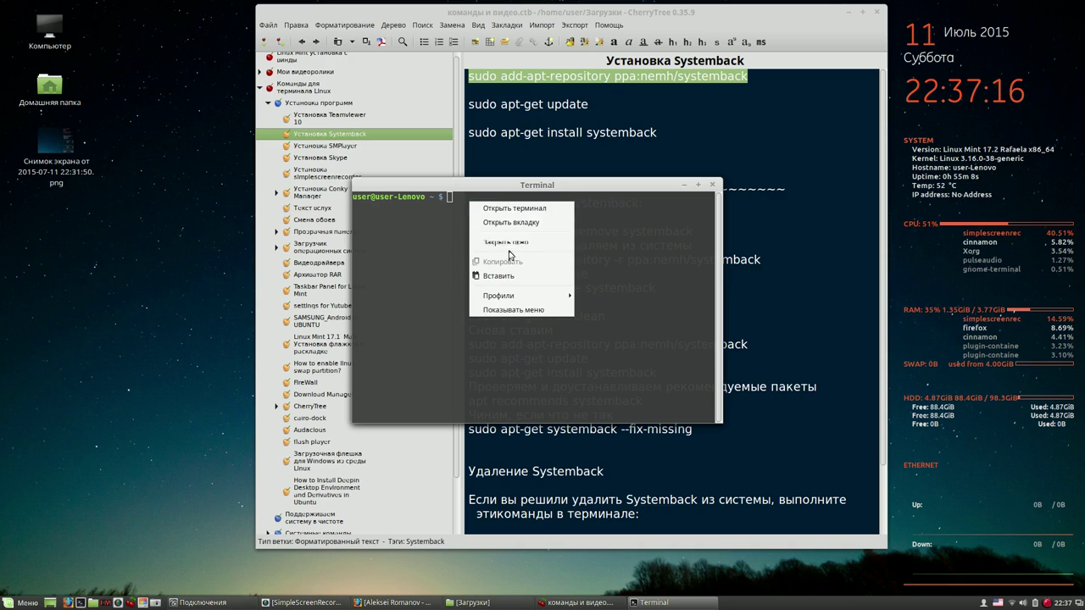
click(496, 276)
key(Return)
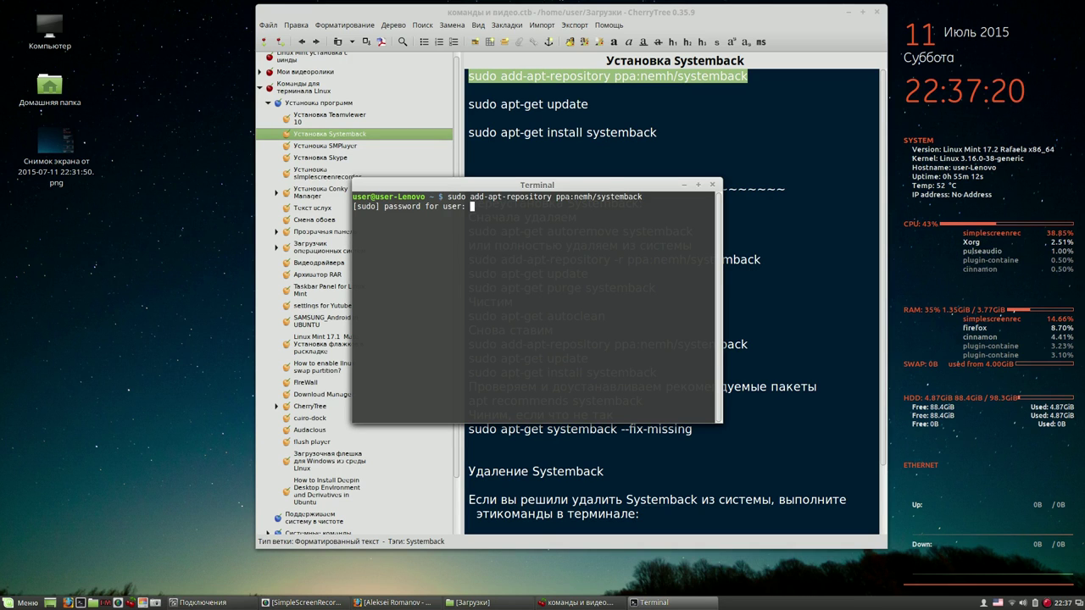
key(Return)
right_click(1048, 603)
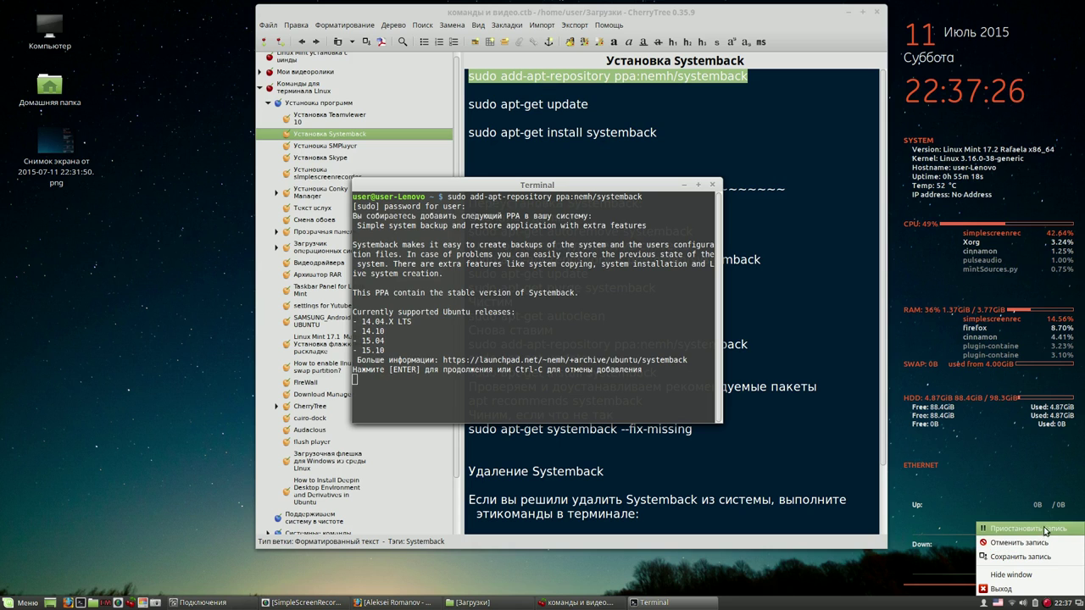
click(643, 390)
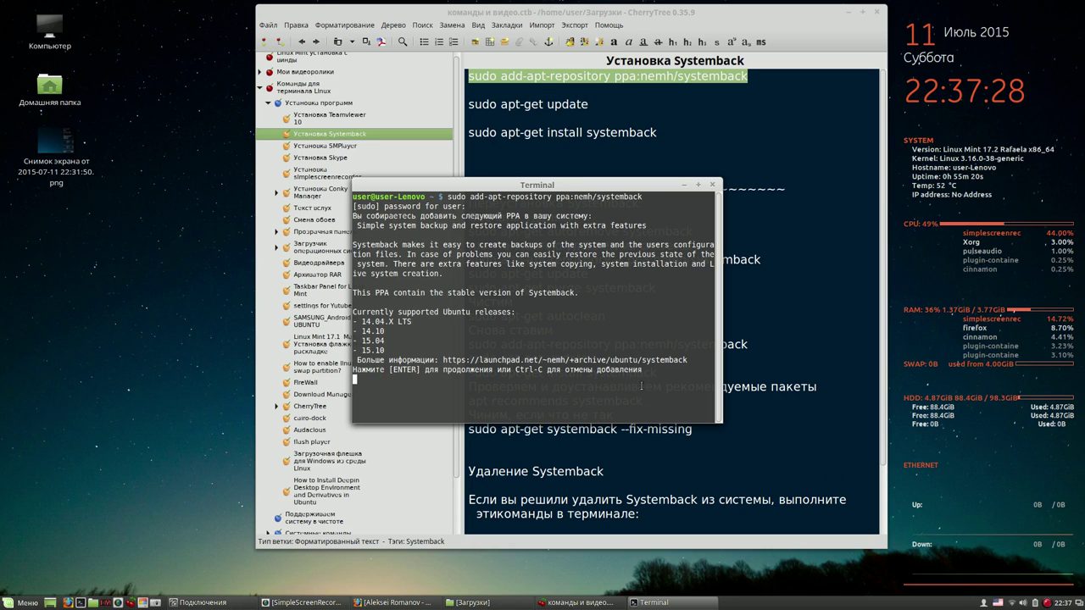
key(Return)
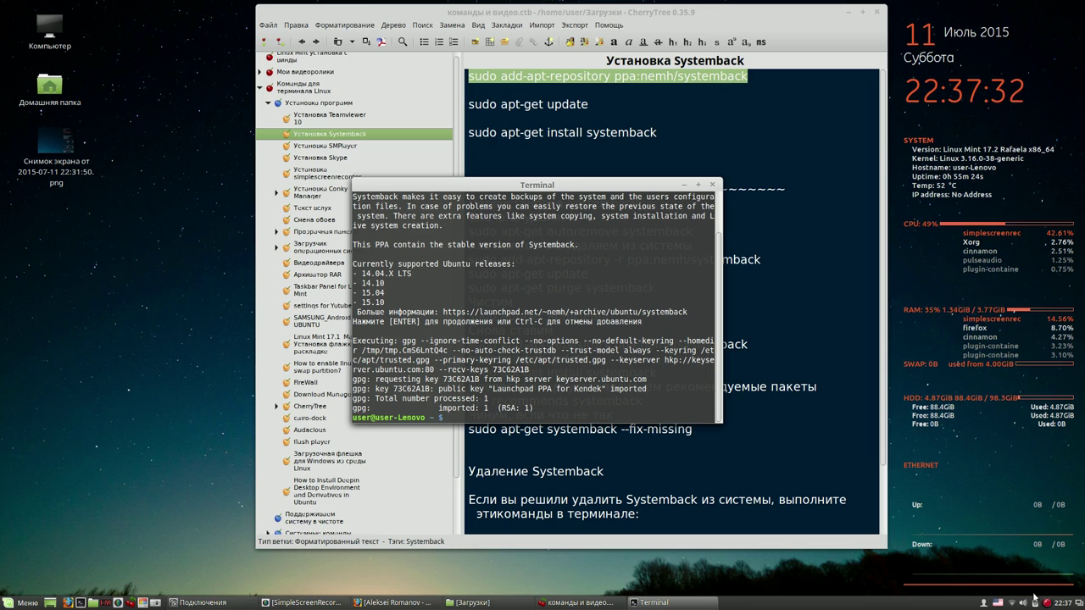
- Copy sudo apt-get update from the notes page in CherryTree and run it in Terminal
click(596, 103)
drag(595, 104, 470, 103)
right_click(504, 111)
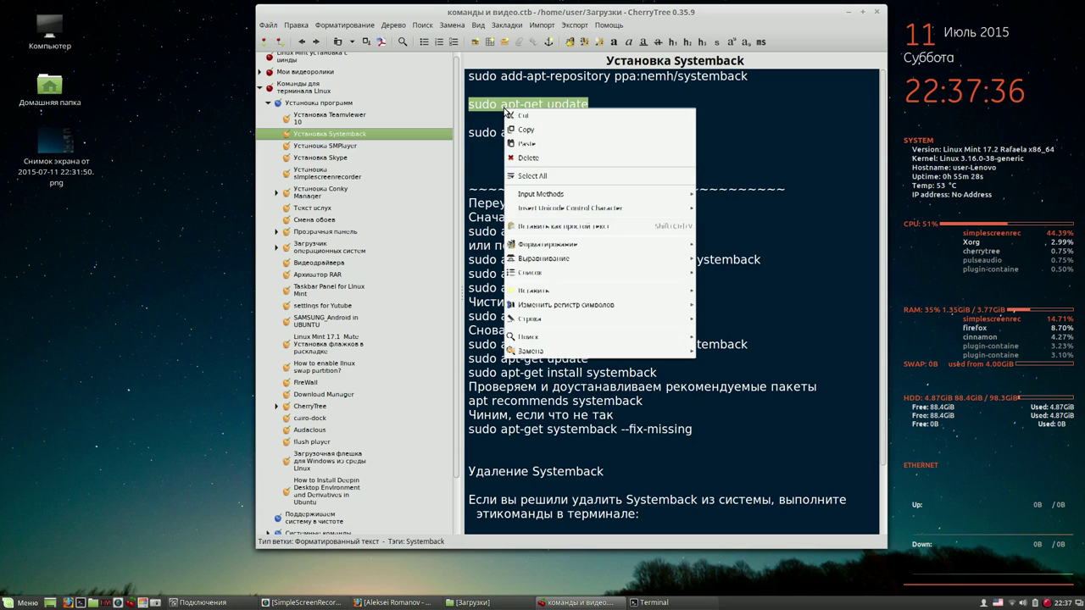
click(513, 119)
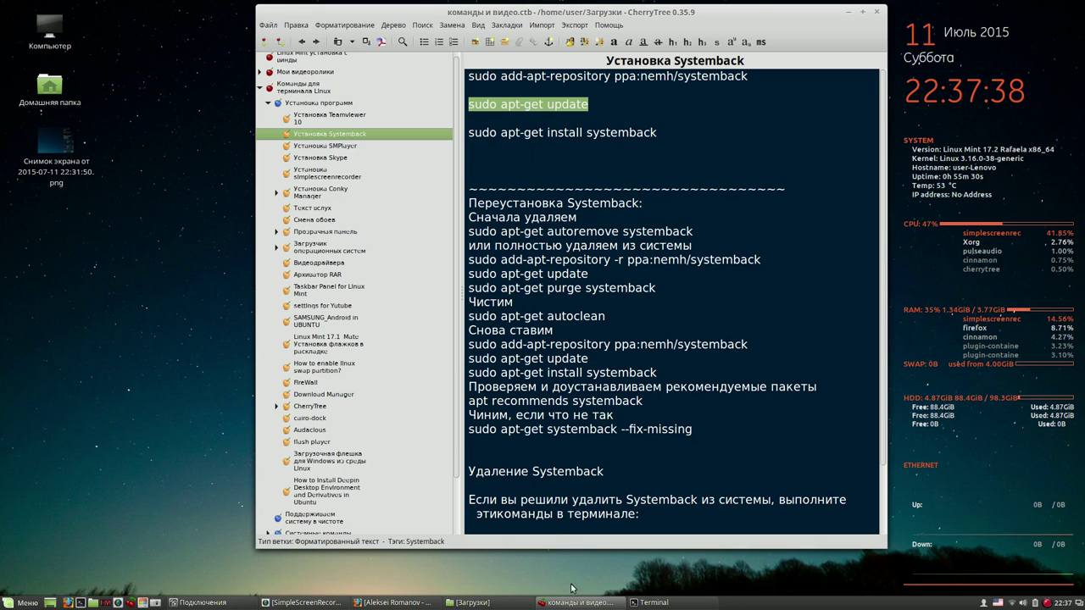
click(657, 603)
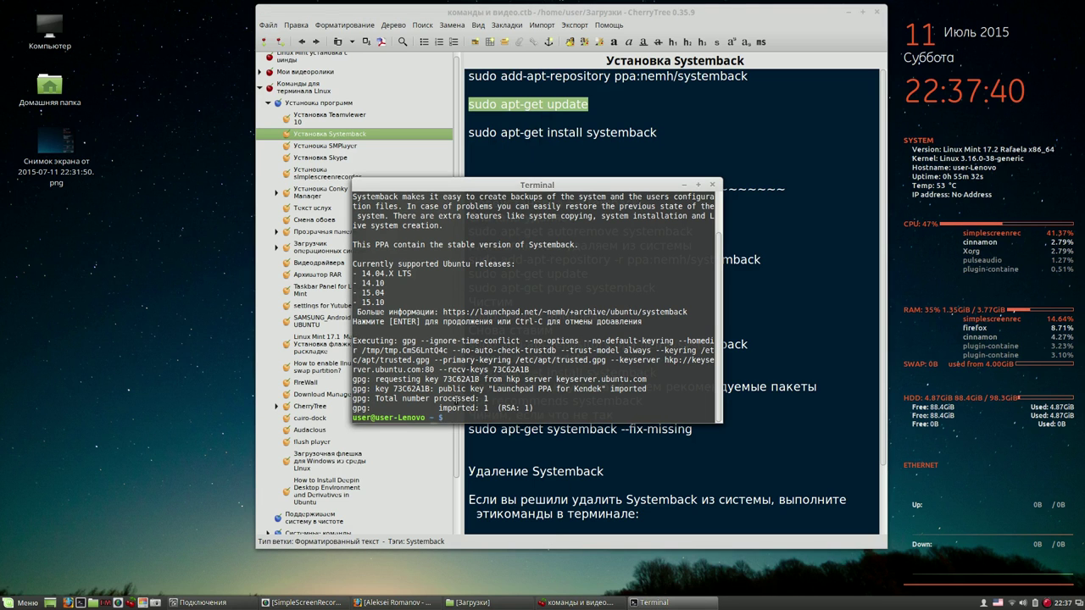
right_click(452, 417)
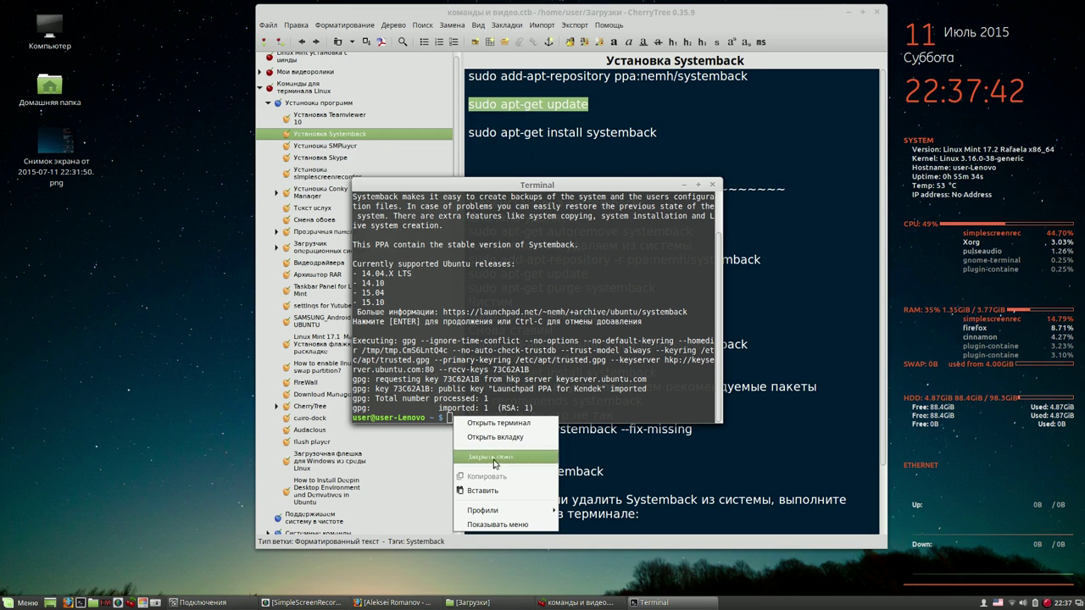
click(483, 492)
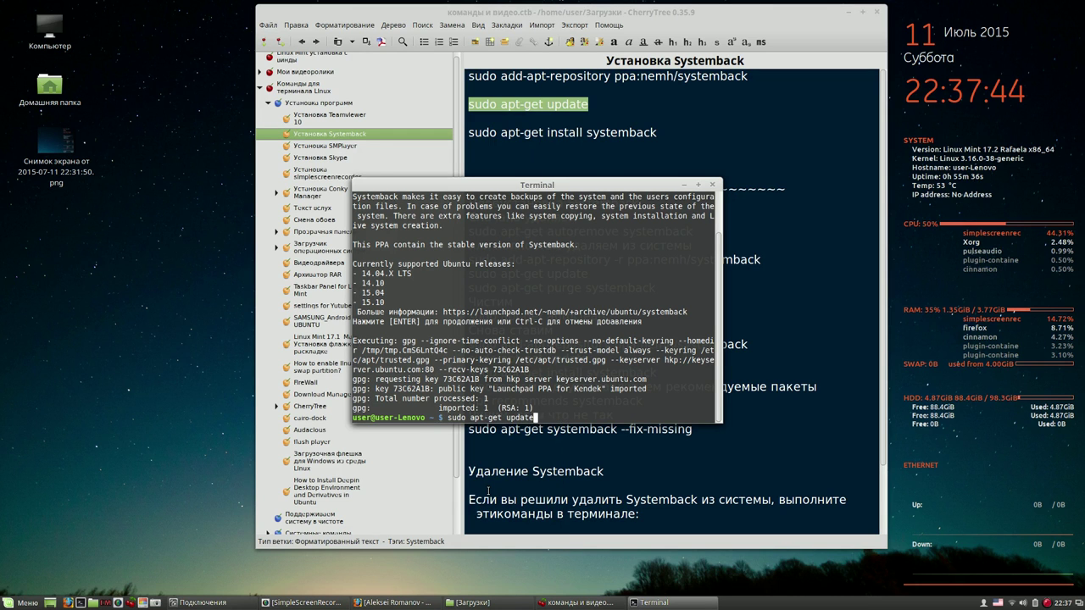
key(Return)
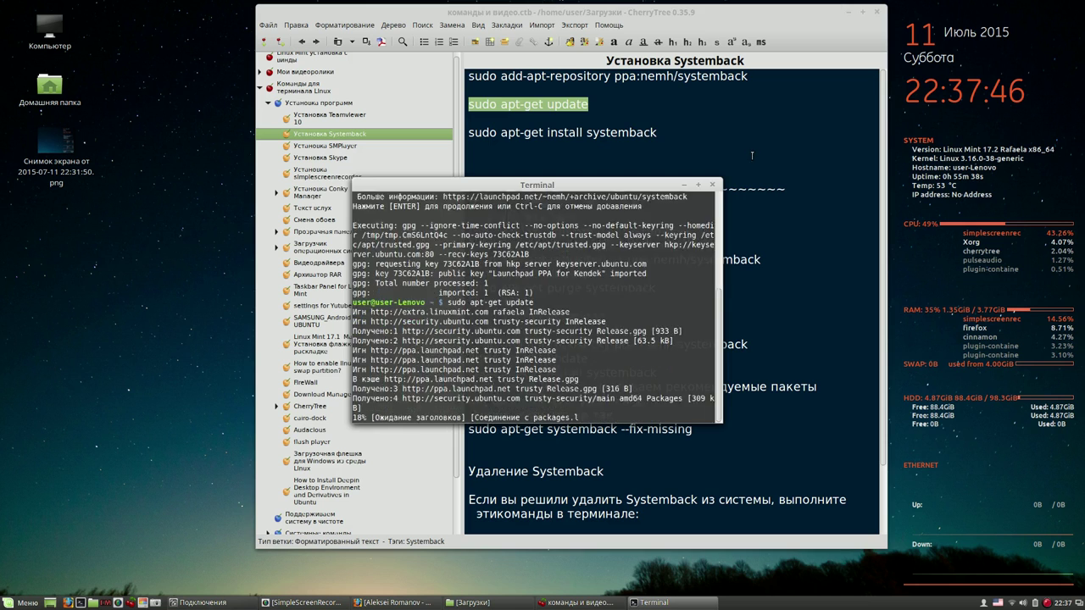
- Copy sudo apt-get install systemback from the CherryTree page and return to Terminal
click(766, 159)
drag(657, 132, 470, 131)
right_click(521, 136)
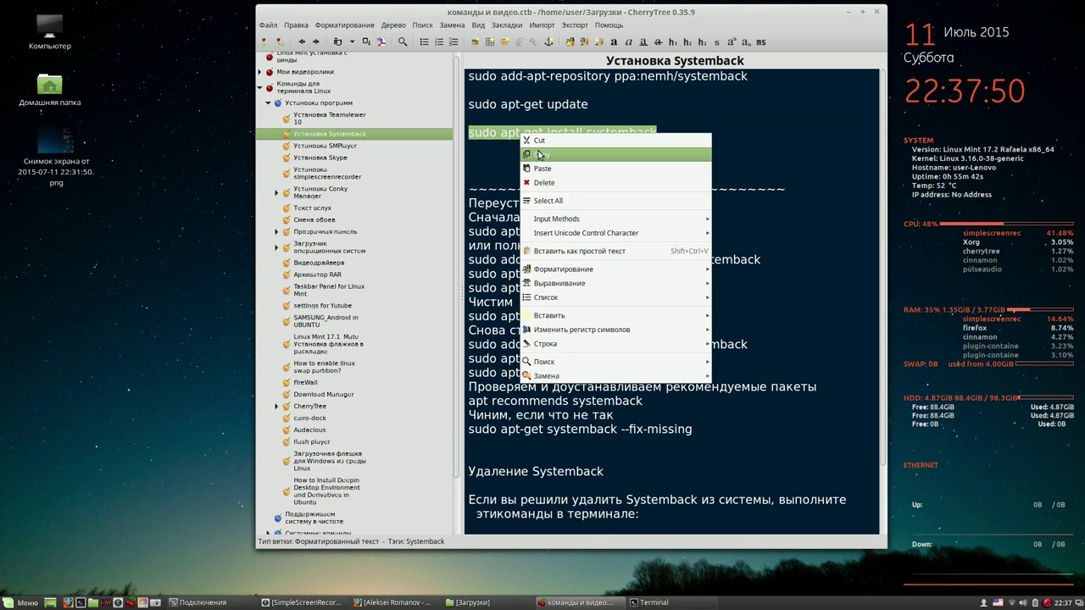
click(534, 154)
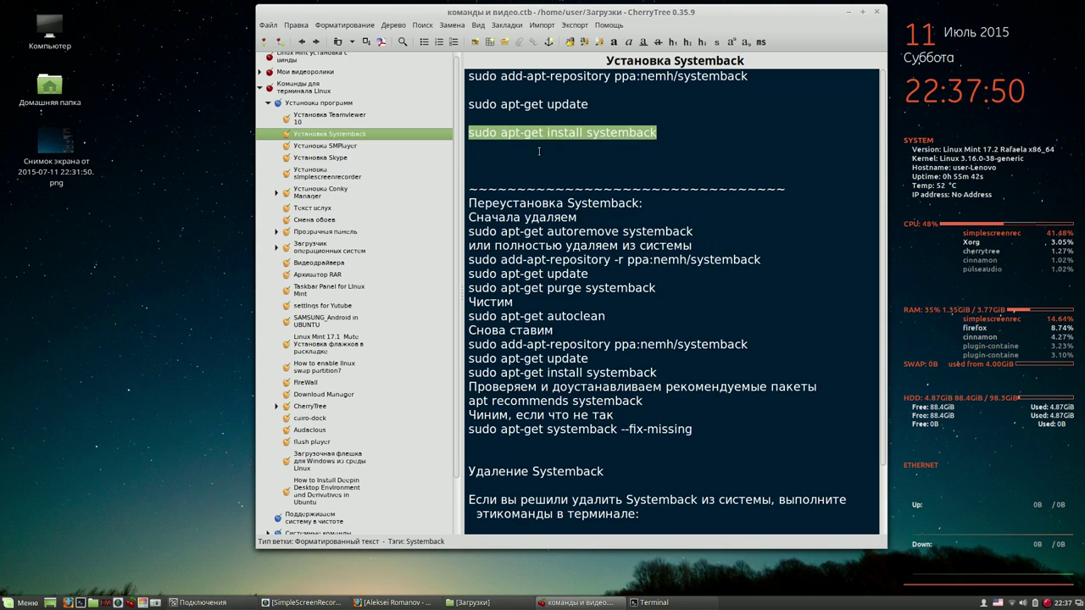
click(660, 604)
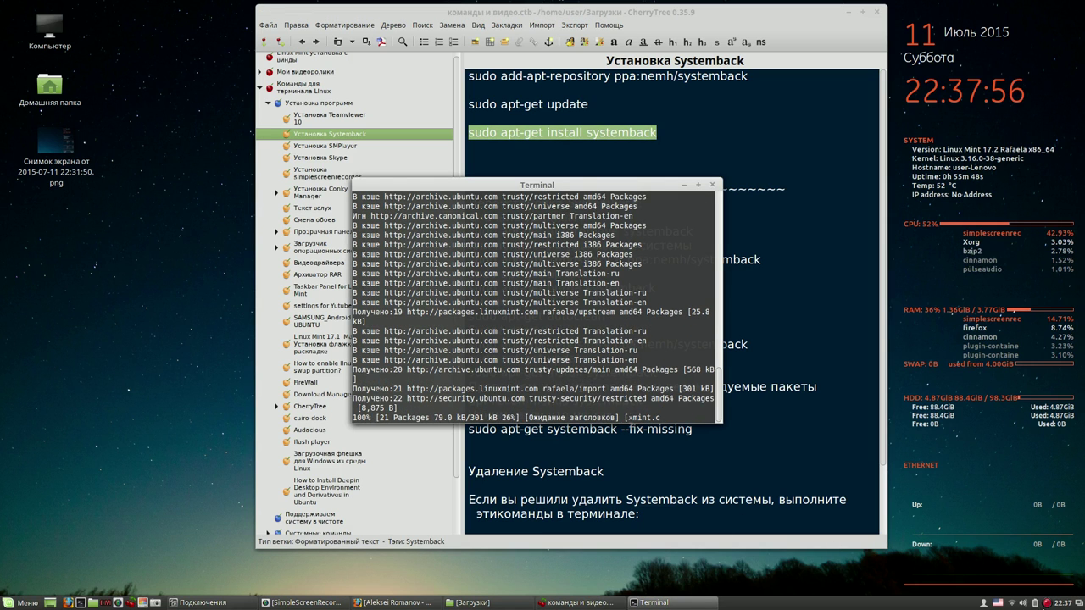
right_click(1046, 603)
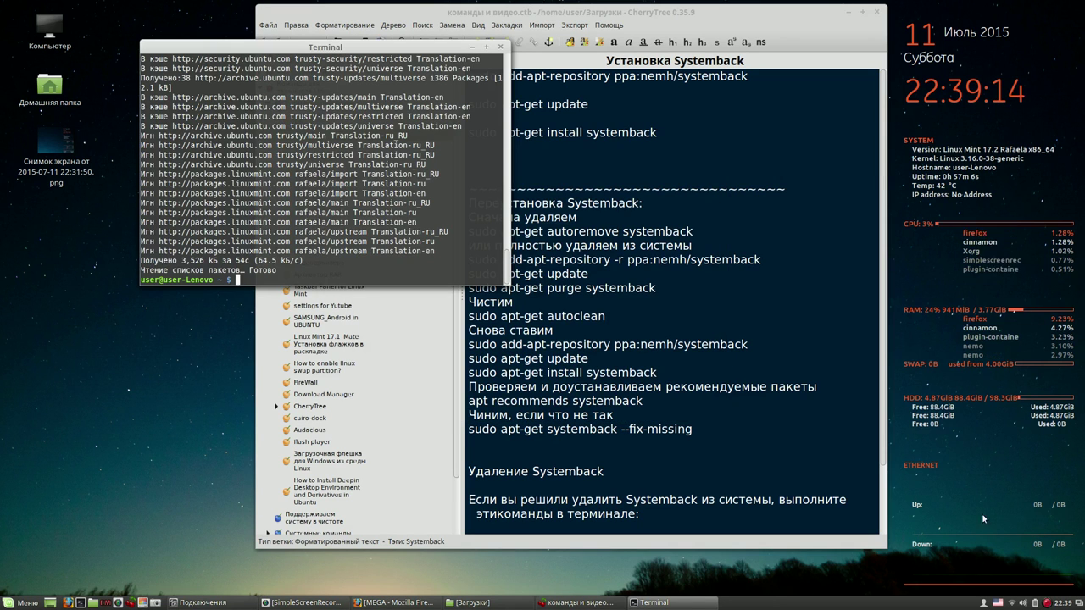
- Run the copied command sudo apt-get install systemback in Terminal and confirm the installation with y
right_click(256, 281)
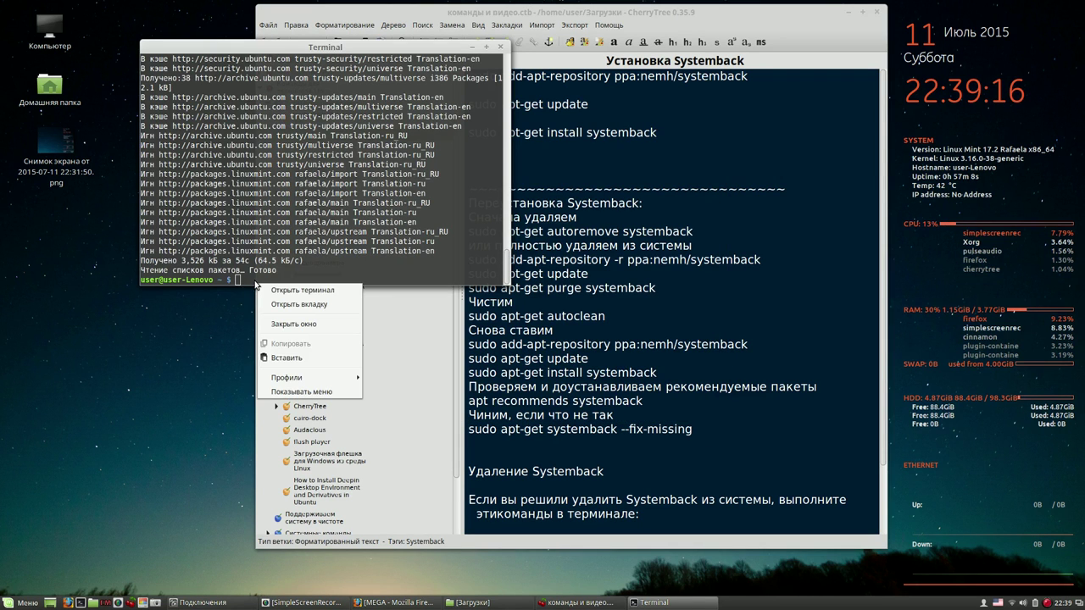
click(283, 355)
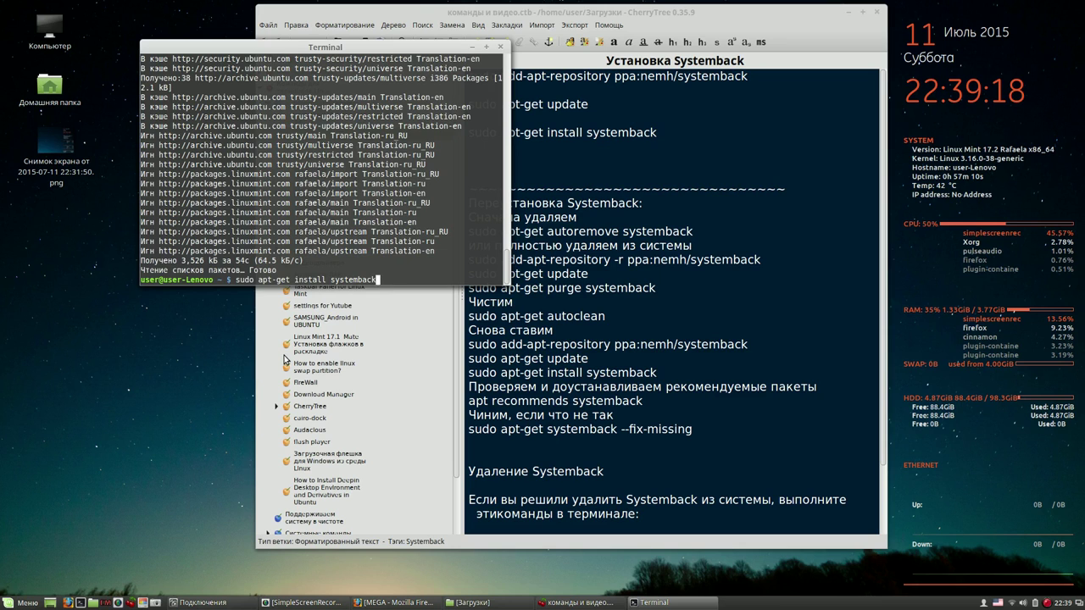
key(Return)
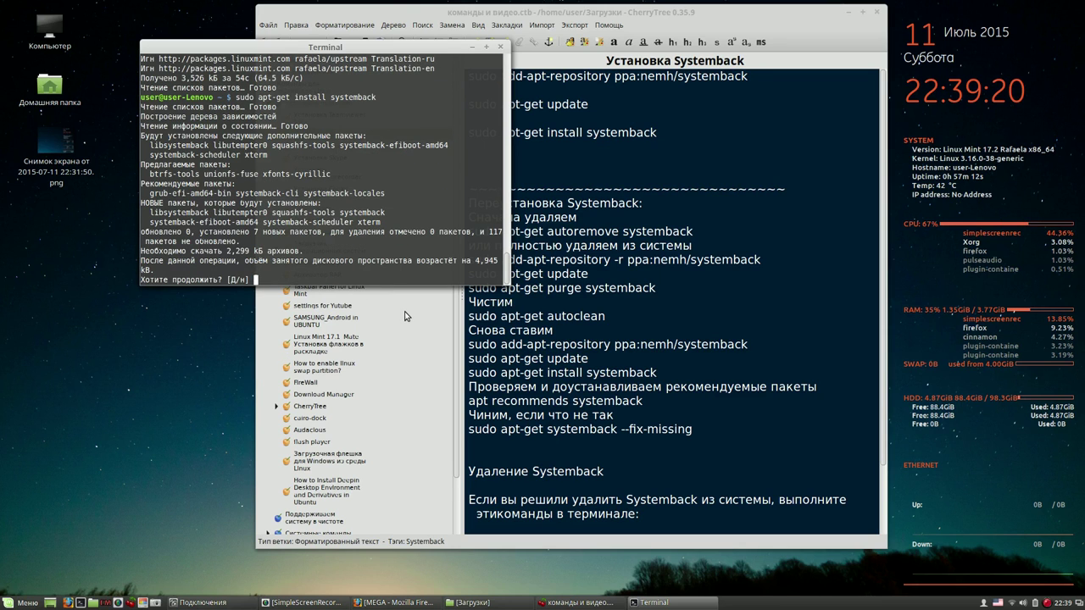
text(y)
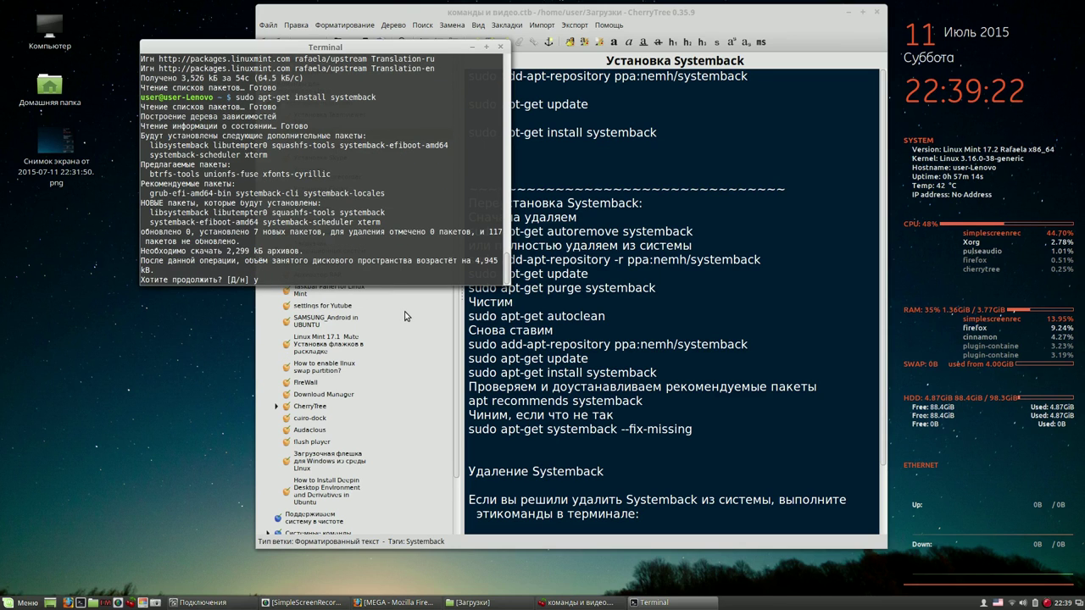
key(Return)
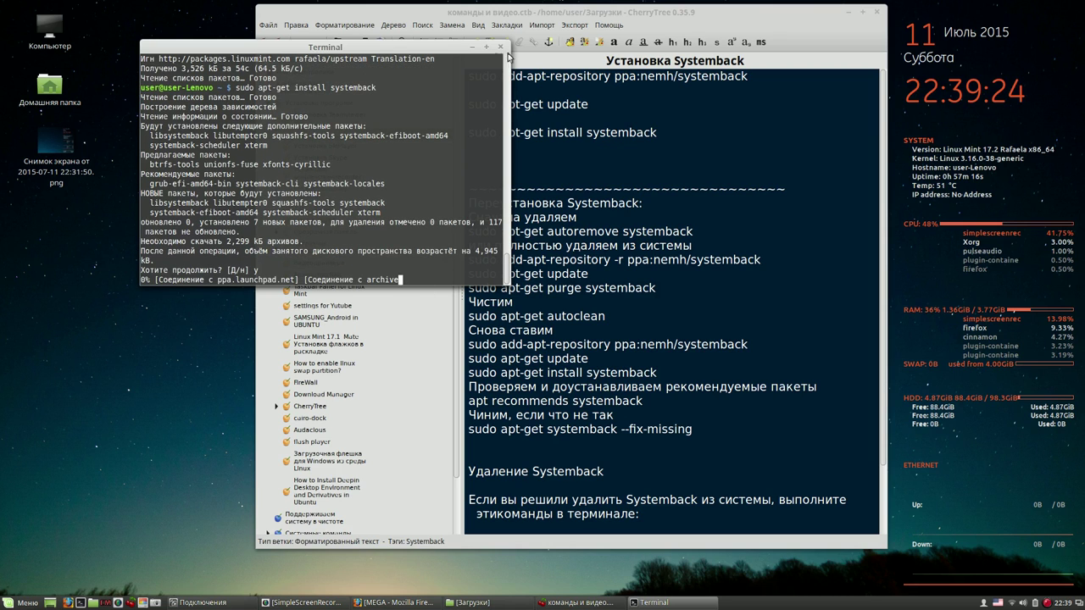
right_click(1049, 604)
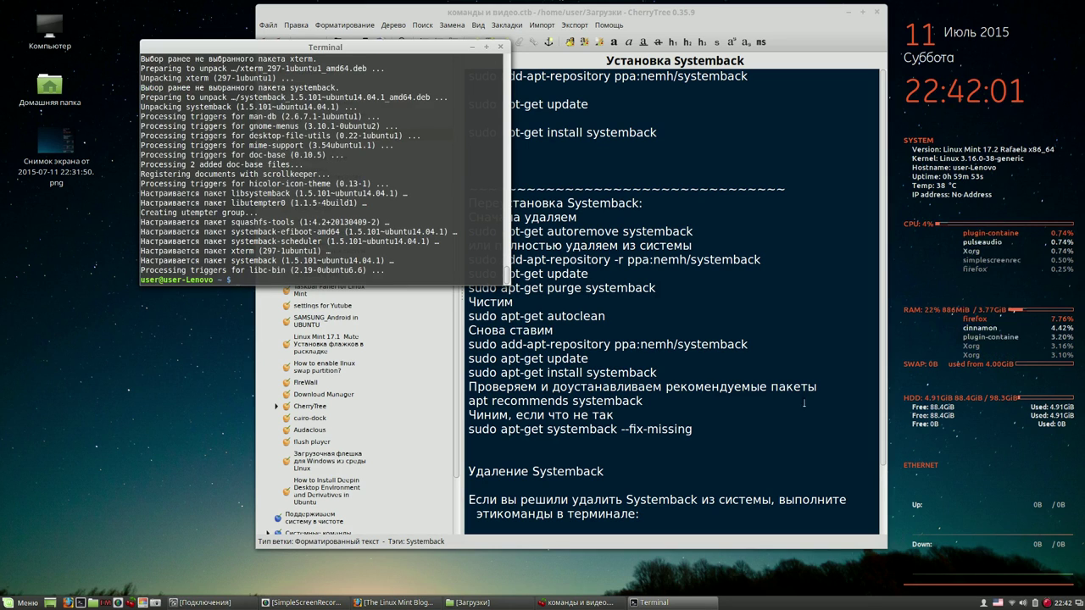
- Switch to CherryTree, expand the Системные команды branch, and open the list missing recommended packages page
click(684, 23)
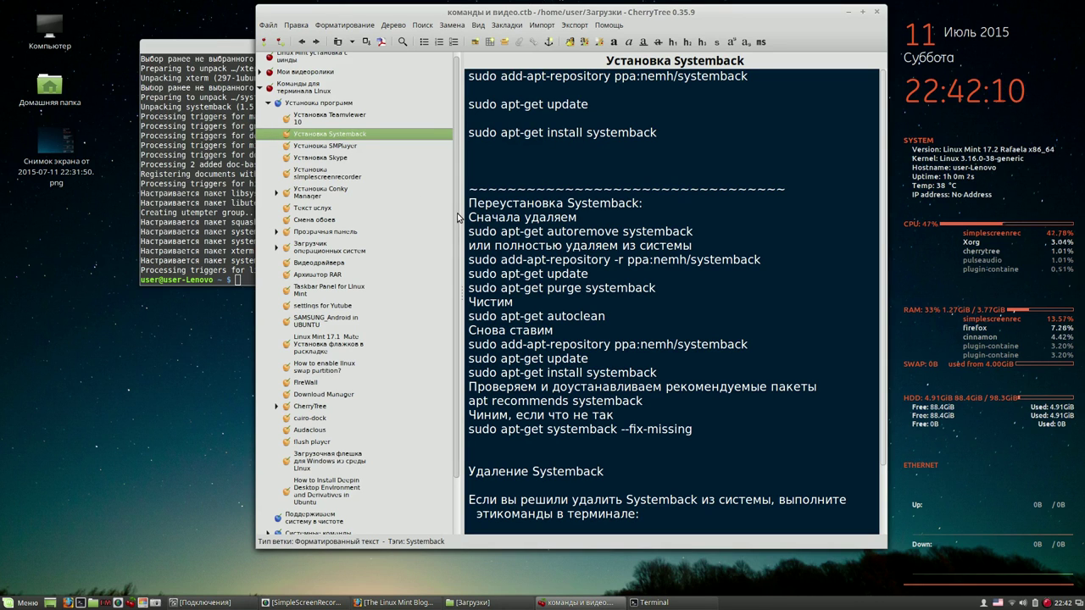
scroll(441, 346, down, 3)
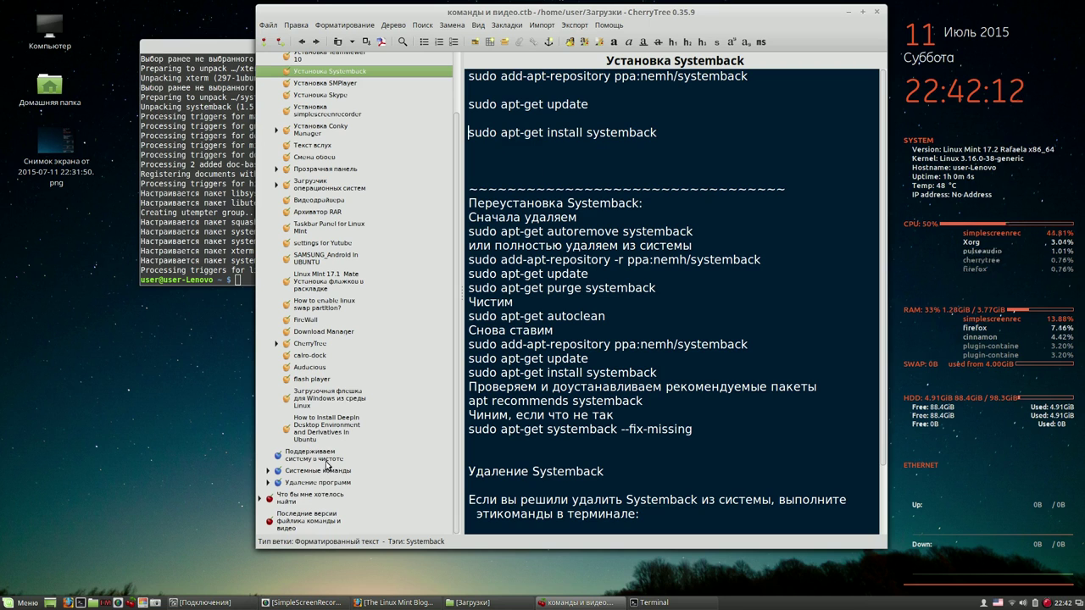
click(268, 470)
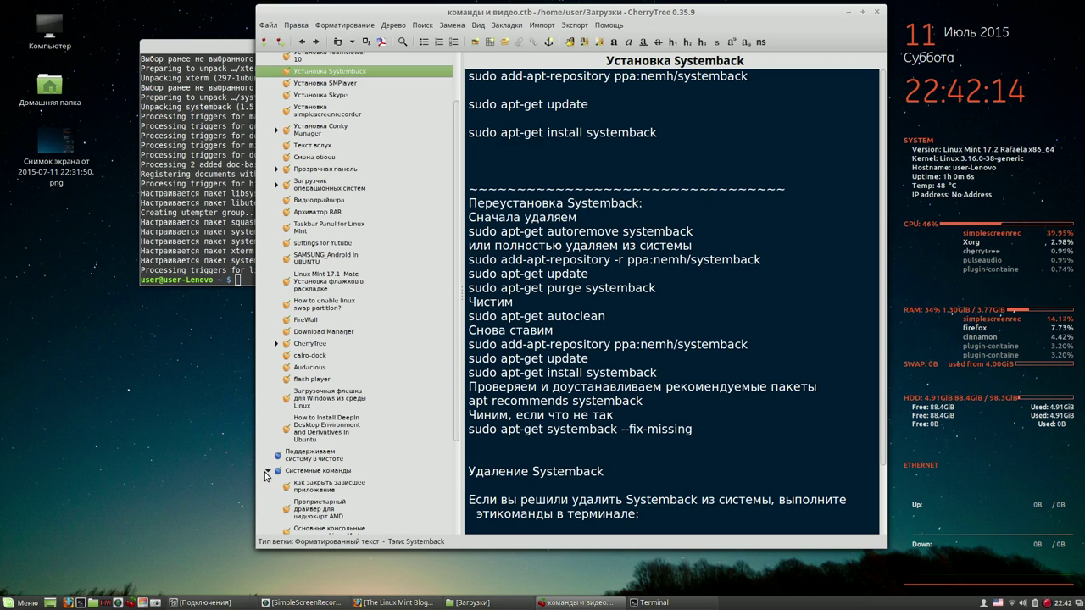
scroll(454, 361, down, 5)
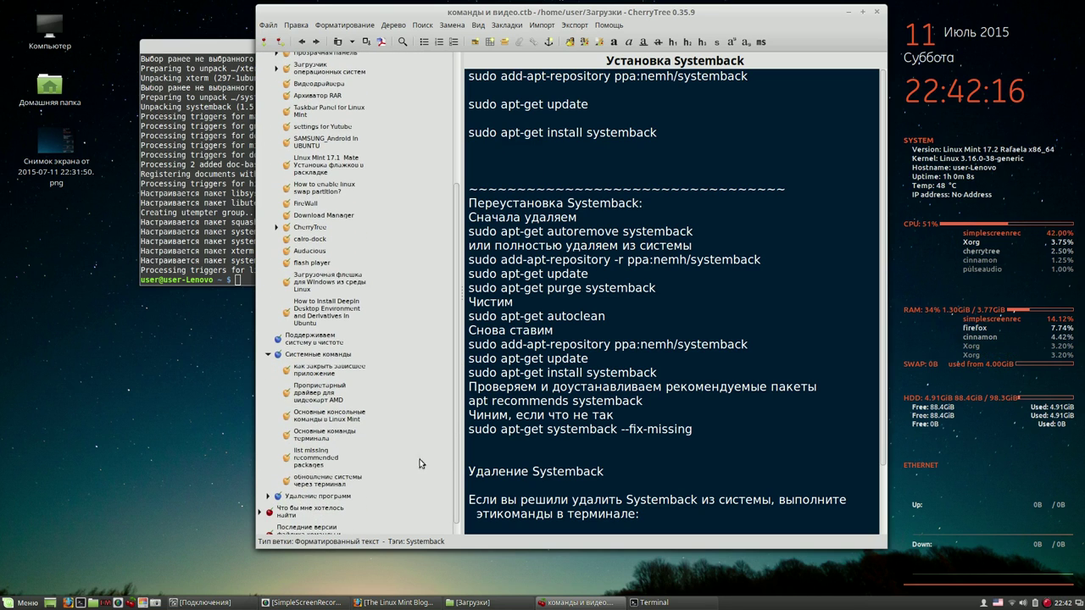
click(317, 456)
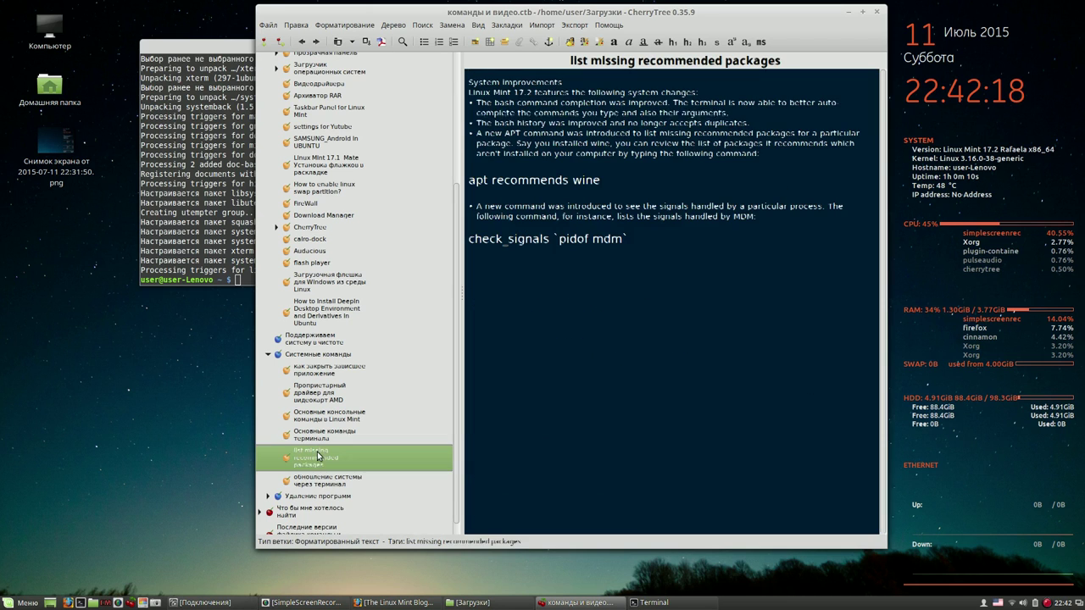
- Copy apt recommends, without the package name, from the CherryTree page and paste it at the Terminal prompt
drag(574, 180, 462, 180)
right_click(485, 182)
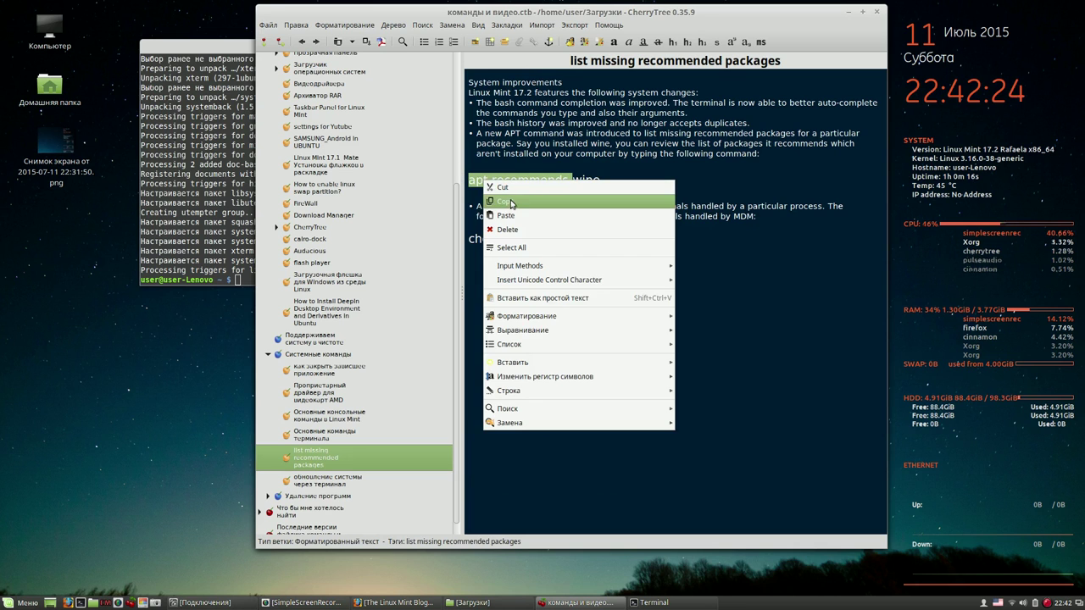
click(505, 202)
click(238, 280)
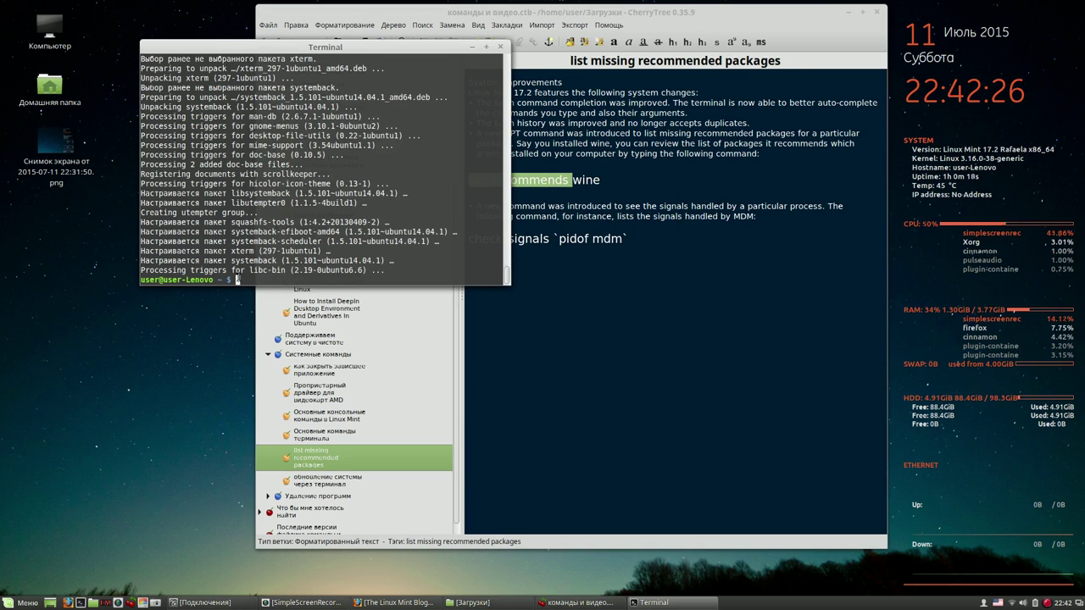
right_click(241, 280)
click(270, 355)
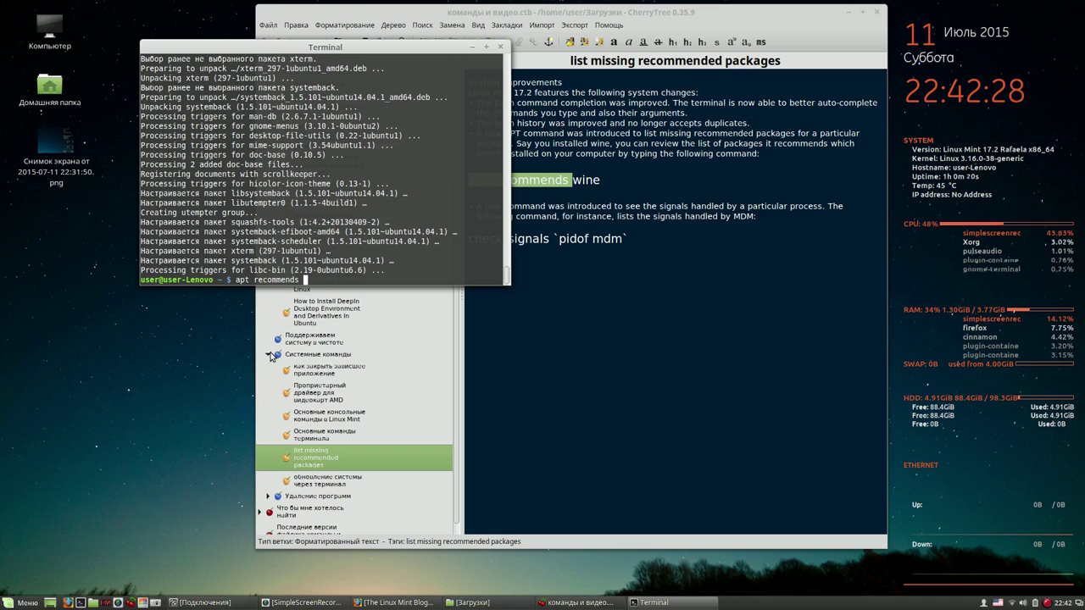
- Copy the package name systemback from the Terminal output and append it to the apt recommends command
drag(277, 240, 229, 241)
right_click(229, 241)
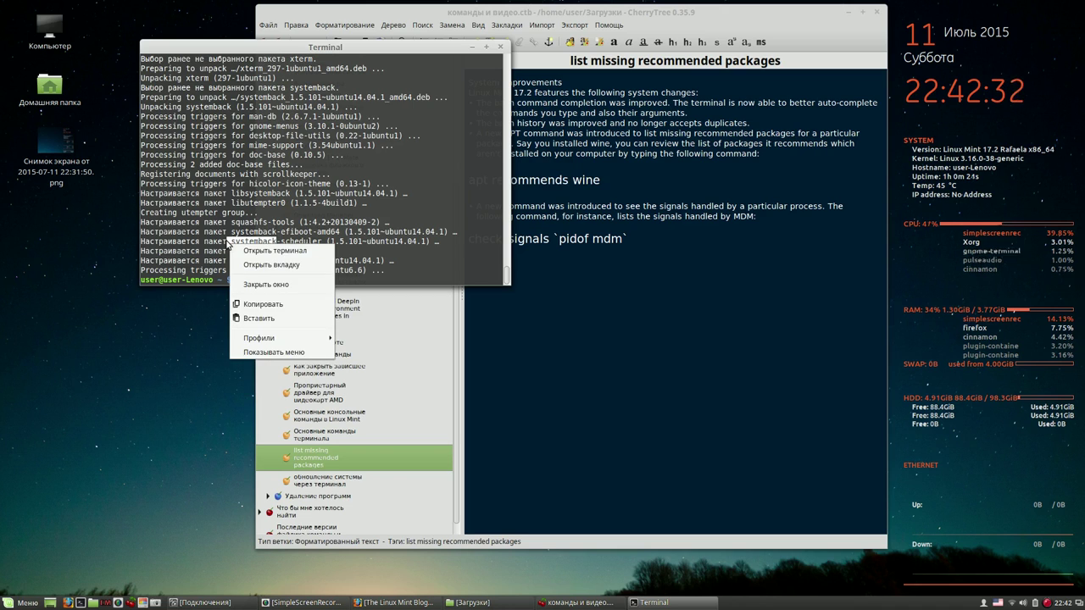
click(255, 301)
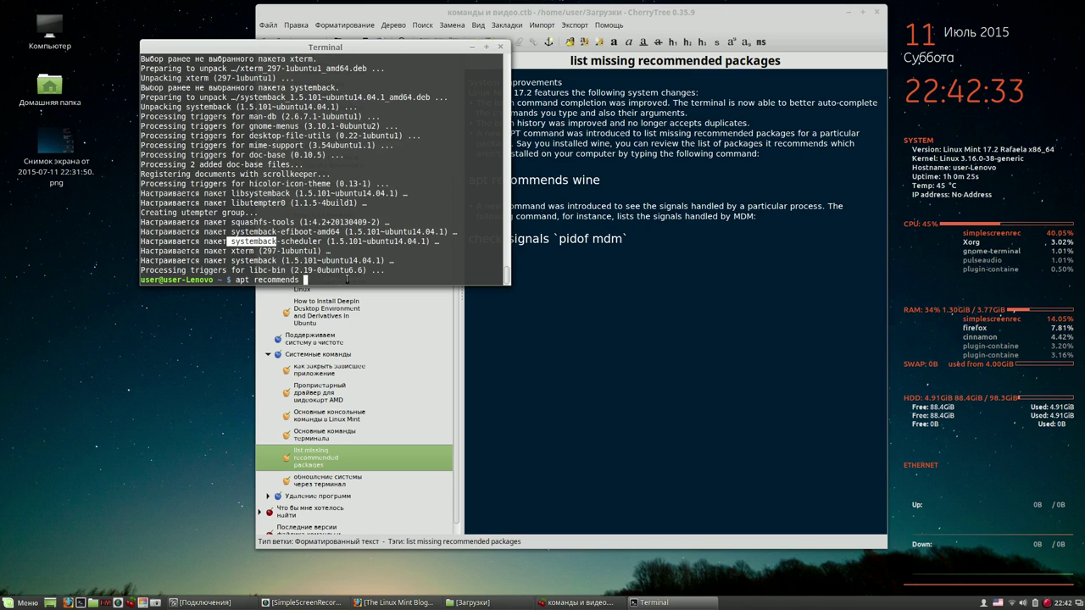
right_click(310, 281)
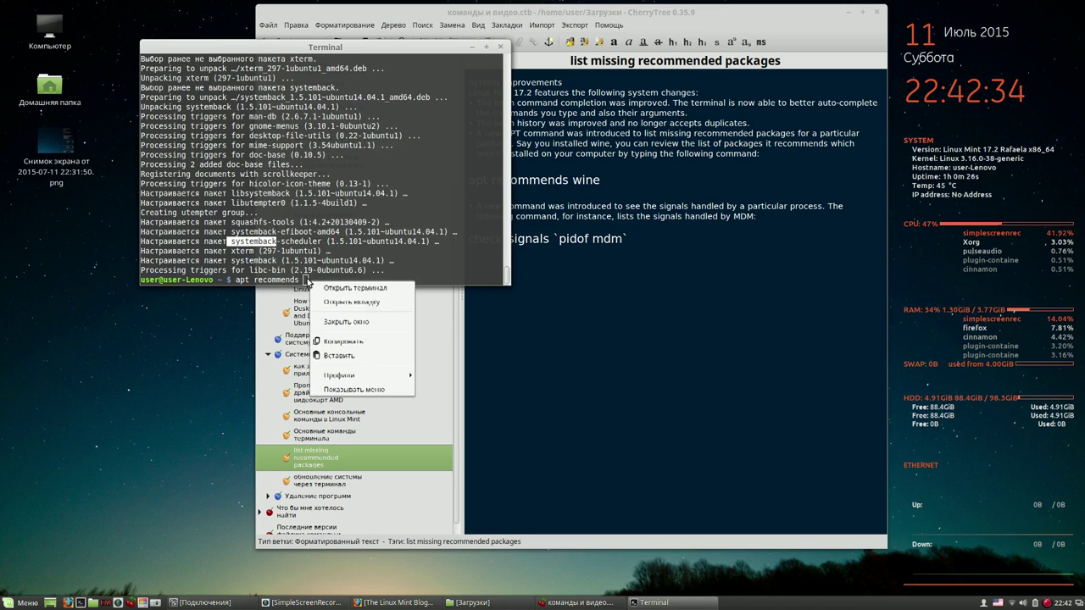
click(342, 356)
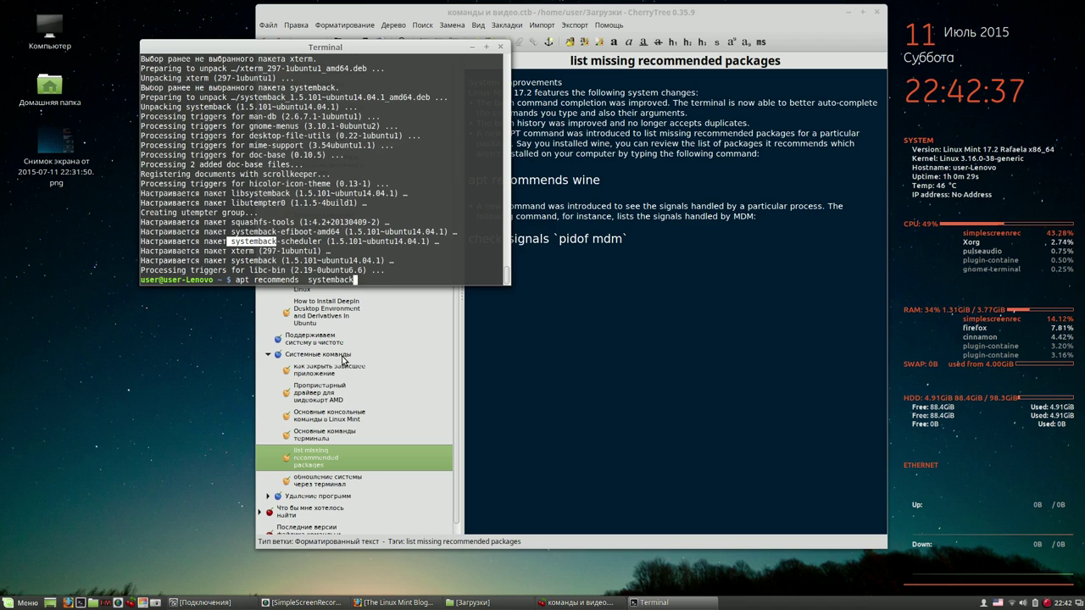
- Remove the extra space before systemback and run apt recommends systemback
click(303, 281)
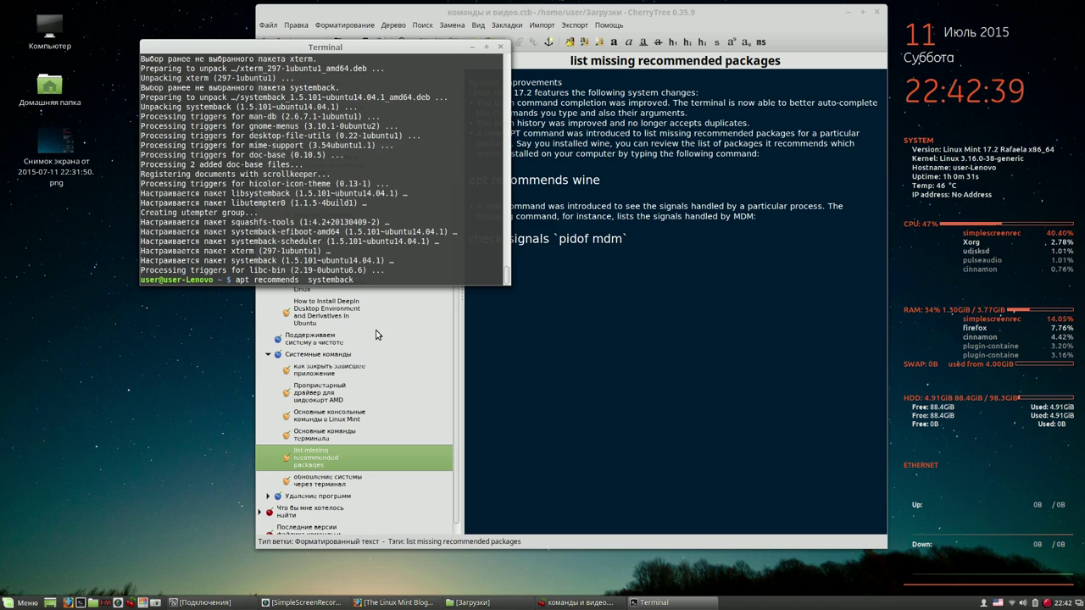
key(Left)
key(Left)
key(Left)
key(Left)
key(Left)
key(Left)
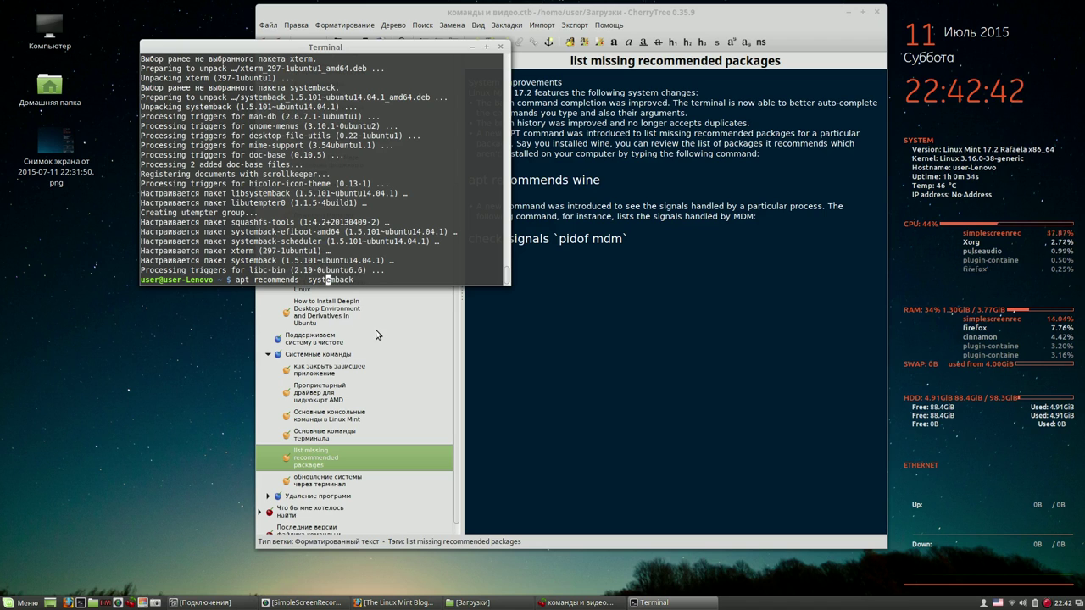
key(Left)
key(Left)
key(Delete)
key(Return)
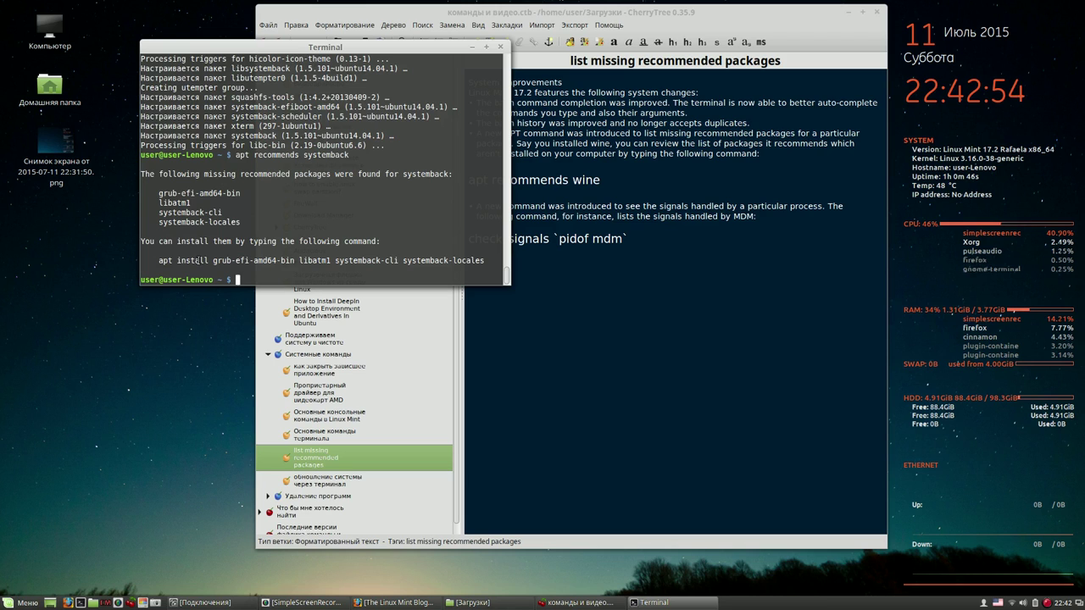
- Copy the suggested apt install command for the missing recommended packages, run it at the prompt, and confirm with y
drag(157, 260, 486, 260)
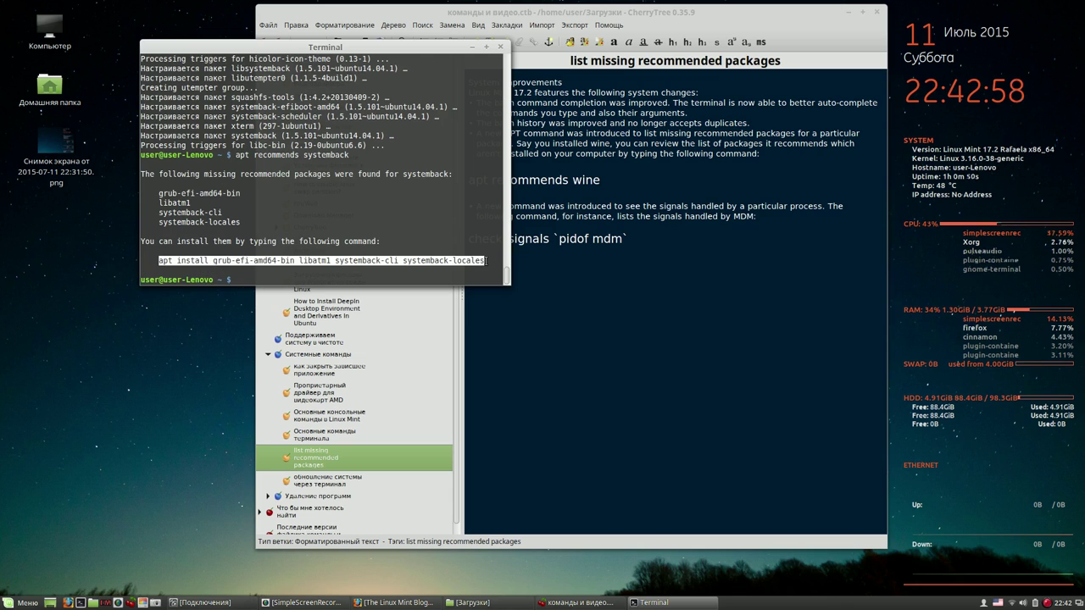
right_click(472, 261)
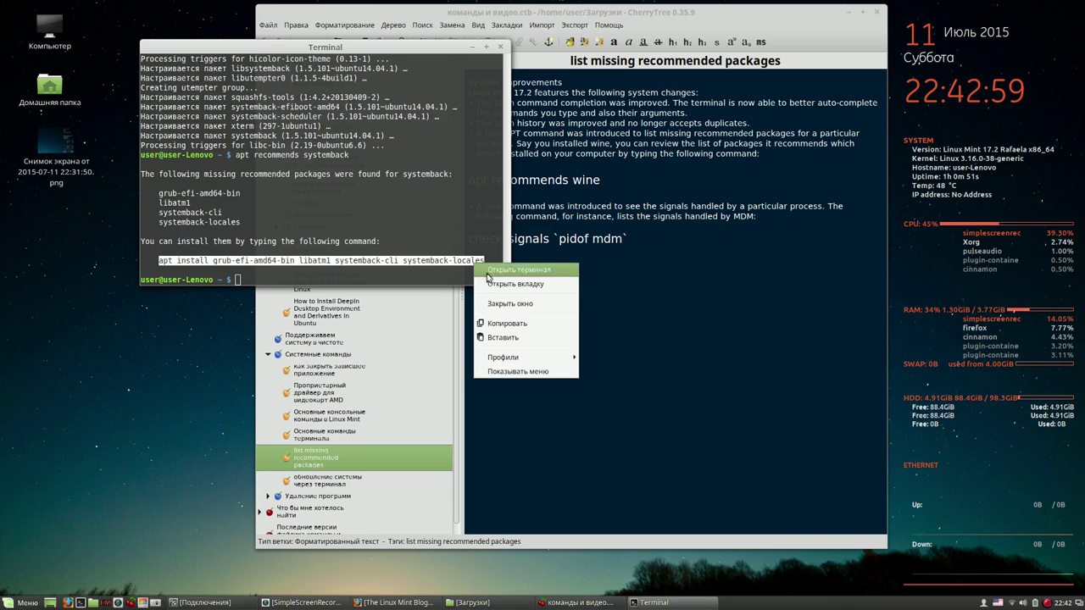
click(501, 320)
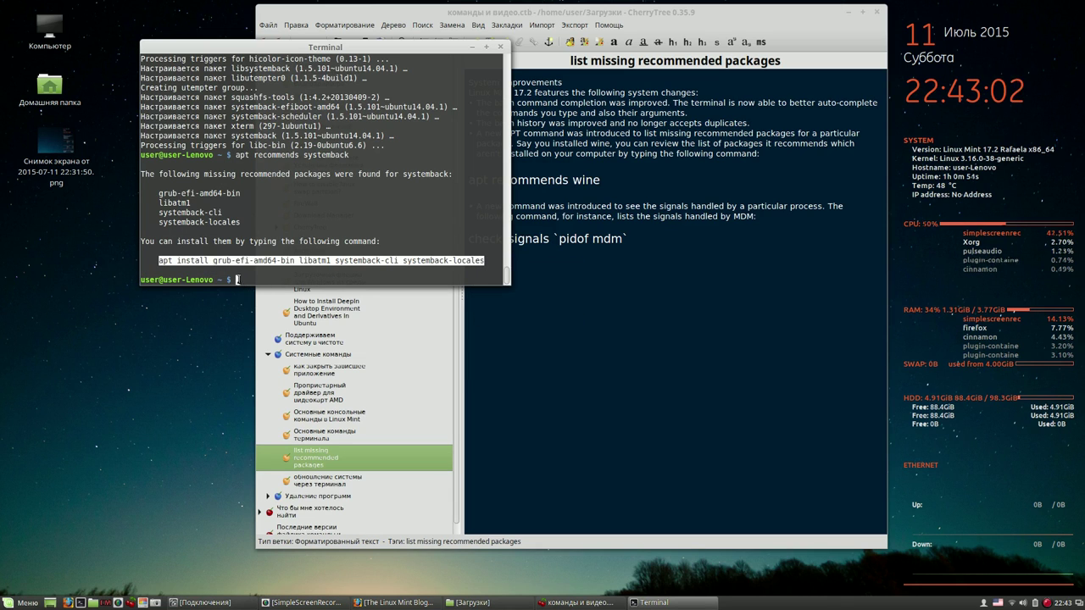
click(238, 279)
right_click(238, 279)
click(280, 354)
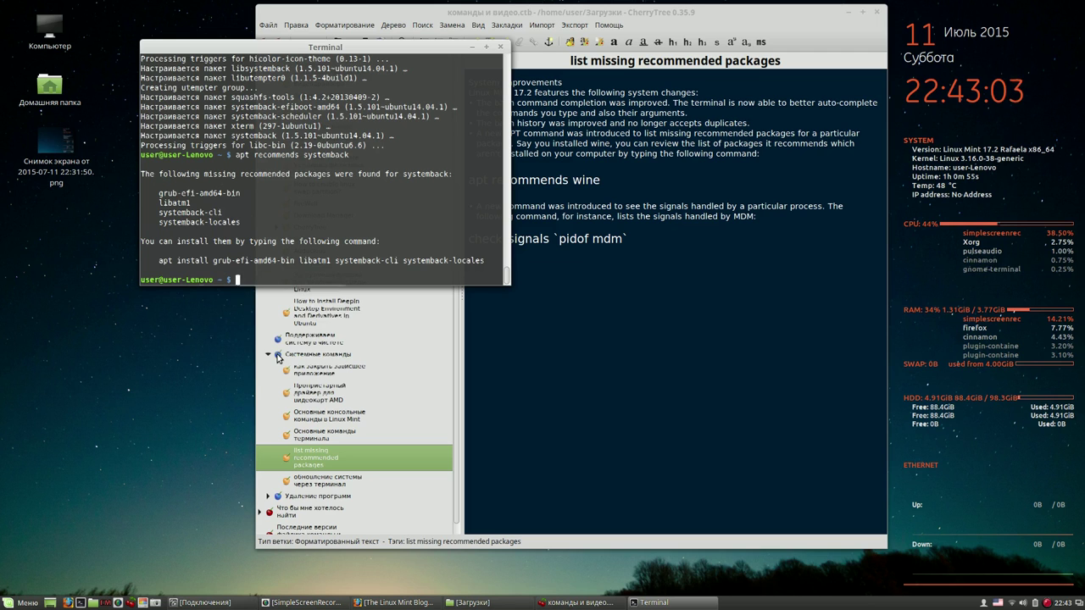
key(Return)
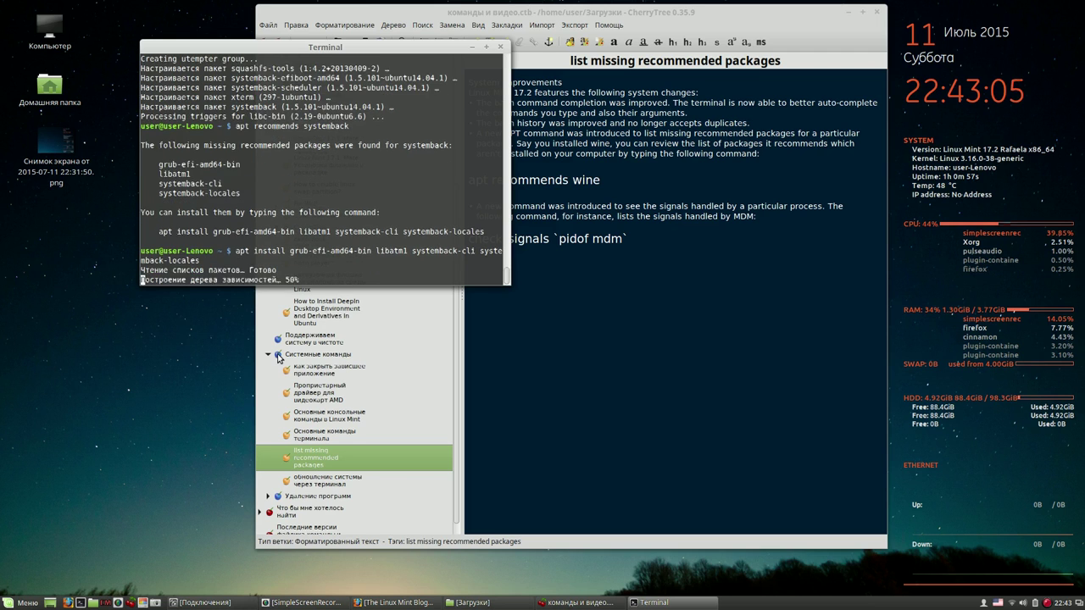
text(y)
key(Return)
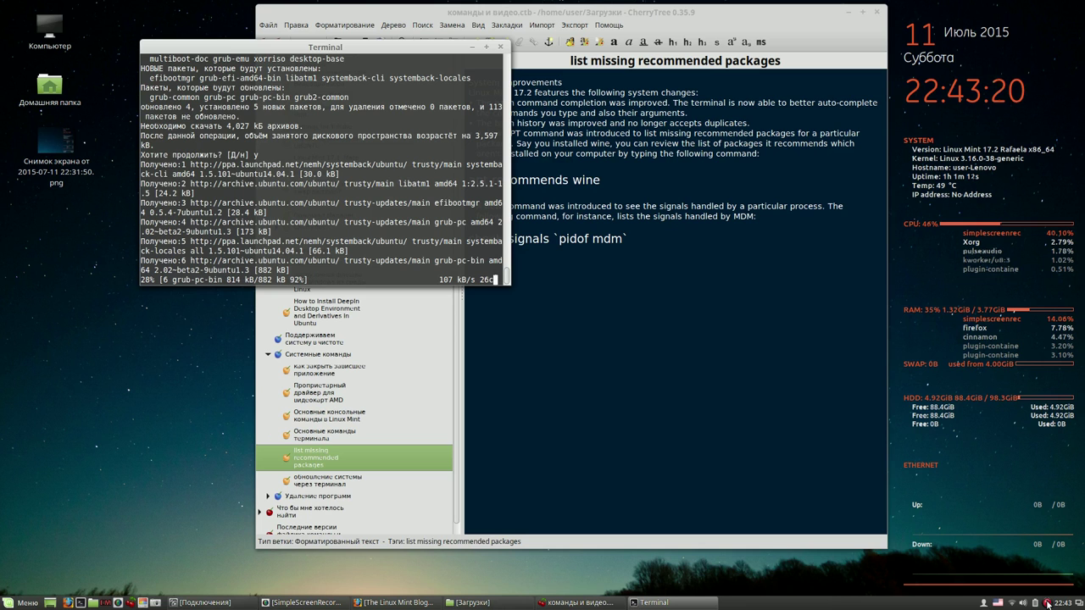
click(1048, 603)
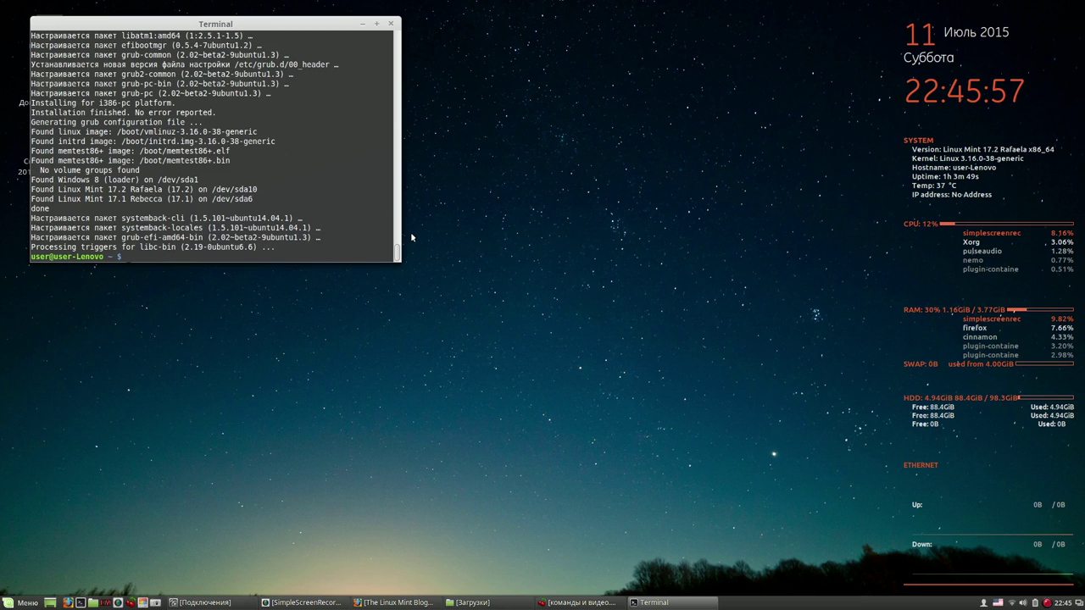
- Enlarge the Terminal window and examine the operating systems listed in the GRUB configuration output
drag(399, 261, 413, 299)
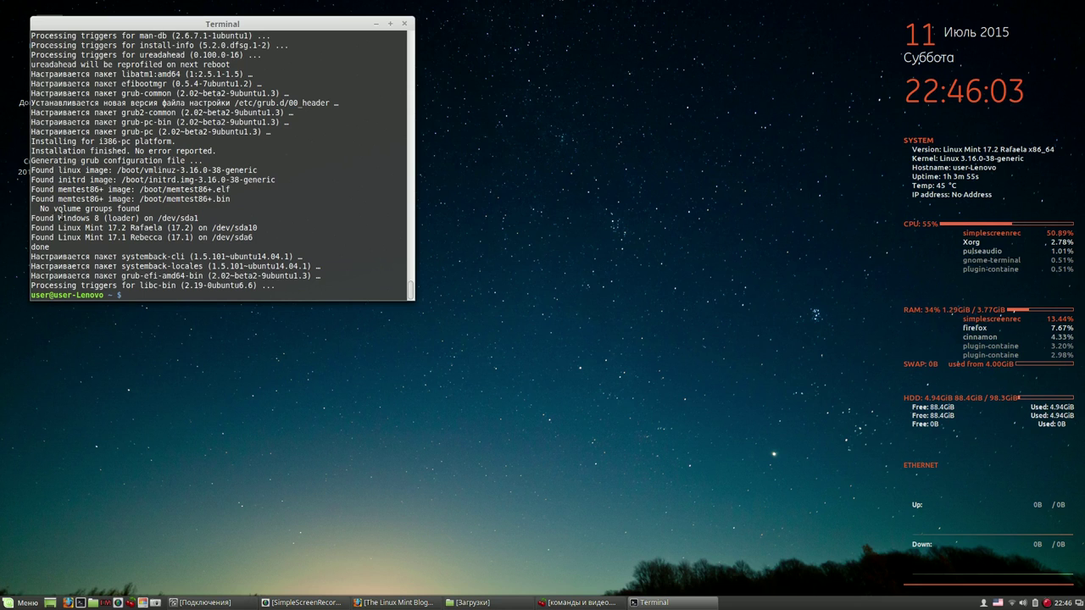
drag(57, 219, 126, 222)
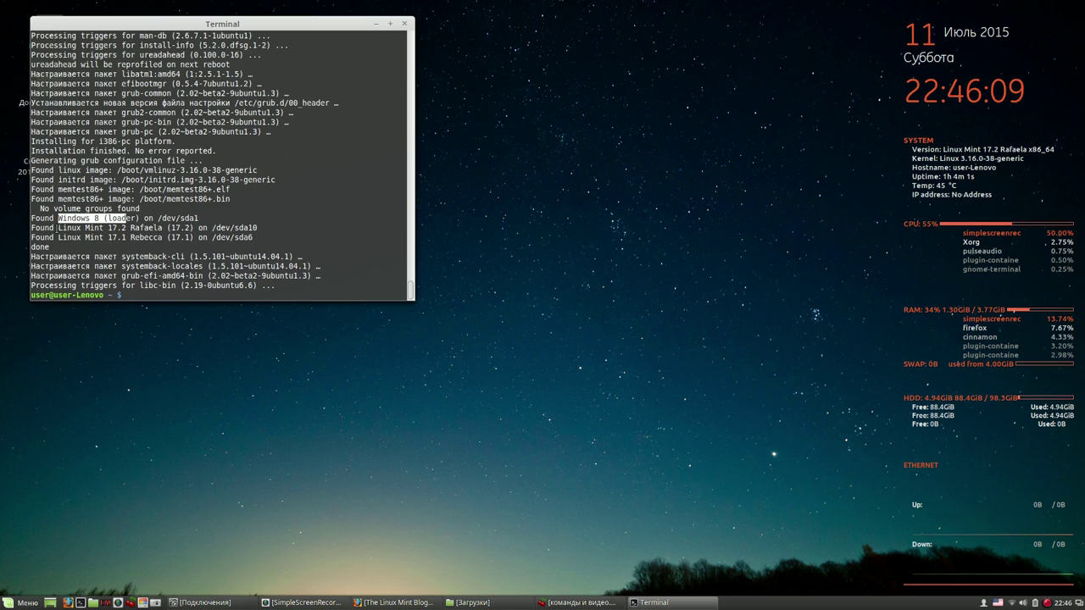
drag(57, 227, 195, 227)
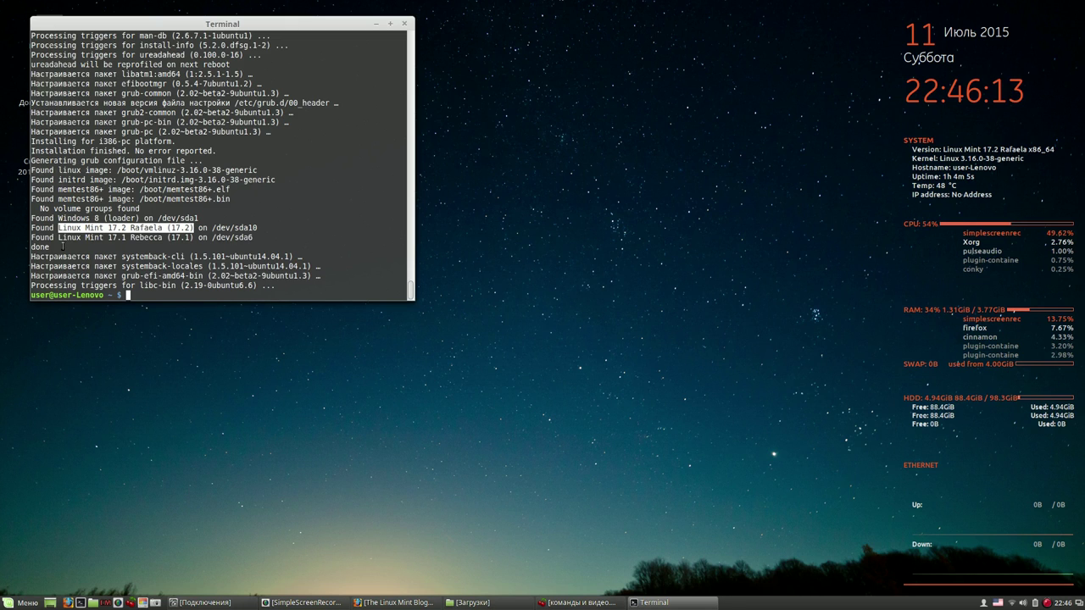
drag(58, 237, 196, 238)
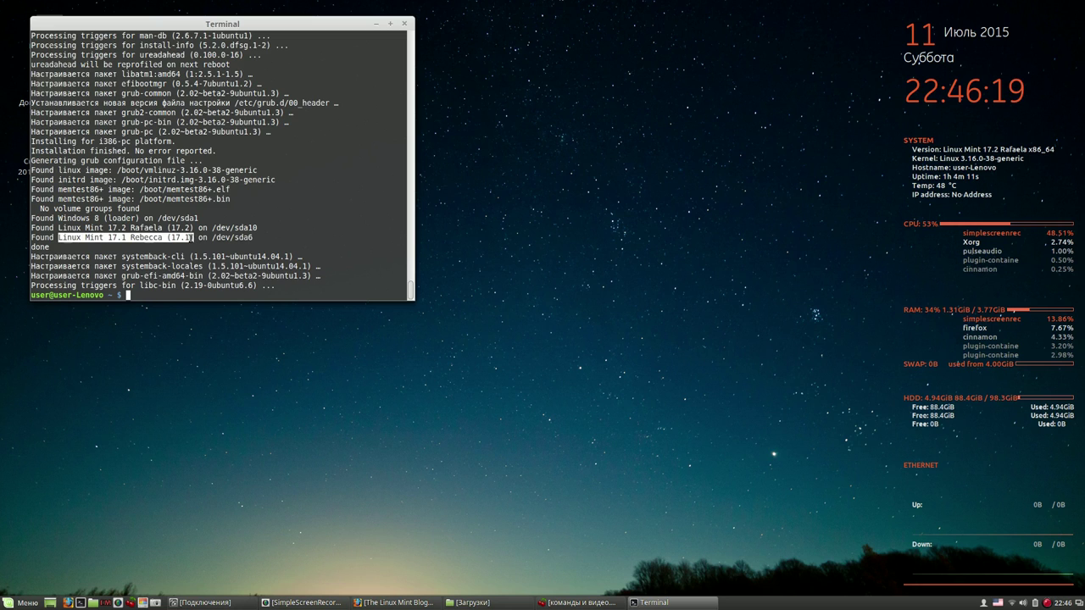
click(261, 235)
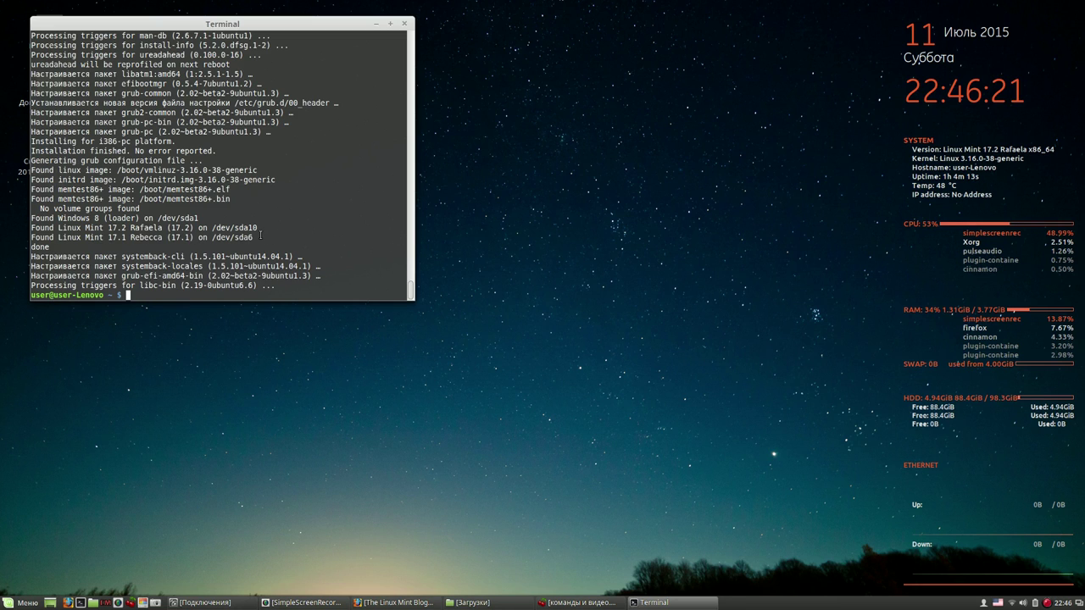
- Close the Terminal window and switch back to the CherryTree notes
click(404, 25)
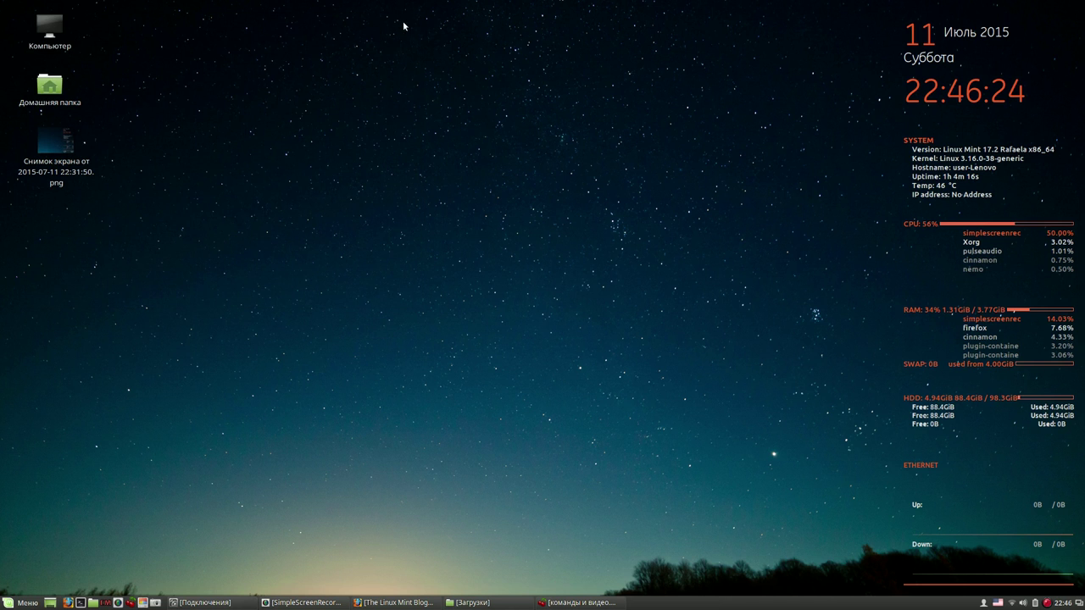
click(592, 603)
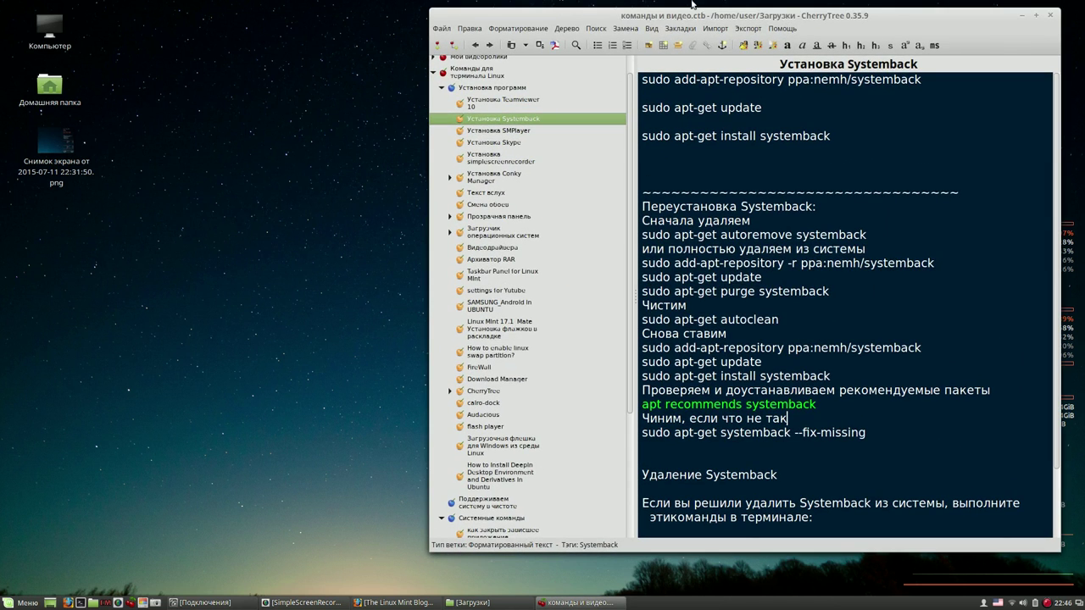
- Reposition the CherryTree window near the middle of the desktop at its normal, unmaximized size
drag(691, 12, 576, 1)
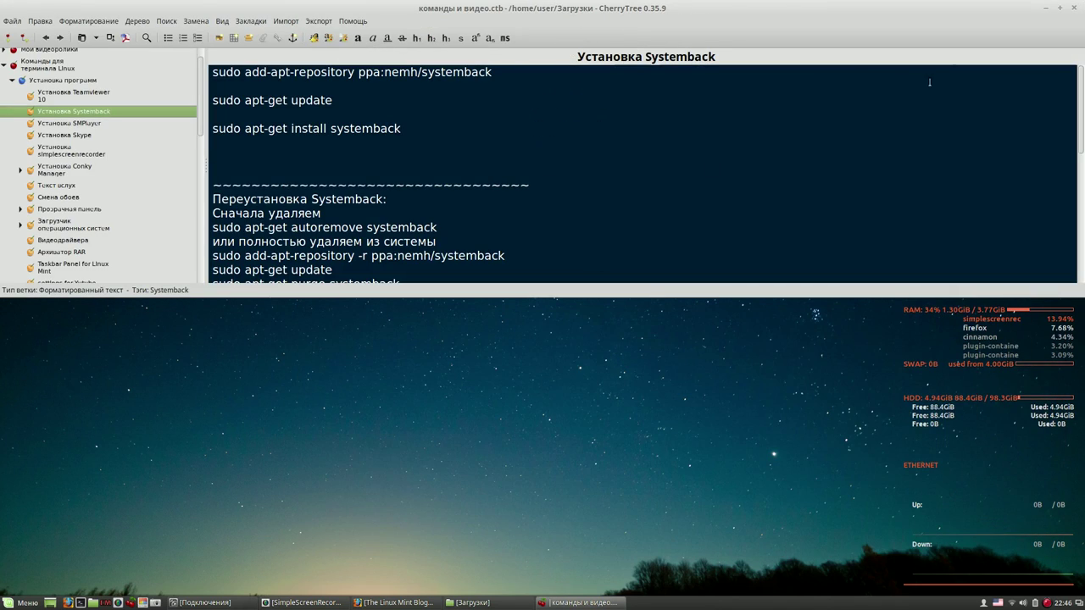
click(1059, 9)
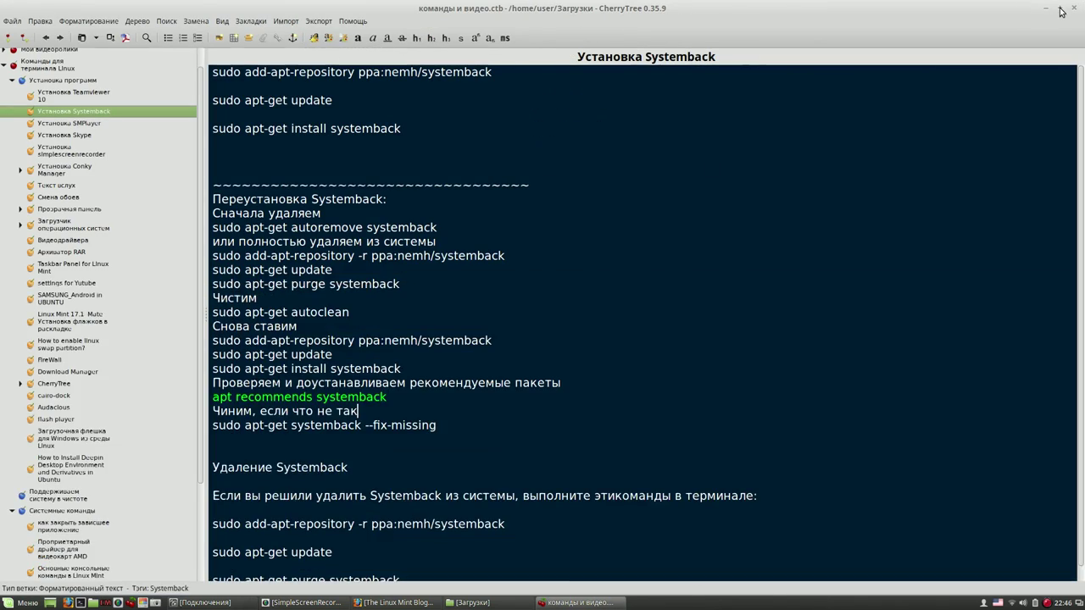
click(1059, 10)
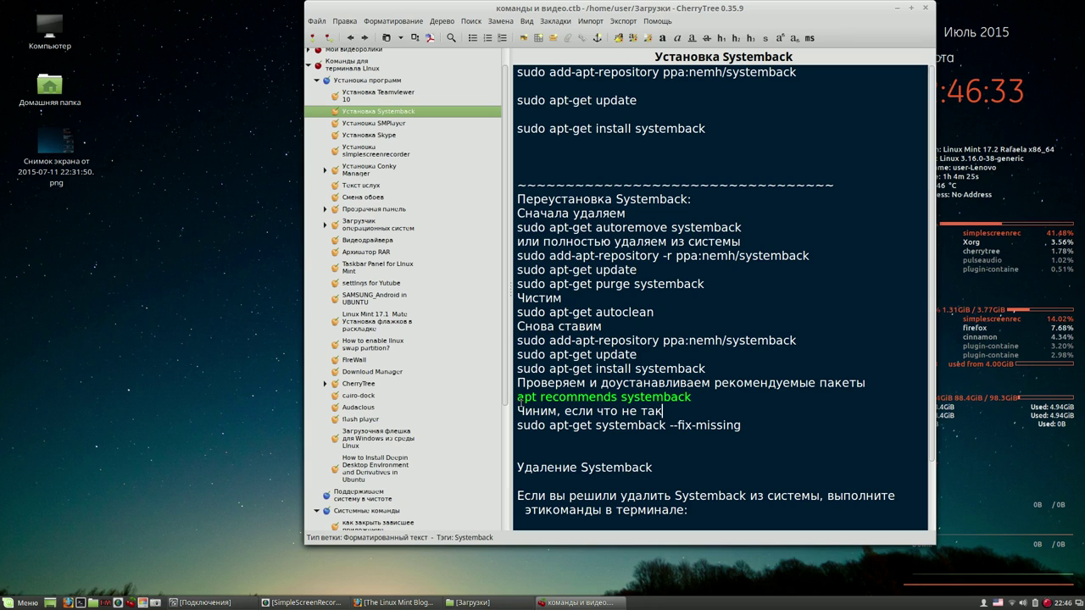
- Colour the sudo apt-get systemback --fix-missing line green (#00FF00) to match the apt recommends systemback line above it
drag(516, 396, 694, 396)
click(694, 395)
drag(519, 427, 744, 428)
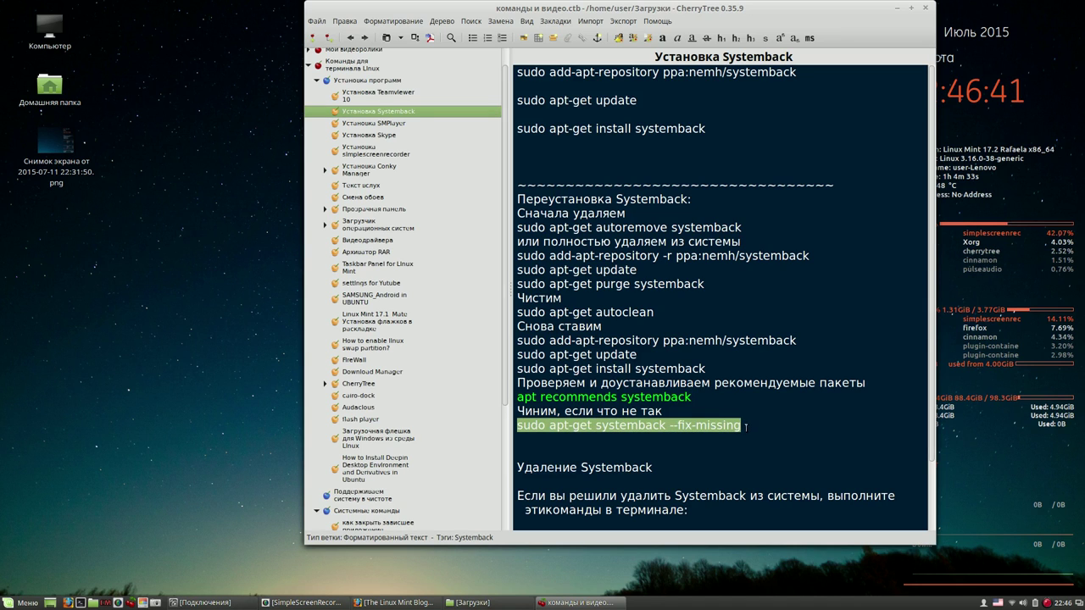
click(633, 39)
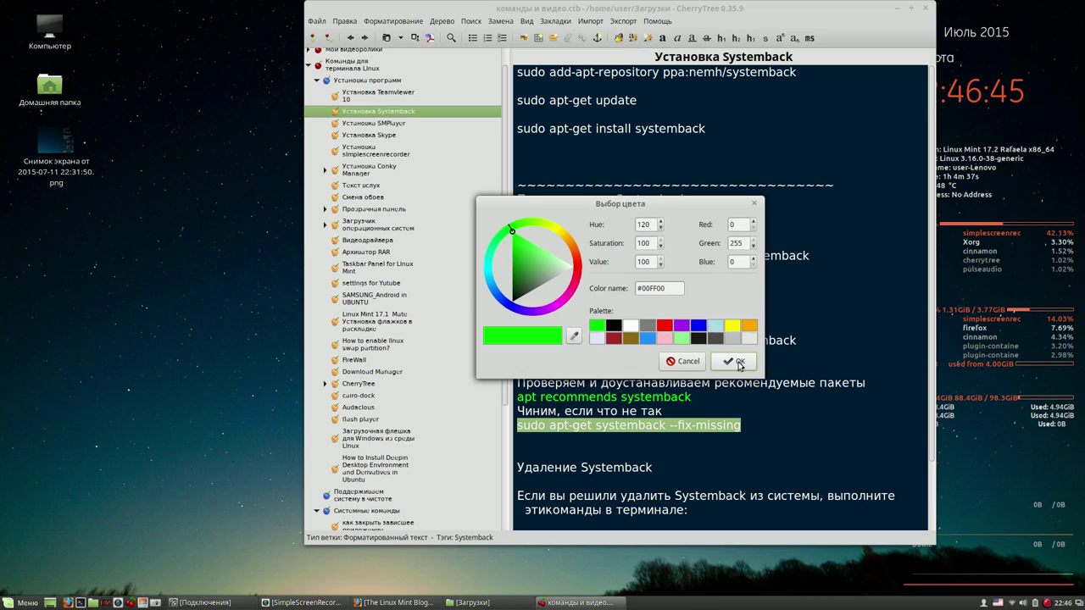
click(734, 361)
click(708, 412)
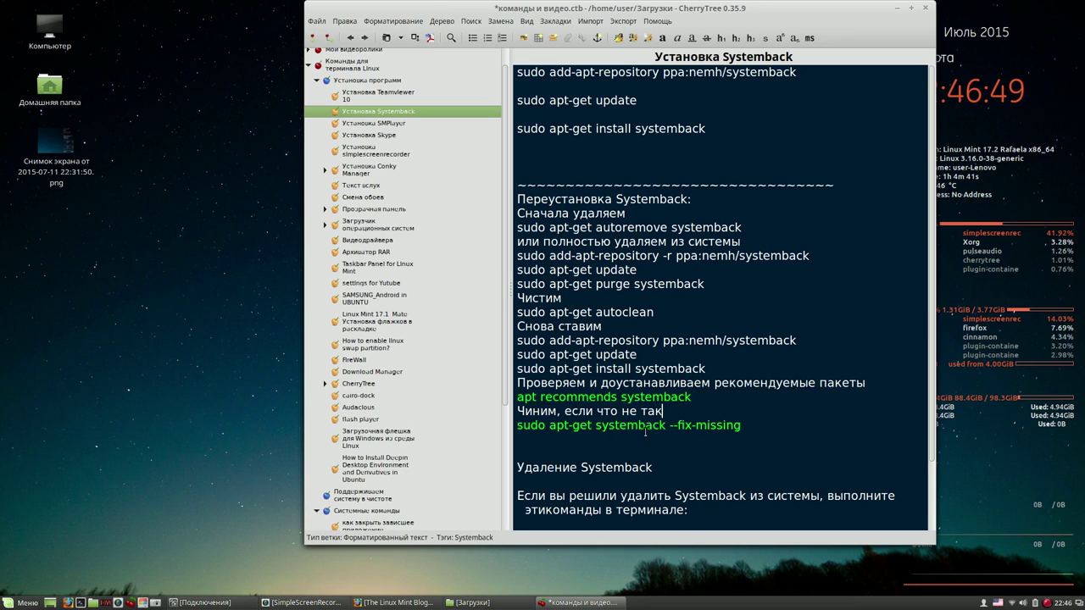
double_click(679, 424)
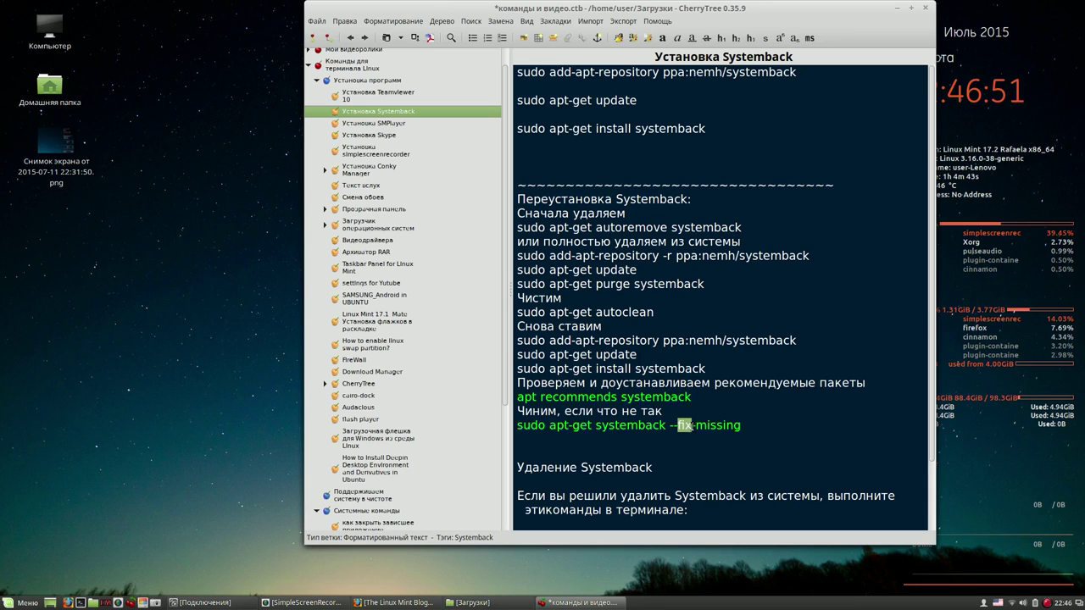
drag(696, 424, 754, 427)
click(770, 422)
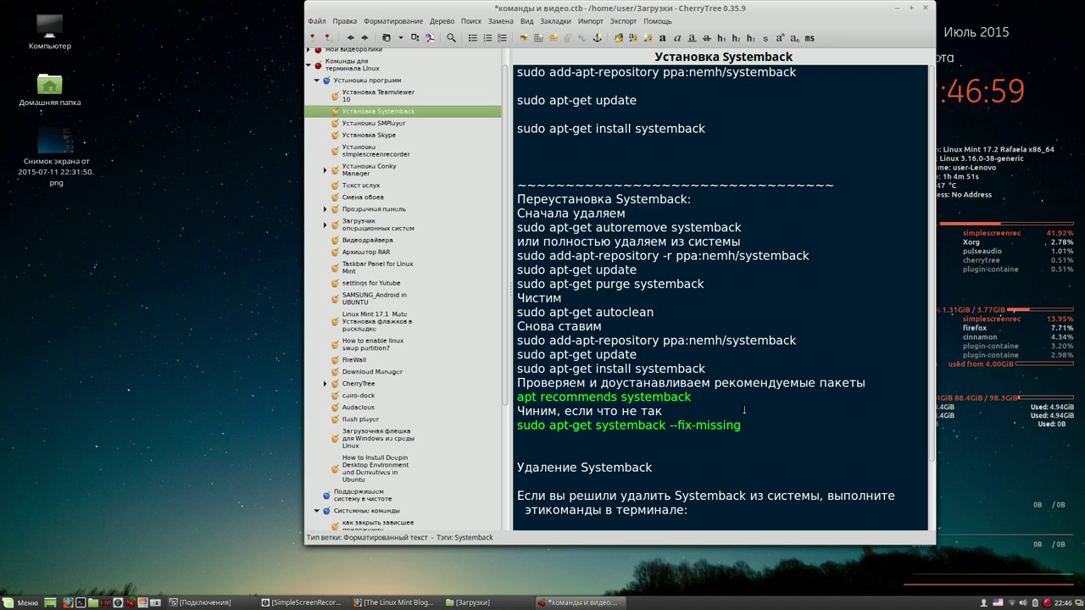
- Minimize the notes window, search the installed applications for "sy" and add a Systemback launcher to the panel
drag(812, 8, 762, 21)
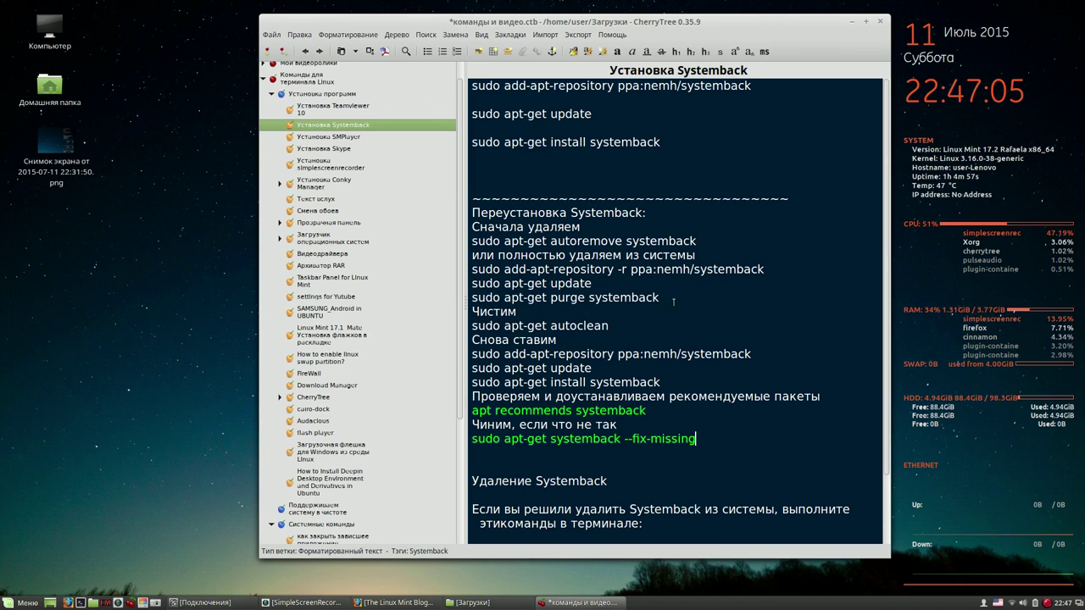
click(853, 24)
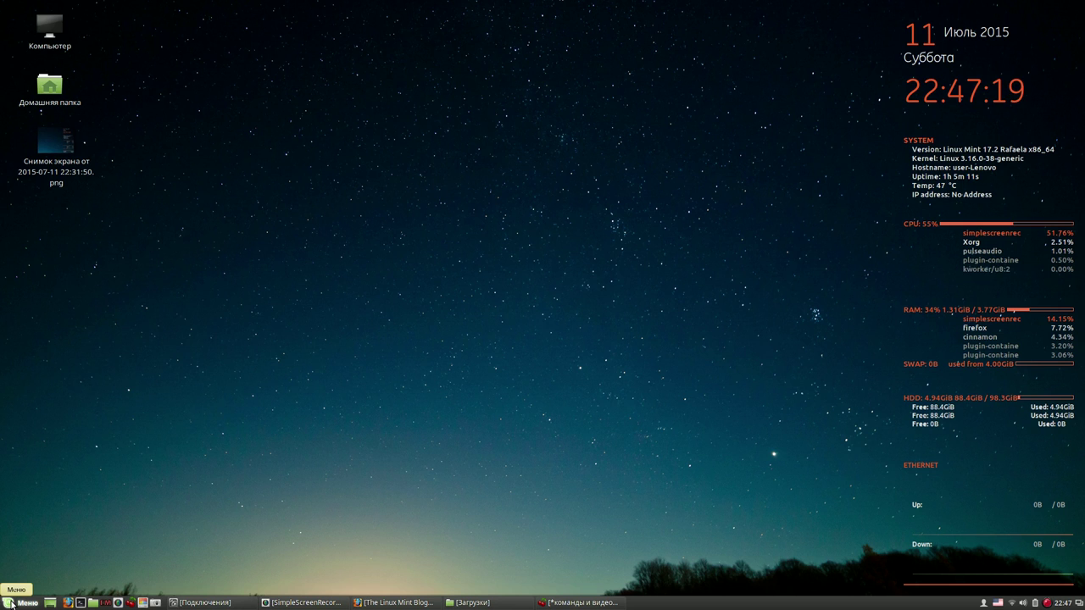
click(11, 604)
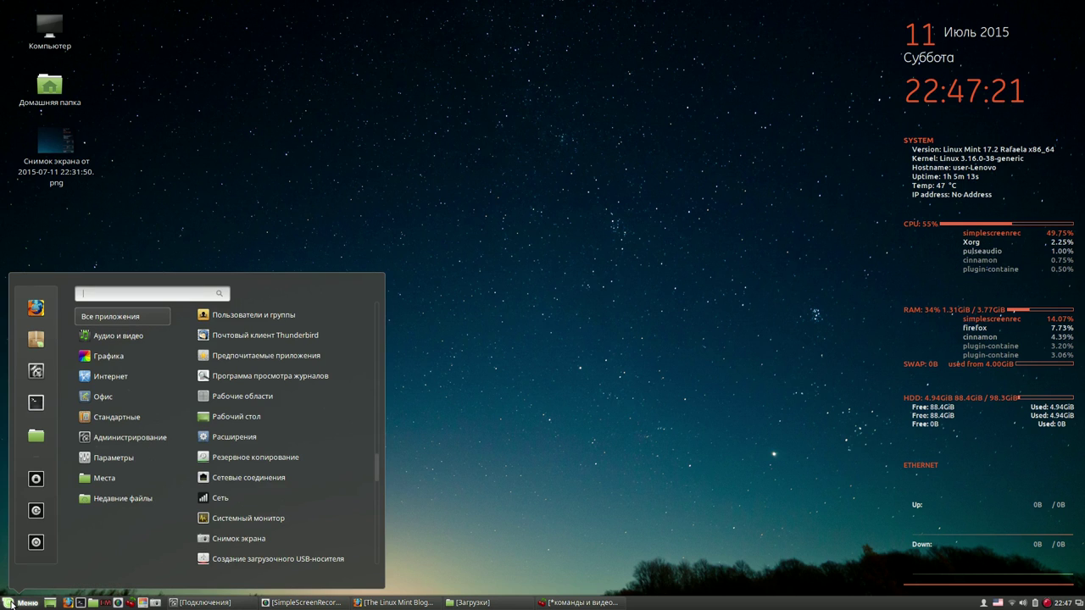
mouse_move(87, 353)
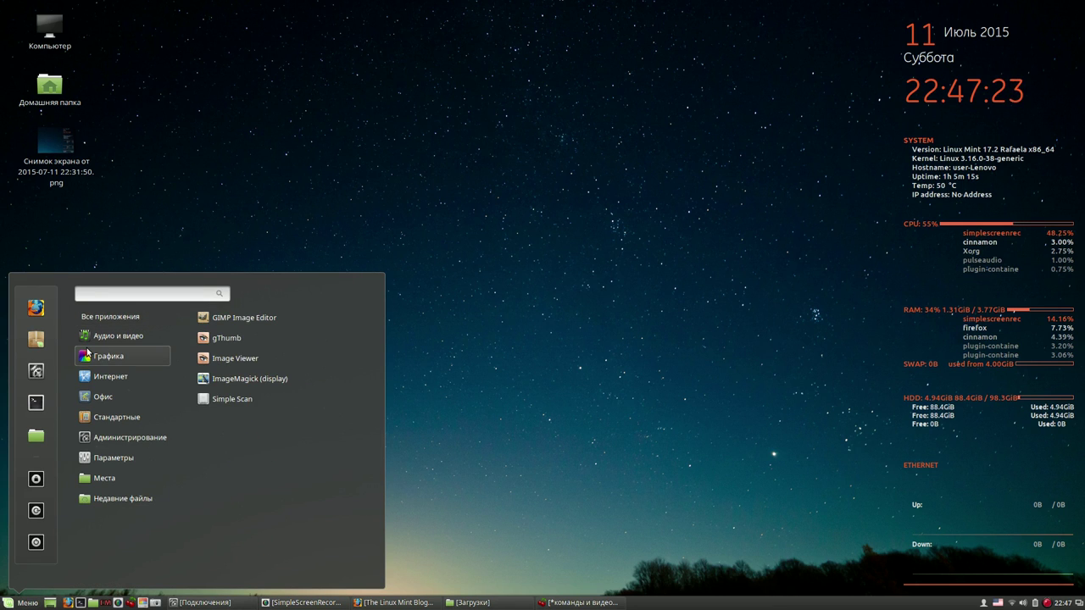
mouse_move(102, 433)
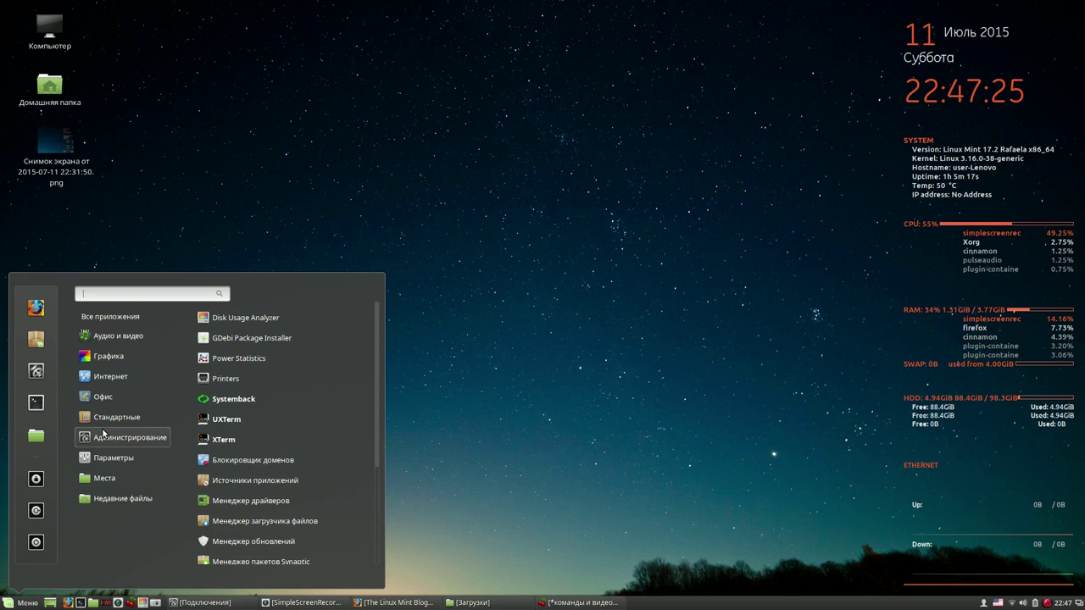
mouse_move(102, 456)
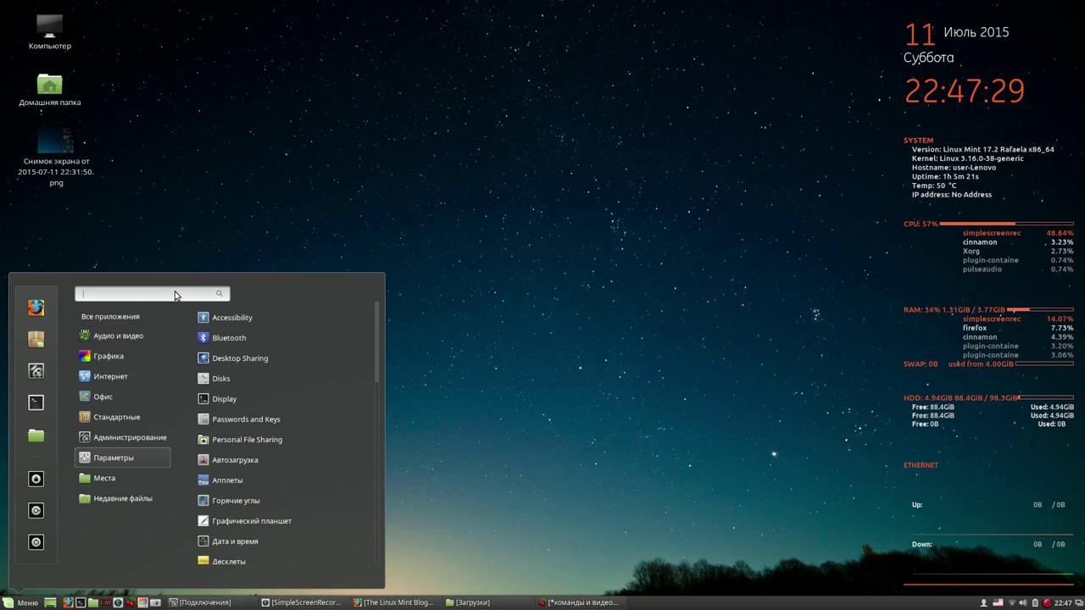
text(sy)
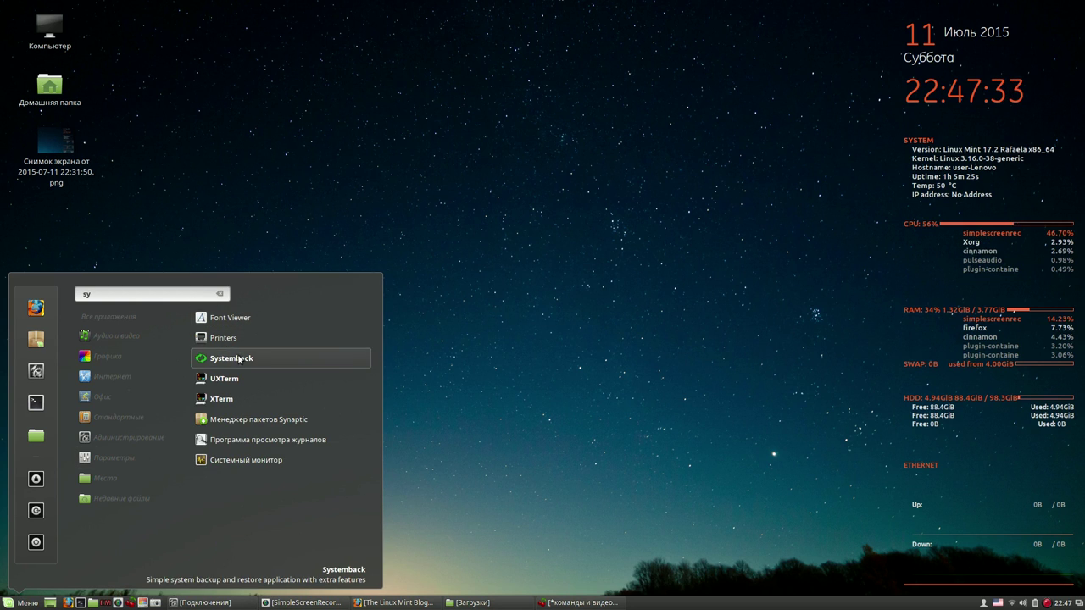
right_click(236, 358)
click(260, 378)
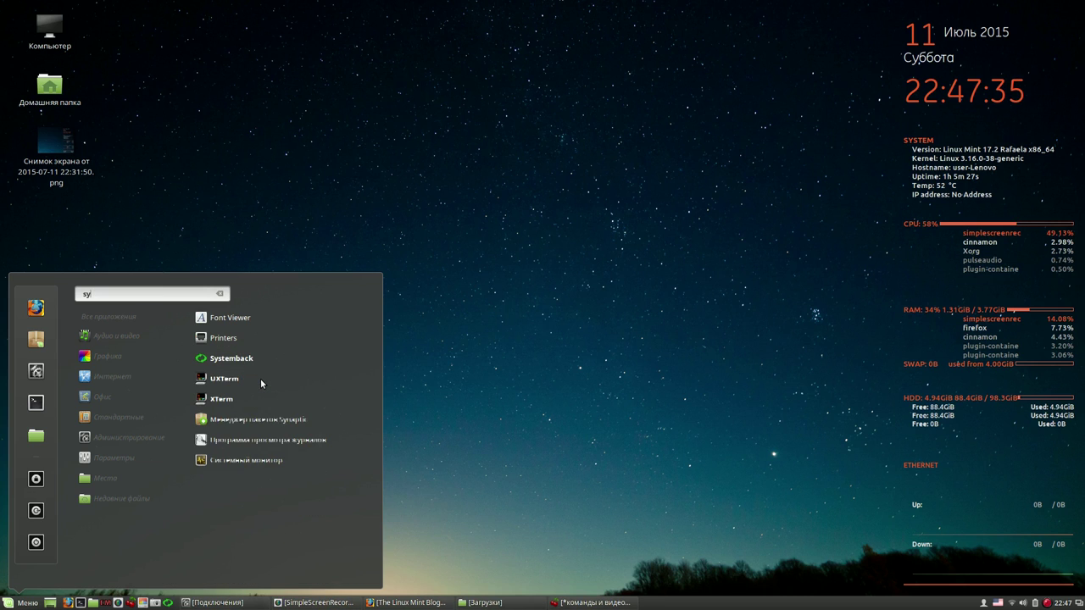
- Add the Системный монитор launcher to the panel and close the application list
right_click(254, 462)
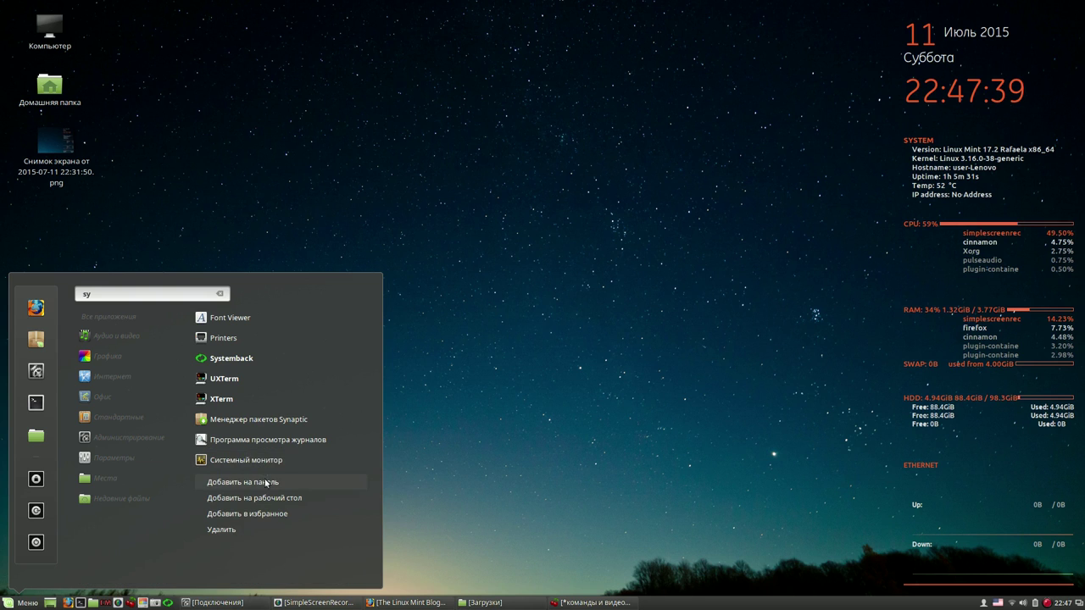
click(265, 482)
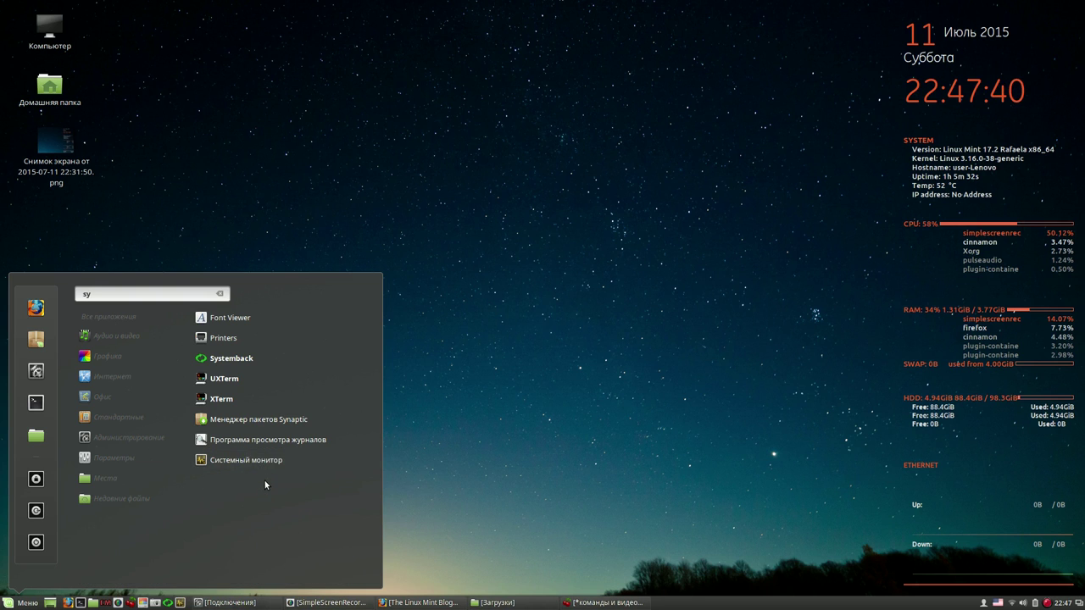
click(545, 378)
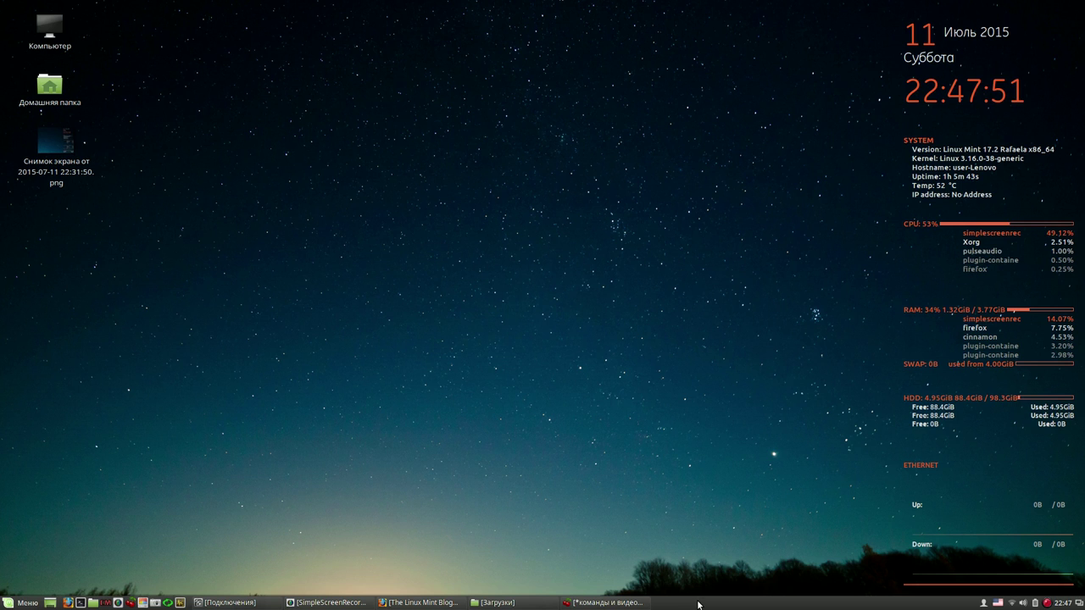
- Enable a custom size for the panel, raise its height to just below the middle of the range, and close the panel settings
right_click(698, 604)
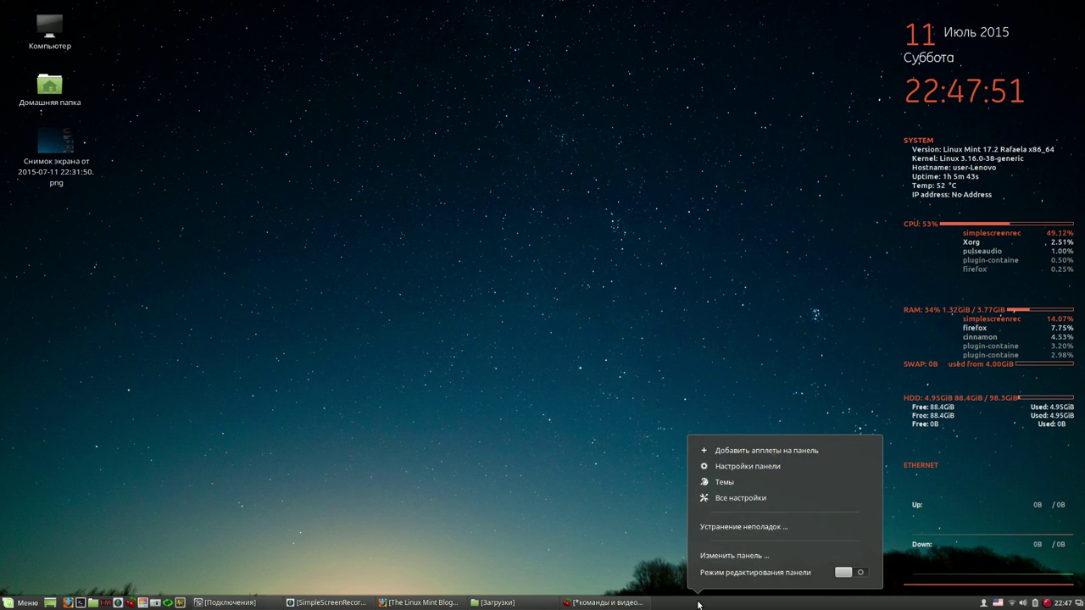
click(747, 466)
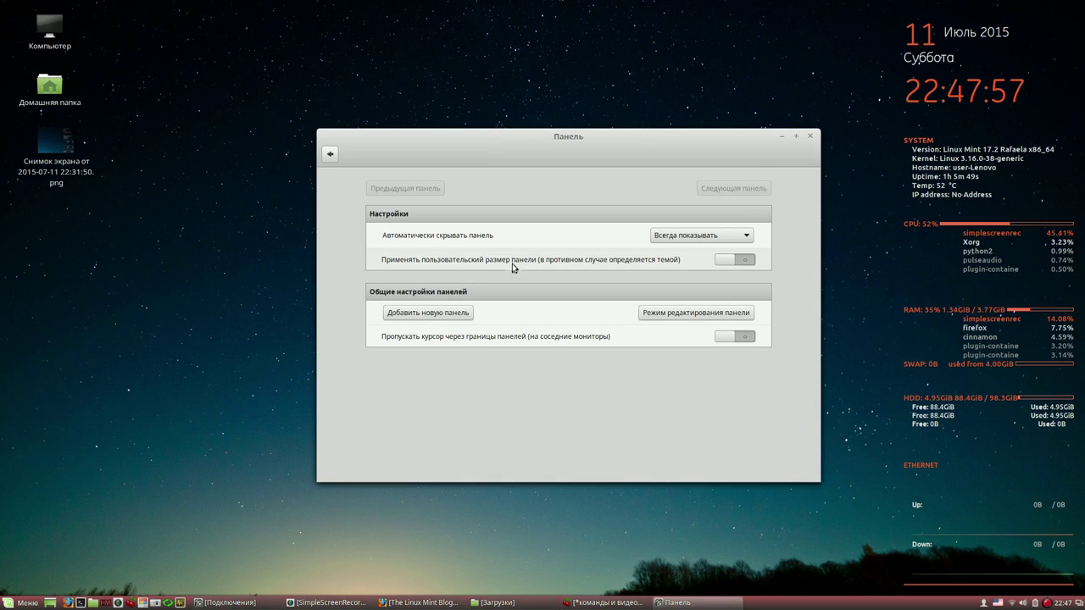
click(740, 260)
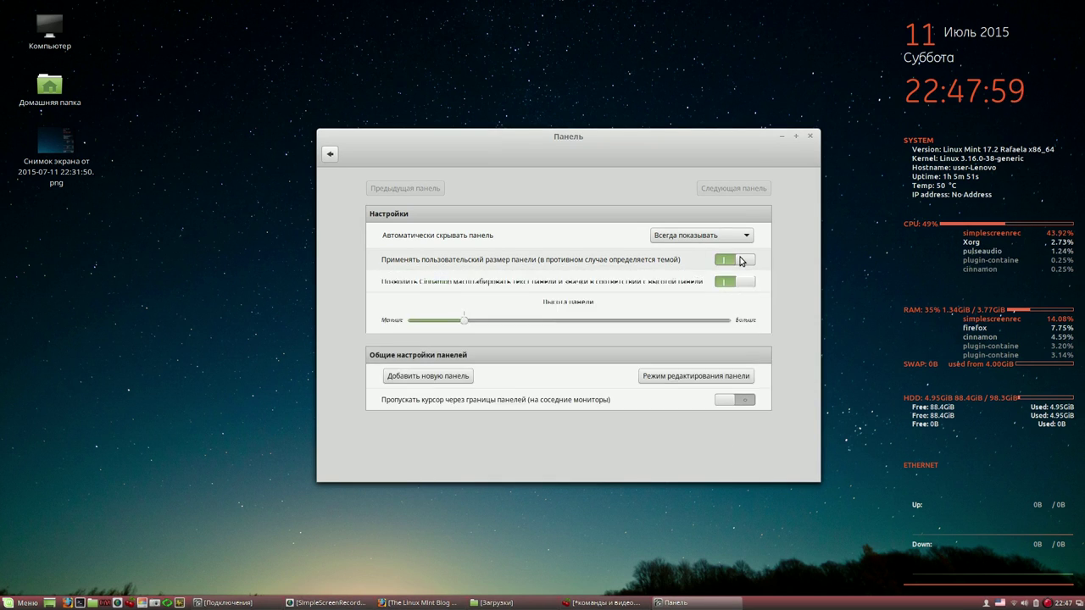
drag(464, 323, 603, 321)
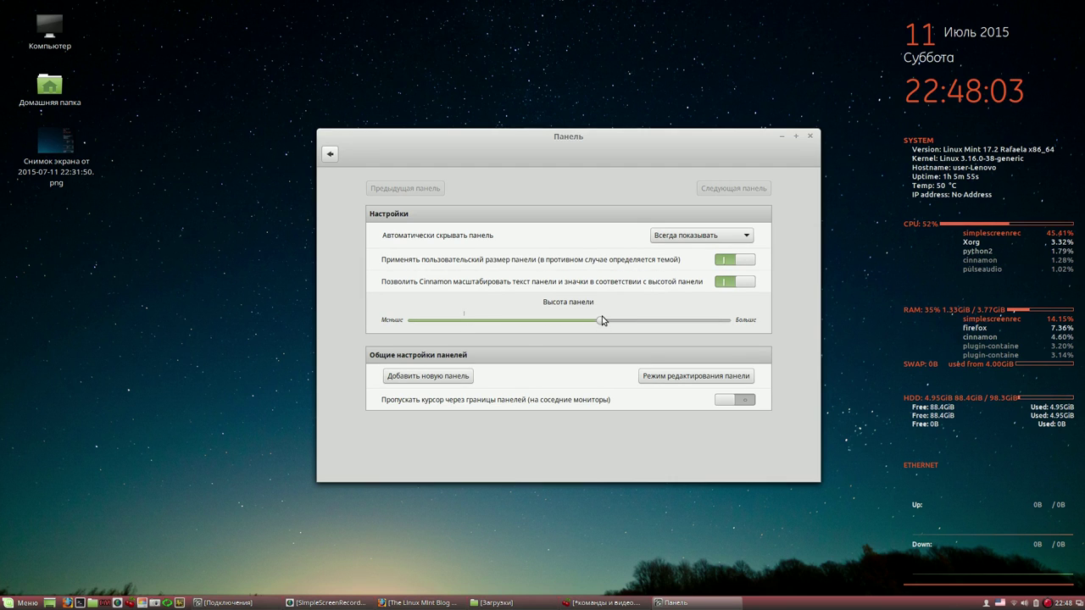
drag(600, 320, 556, 323)
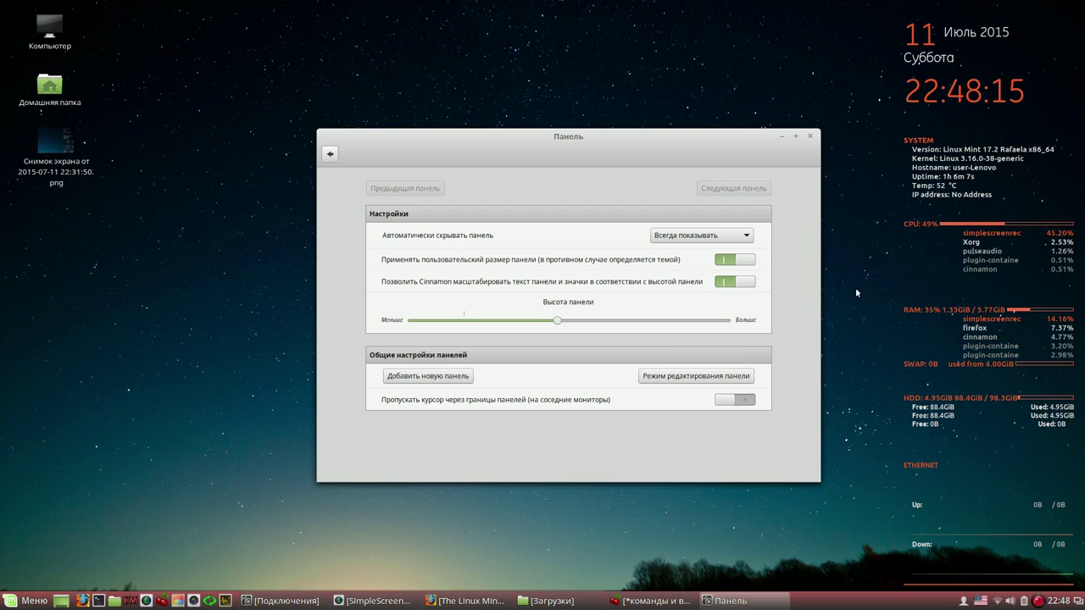
click(811, 138)
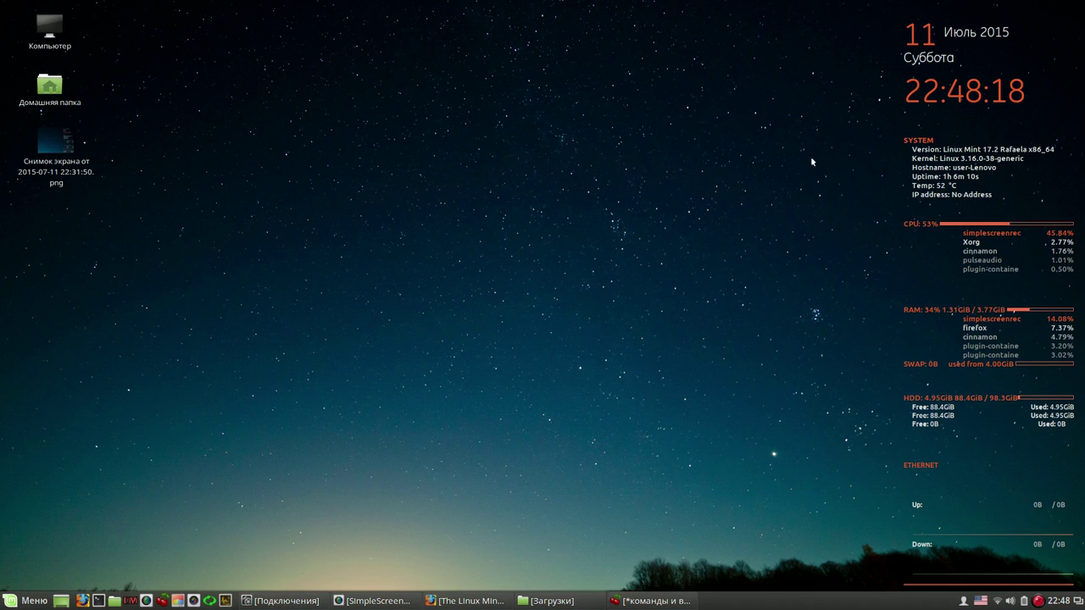
- Move the panel from the lower edge of the desktop to the upper edge
right_click(752, 602)
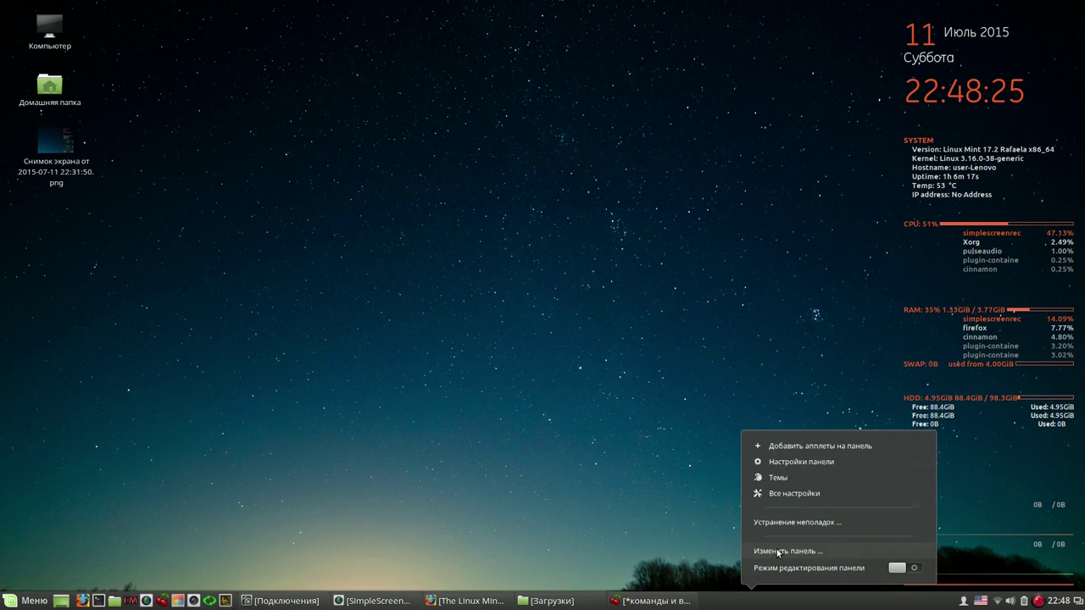
click(778, 552)
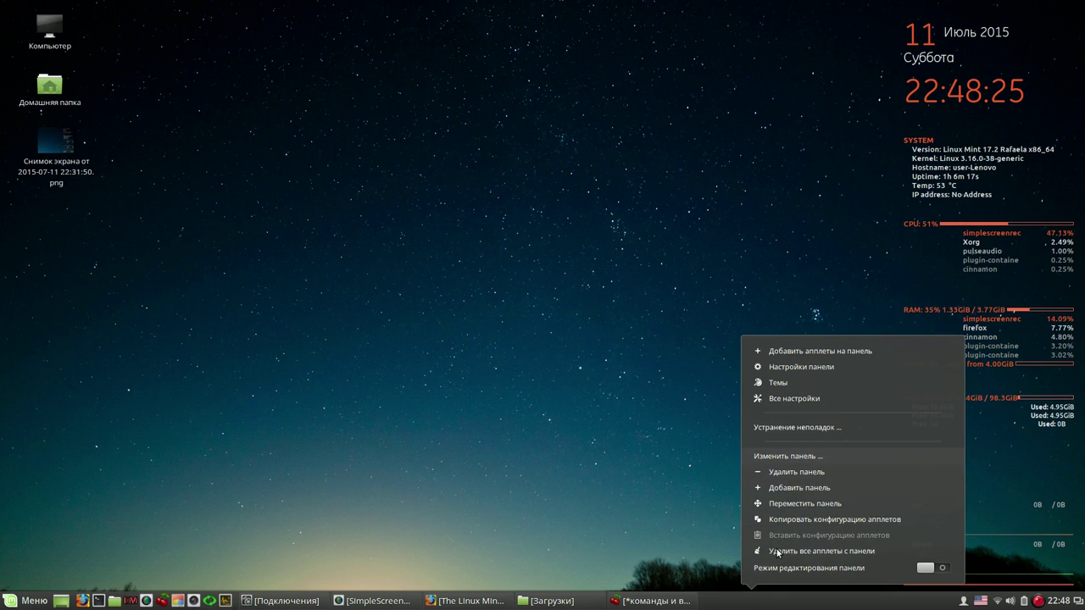
click(788, 503)
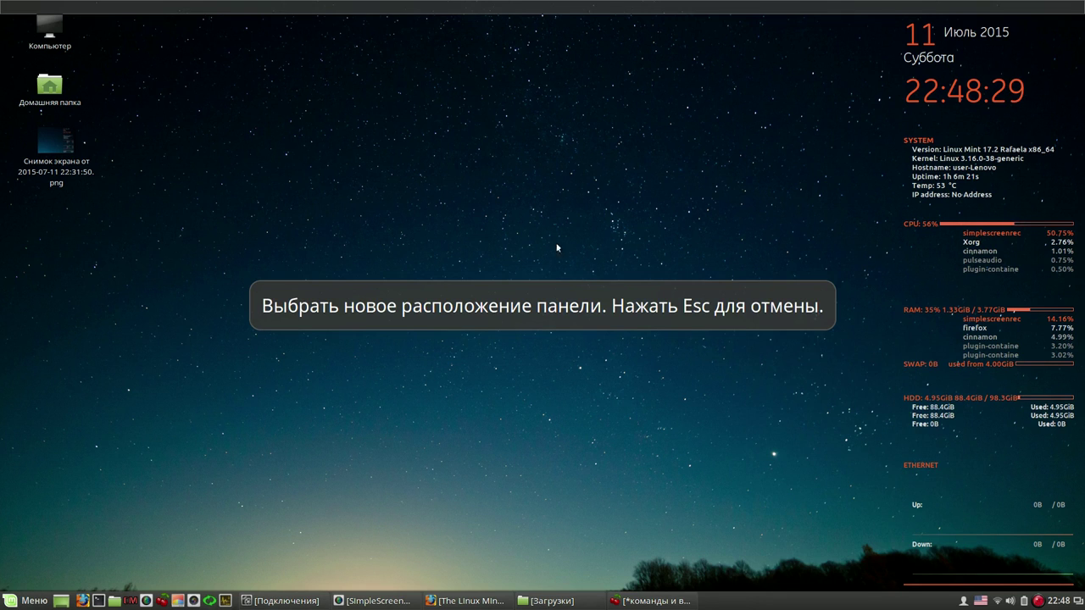
click(478, 10)
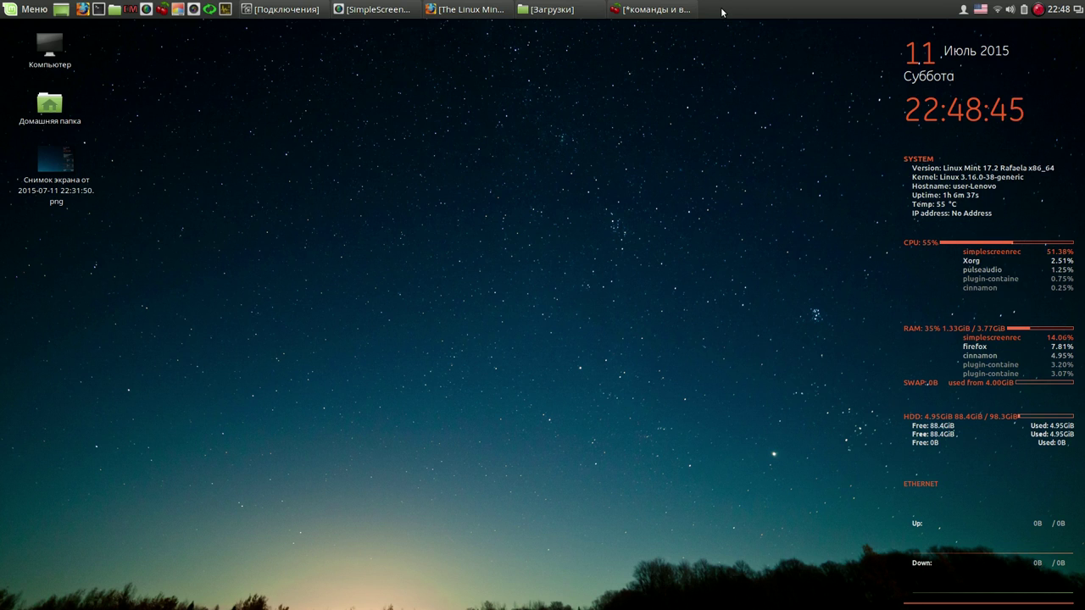
- Bring back the CherryTree notes and save the modified file
click(673, 11)
click(370, 56)
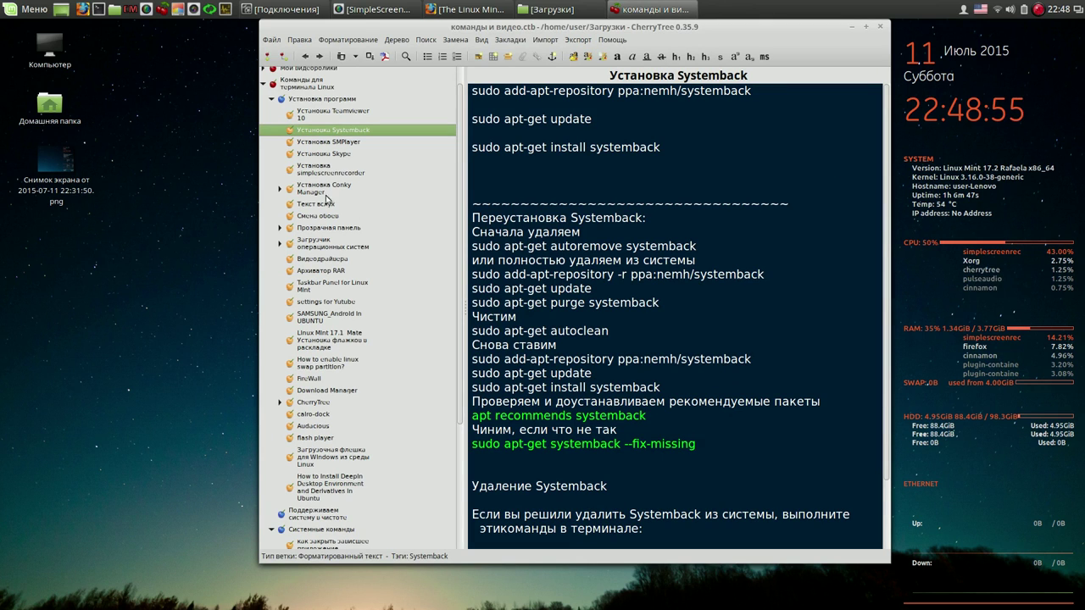
- Open the Прозрачная панель note, select its green replacement #panel CSS block through height: 2.4em, and view the example picture below it
click(312, 230)
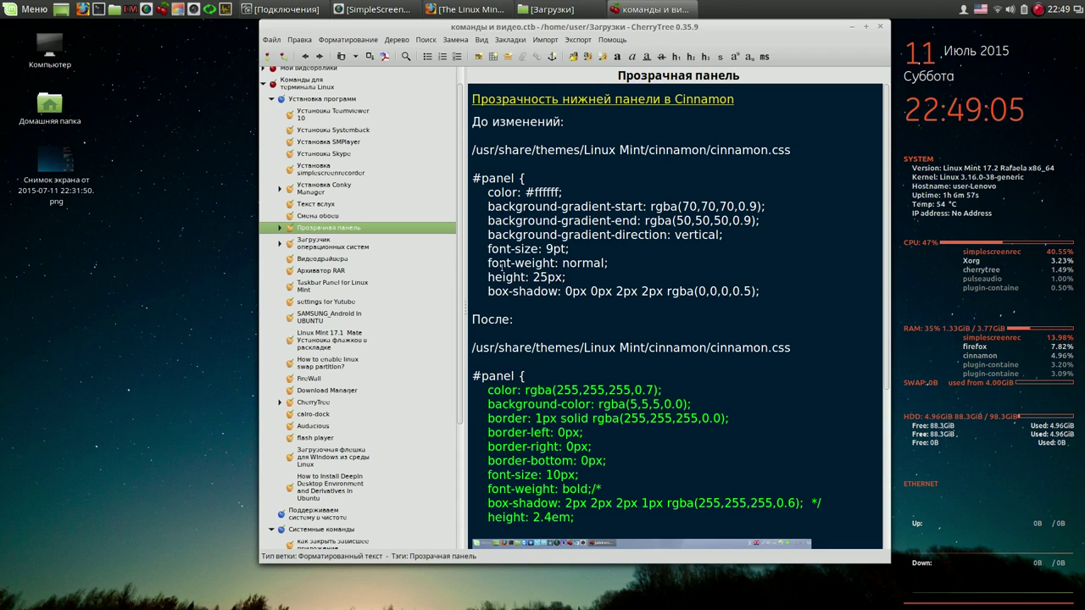
drag(488, 390, 575, 517)
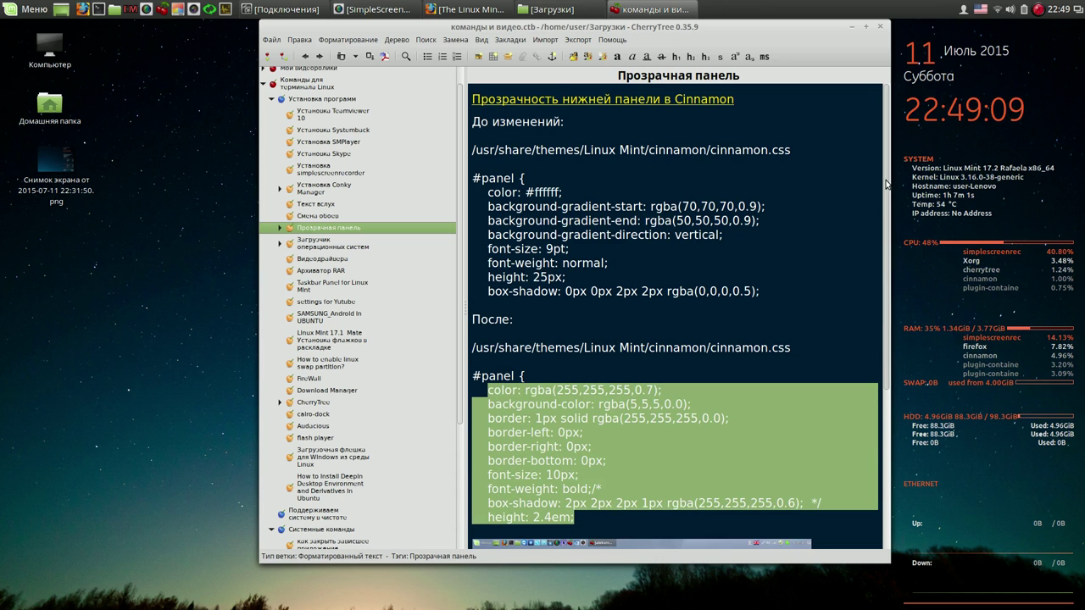
drag(885, 197, 884, 235)
scroll(883, 235, down, 1)
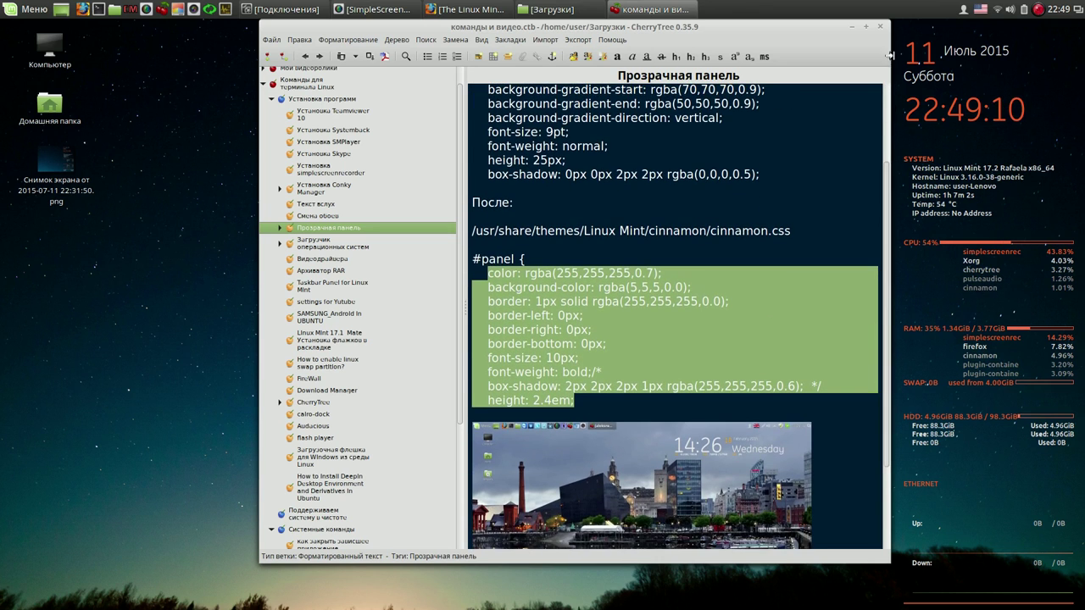
click(852, 28)
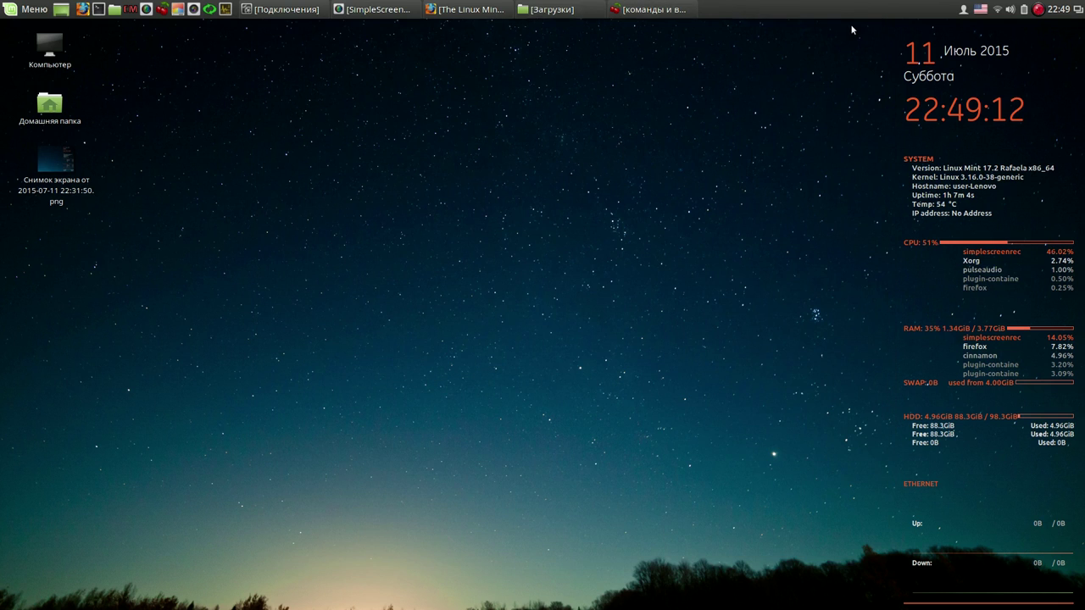
click(655, 10)
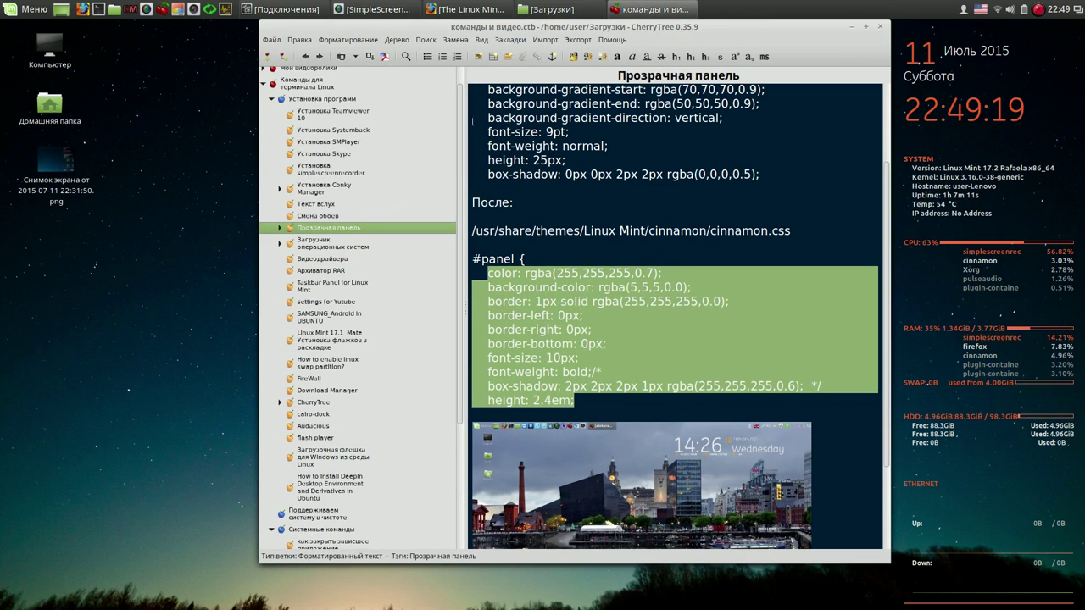
- Examine the Панелька note under Мои видеоролики, Программы для Linux и Windows, including its transparent-panel CSS block, and minimize the notes window
click(263, 85)
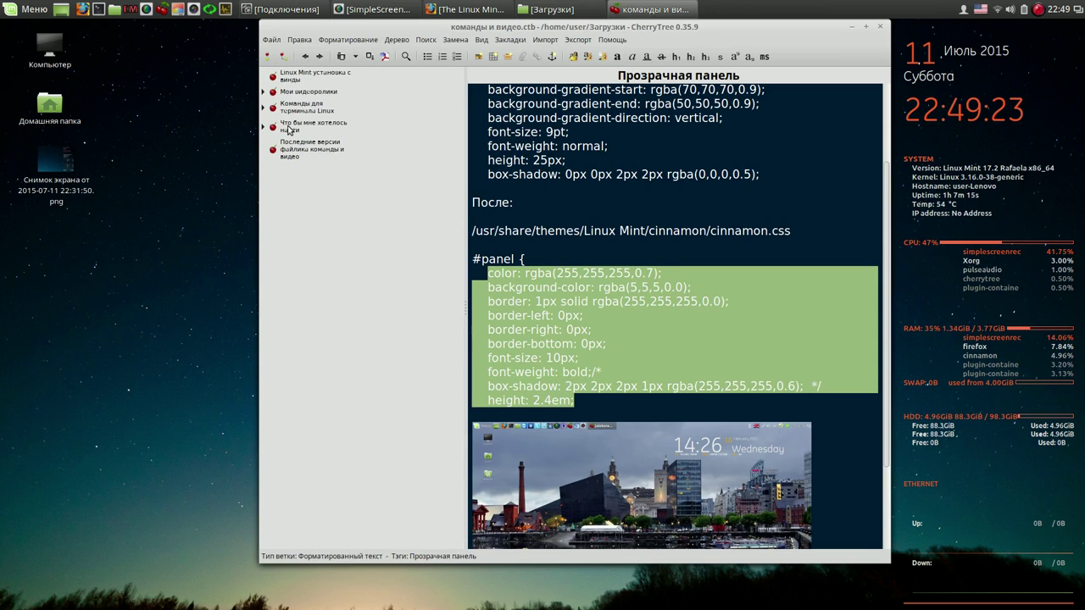
click(263, 92)
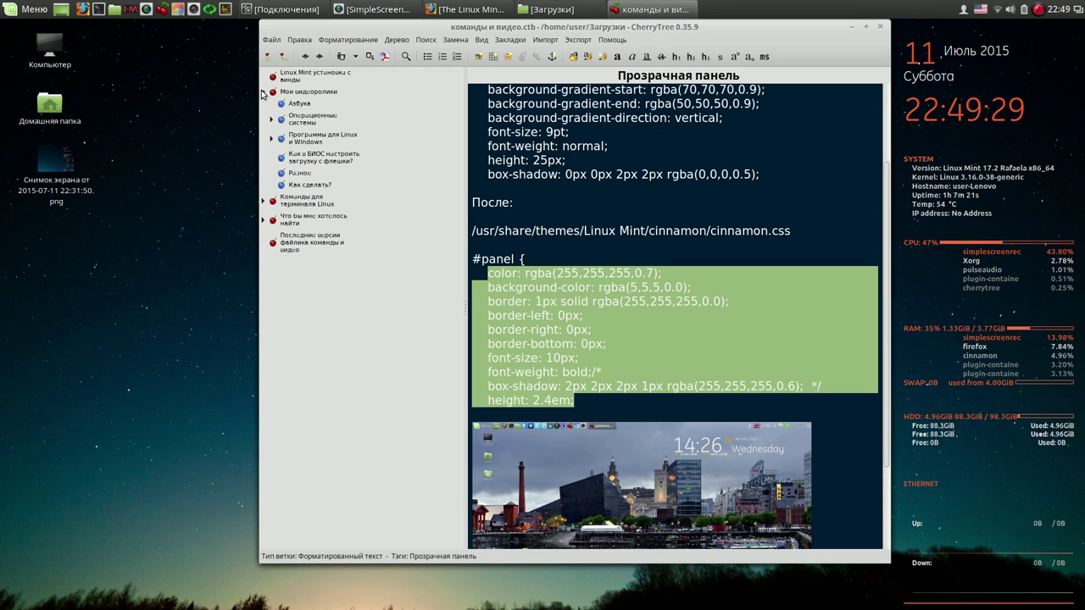
click(272, 140)
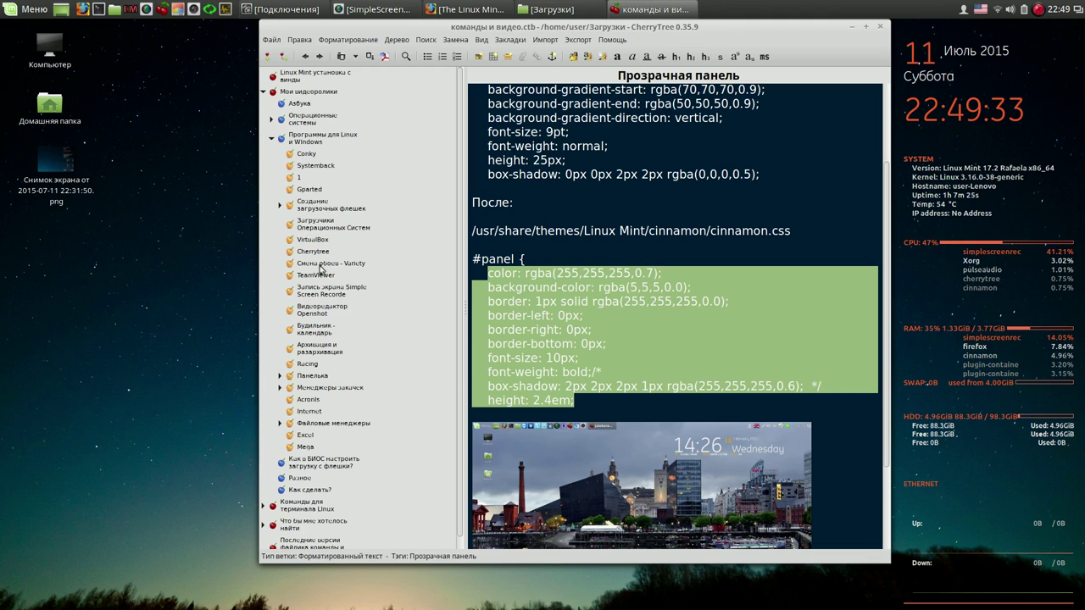
click(312, 375)
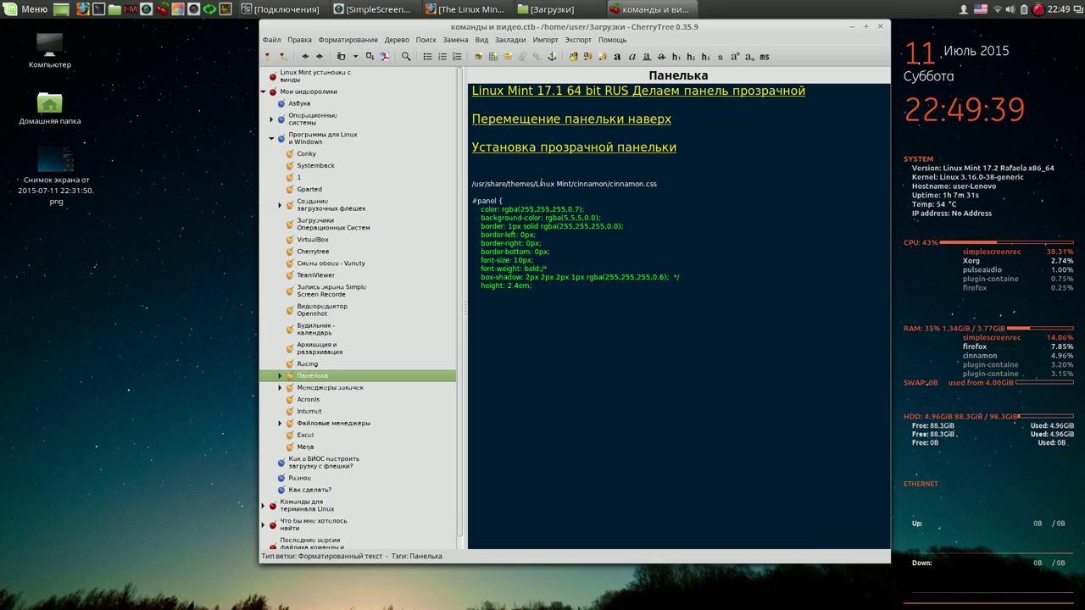
drag(483, 210, 533, 286)
click(581, 313)
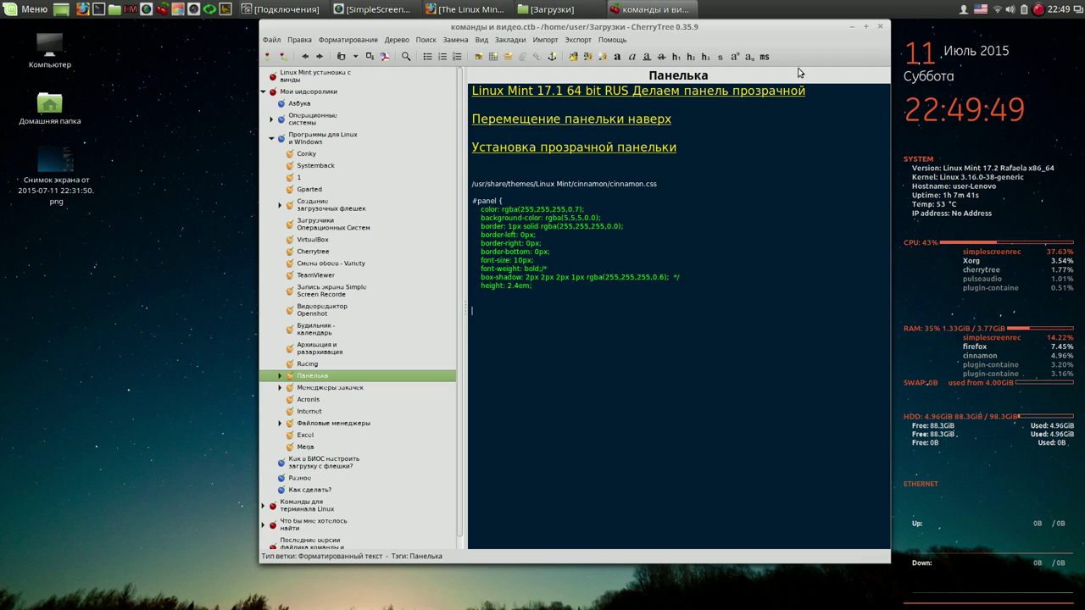
click(853, 27)
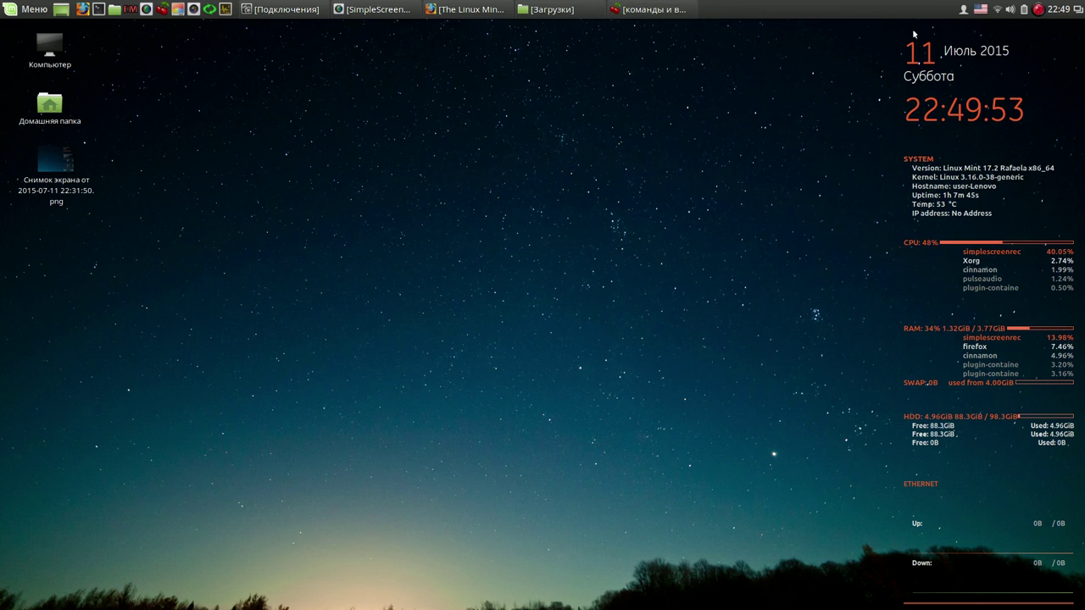
- Open the keyboard layout settings from the system settings, reached through the keyboard applet's configuration
right_click(979, 11)
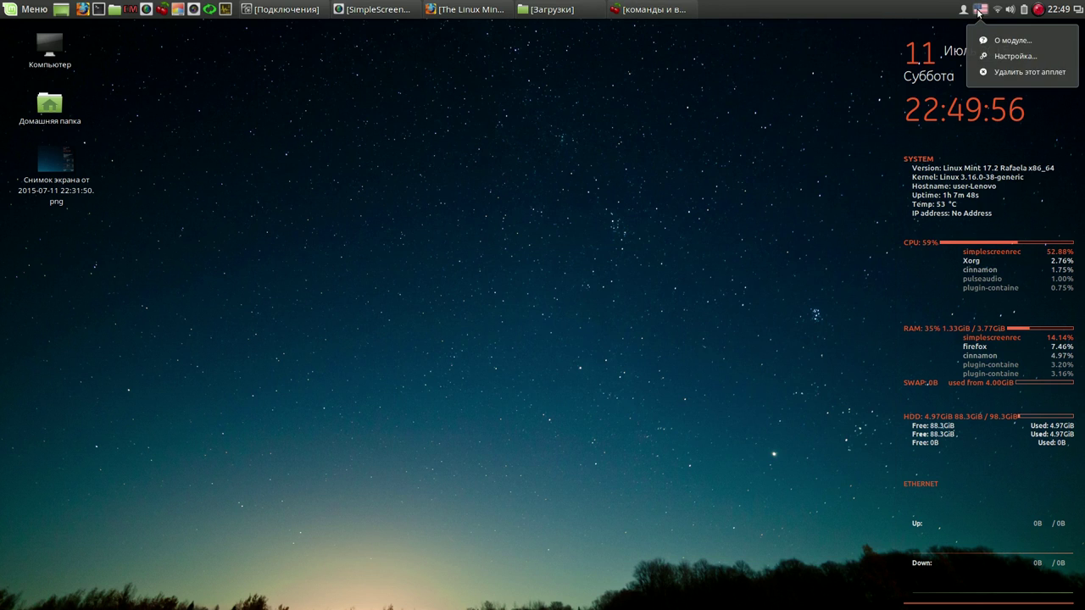
click(1007, 56)
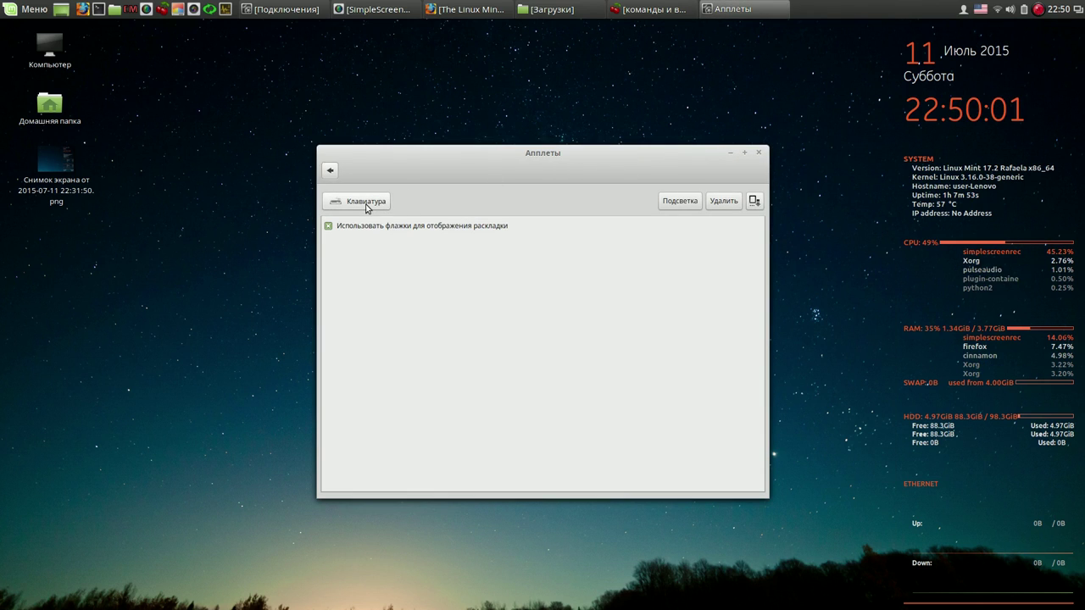
click(330, 172)
drag(585, 152, 460, 78)
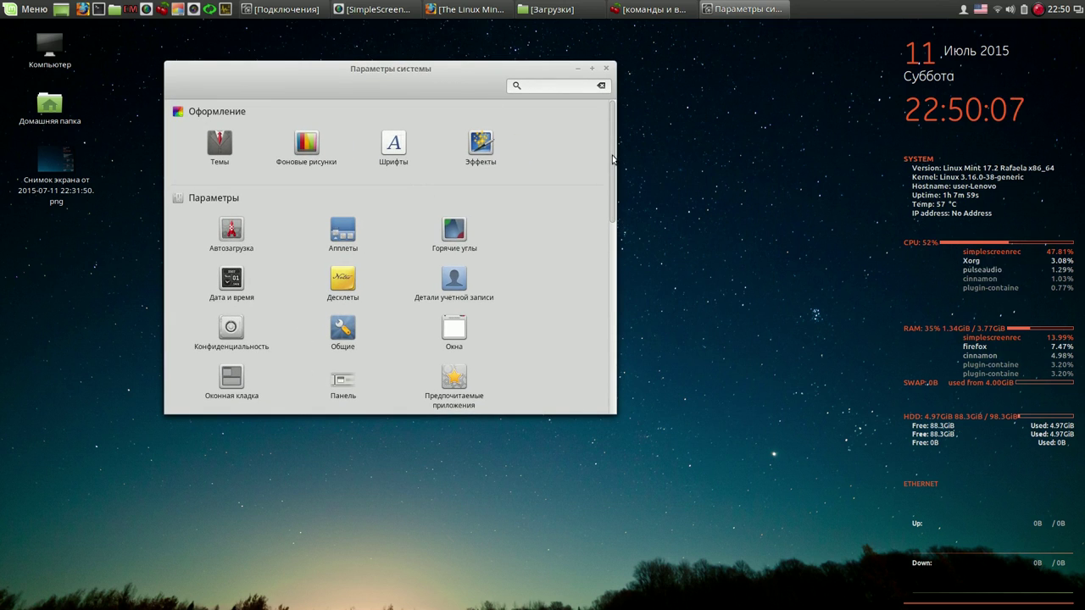
scroll(611, 183, down, 2)
drag(612, 183, 608, 336)
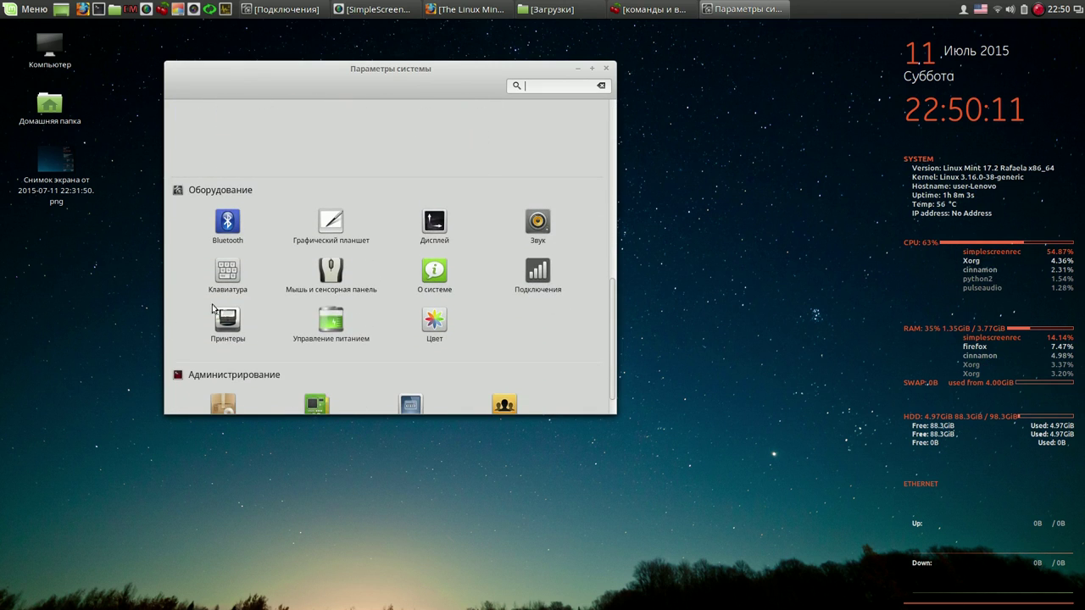
click(227, 279)
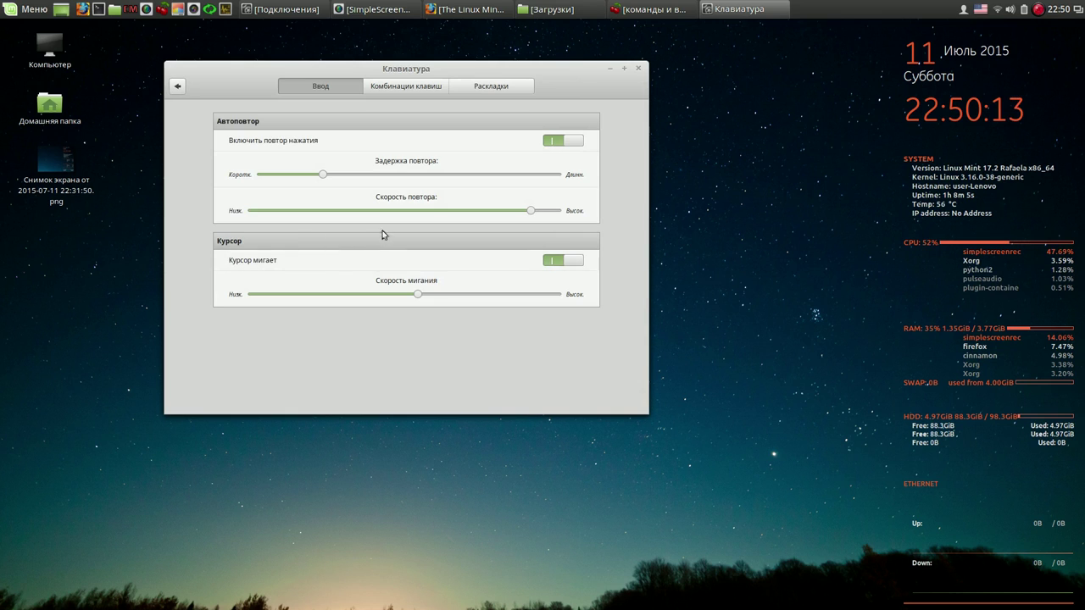
click(496, 86)
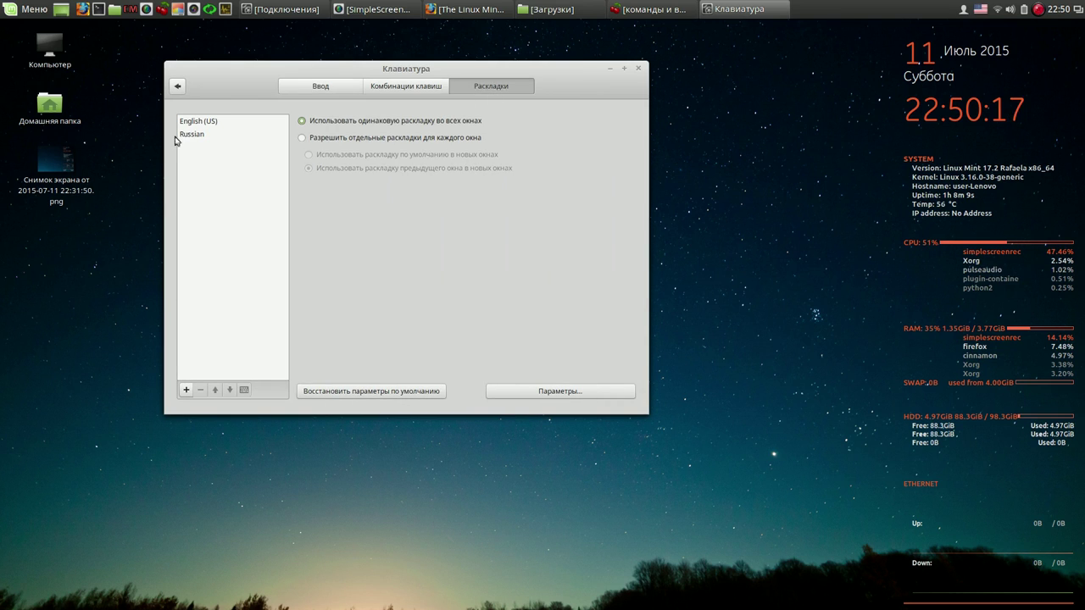
- Add the English (UK) keyboard layout
click(187, 390)
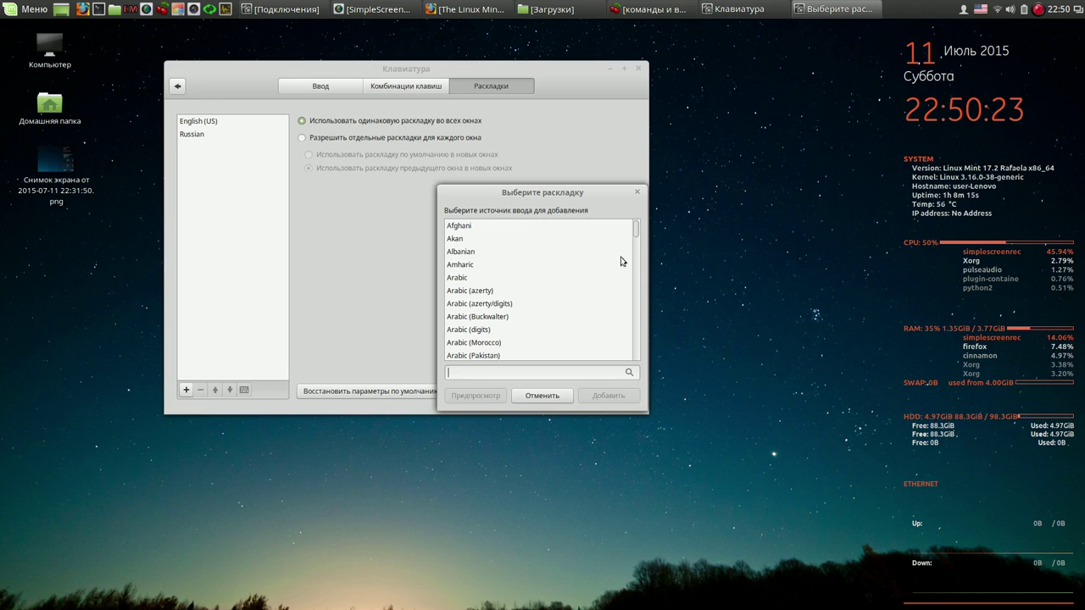
scroll(635, 237, down, 5)
drag(634, 233, 628, 262)
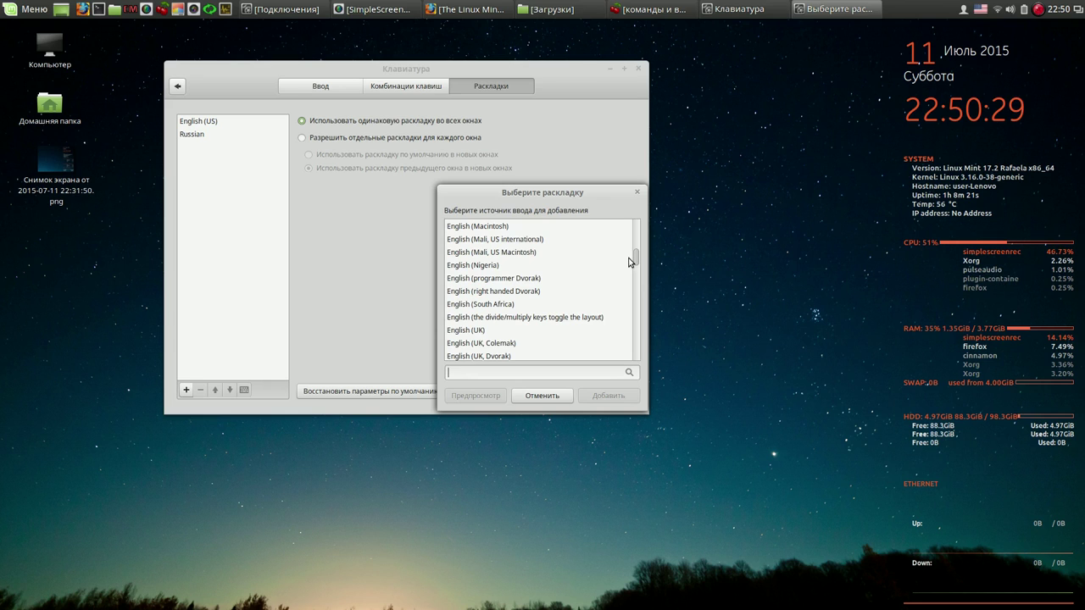
click(477, 331)
click(604, 395)
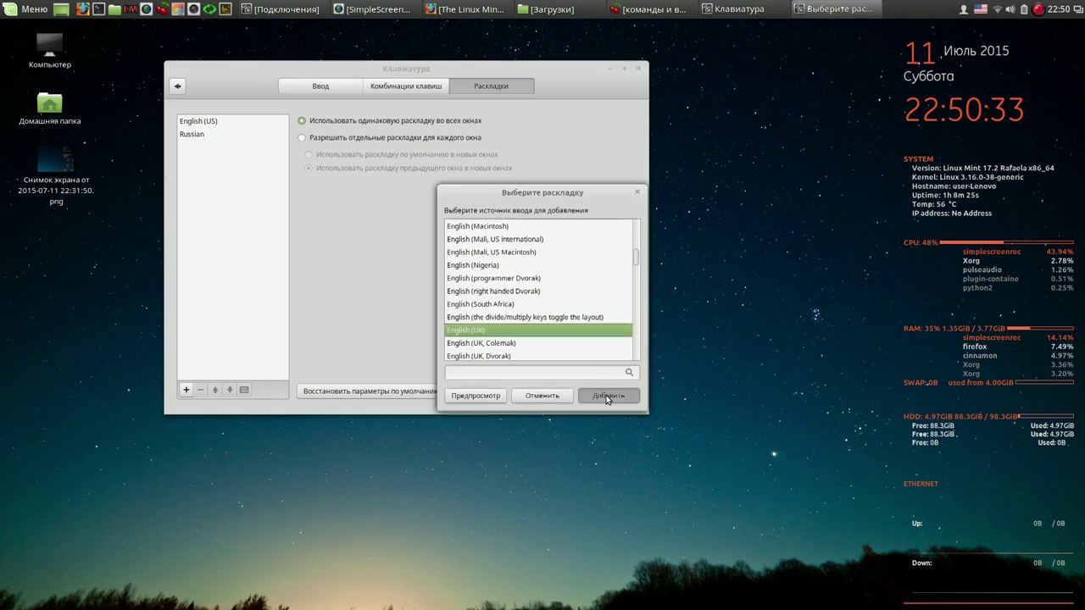
- Remove the English (US) layout and move English (UK) above Russian in the layout list
click(211, 123)
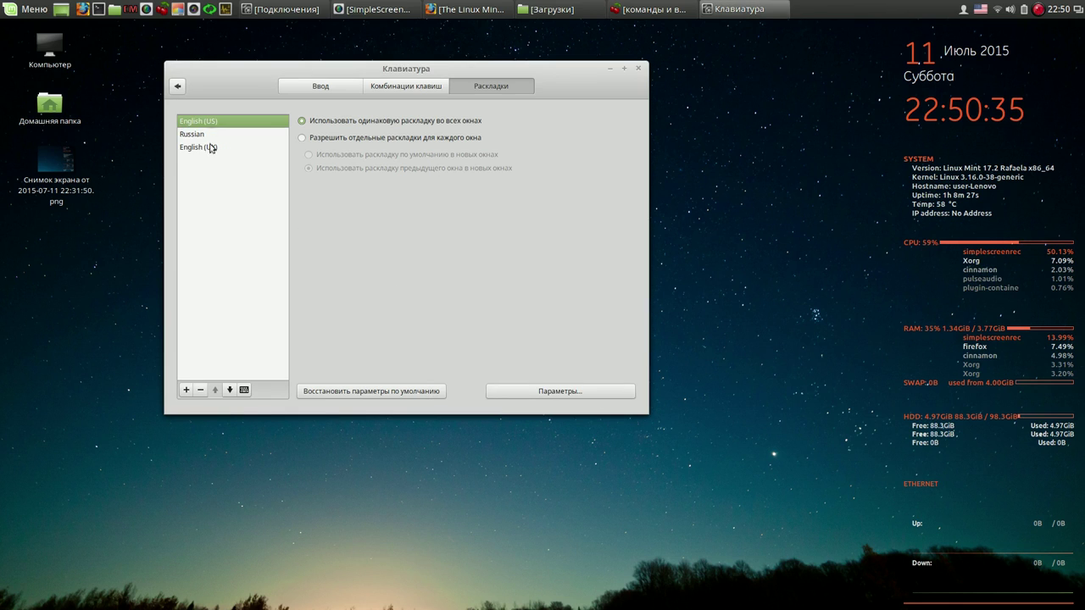
click(201, 390)
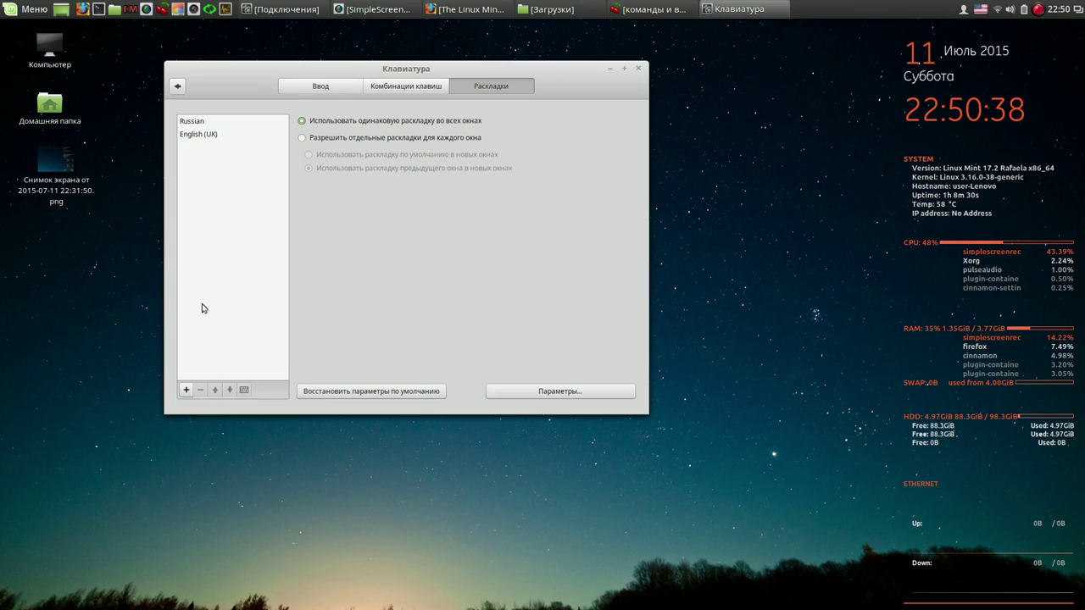
click(206, 138)
click(215, 391)
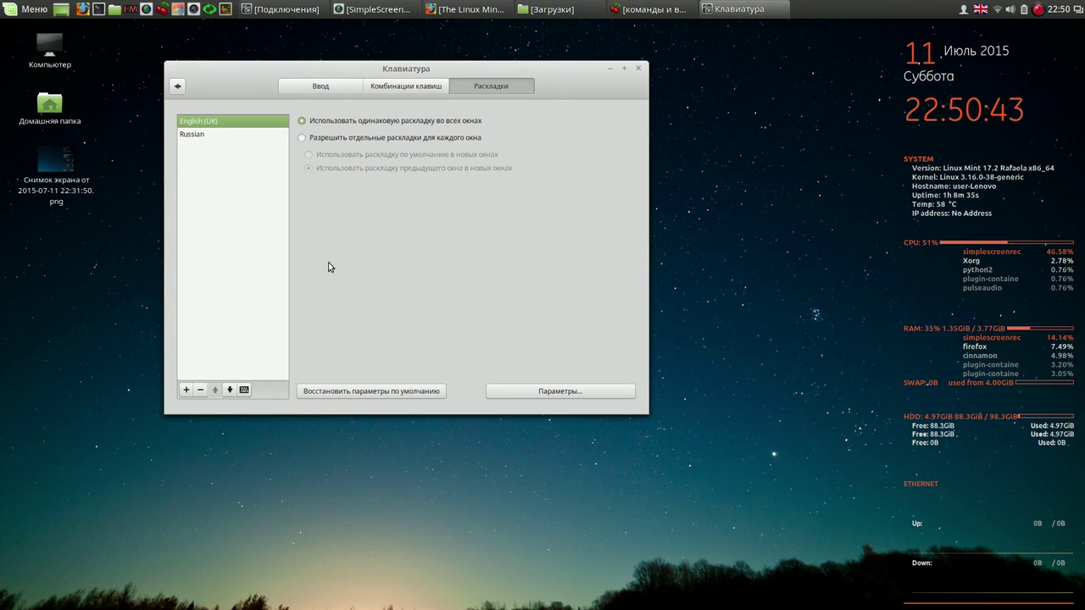
- Allow separate layouts for each window and review the key combinations under Switching to another layout
click(302, 138)
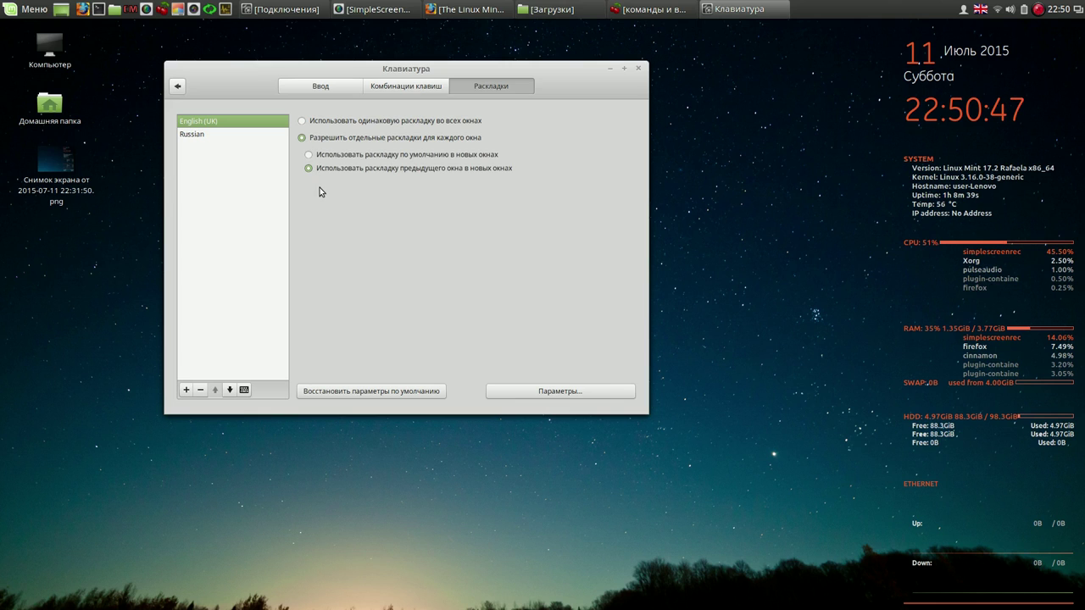
click(427, 88)
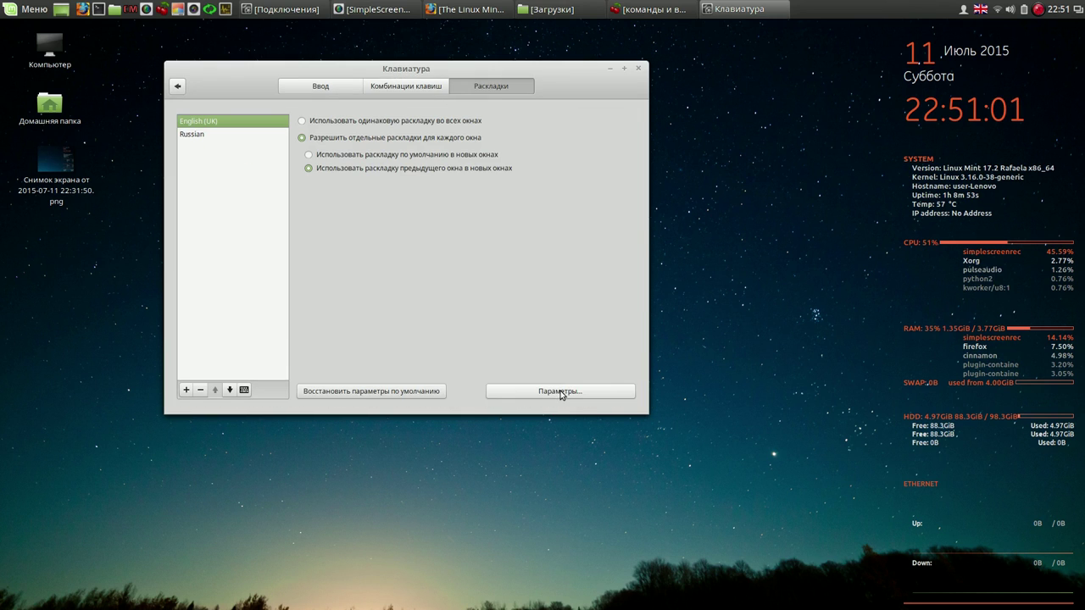
click(561, 392)
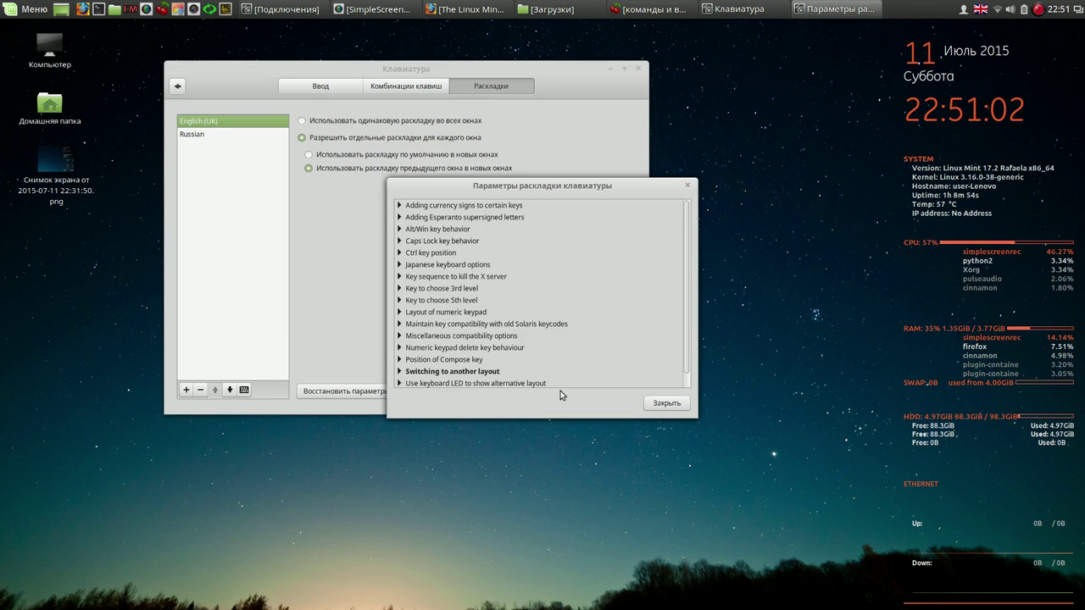
click(400, 372)
drag(689, 235, 680, 265)
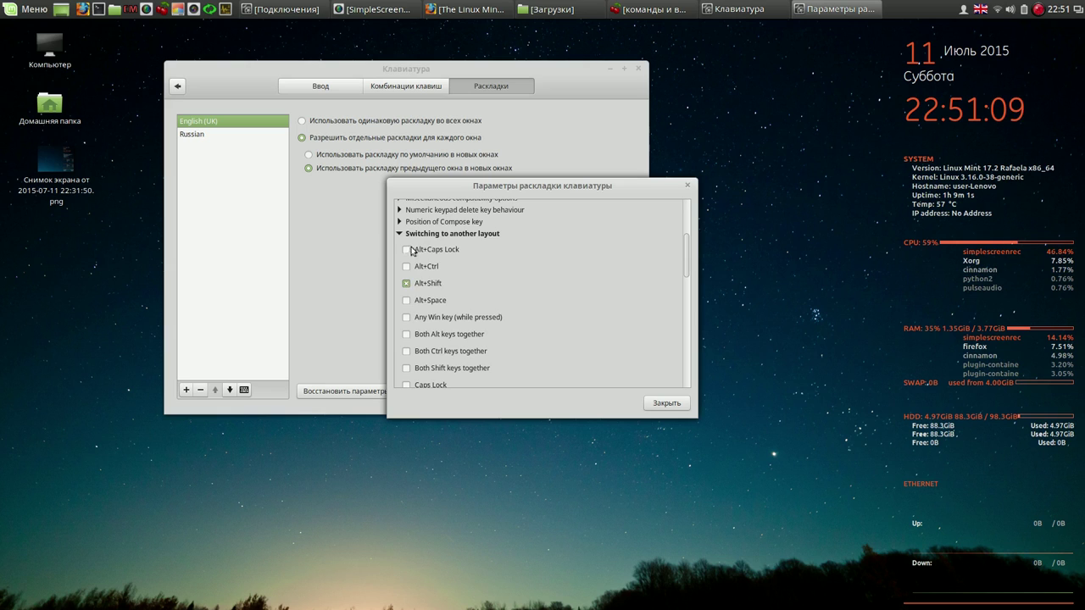
click(662, 403)
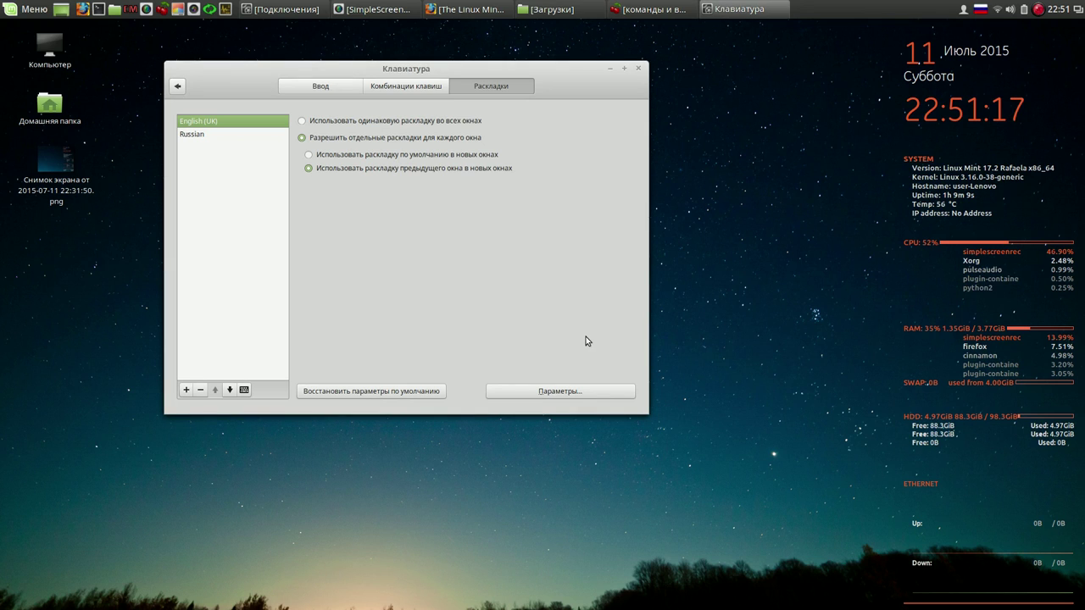
- Test switching between the Russian and English (UK) layouts, and close the keyboard settings
key(alt+shift)
key(alt+shift)
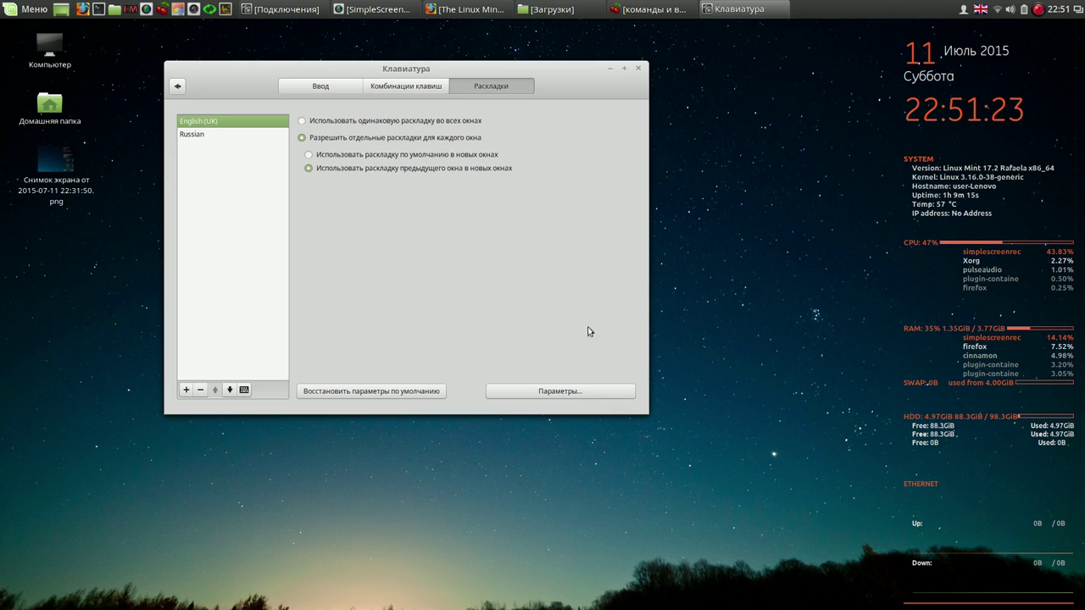
click(640, 69)
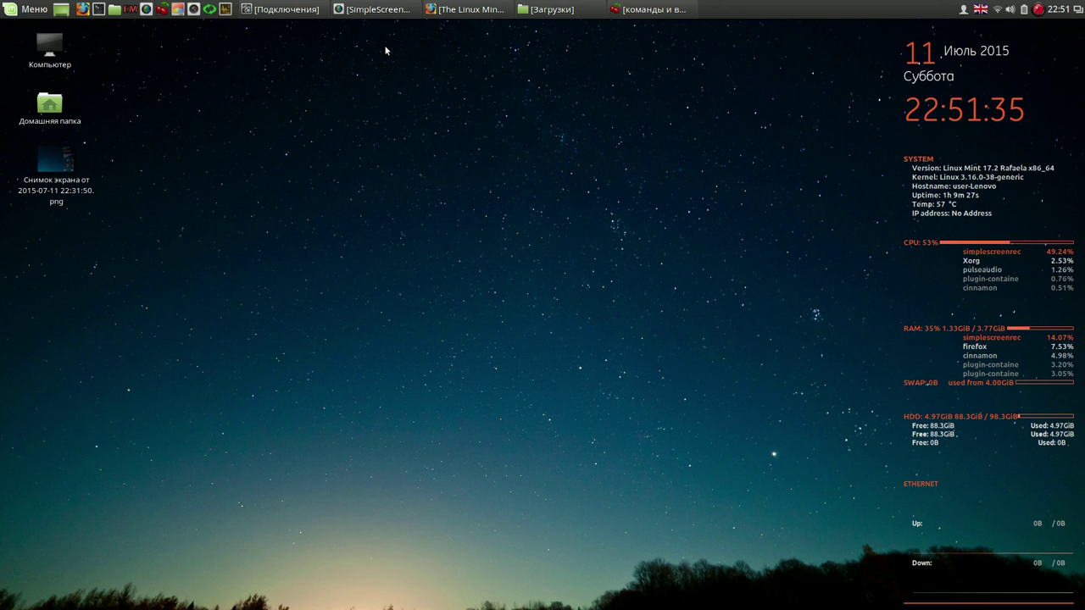
- Start installing google-chrome-stable_current_amd64.deb from the Загрузки folder and authorize it with the administrator password
click(560, 11)
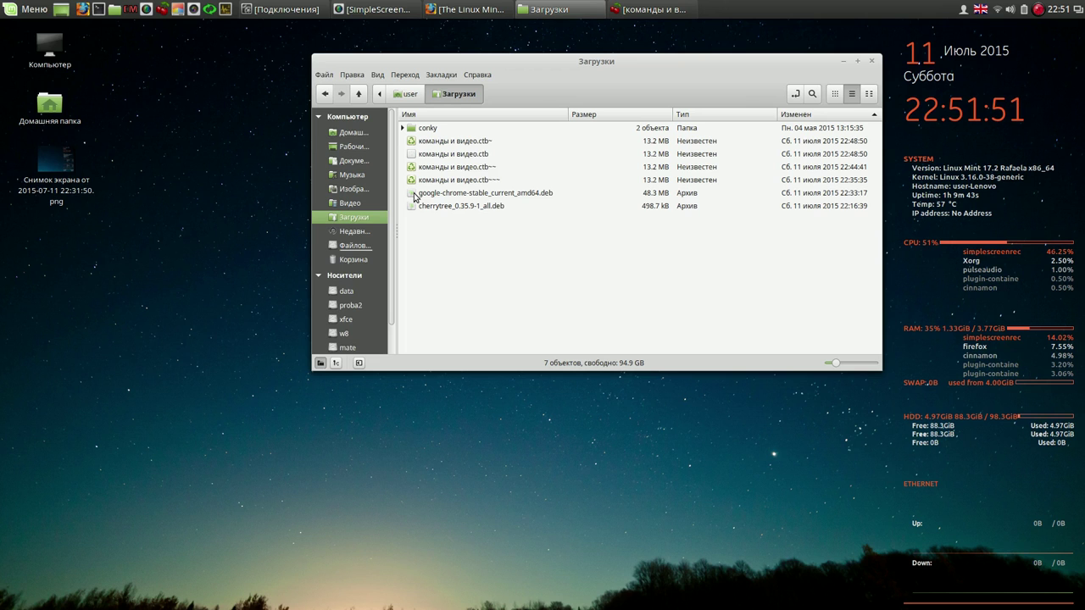
double_click(414, 194)
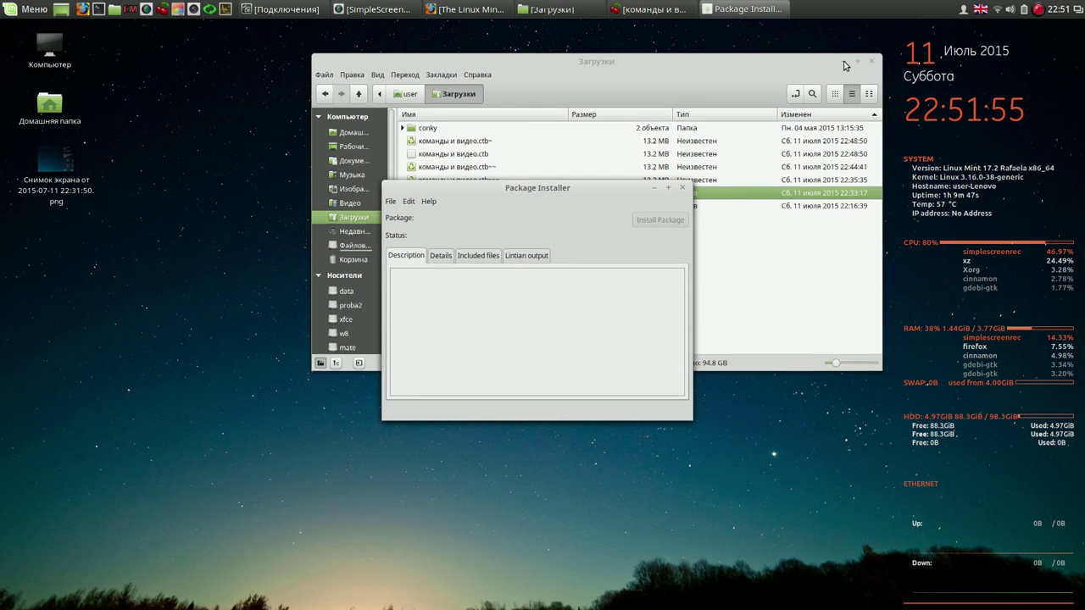
drag(625, 190, 377, 60)
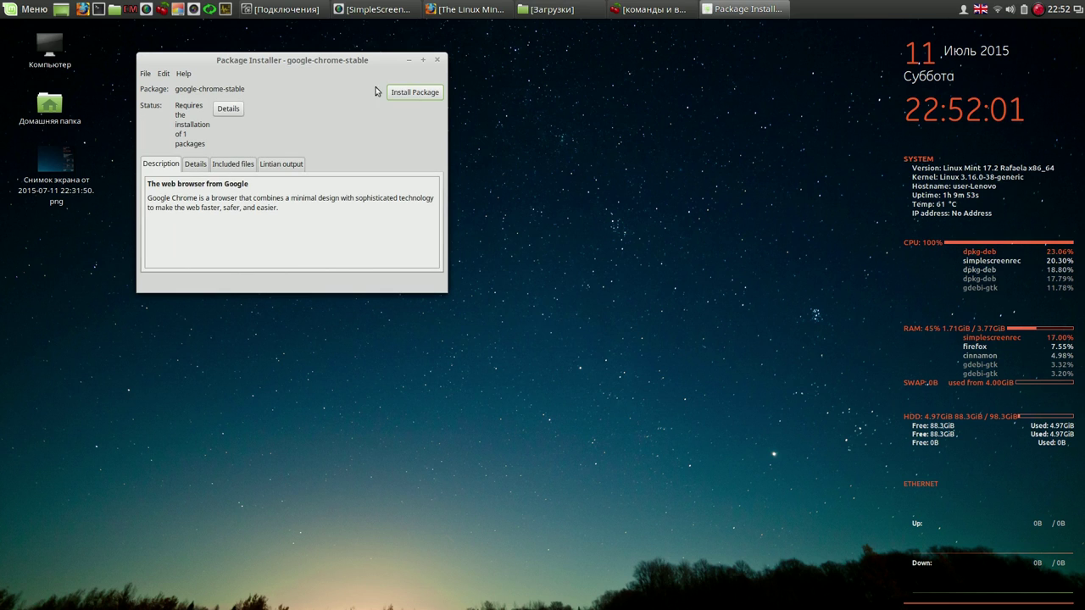
click(415, 92)
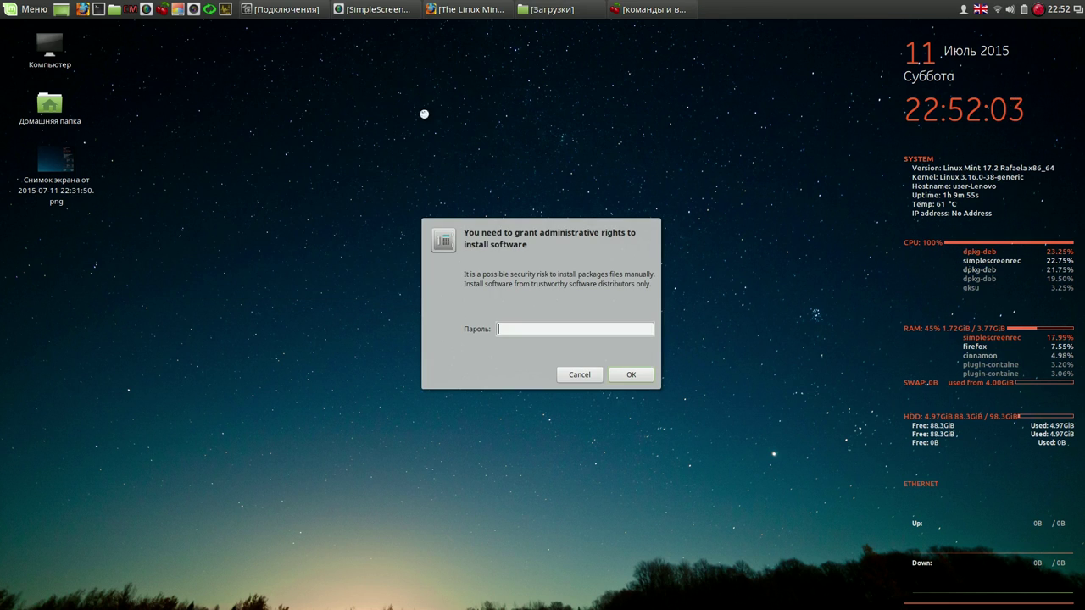
text(•••)
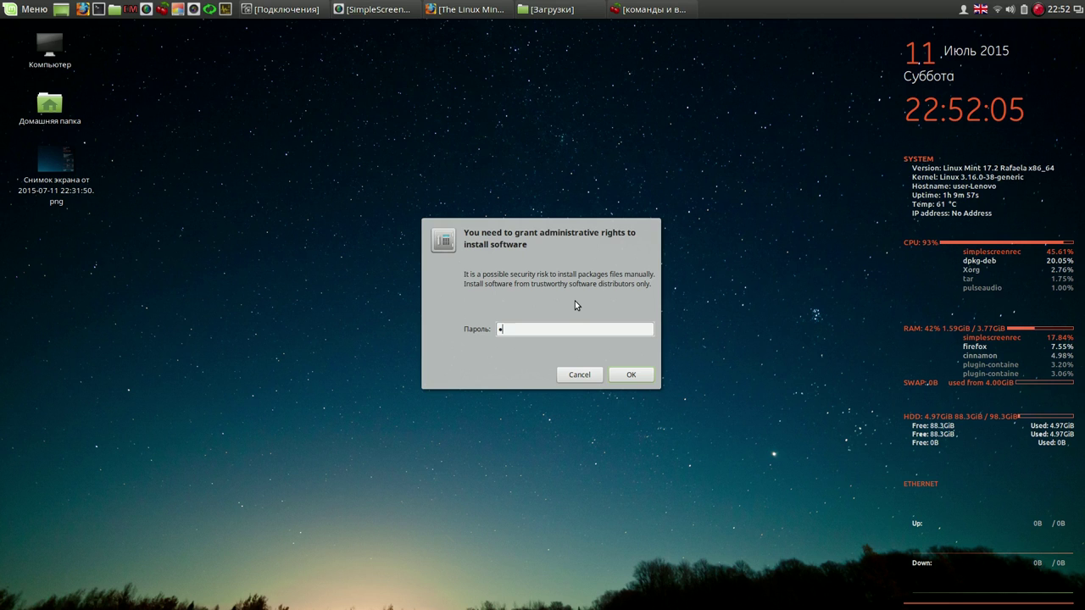
text(•)
key(Return)
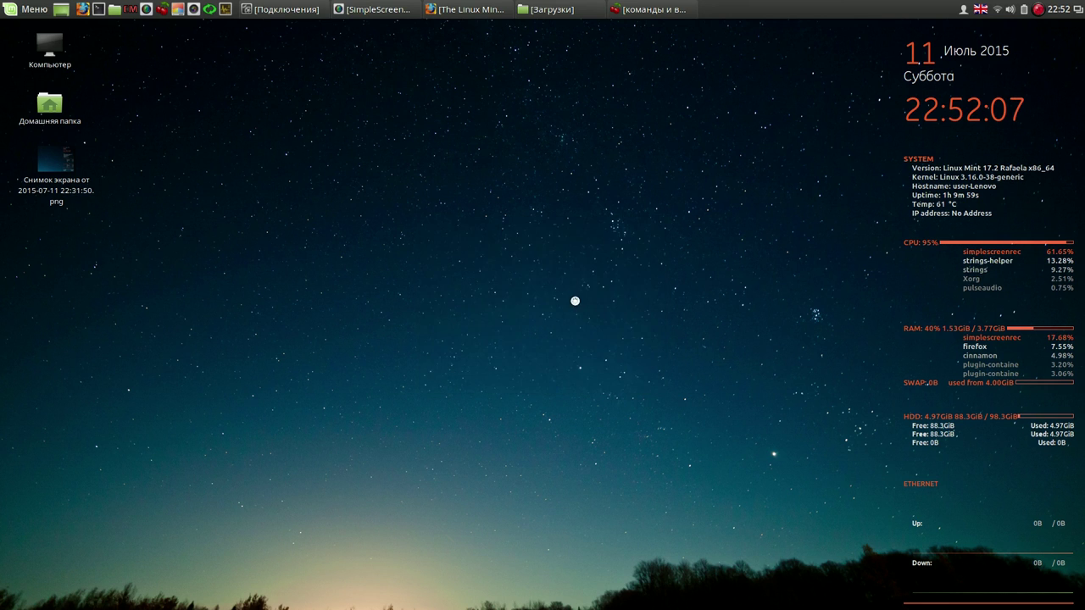
drag(583, 187, 370, 74)
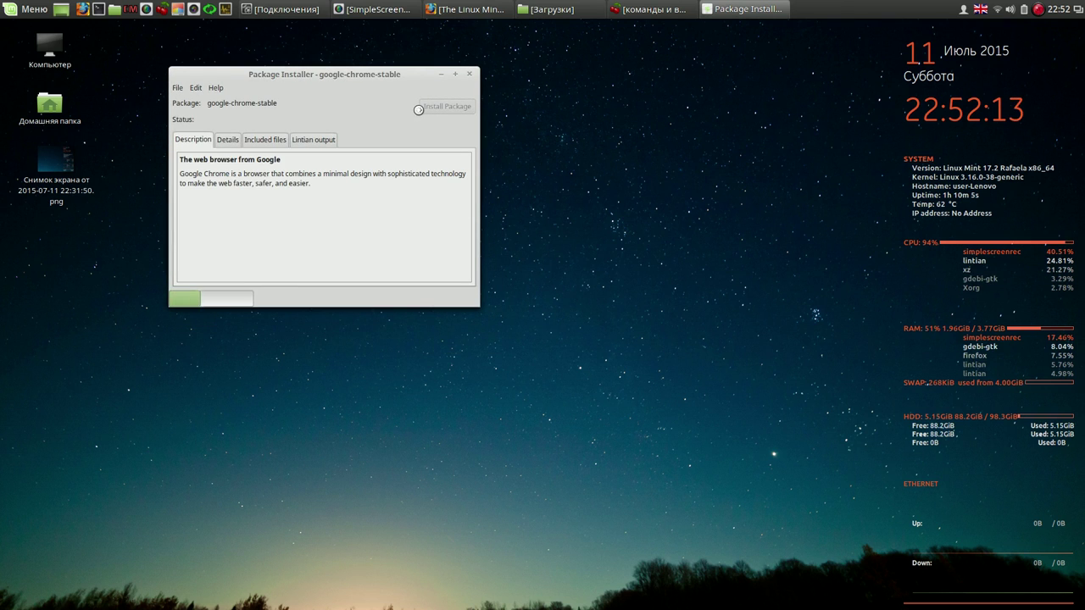
- Close the Firefox window together with all its open tabs
click(489, 10)
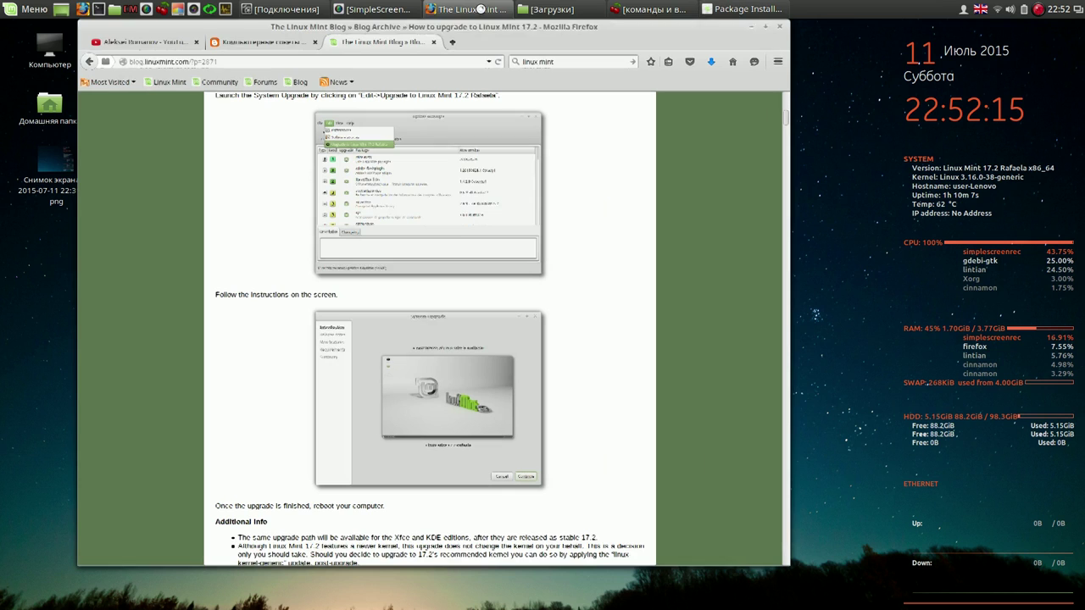
click(779, 27)
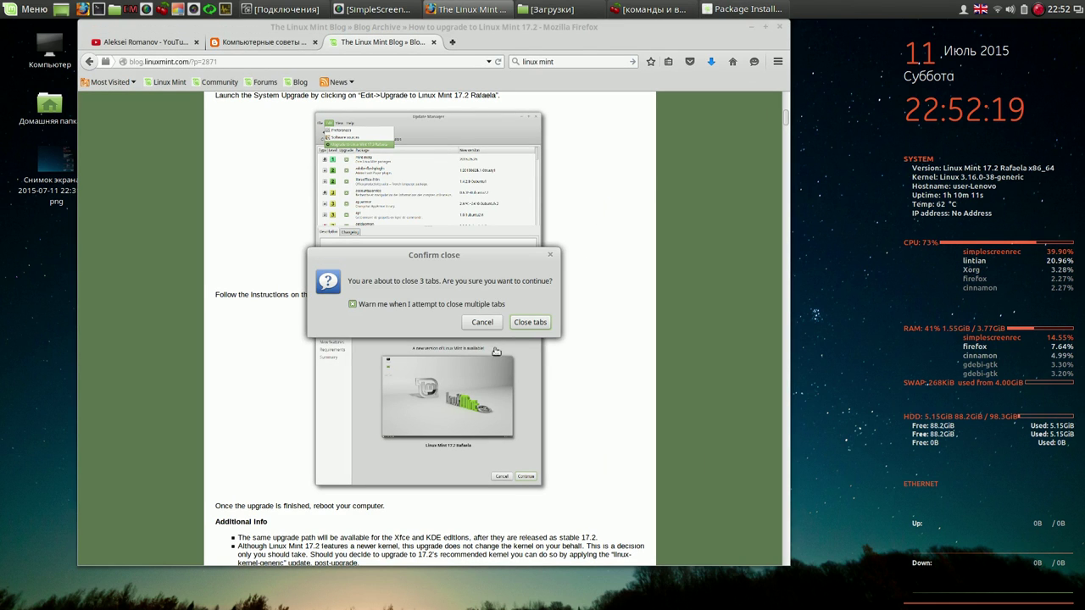
click(528, 322)
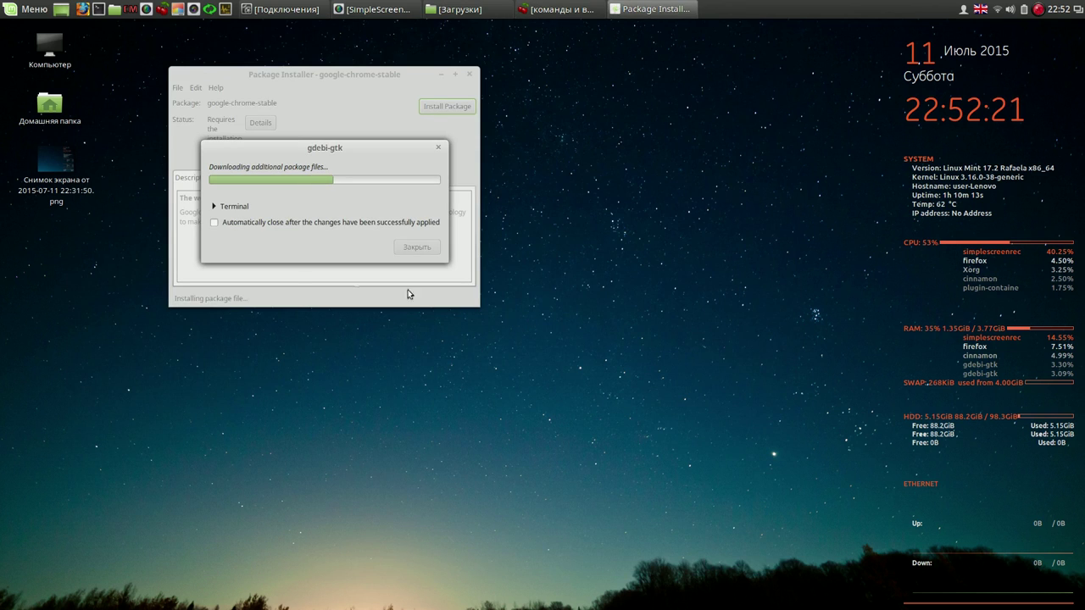
- Let the google-chrome-stable installation progress window close automatically after the changes are applied, and close the Package Installer
click(215, 223)
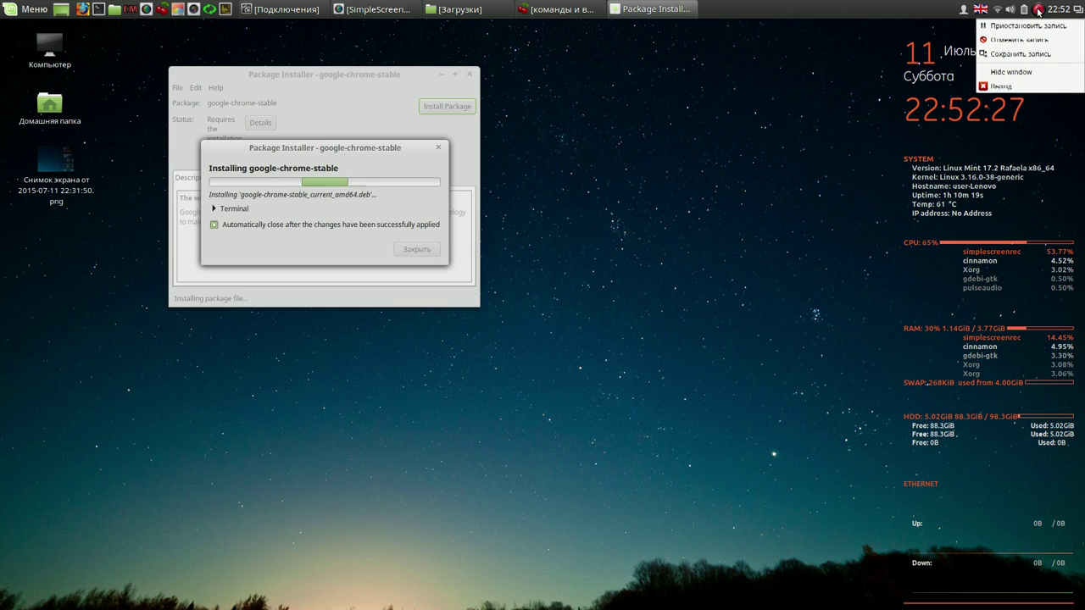
click(1037, 9)
click(1033, 26)
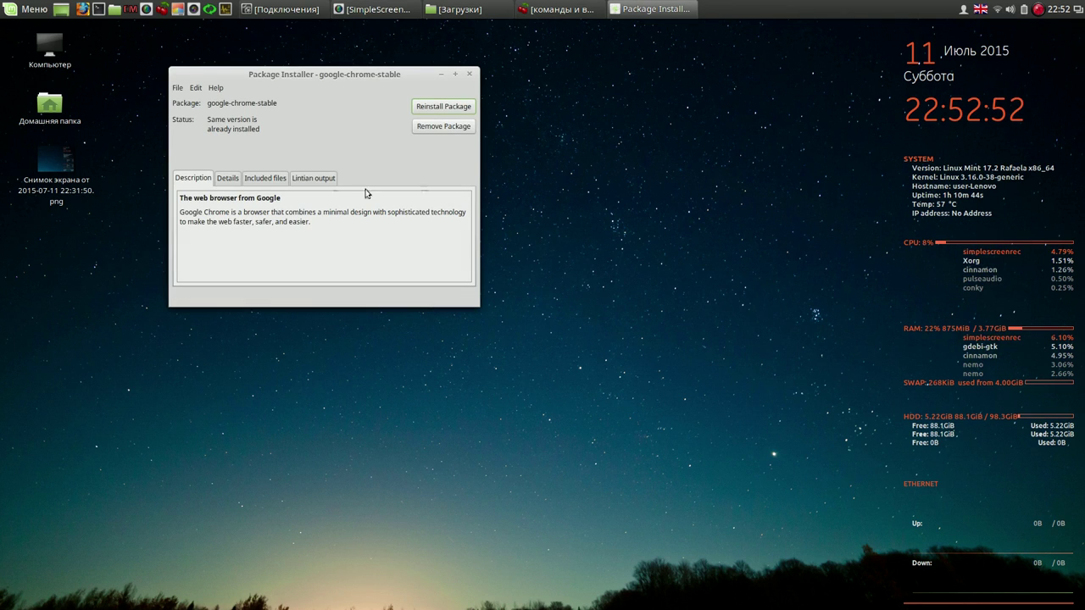
click(471, 76)
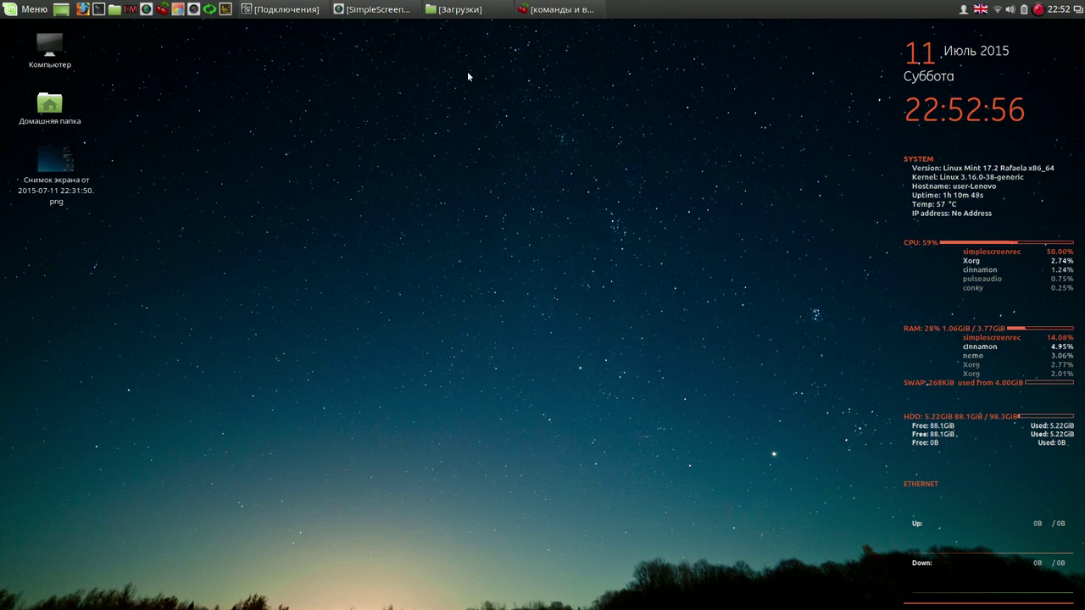
- Add Google Chrome from the Интернет category to the panel, and launch it with the default browser option accepted
click(30, 10)
mouse_move(104, 128)
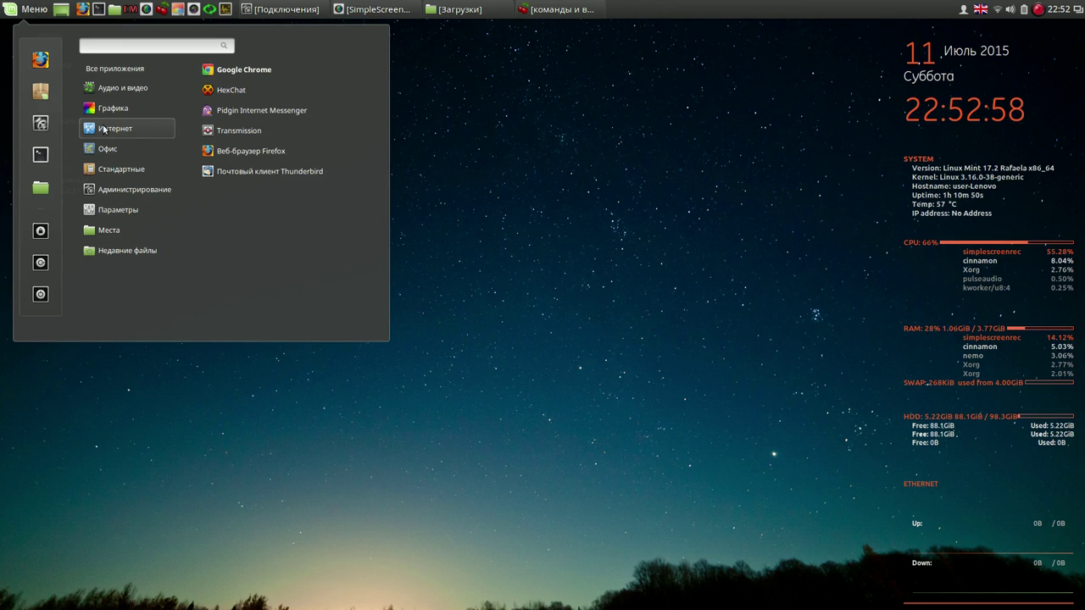
right_click(283, 70)
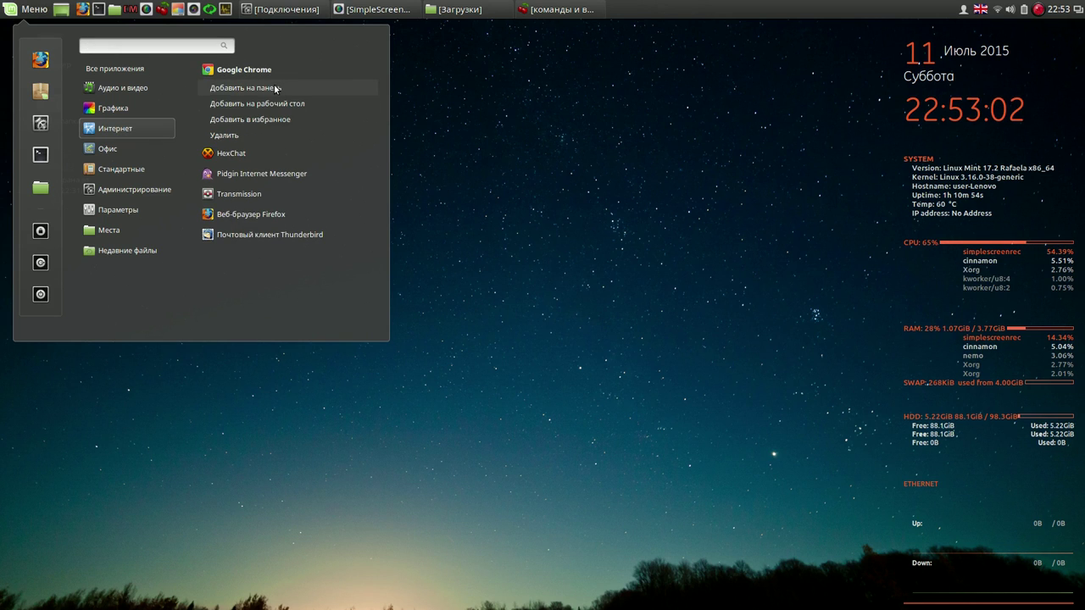
click(275, 88)
click(456, 88)
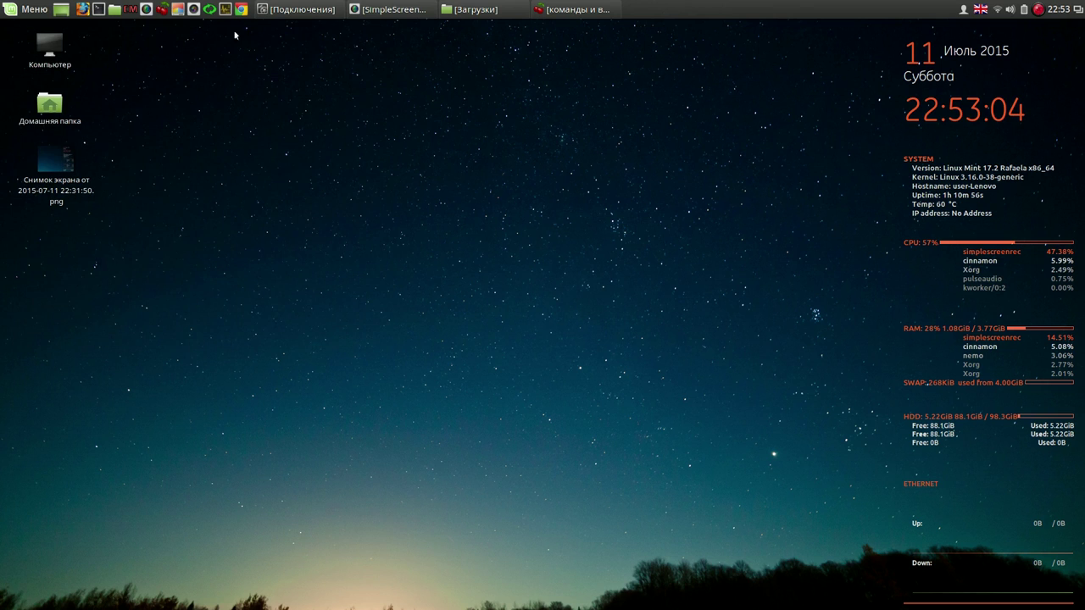
click(241, 9)
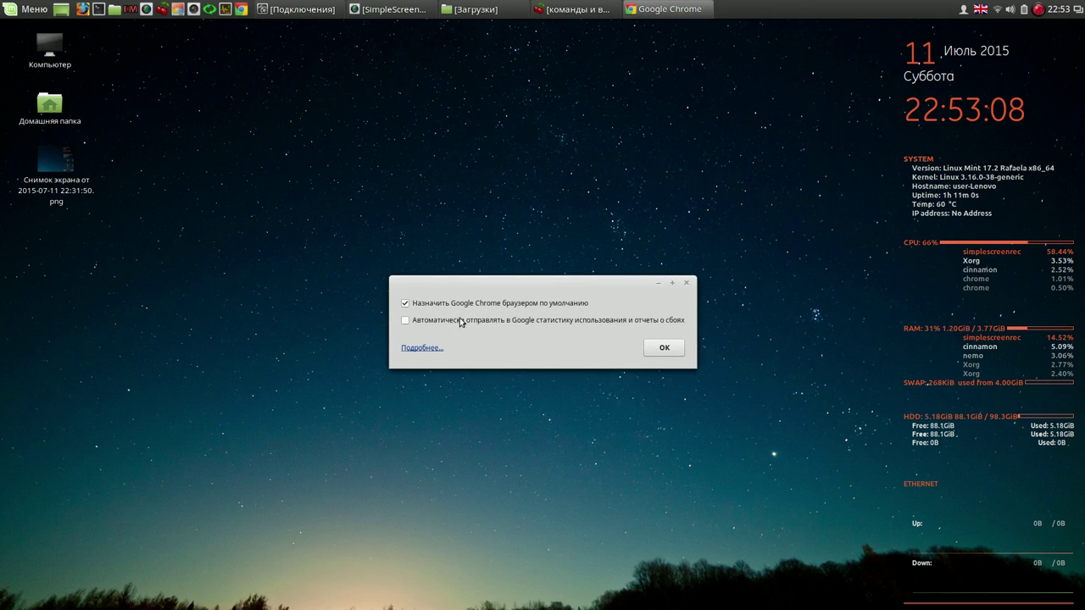
click(663, 346)
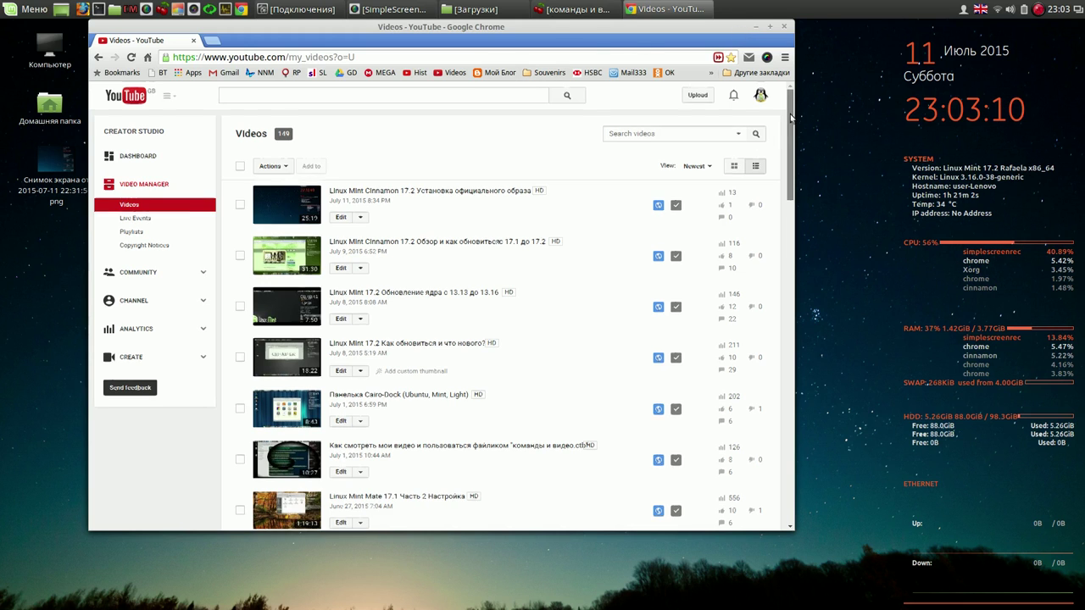
- Look over the YouTube video manager list in Chrome, reposition the browser window and close it
scroll(790, 116, down, 6)
scroll(790, 117, up, 6)
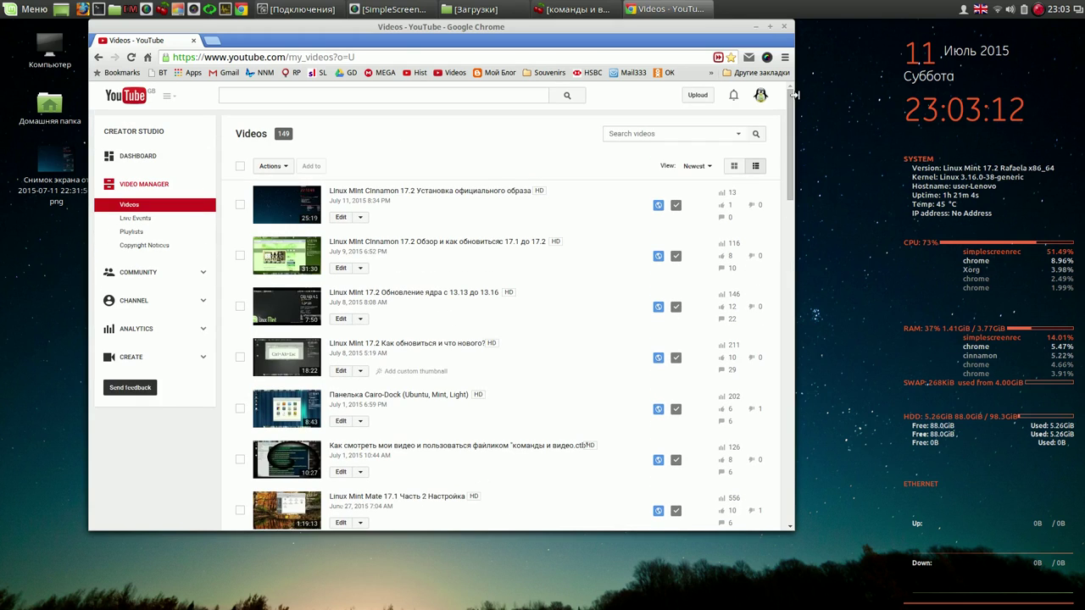
drag(542, 31, 589, 37)
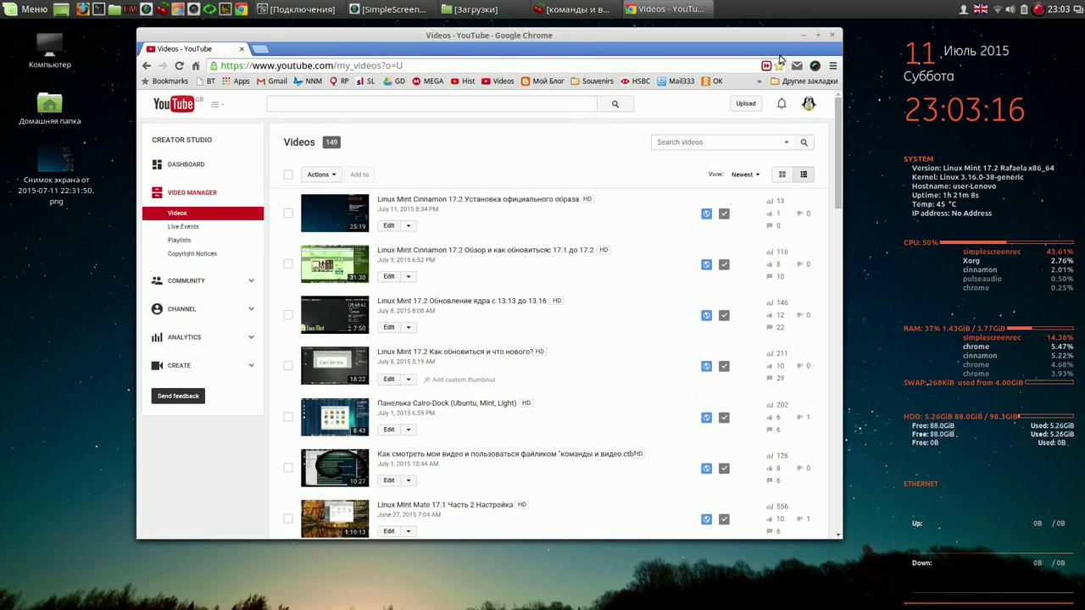
click(832, 36)
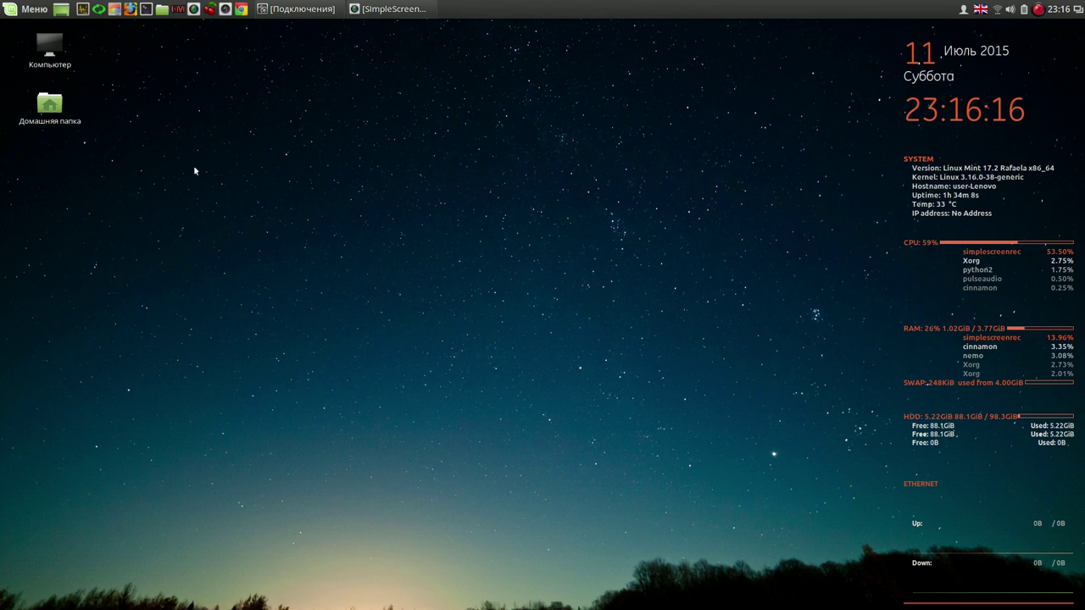
- Remove the Firefox launcher from the panel and uninstall the Firefox browser, authorizing the removal with the account password
right_click(131, 9)
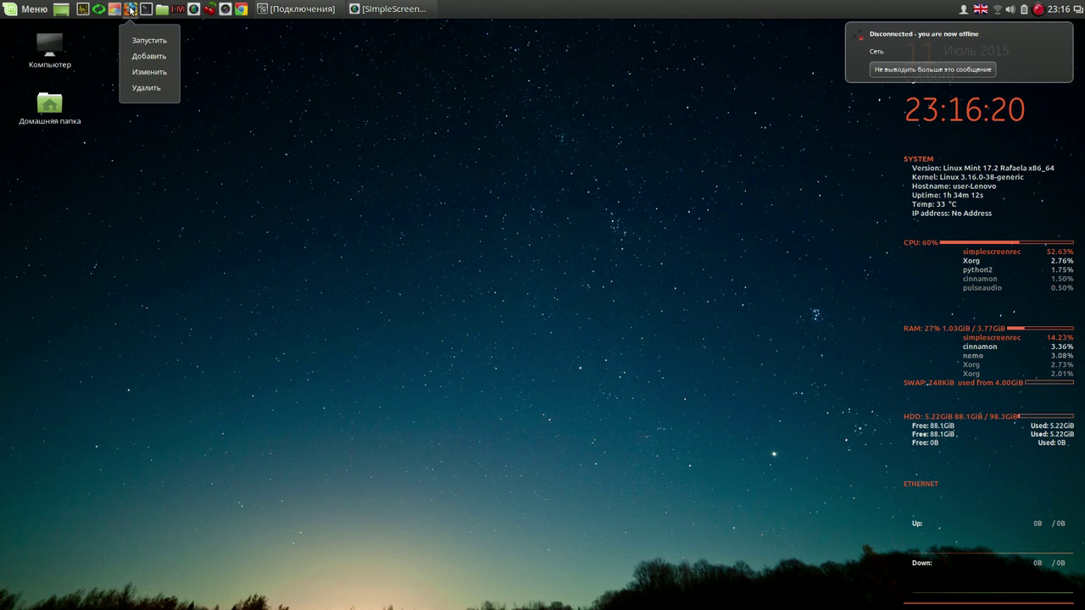
click(145, 88)
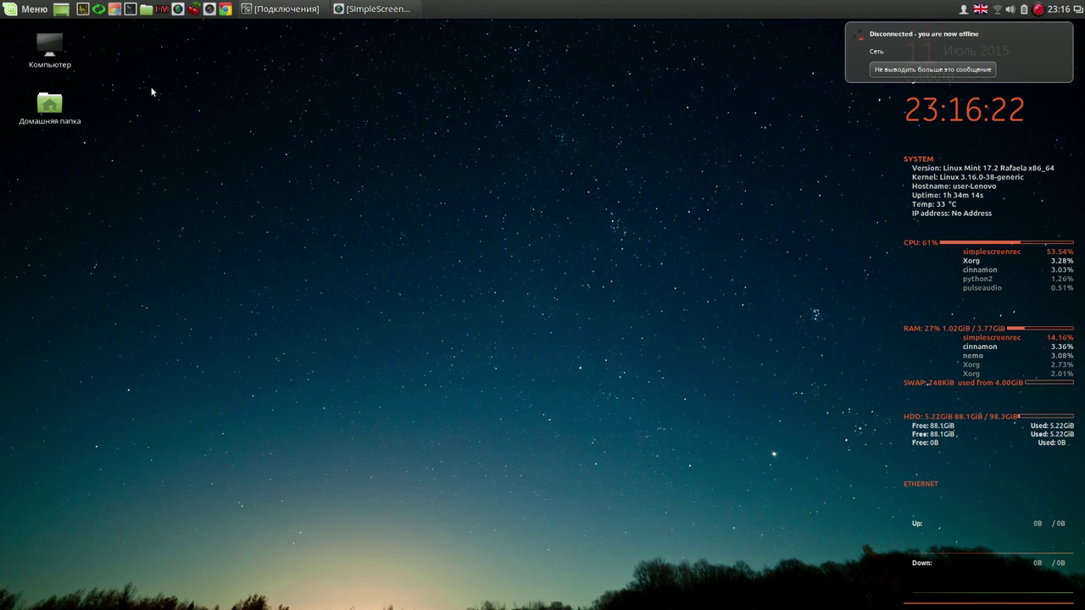
click(34, 10)
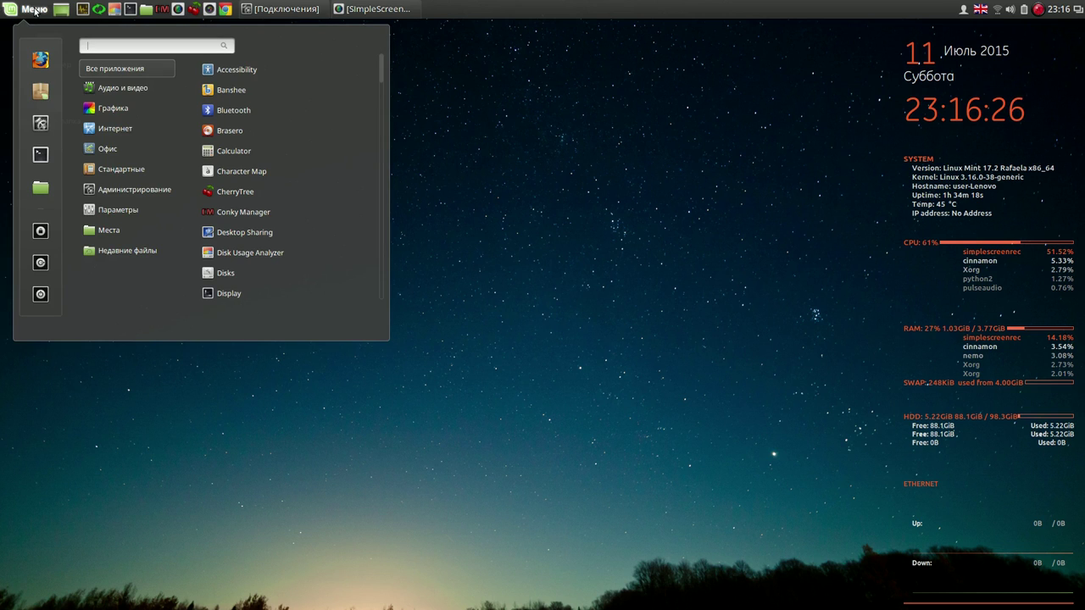
mouse_move(146, 133)
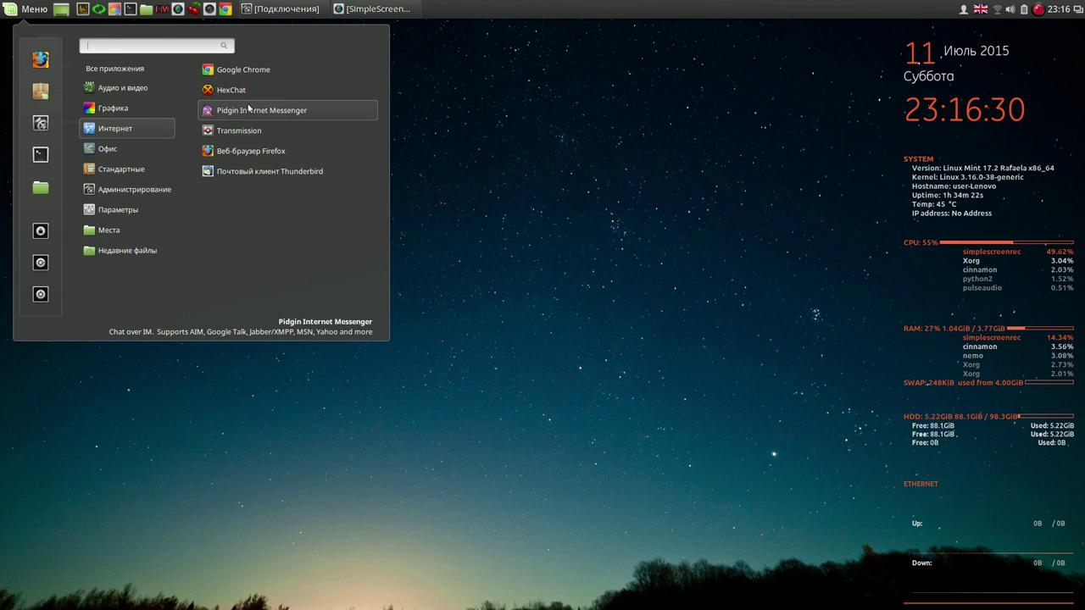
right_click(254, 151)
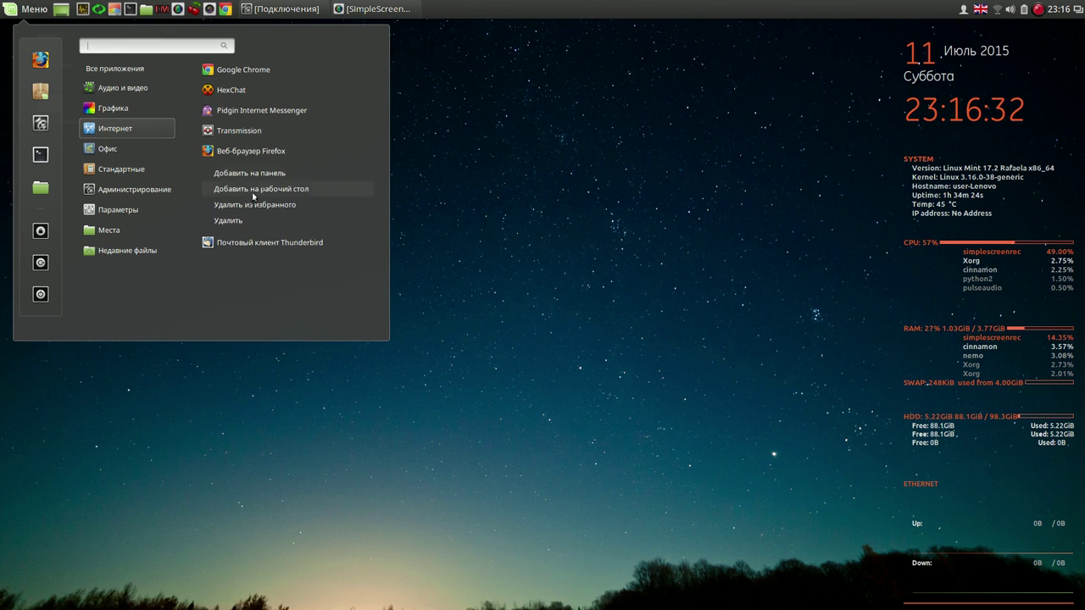
click(230, 221)
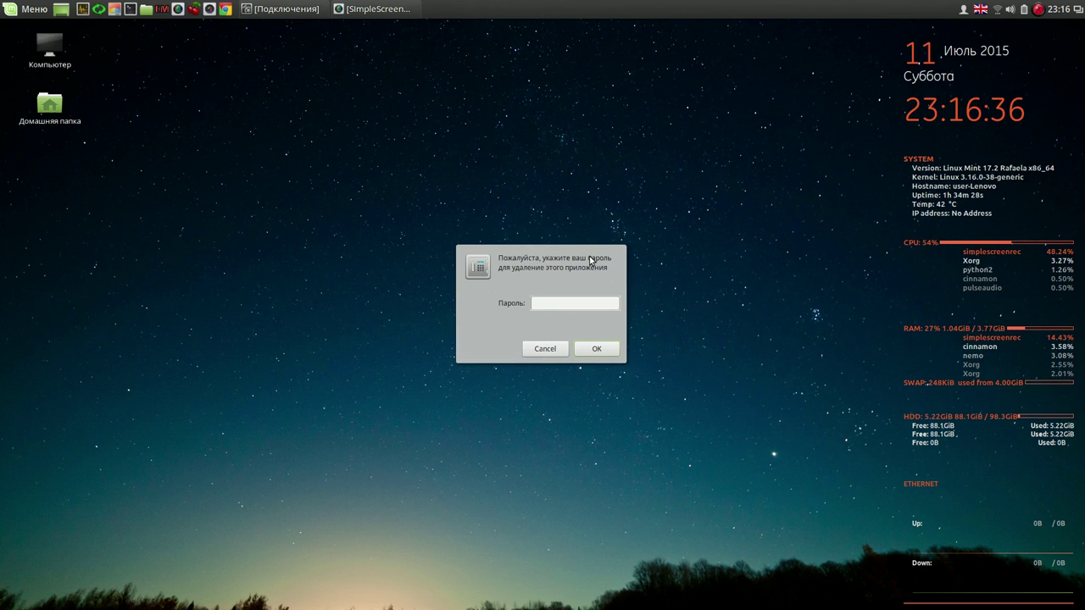
text(**)
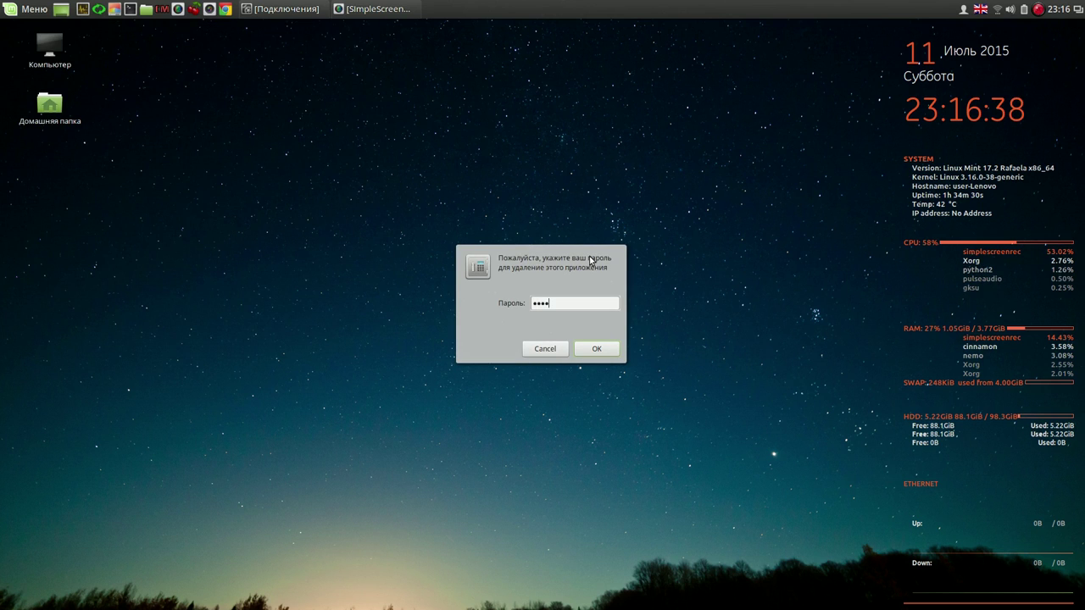
click(598, 348)
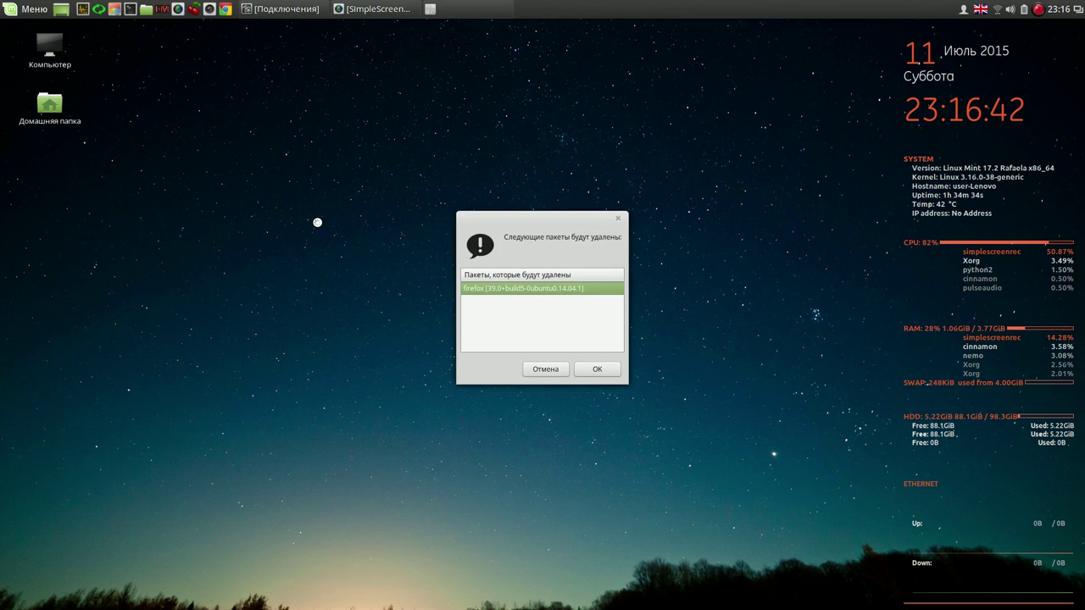
click(599, 369)
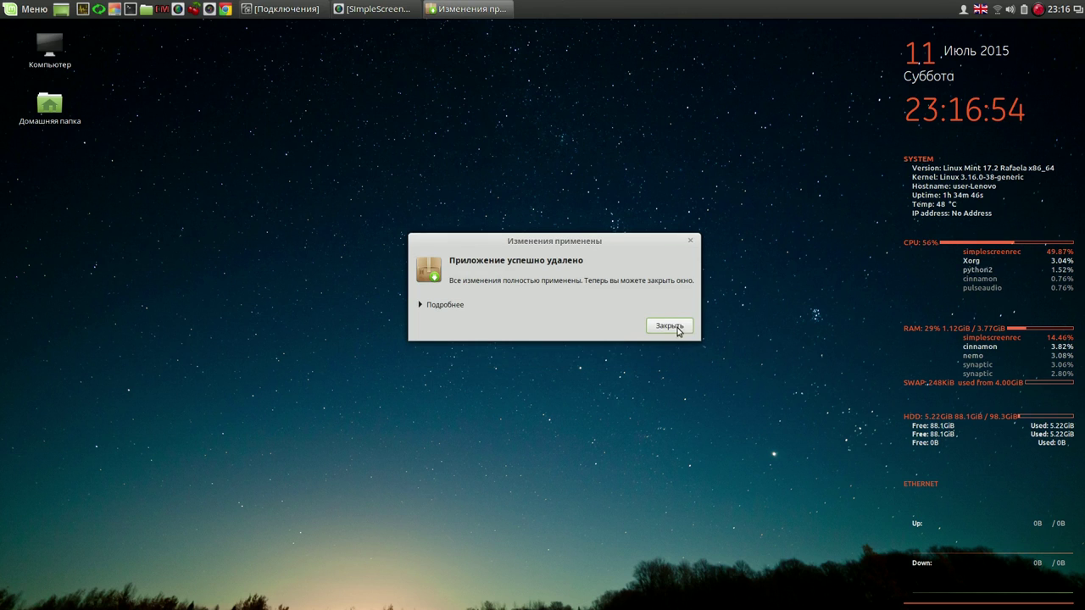
click(669, 326)
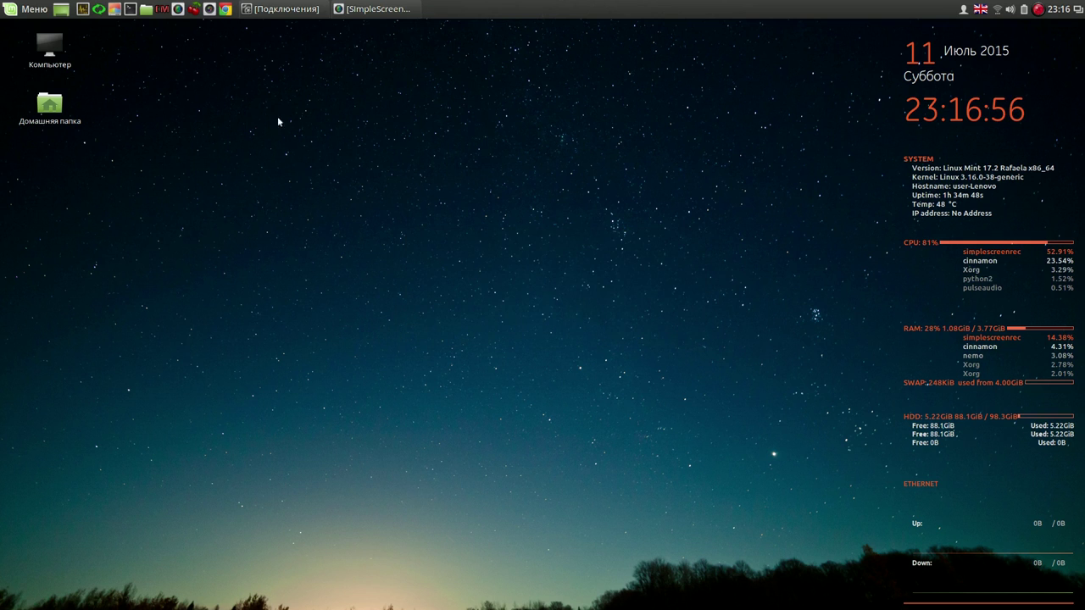
- Uninstall HexChat from the Интернет category, entering the account password and confirming removal of the hexchat package
click(34, 9)
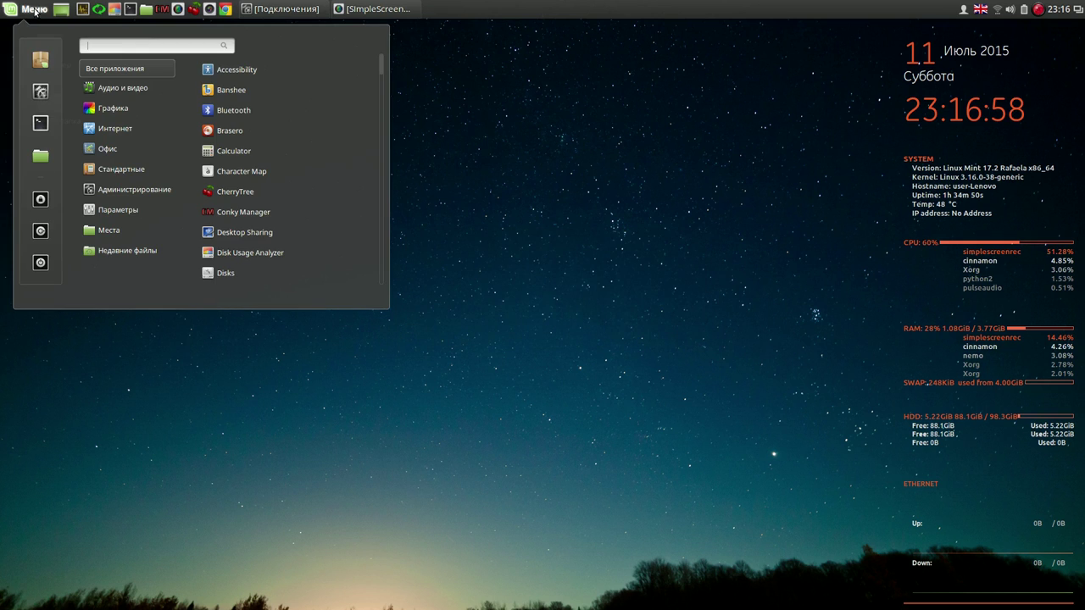
mouse_move(115, 128)
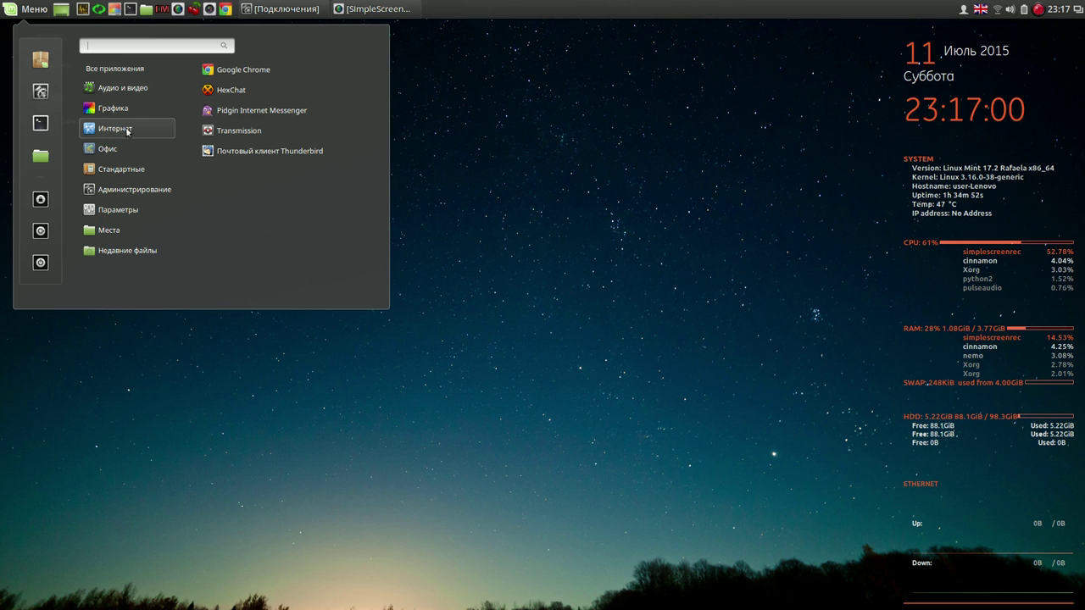
right_click(272, 89)
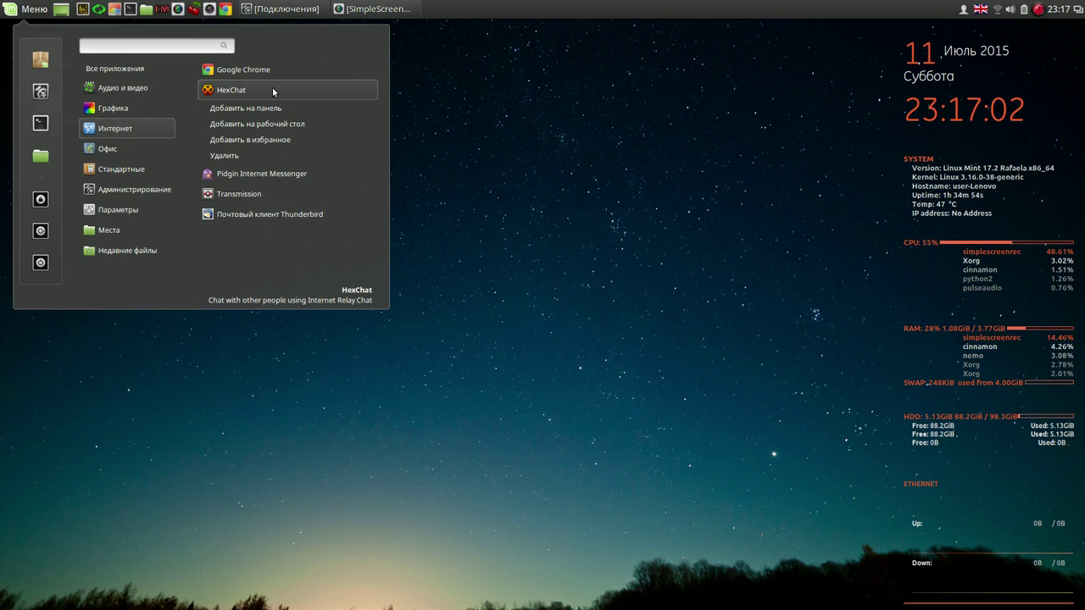
click(222, 156)
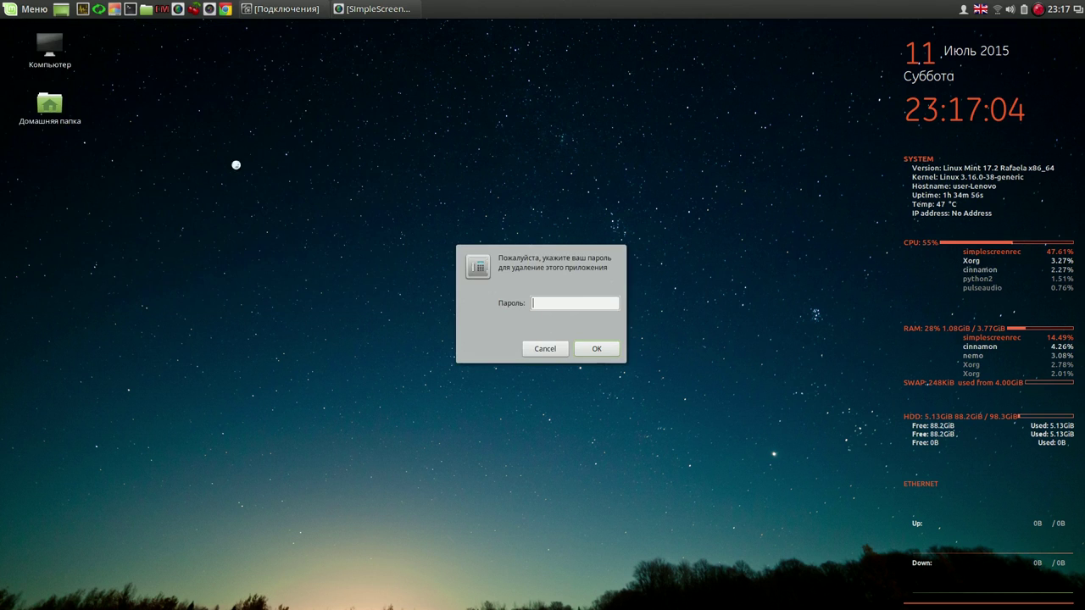
text(••••)
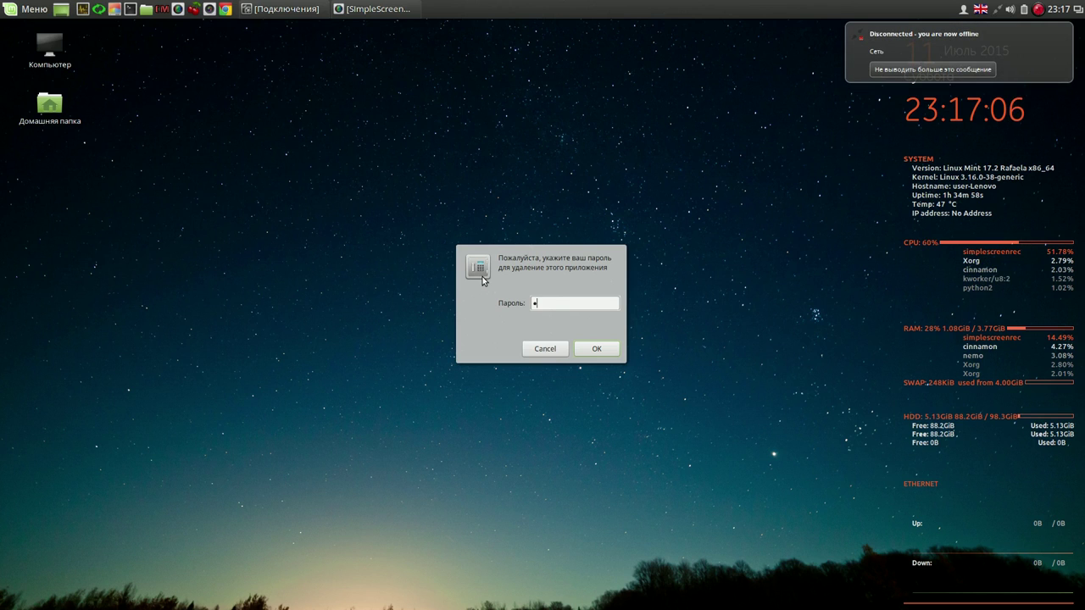
click(598, 350)
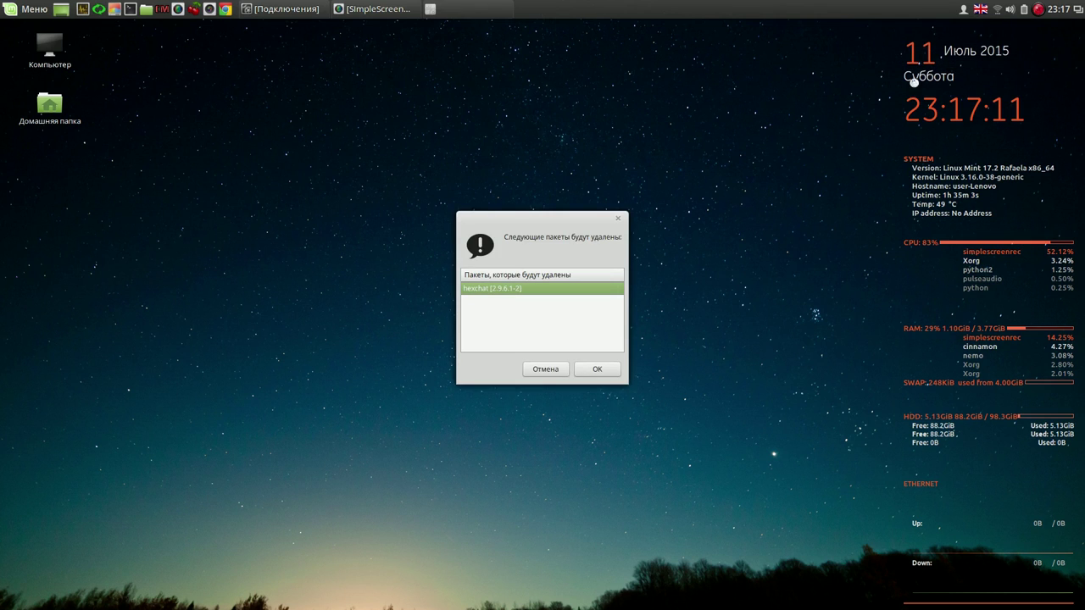
click(597, 369)
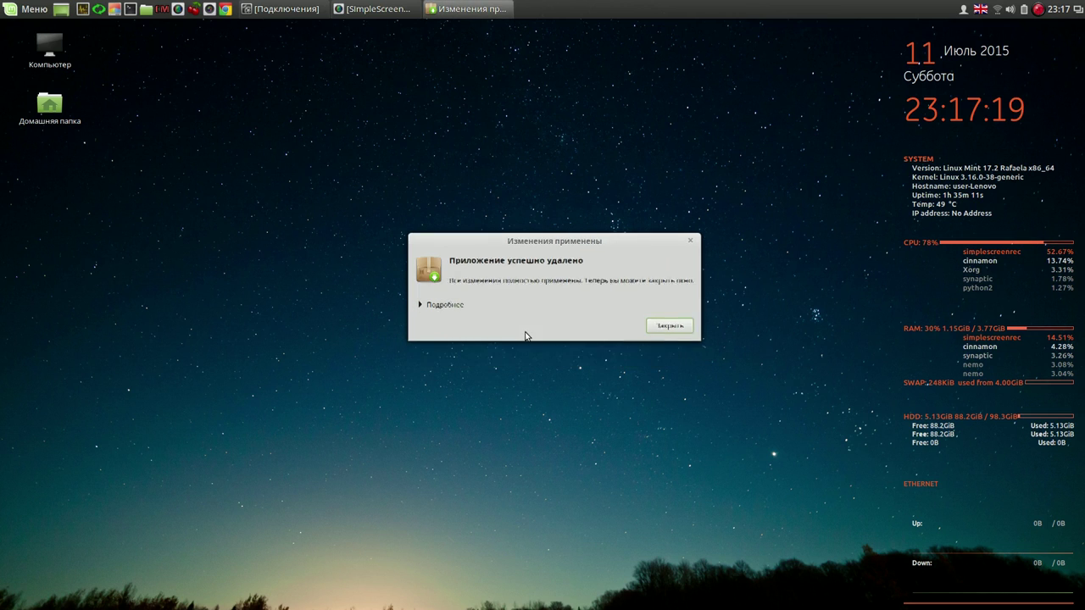
click(669, 325)
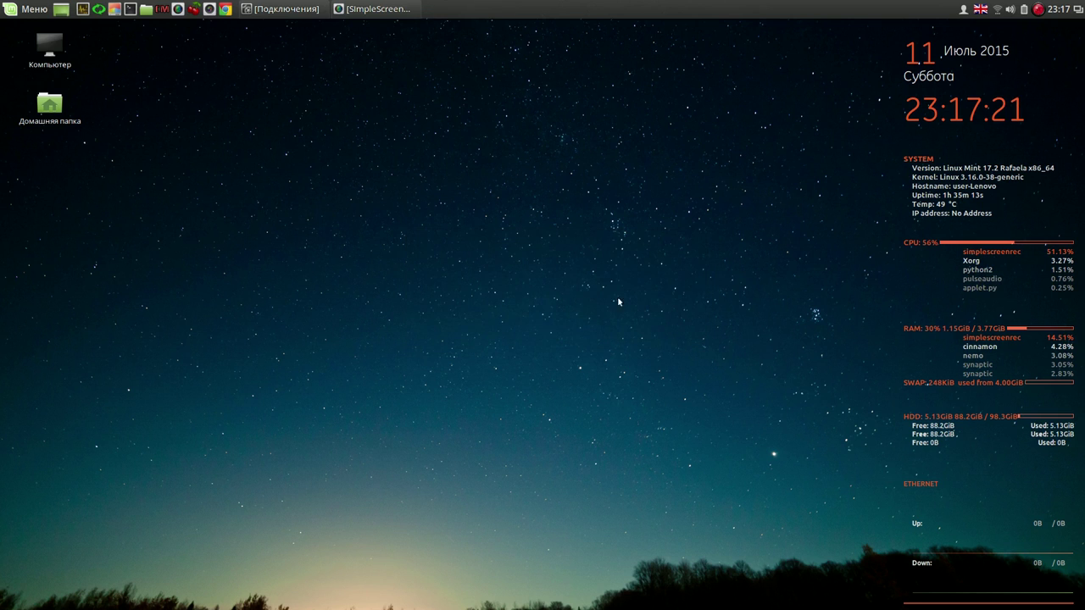
- Uninstall Pidgin Internet Messenger, entering the account password and confirming removal of the pidgin and pidgin-libnotify packages
click(40, 11)
mouse_move(117, 131)
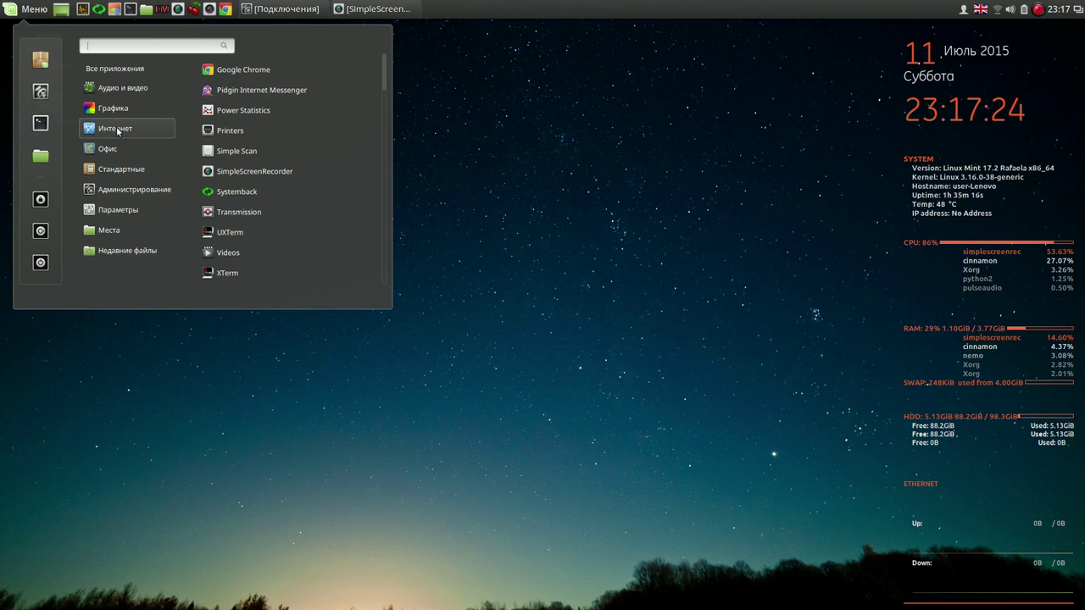
right_click(296, 92)
click(230, 156)
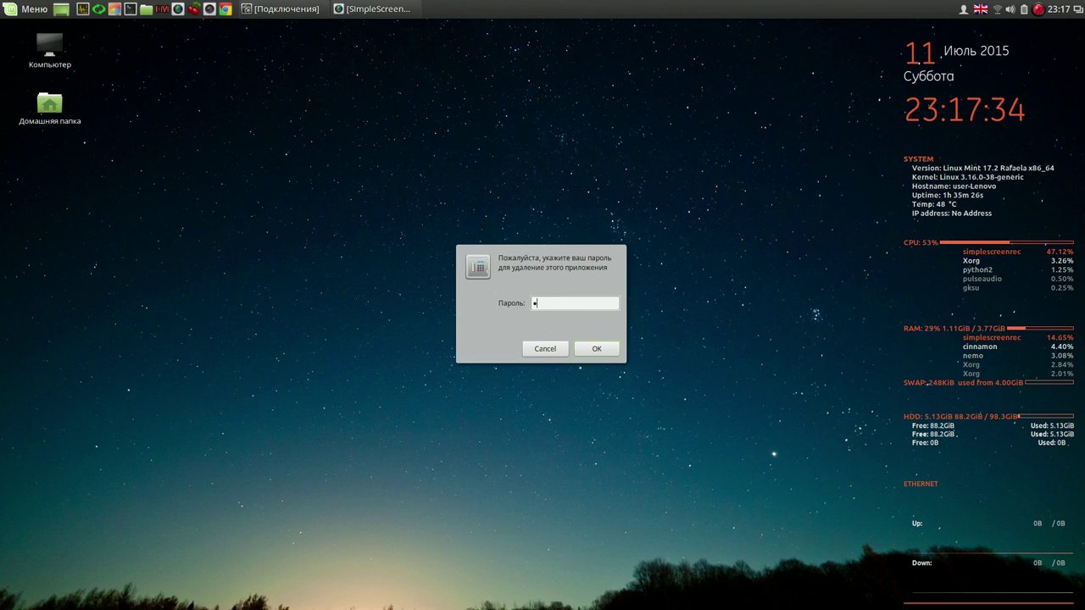
text(•)
click(601, 347)
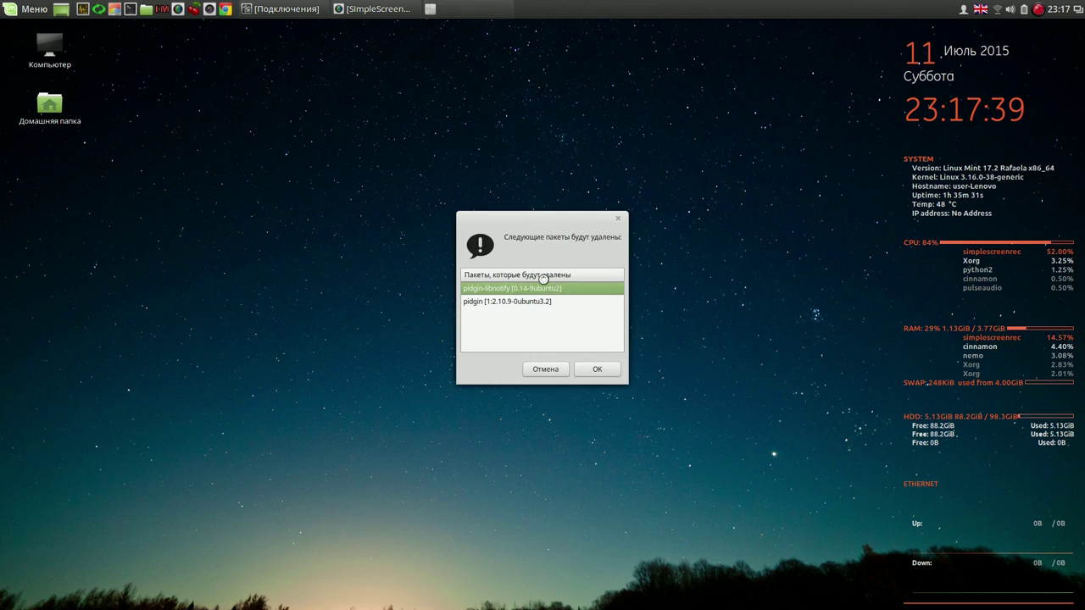
click(601, 372)
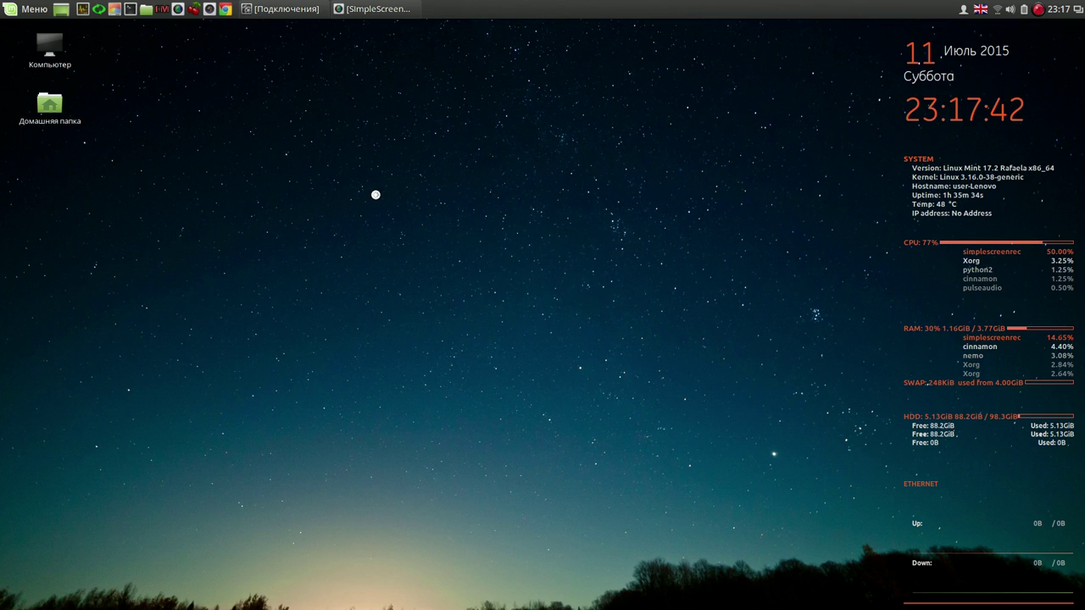
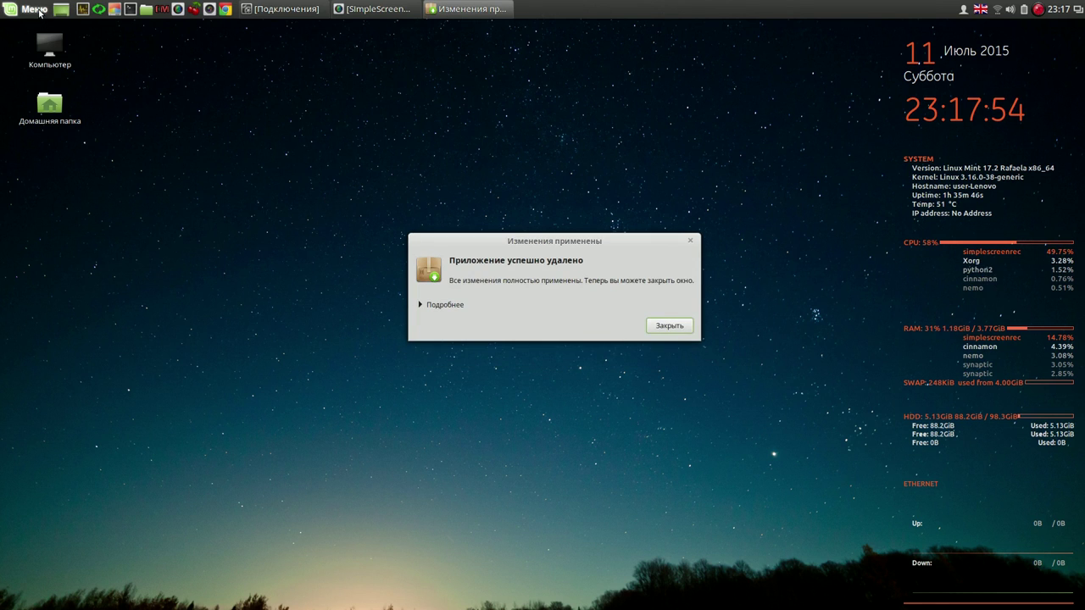
click(670, 325)
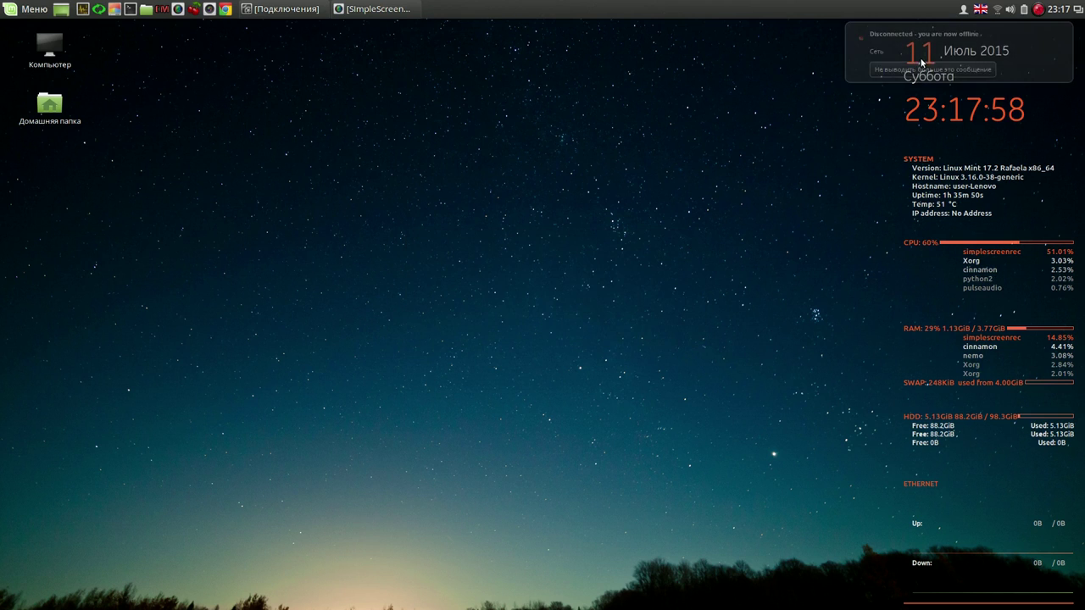
- Uninstall the Thunderbird mail client from the Интернет category, entering the account password and confirming removal of the thunderbird and thunderbird-gnome-support packages
click(35, 9)
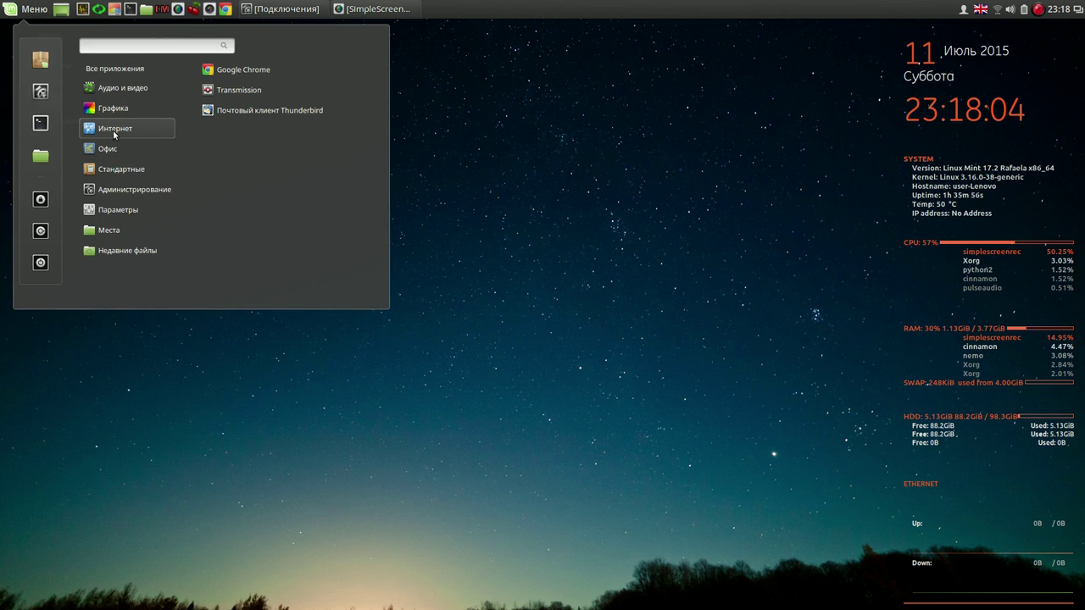
right_click(296, 111)
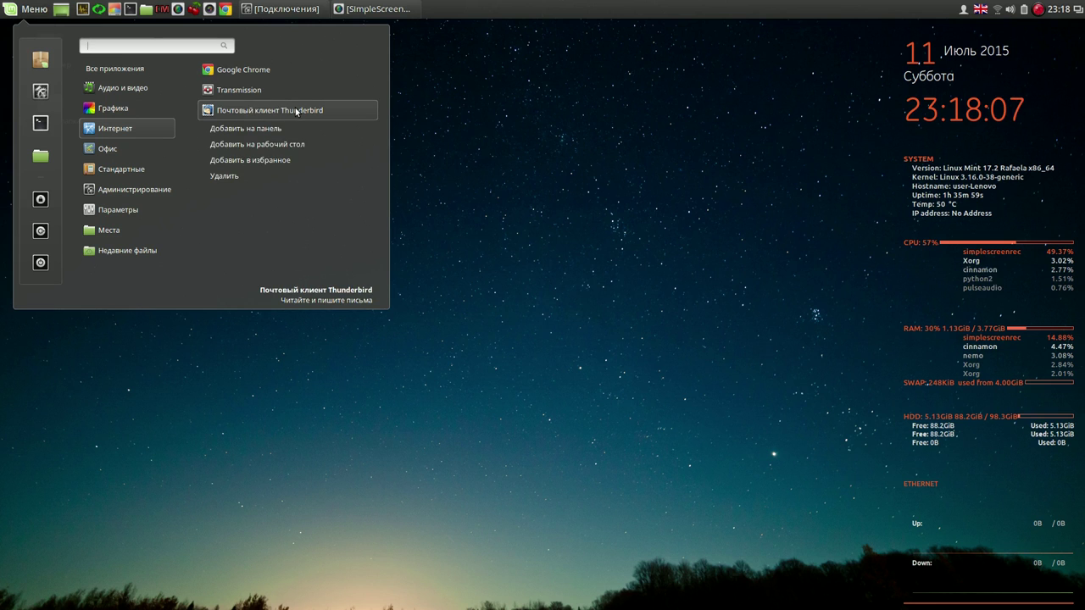
click(234, 176)
text(••••)
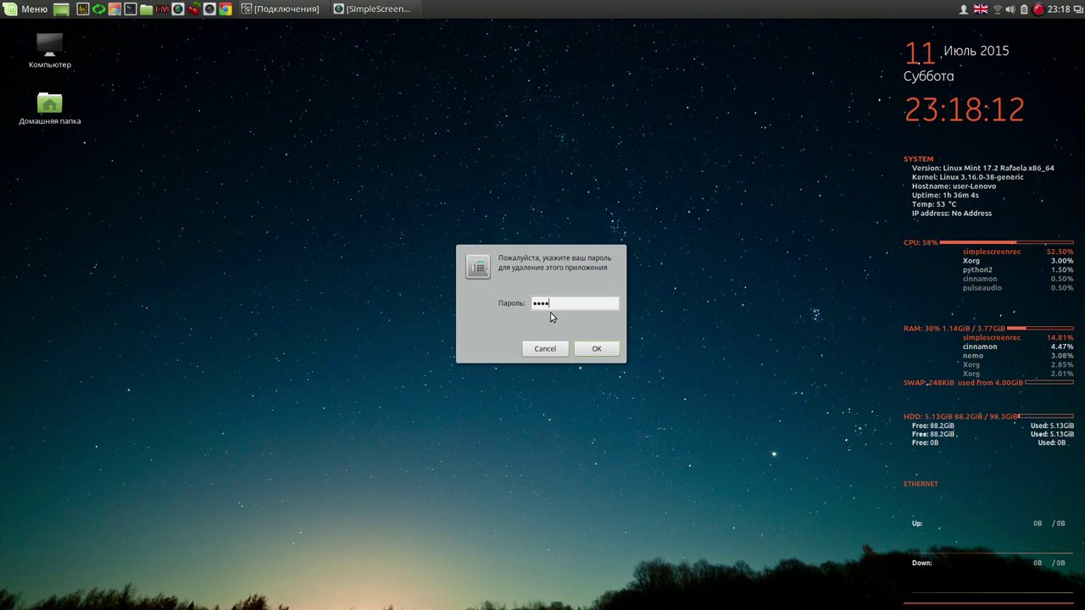
click(599, 348)
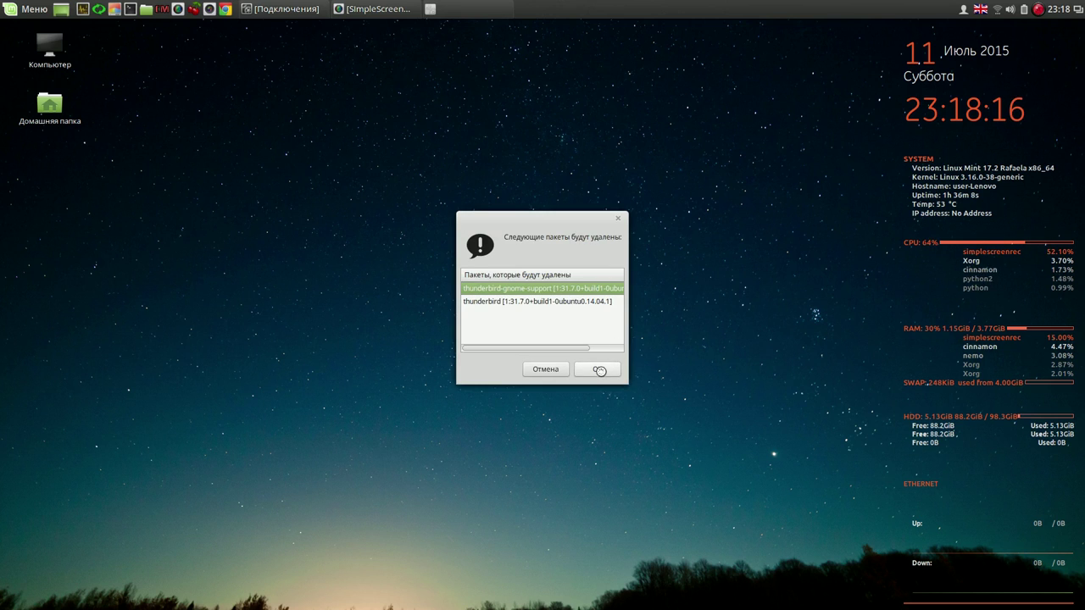
click(599, 370)
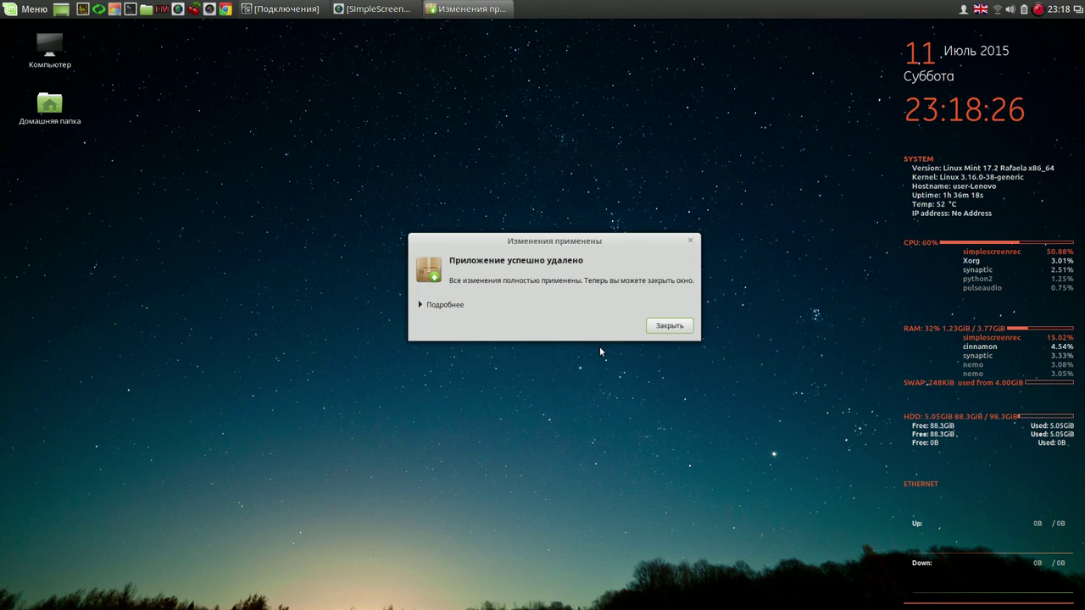
click(669, 325)
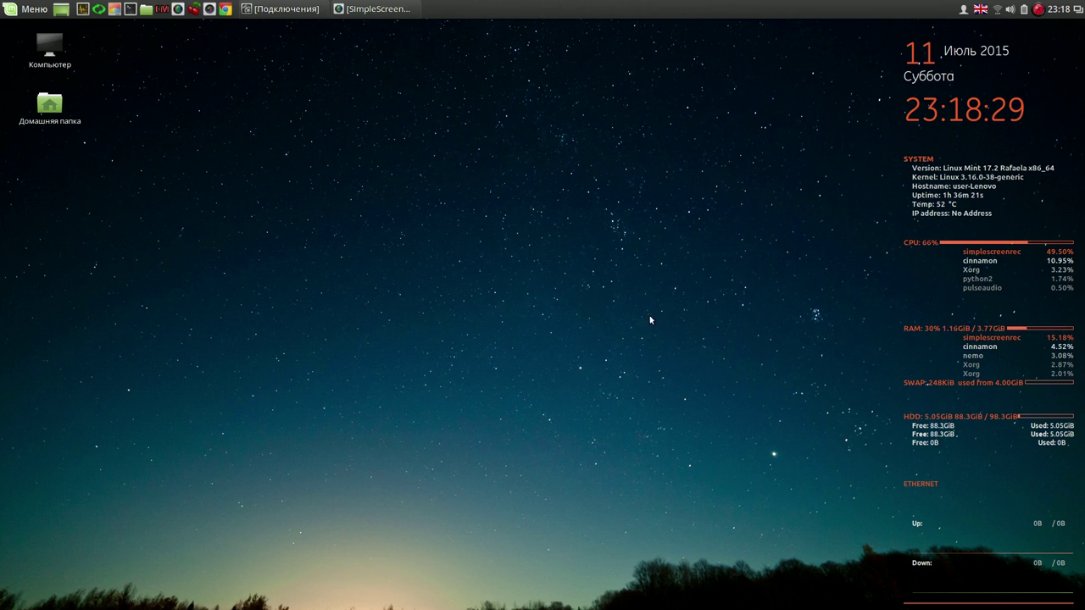
- Review the applications remaining in the Интернет, Графика and Аудио и видео categories, leaving them installed
click(36, 10)
mouse_move(123, 128)
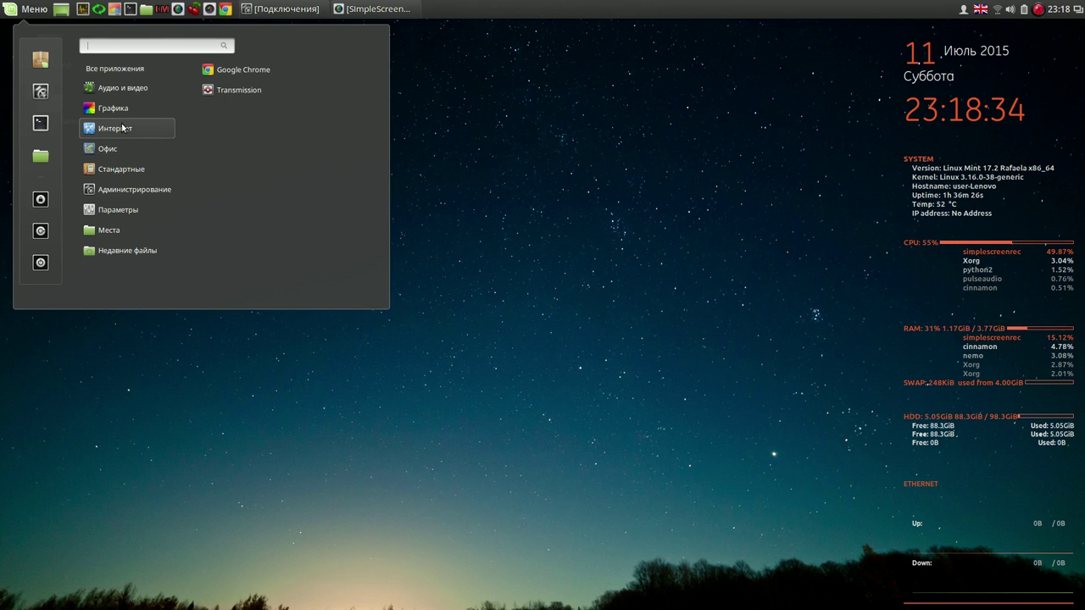
mouse_move(123, 109)
mouse_move(127, 89)
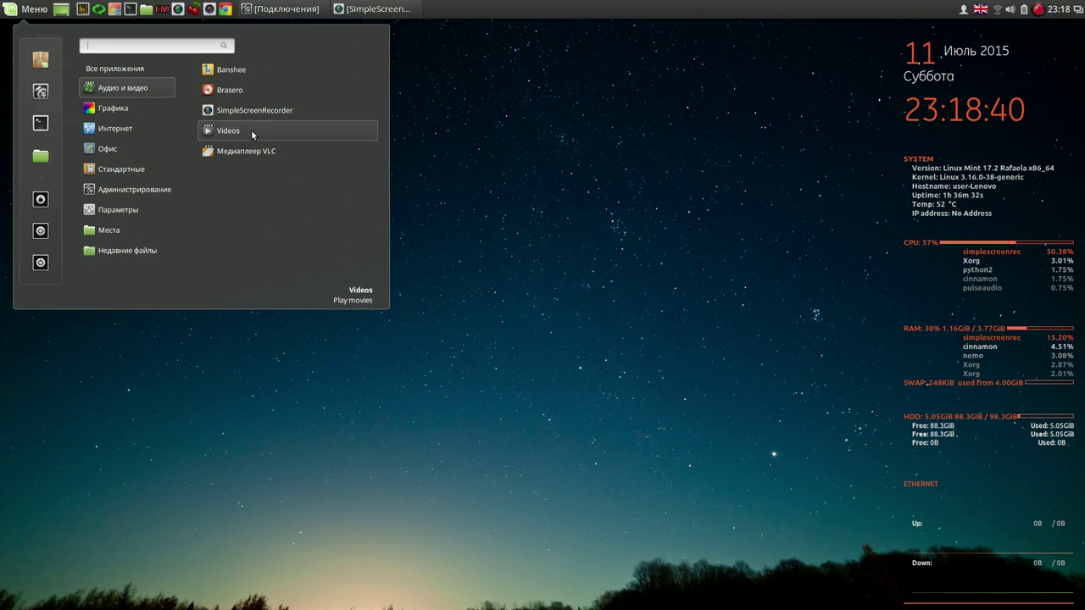
click(516, 12)
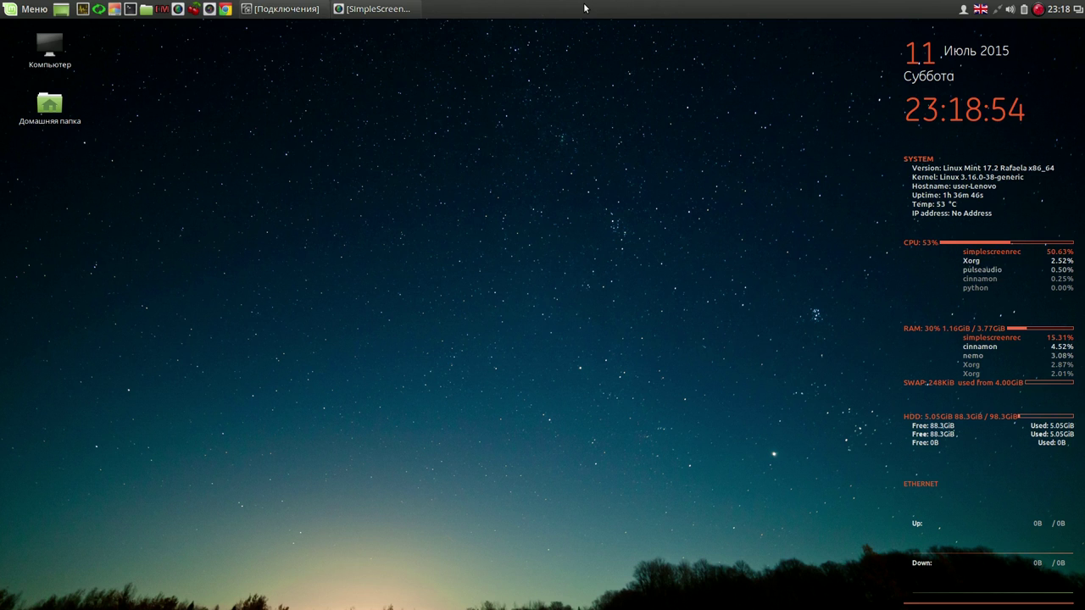
click(1037, 9)
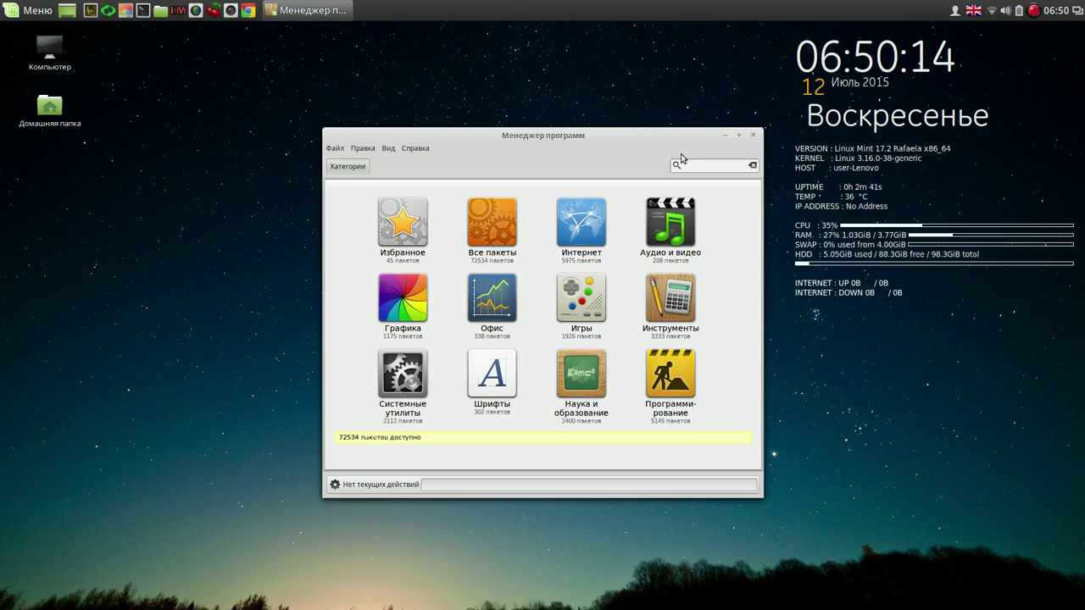
- Find openshot in the software manager and install the video editor package
text(sho)
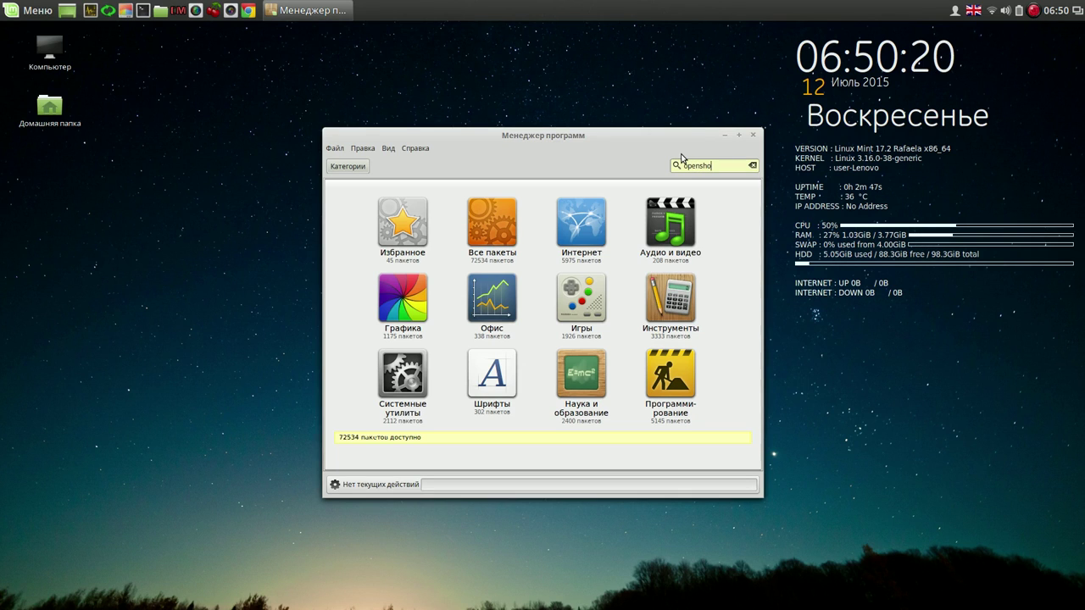
text(t)
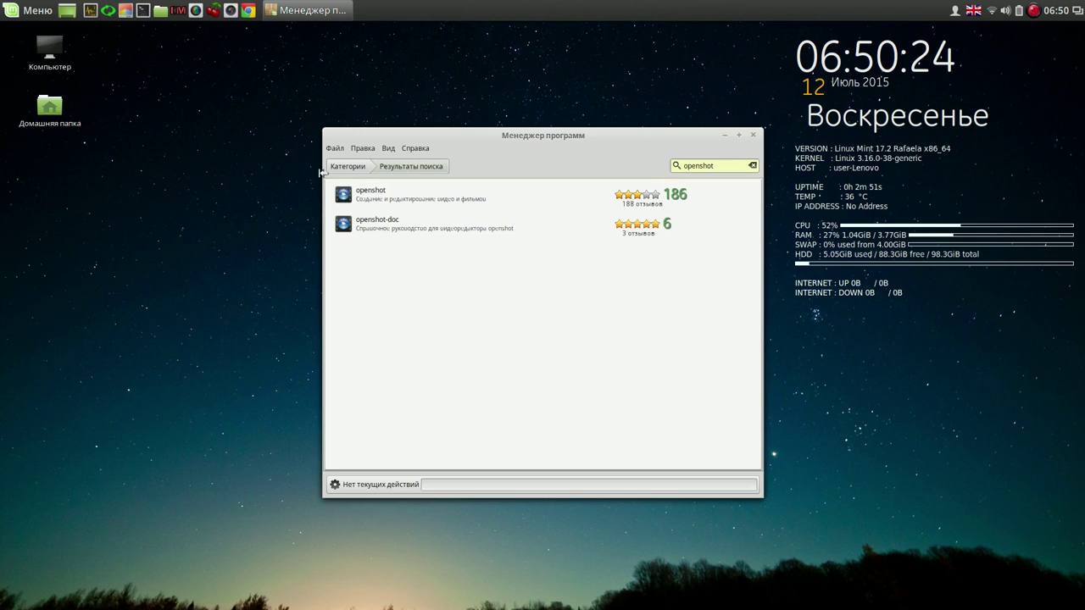
click(375, 193)
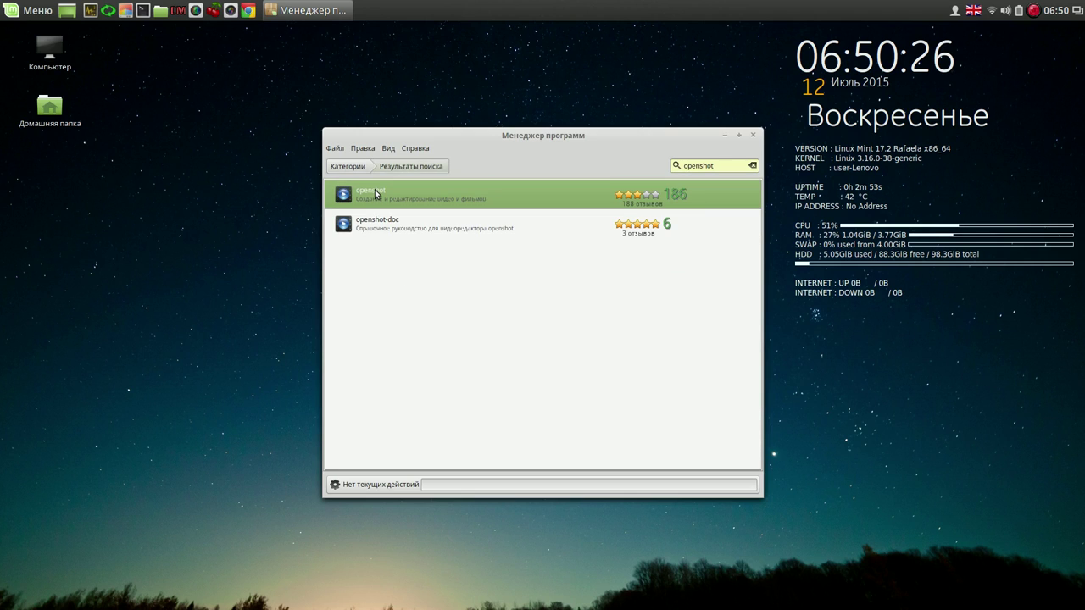
click(375, 193)
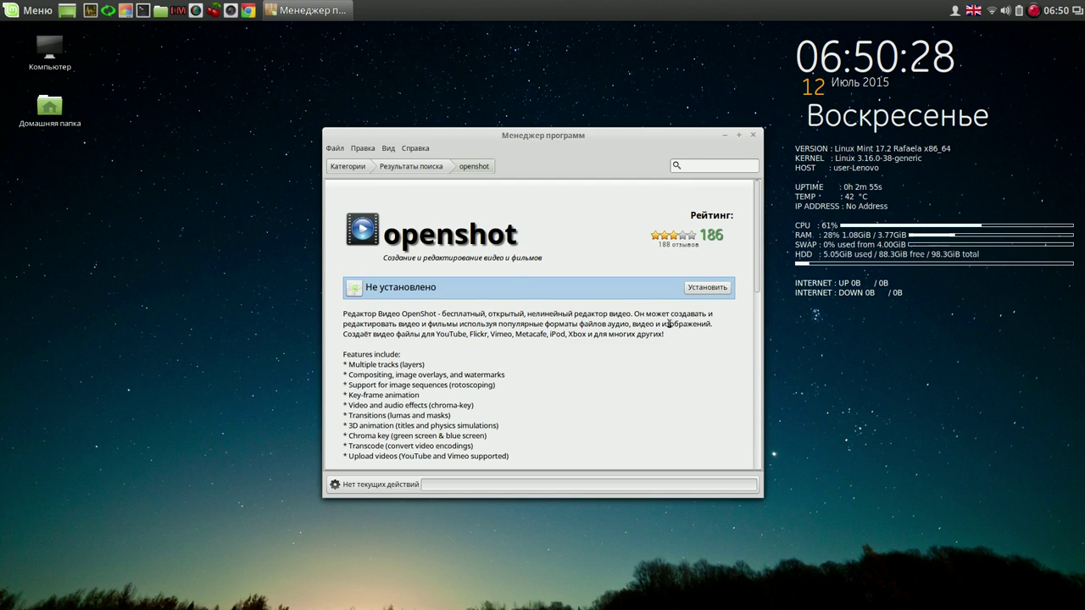
click(712, 287)
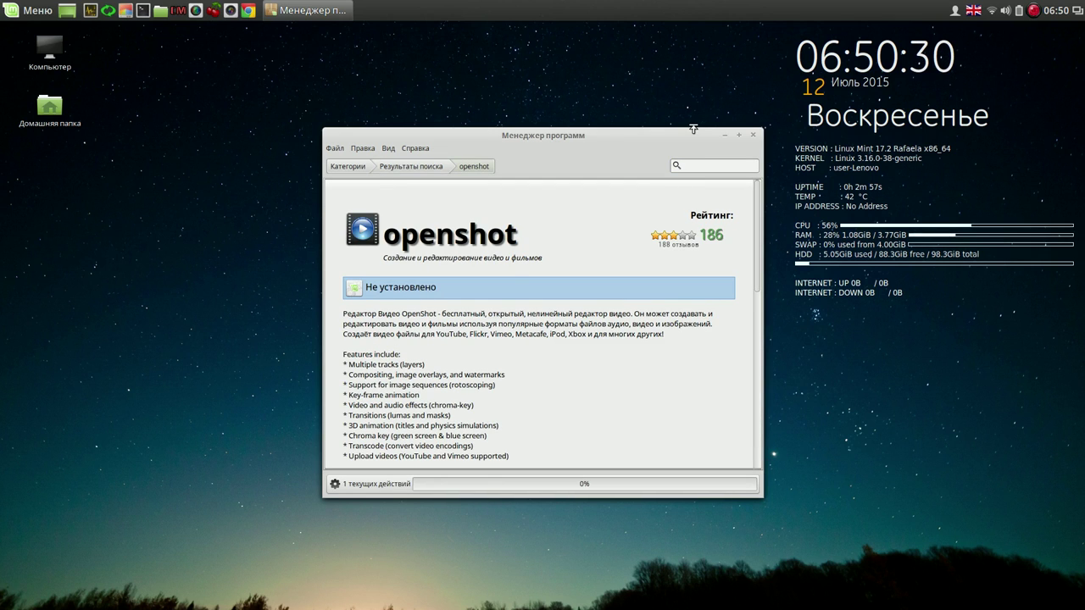
click(1033, 10)
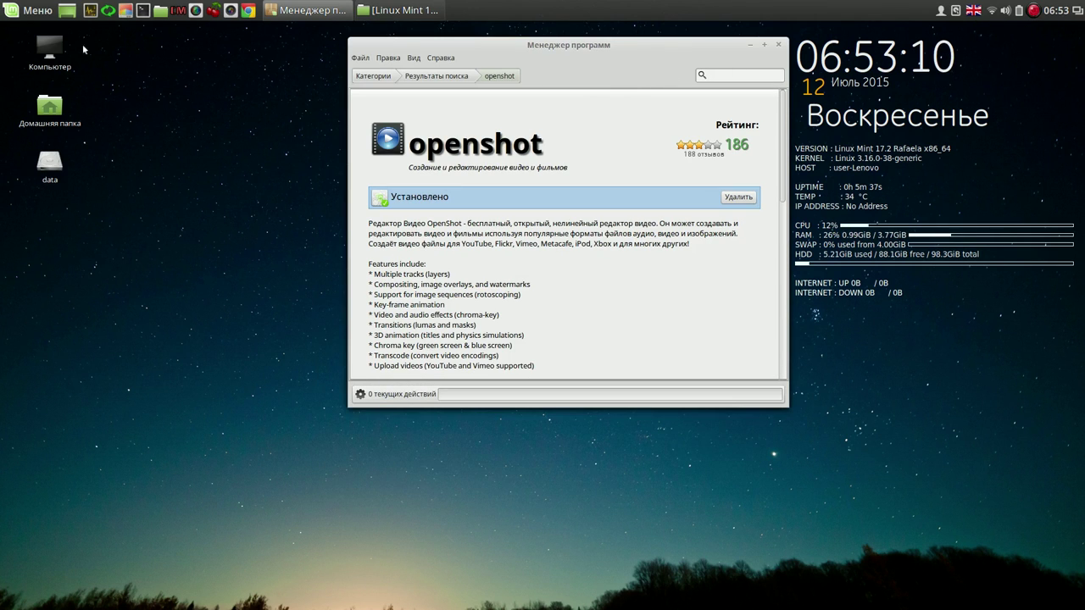
- Launch OpenShot Video Editor from the Аудио и видео category and move its error message clear of the main window
click(41, 12)
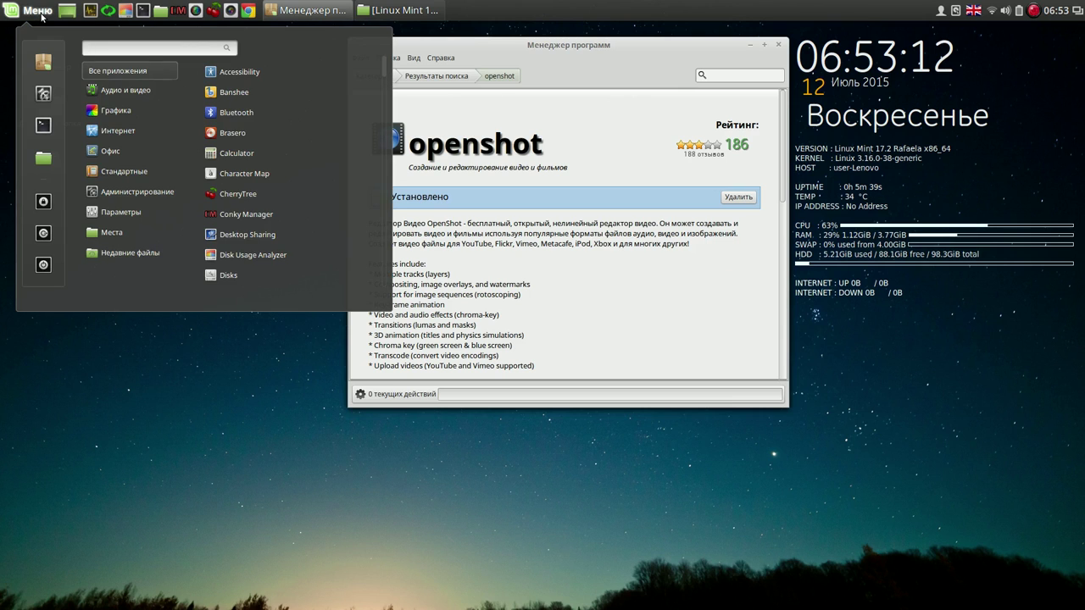
mouse_move(125, 97)
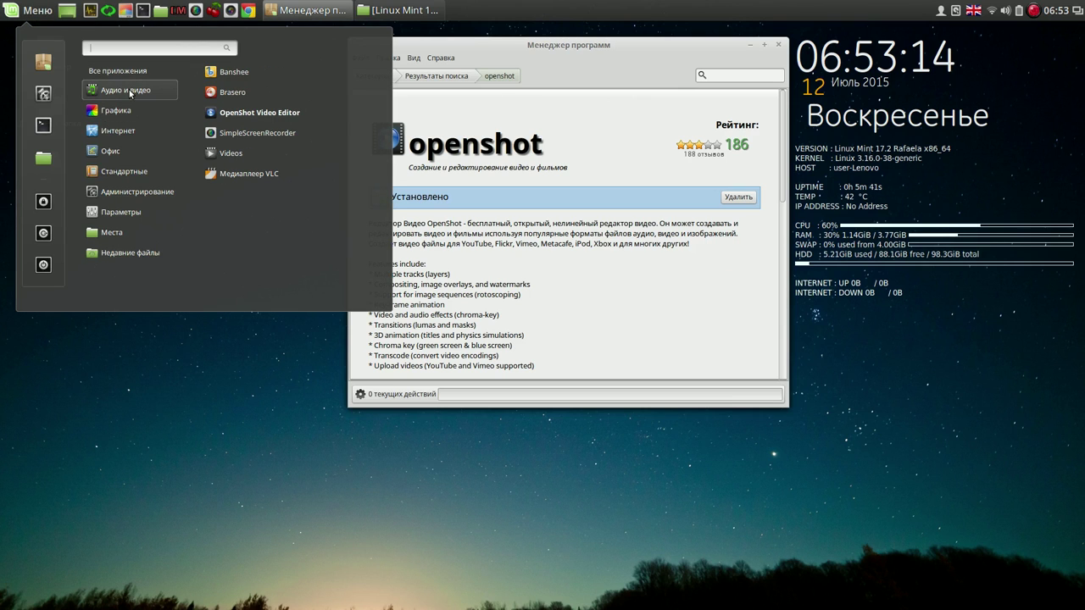
click(303, 113)
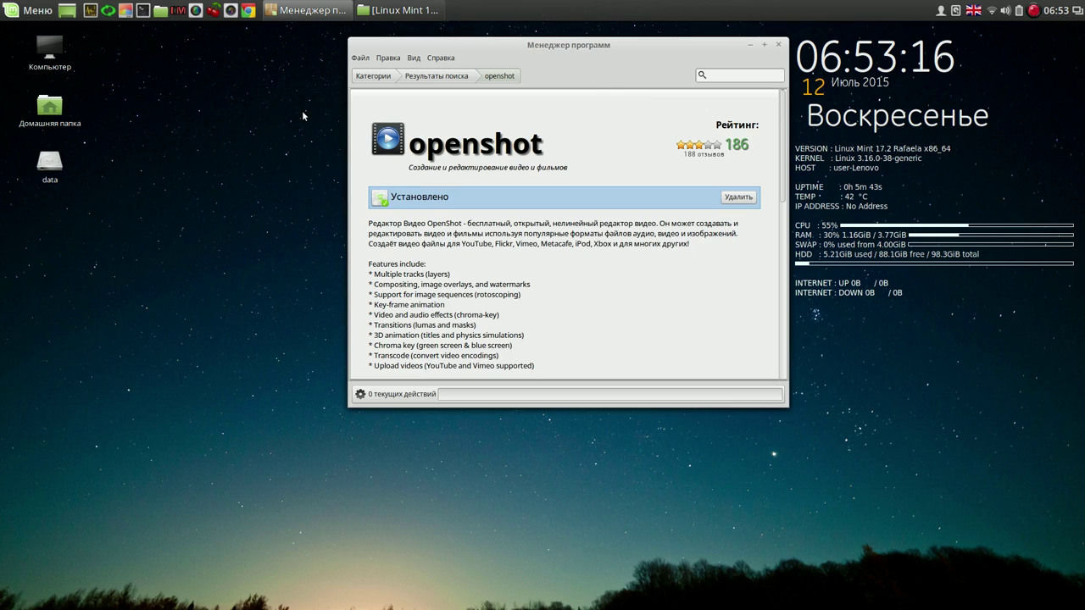
drag(499, 245, 304, 77)
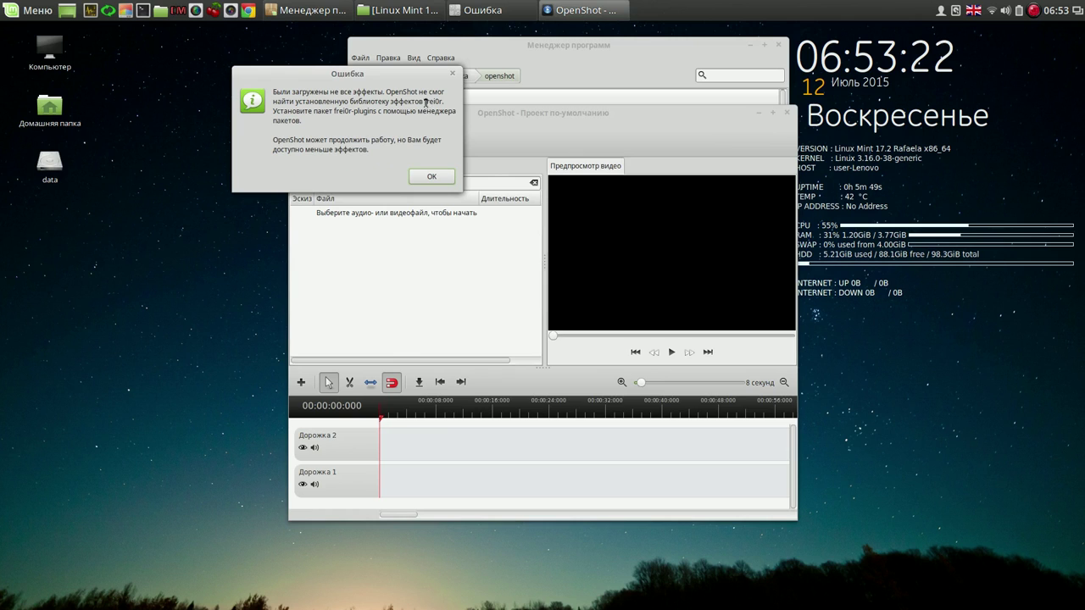
- Copy the library name frei0r from the OpenShot error message, dismiss the message and close OpenShot
drag(425, 103, 438, 102)
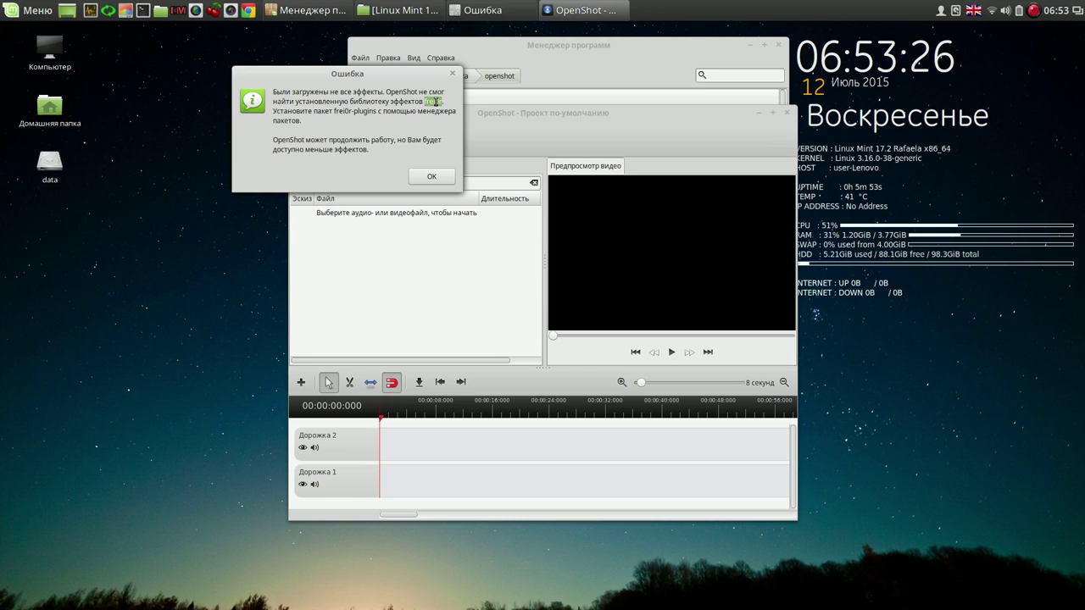
right_click(436, 102)
click(446, 124)
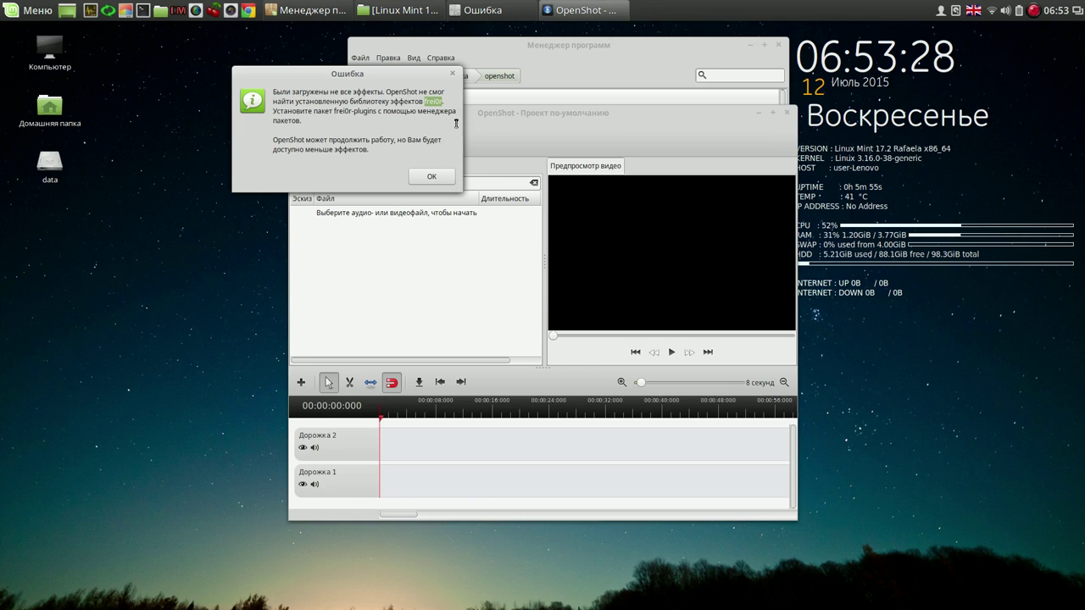
click(438, 179)
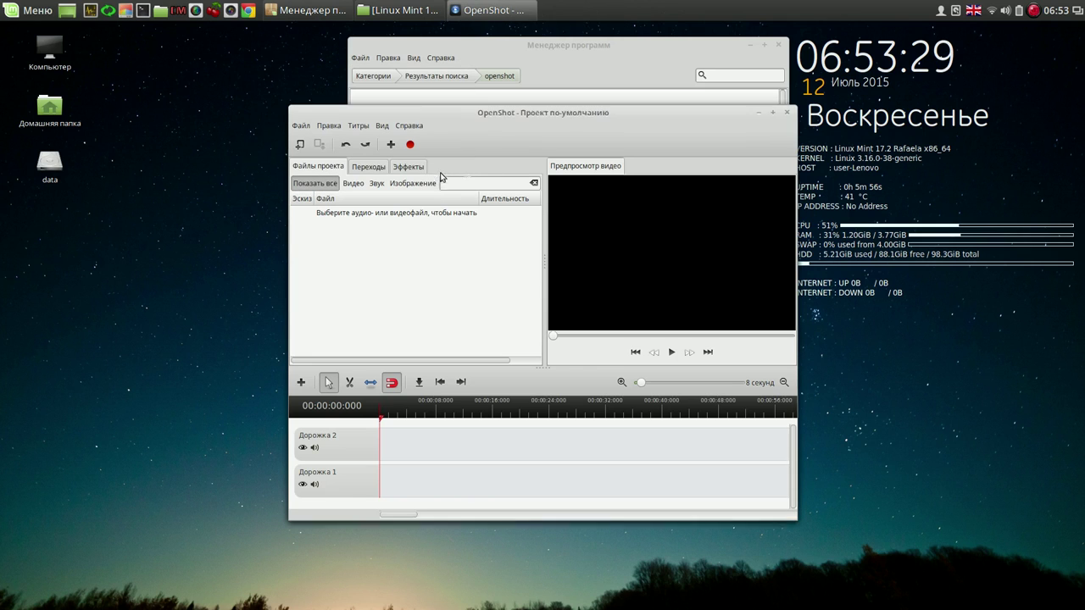
click(786, 113)
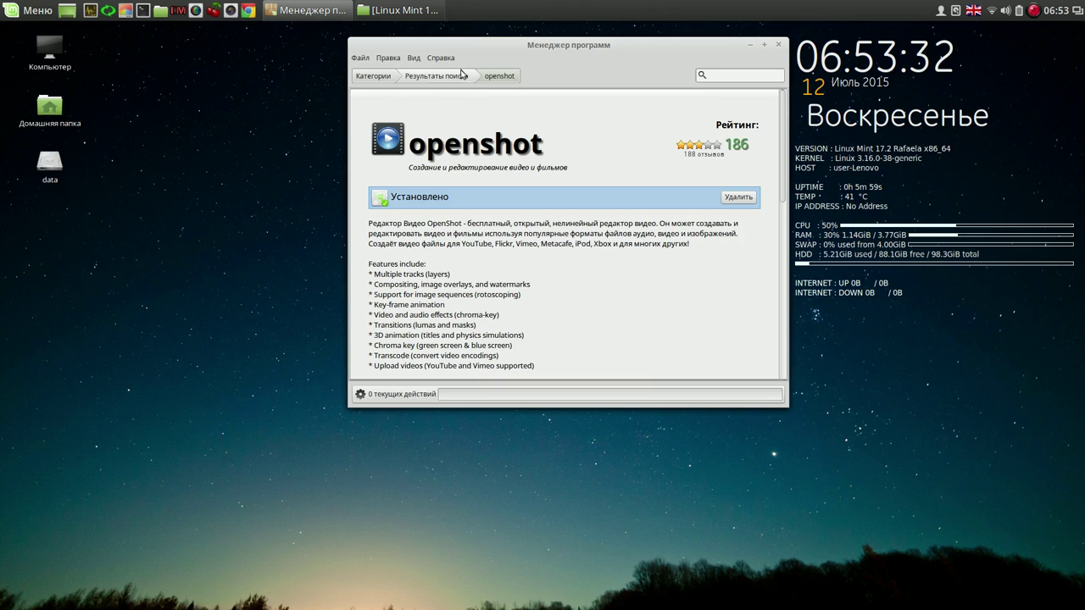
- Search the software manager for the copied name frei0r and install the frei0r-plugins package
right_click(731, 76)
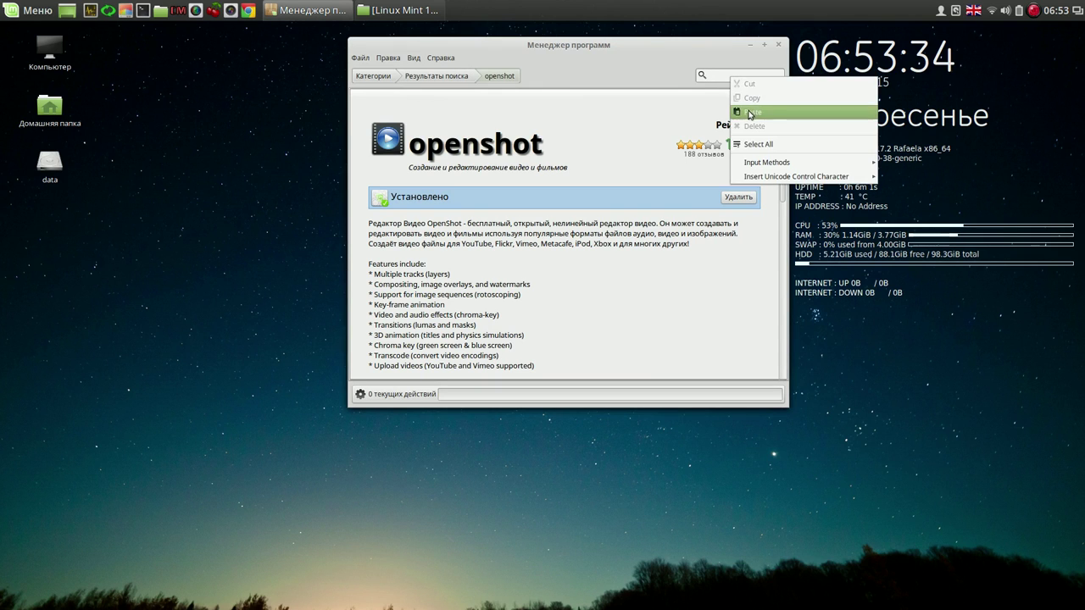
click(749, 113)
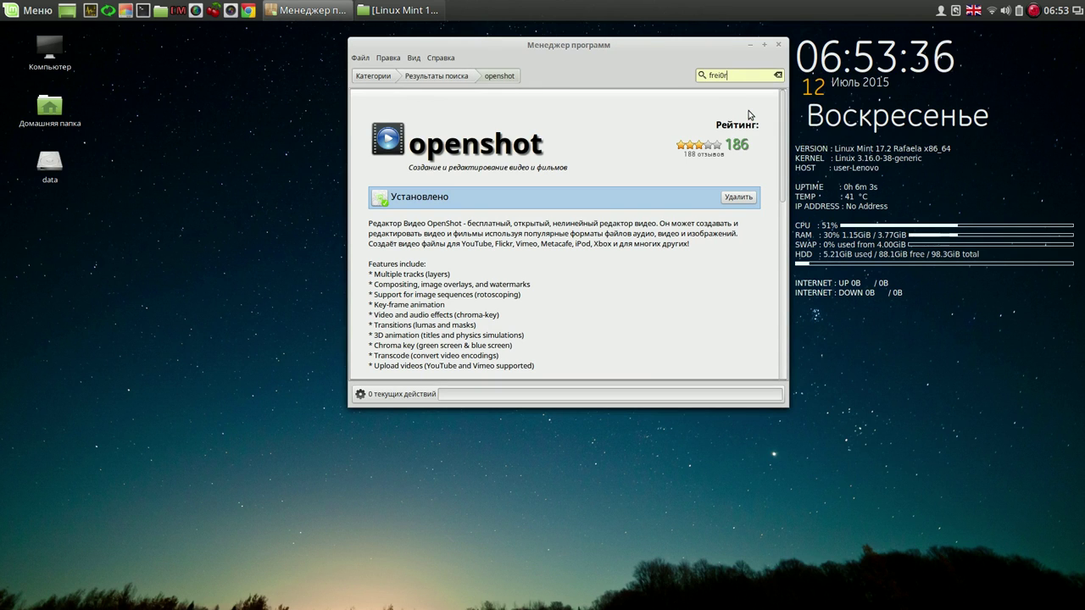
key(Return)
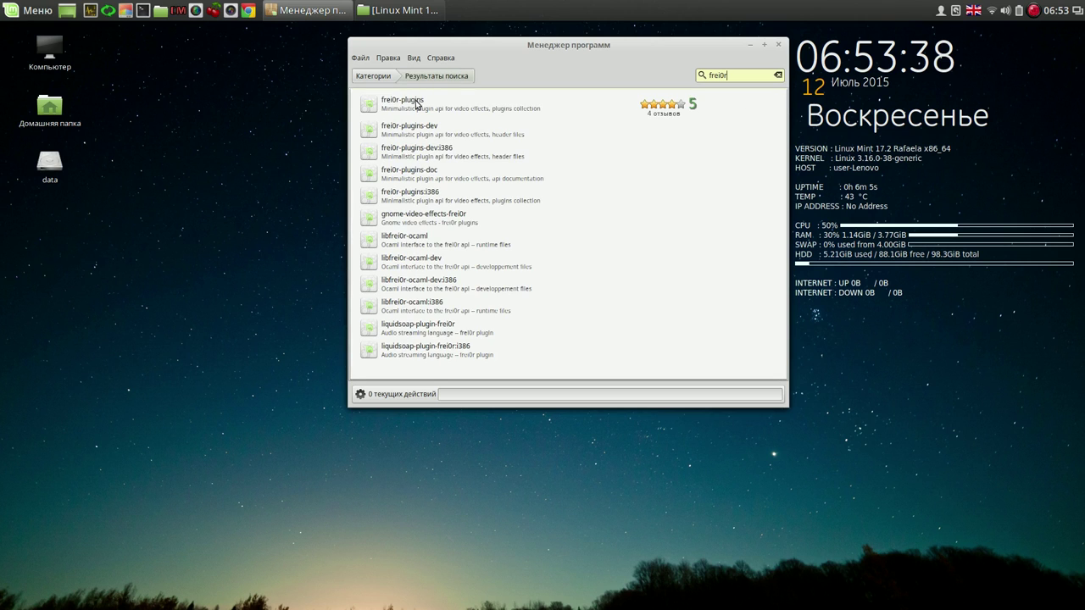
click(415, 104)
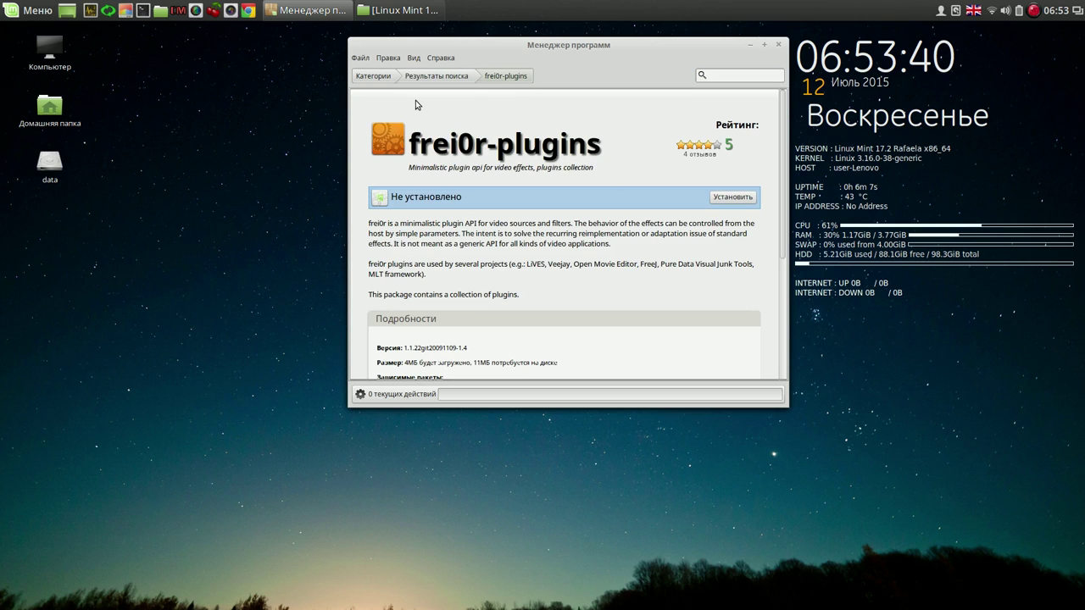
click(736, 196)
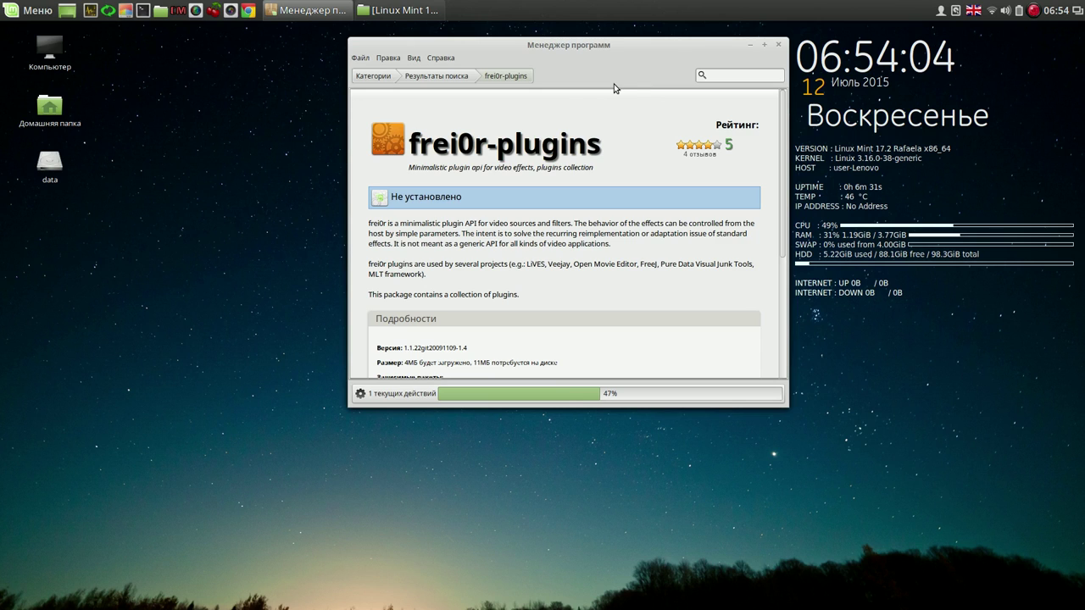
- Switch to CherryTree and open the "list missing recommended packages" note under Команды для терминала Linux, Системные команды
click(214, 16)
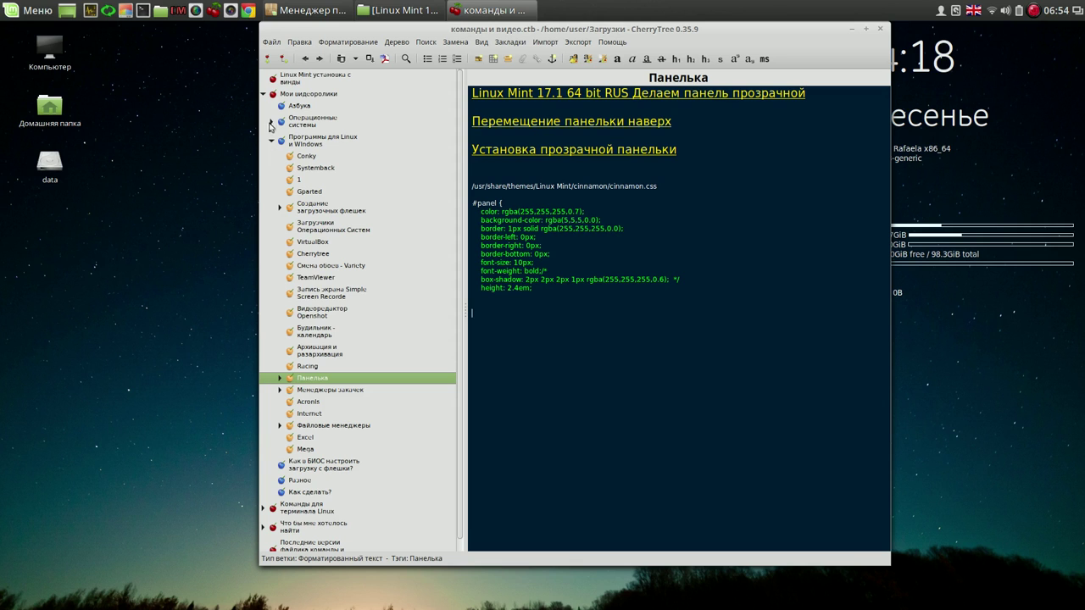
click(264, 94)
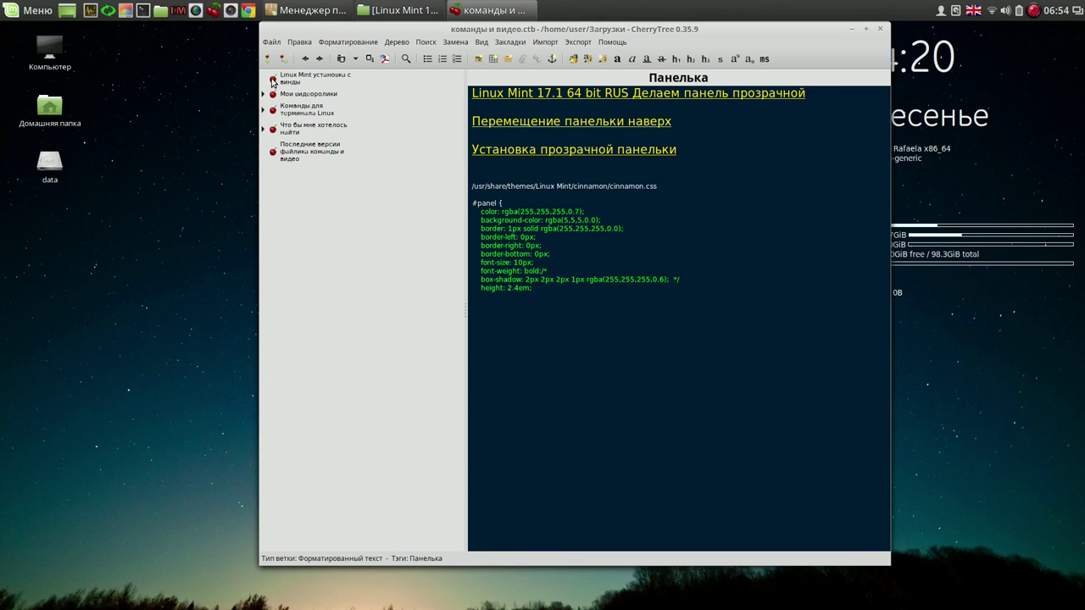
click(272, 81)
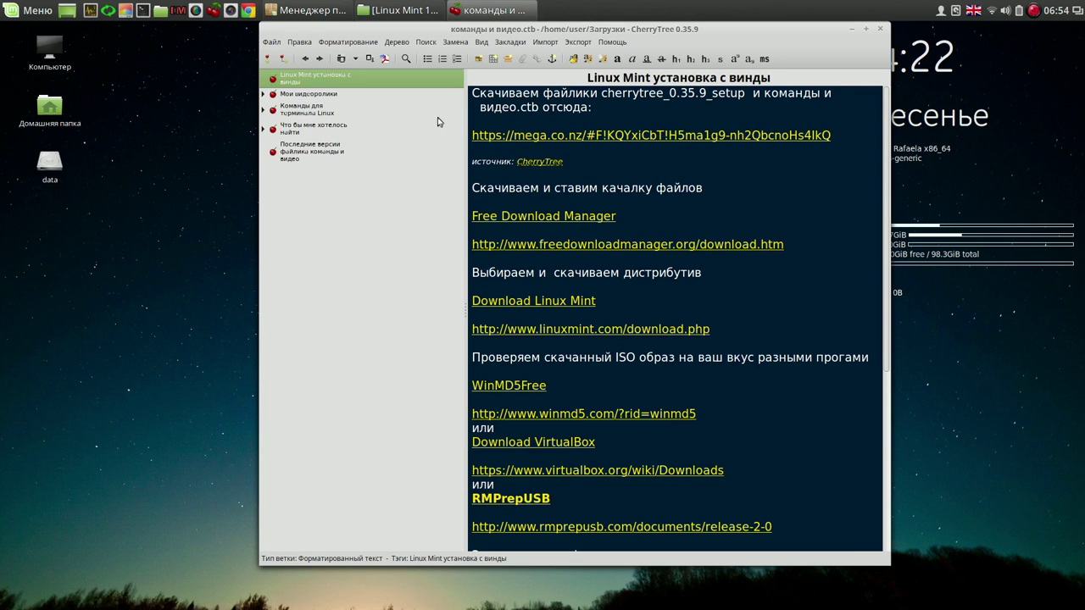
click(262, 110)
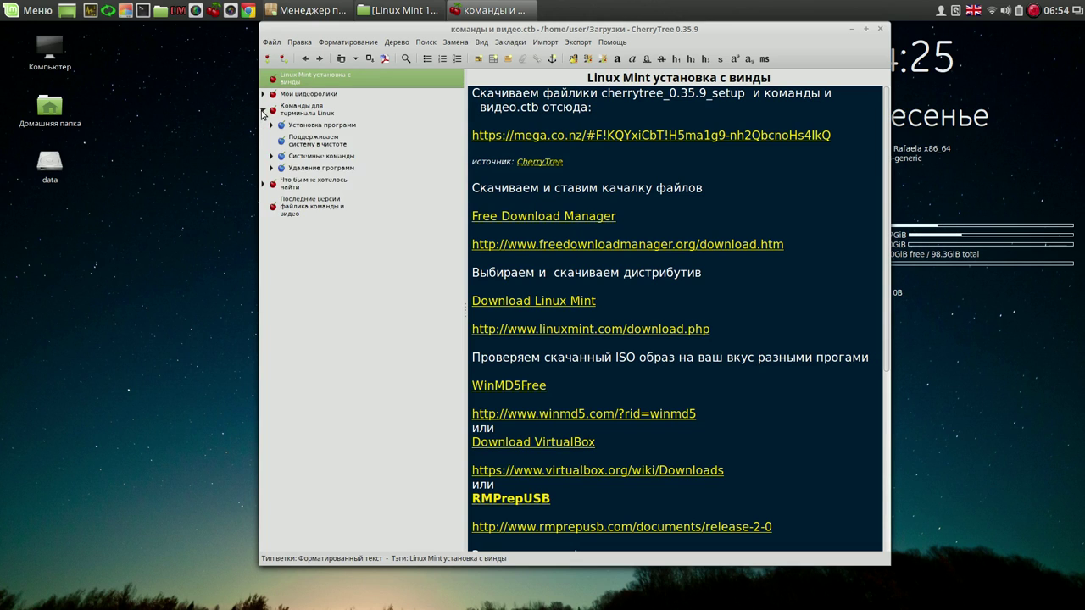
click(271, 157)
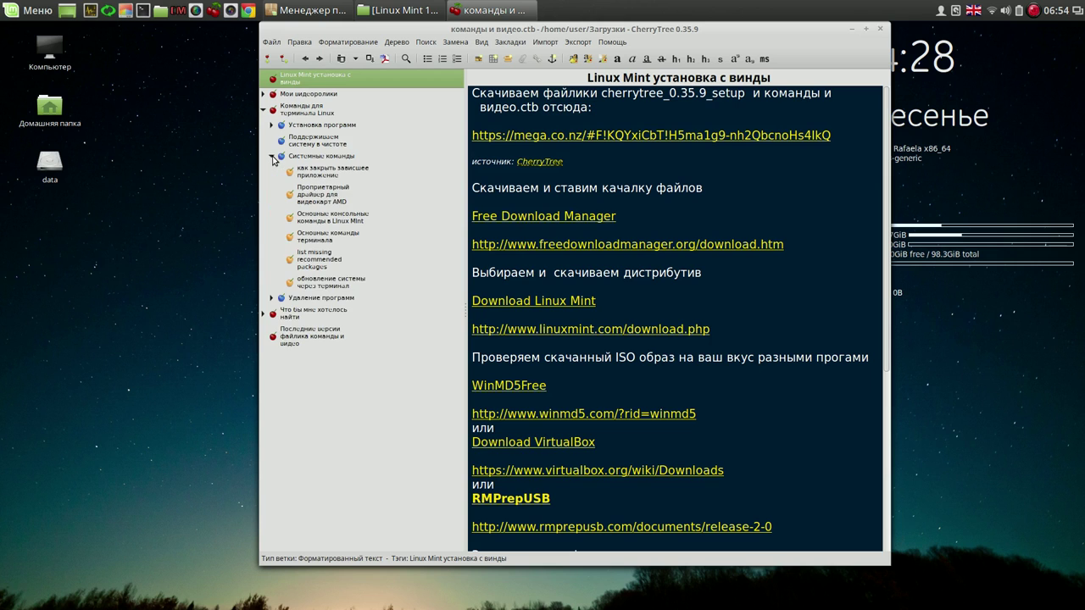
click(320, 270)
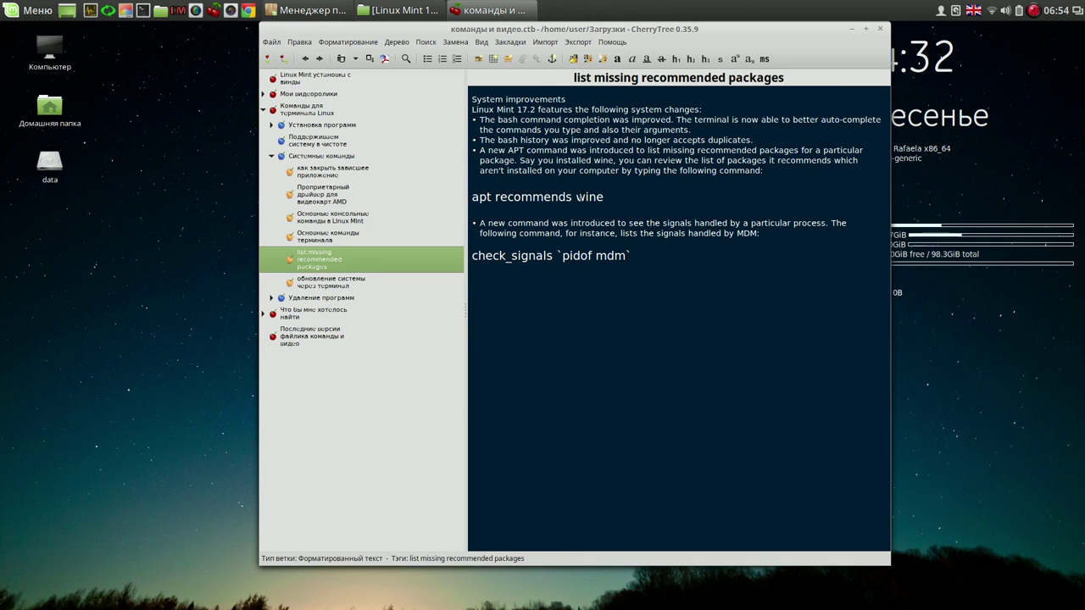
- Copy the text "apt recommends" from the CherryTree note, minimize CherryTree and close the software manager
drag(576, 196, 472, 197)
right_click(521, 194)
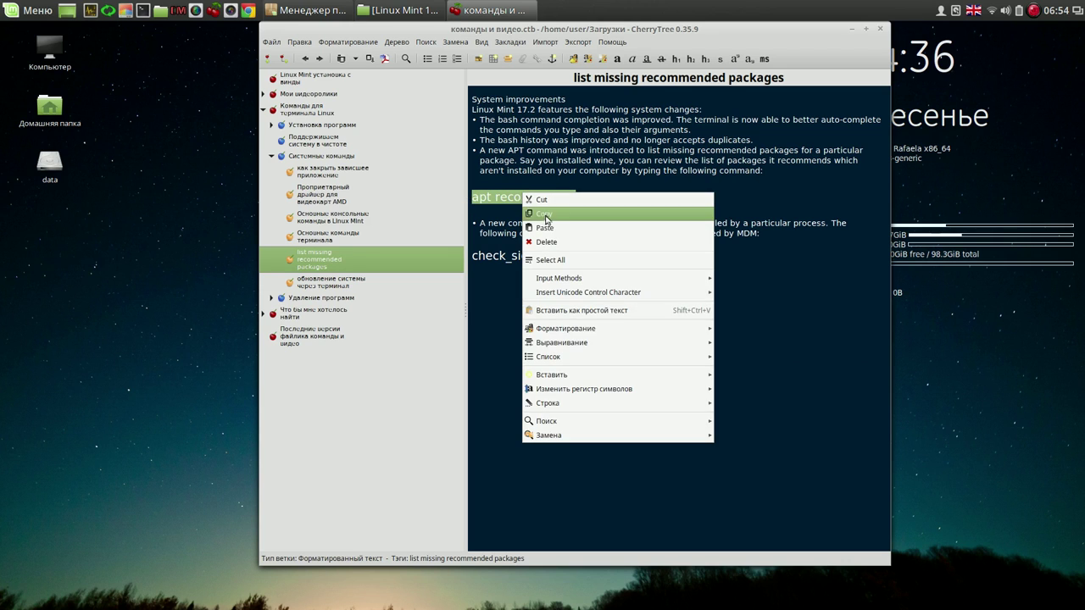
click(547, 215)
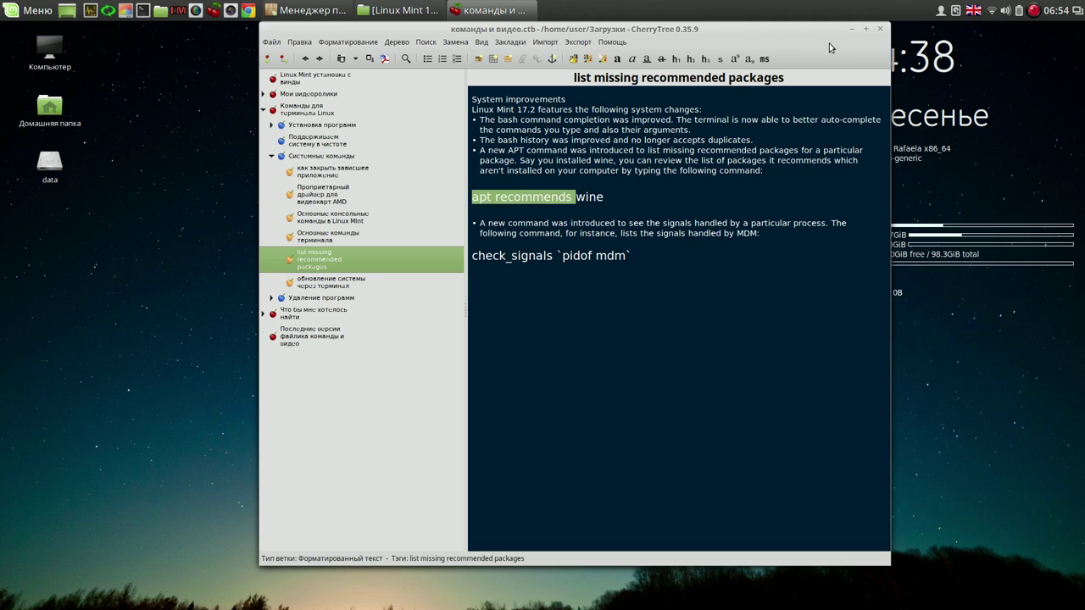
click(852, 29)
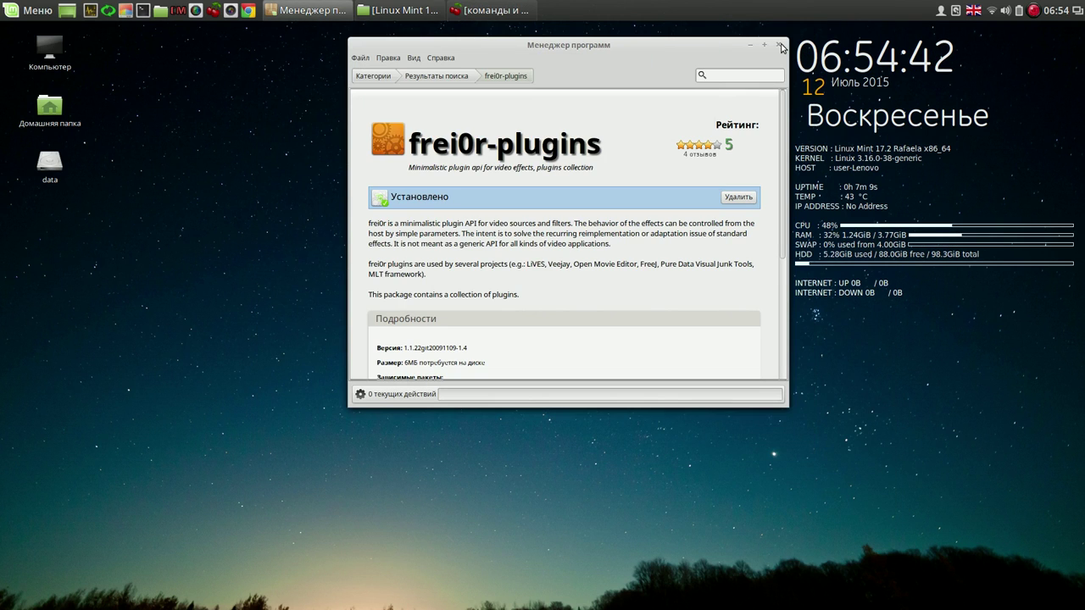
click(781, 46)
- Open a terminal and run the copied command for OpenShot as "apt recommends openshot"
click(143, 10)
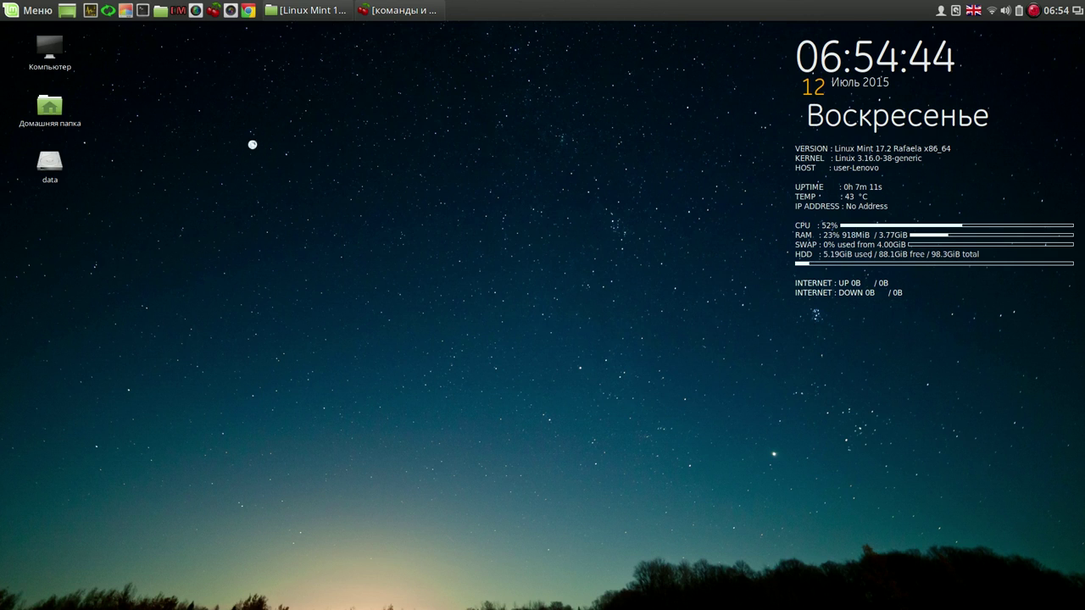
right_click(500, 244)
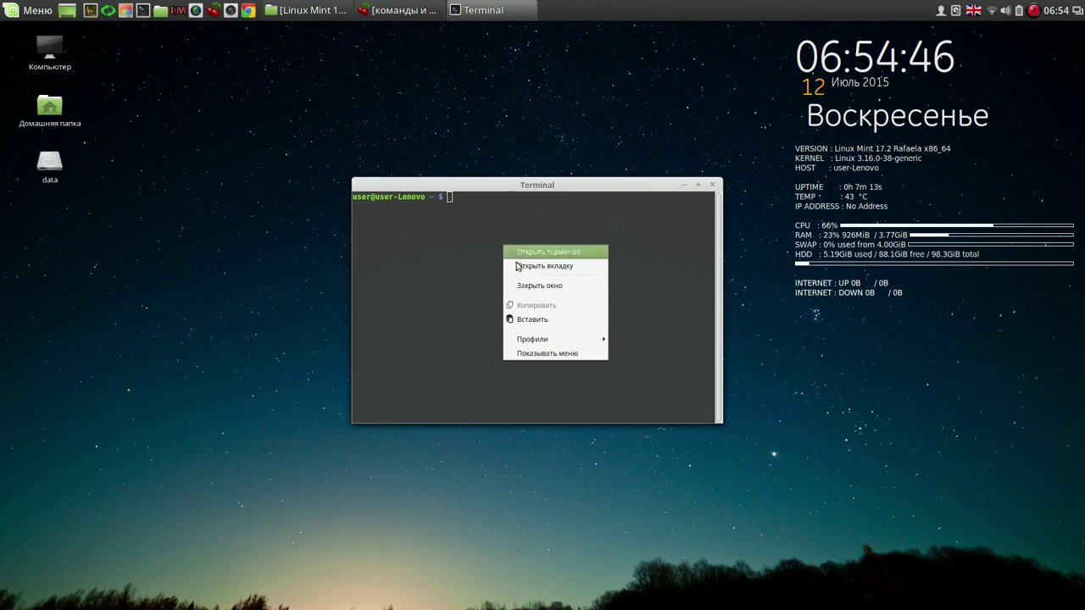
click(537, 315)
text(ope)
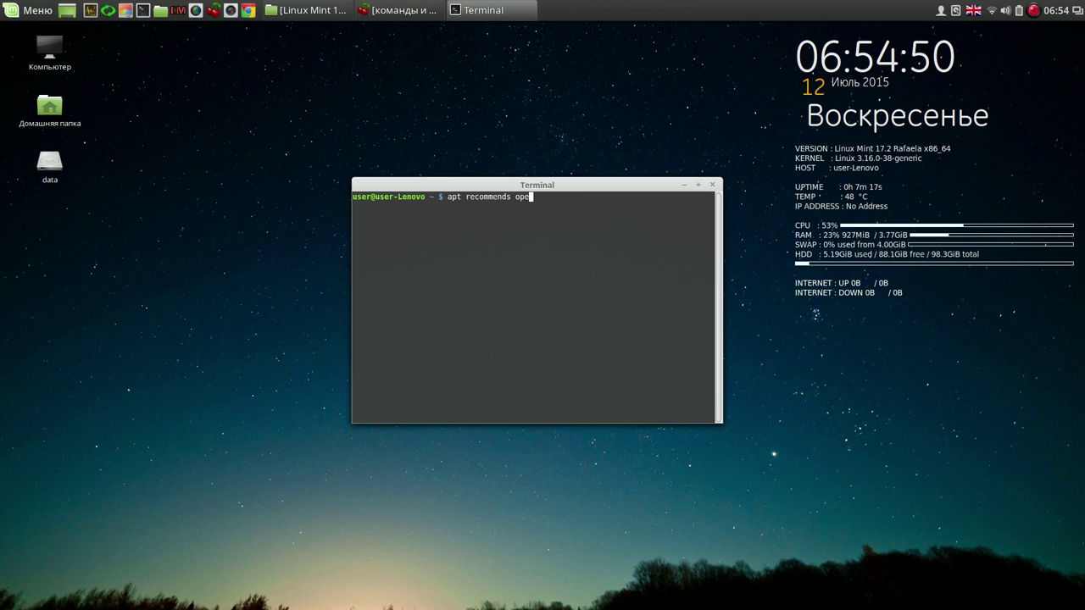
text(nshot)
key(Return)
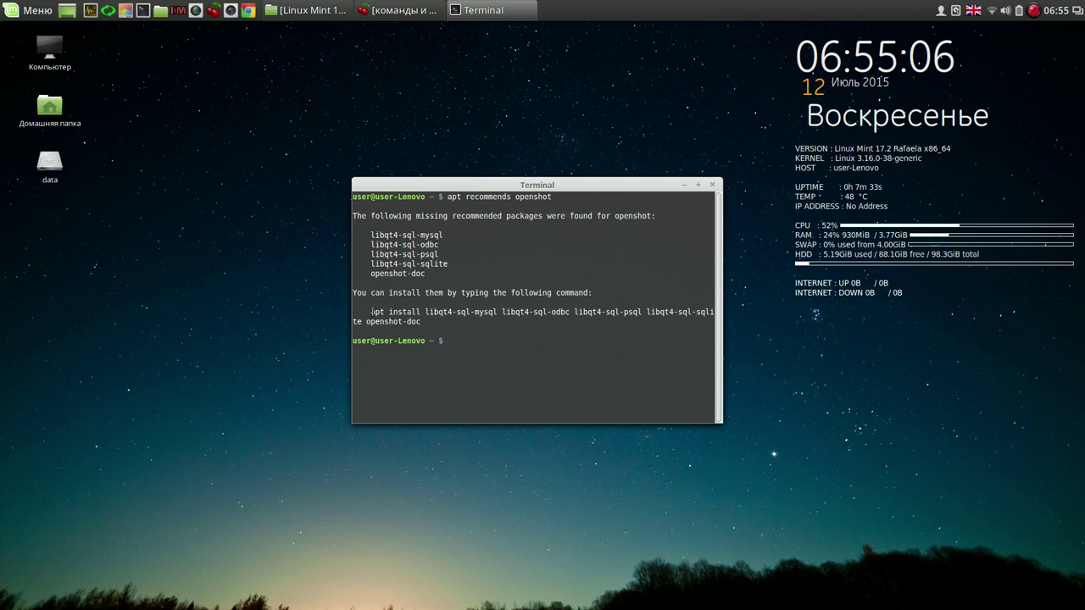
- Install libqt4-sql-mysql, libqt4-sql-odbc, libqt4-sql-psql, libqt4-sql-sqlite and openshot-doc with the suggested apt command, entering the account password and answering y
drag(371, 311, 420, 322)
right_click(410, 317)
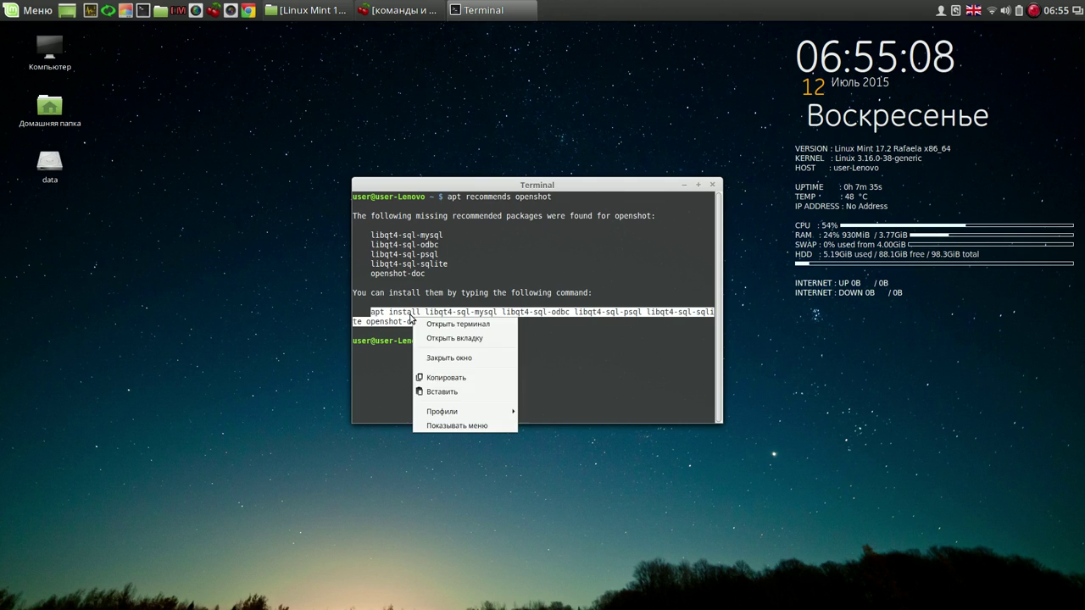
click(460, 376)
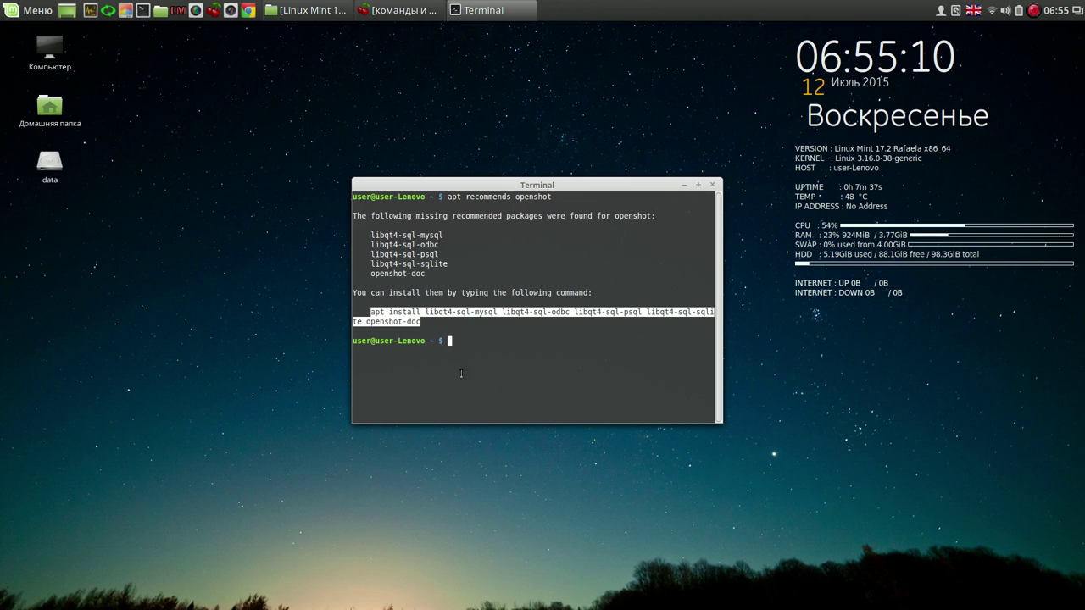
click(461, 373)
right_click(455, 343)
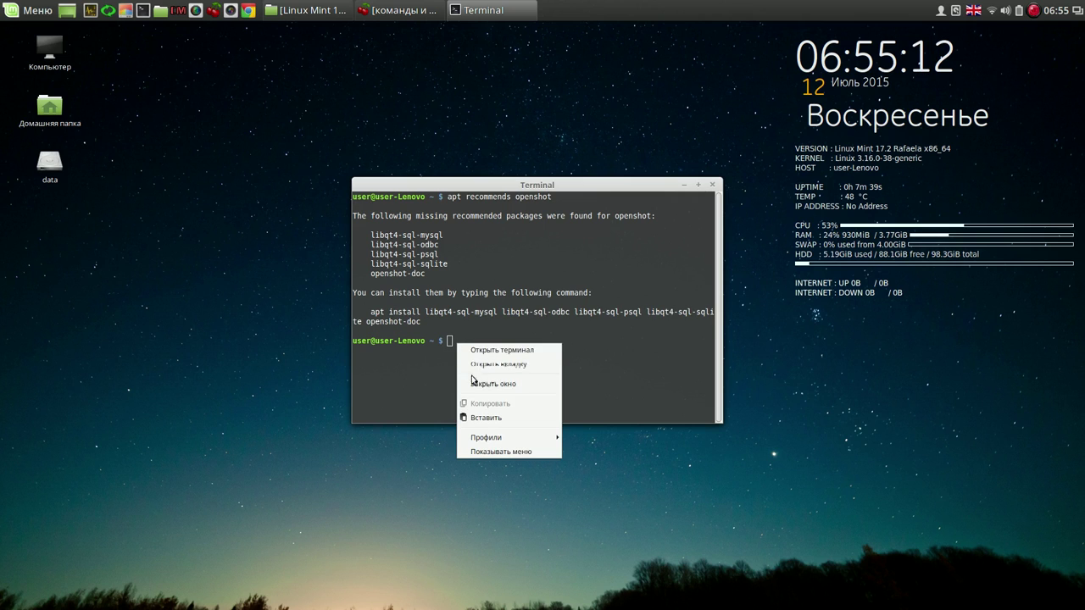
click(464, 417)
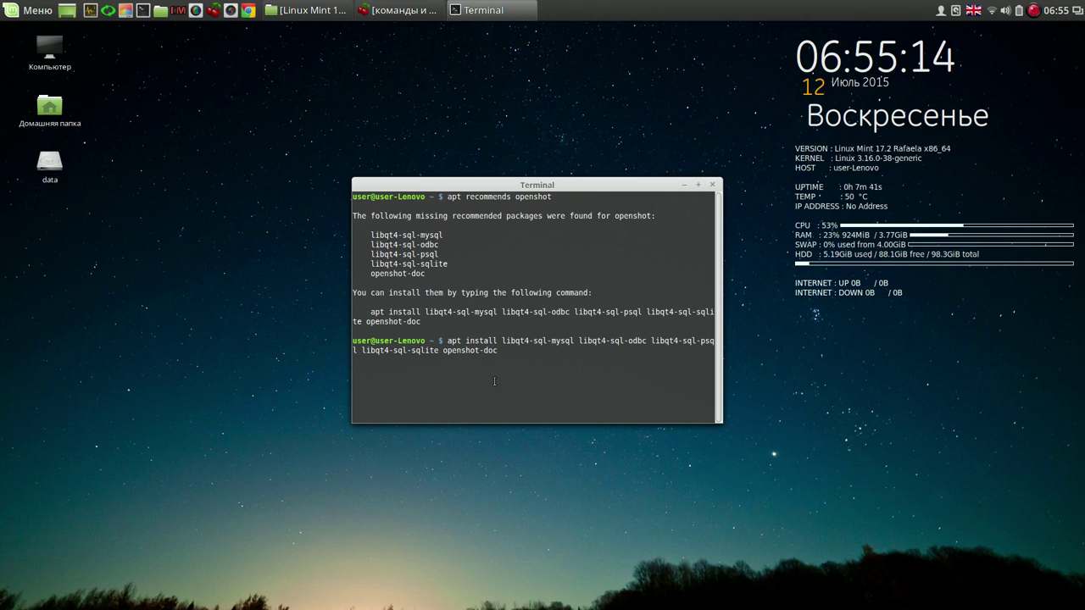
key(Return)
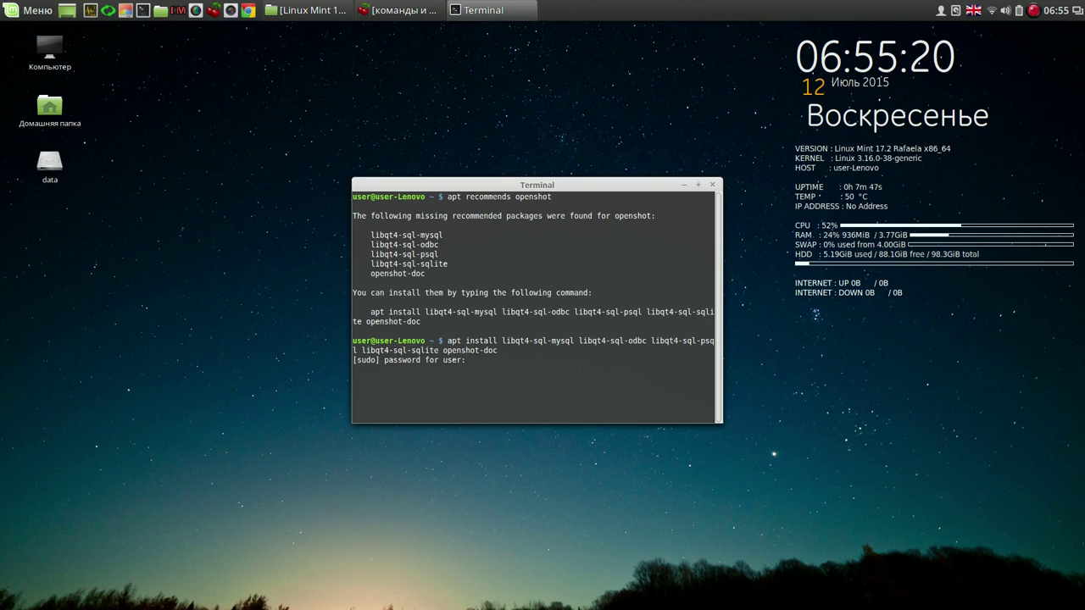
key(Return)
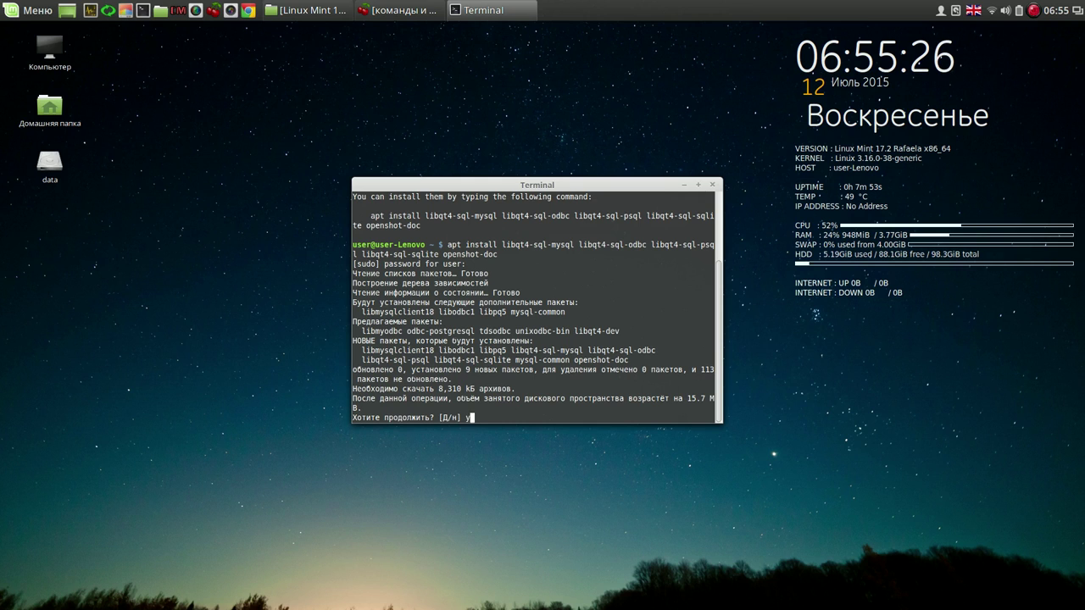
key(Return)
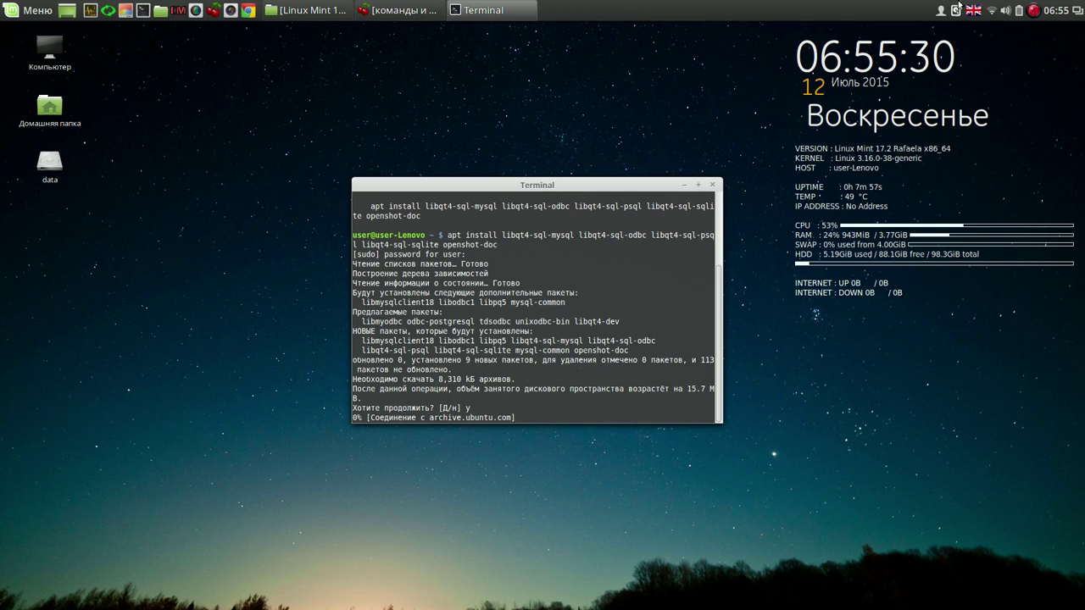
click(1033, 11)
click(1032, 27)
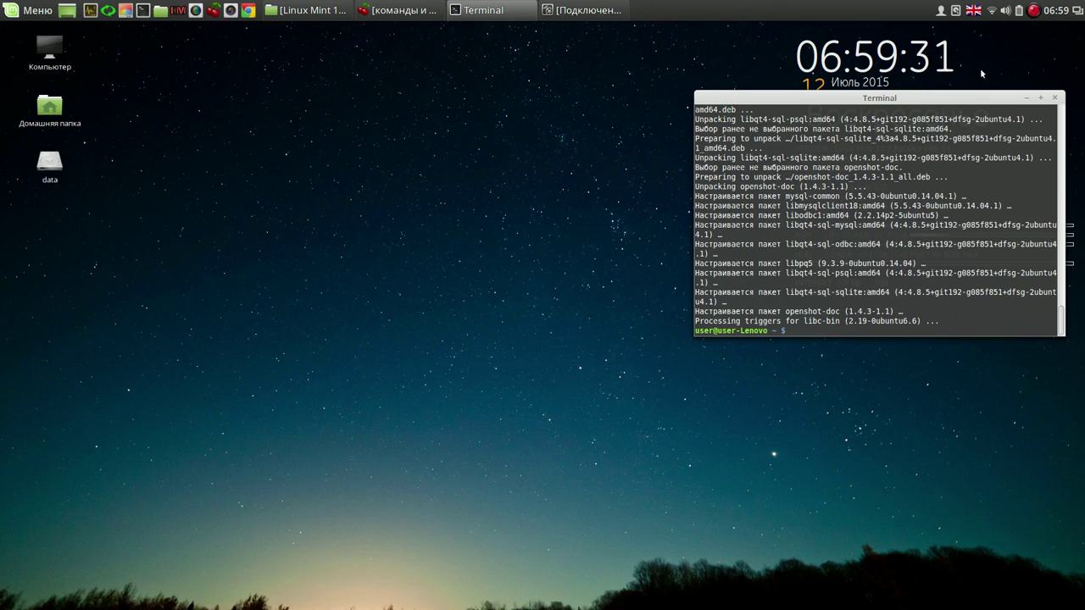
- Move the terminal window clear of the desktop system monitor and close it
drag(975, 96, 690, 48)
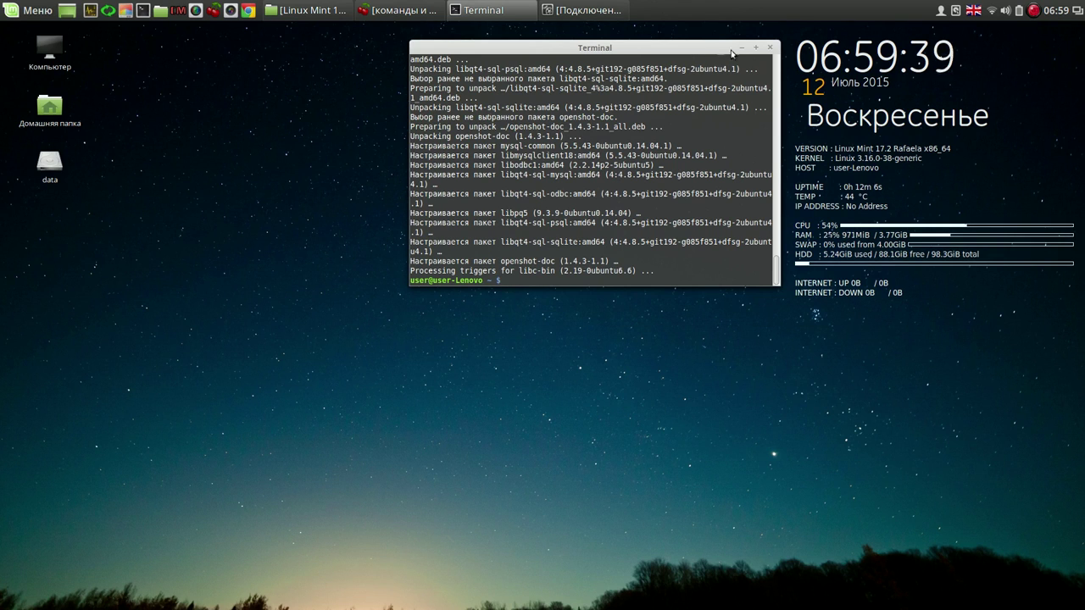
click(770, 48)
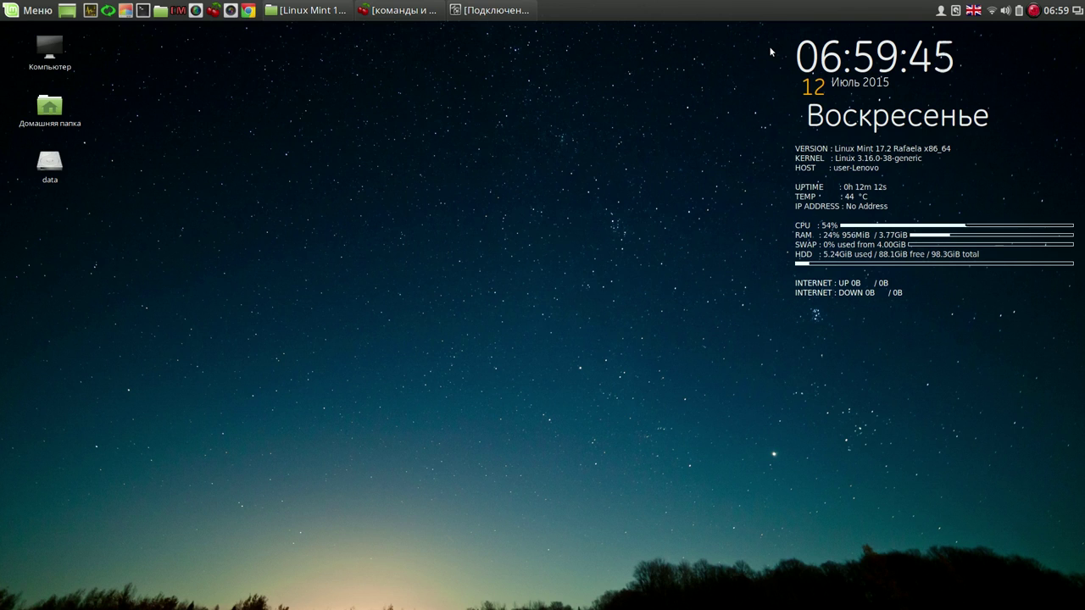
click(1034, 11)
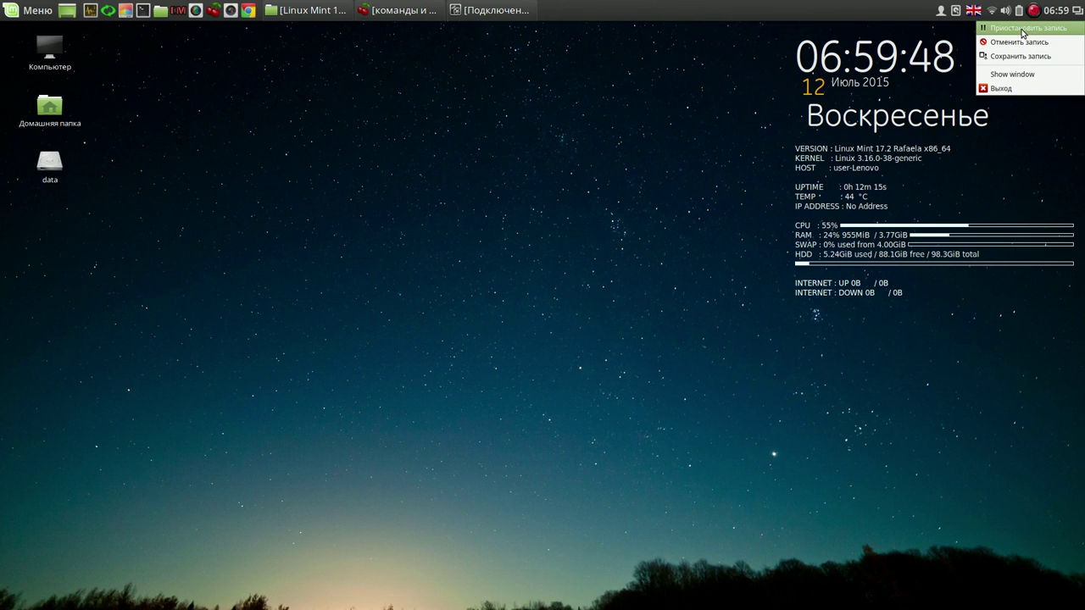
click(1022, 29)
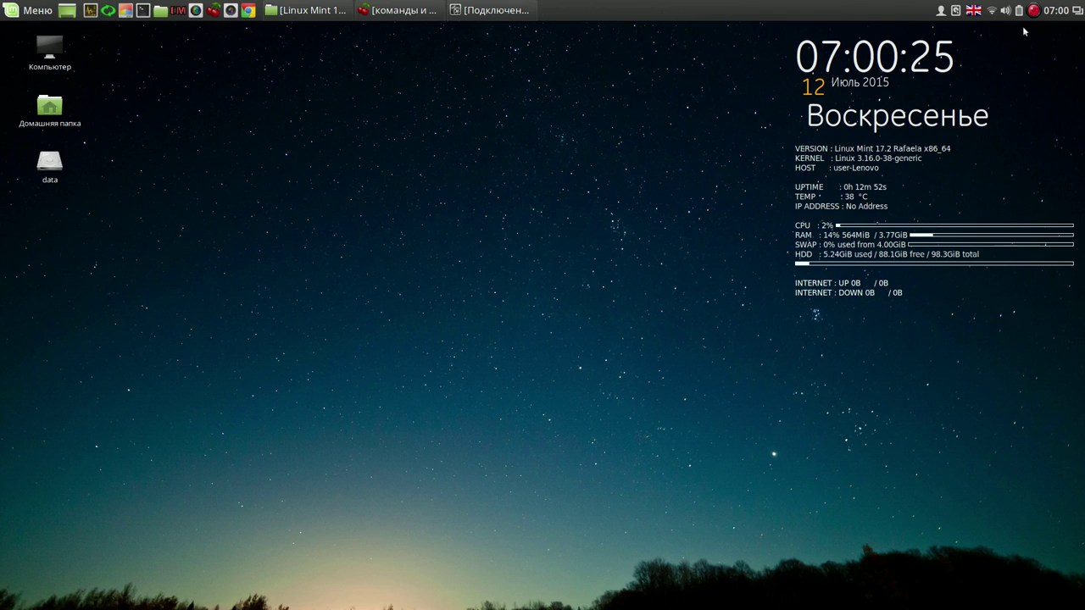
- Open a new terminal and run "apt recommends cherrytree", reusing the copied command
click(143, 10)
right_click(502, 209)
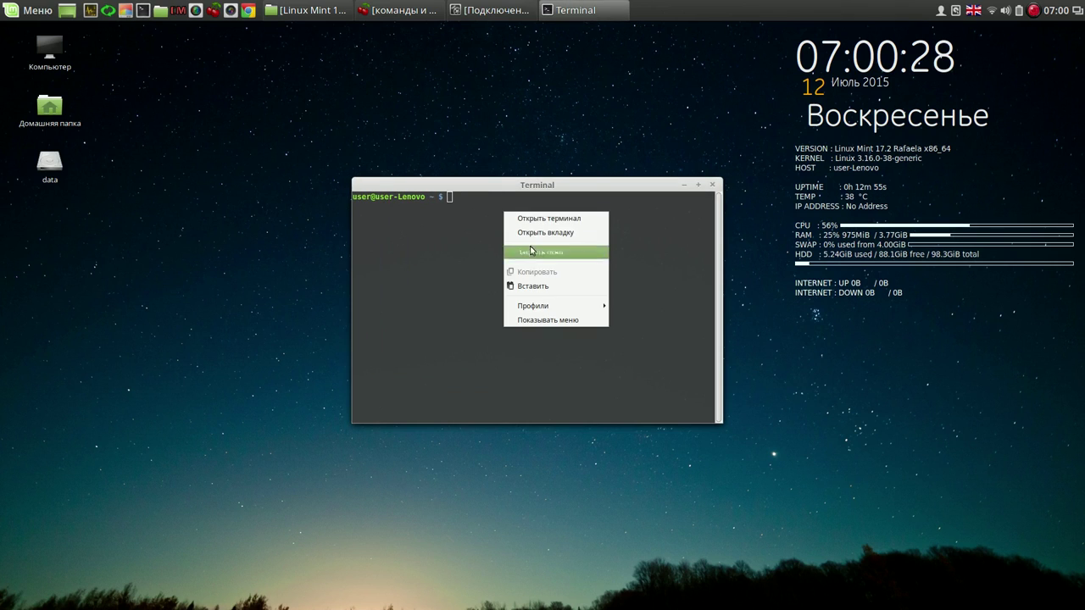
click(537, 284)
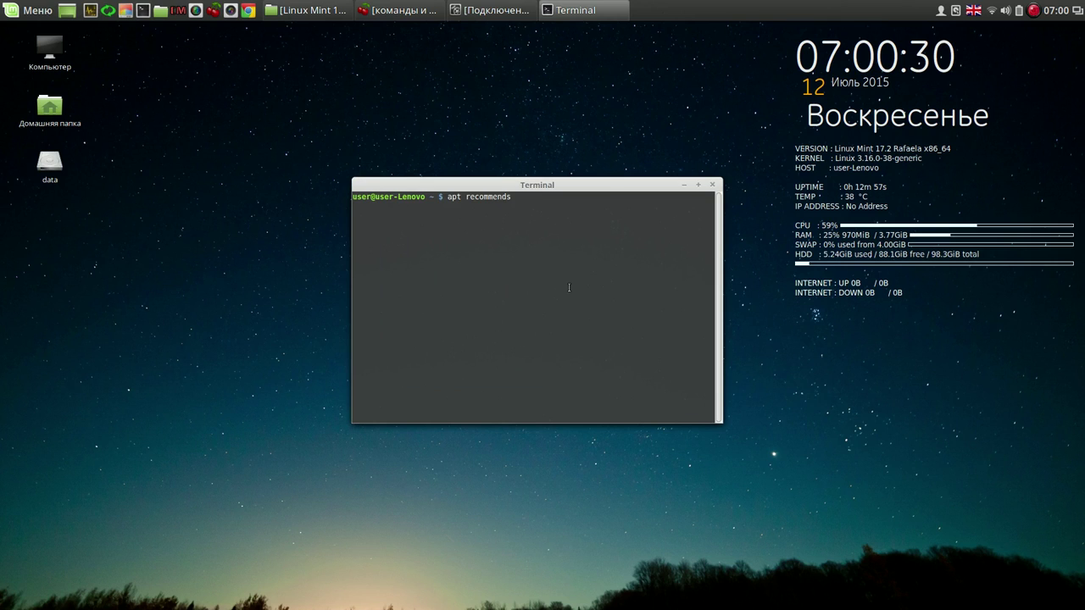
text(cherryt)
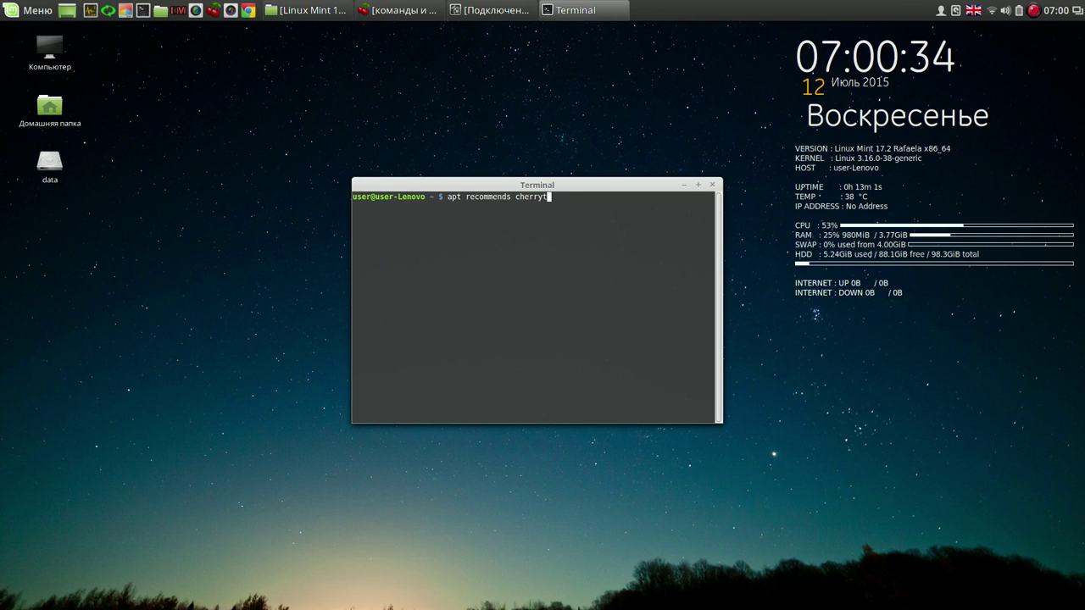
text(ree)
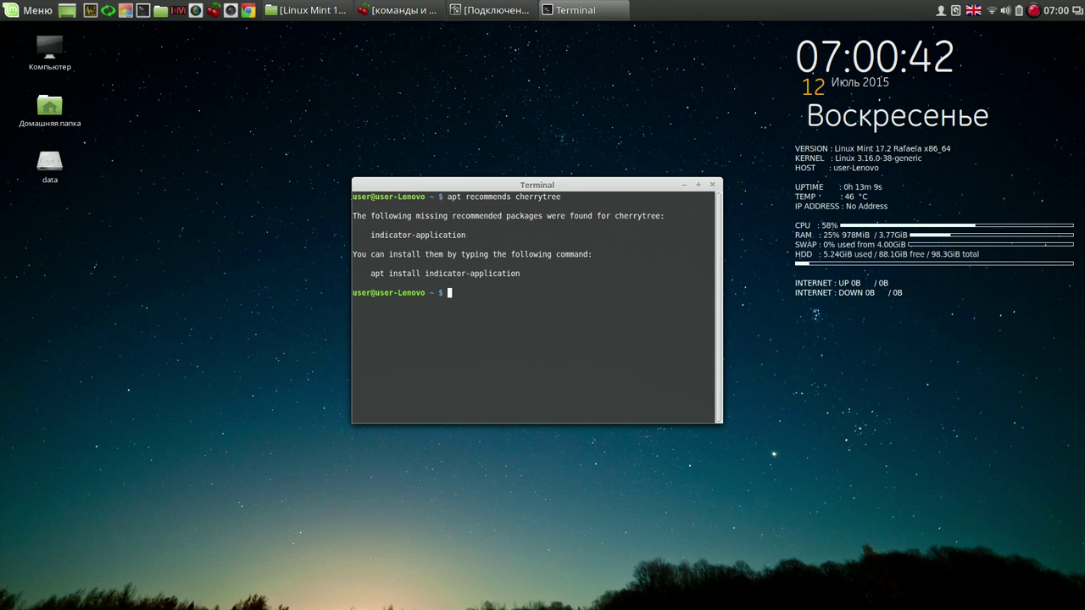
- Copy the suggested command "apt install indicator-application", run it at the prompt and enter the account password
drag(370, 273, 519, 273)
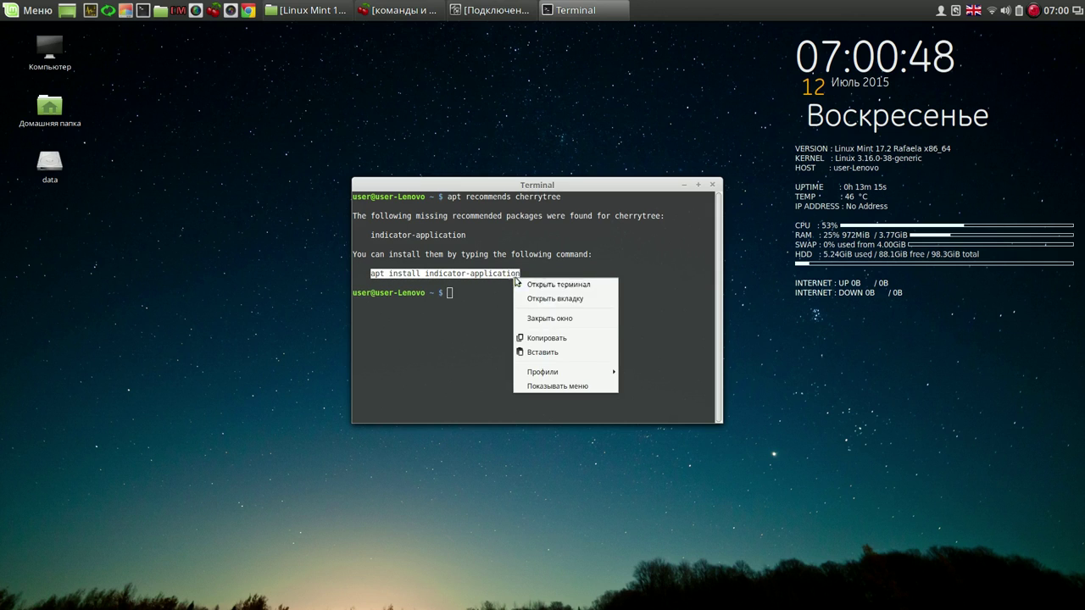
click(545, 338)
click(454, 292)
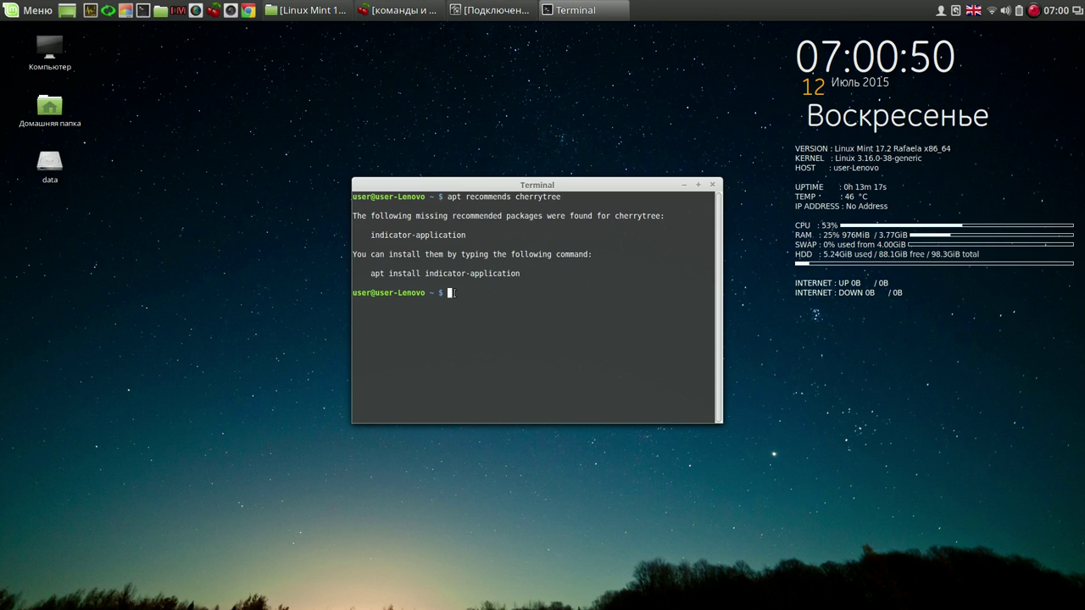
right_click(449, 292)
click(488, 368)
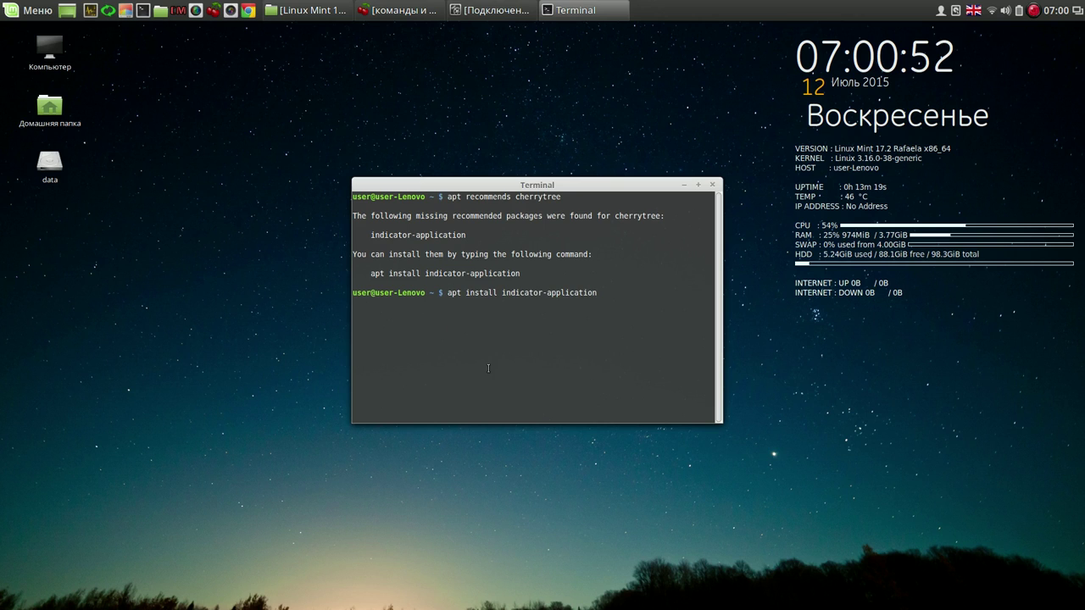
key(Return)
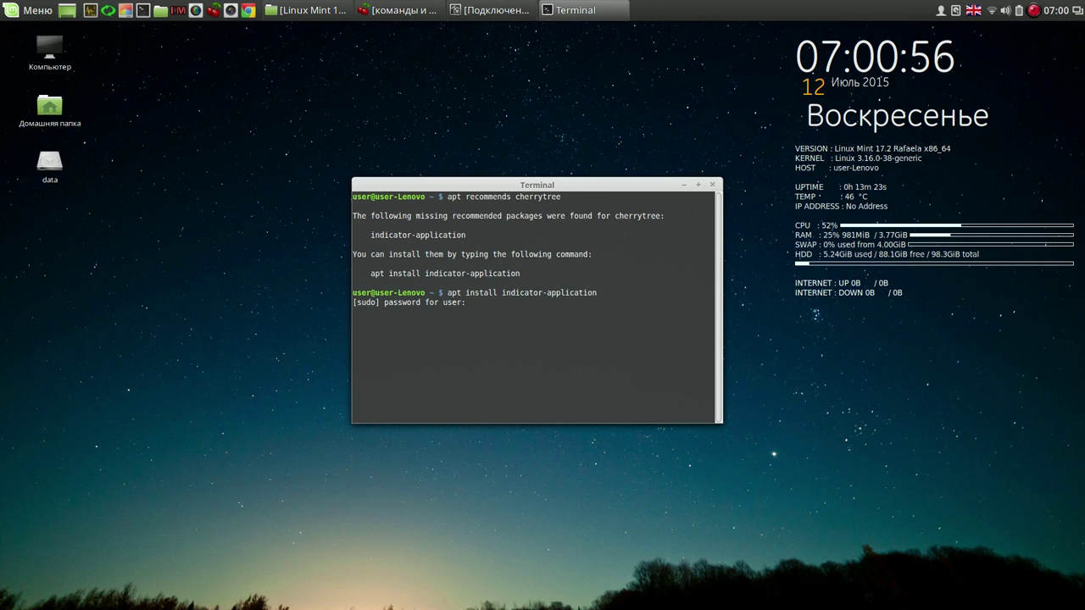
key(Return)
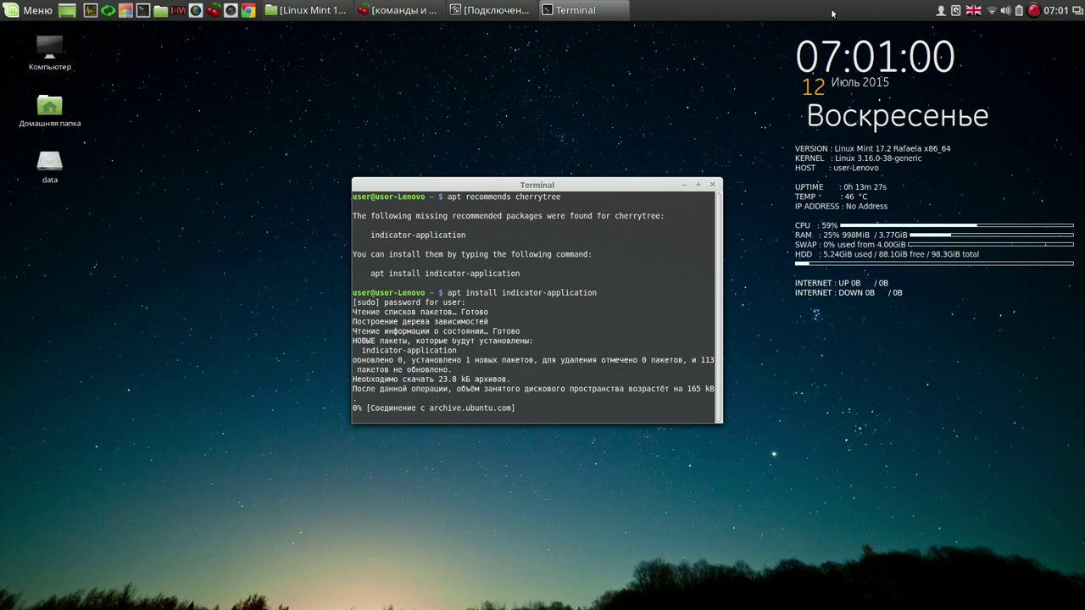
click(1032, 11)
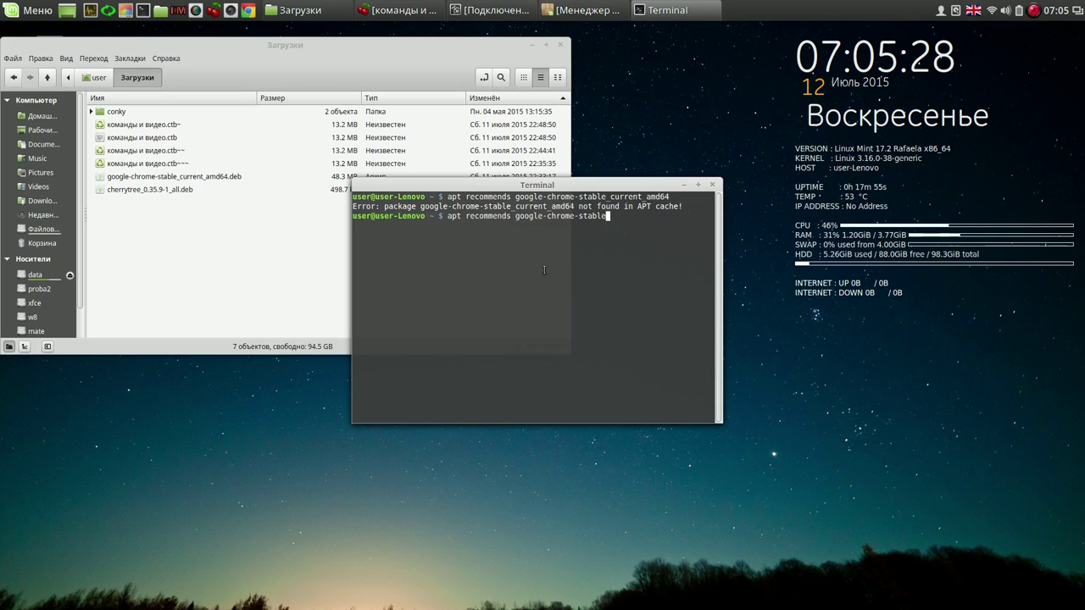
- Check Chrome for missing recommended packages with "apt recommends google-chrome-stable" and close the terminal
key(Return)
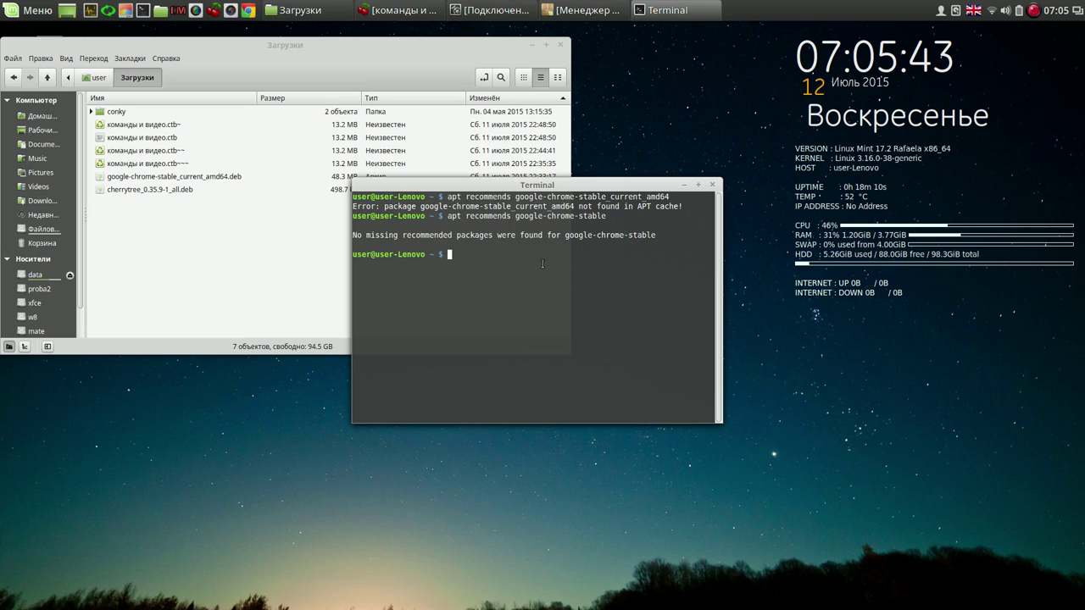
click(712, 186)
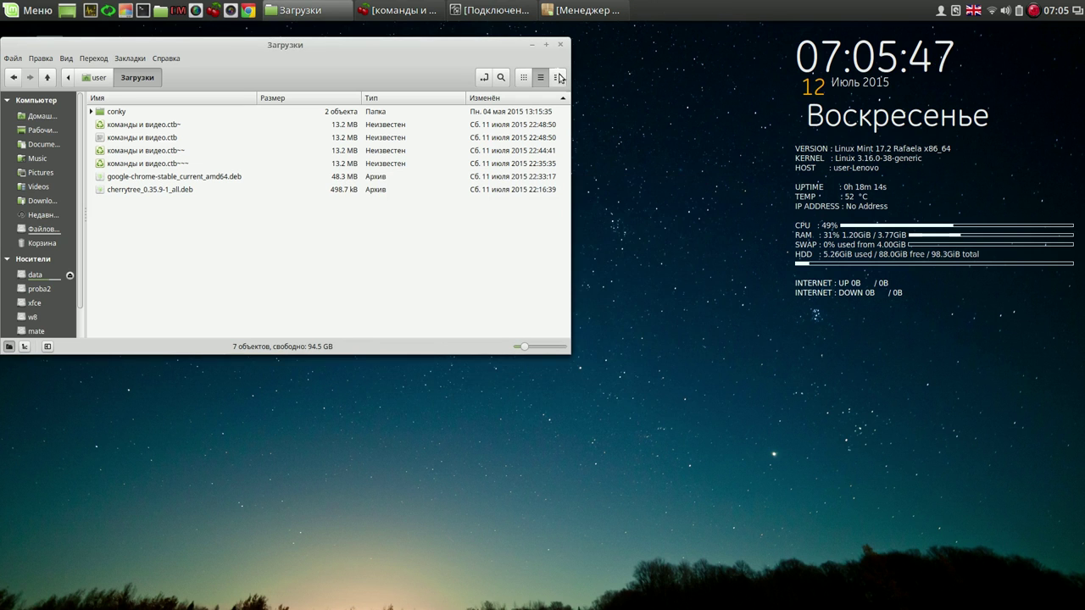
- Shift the Загрузки folder window away from the screen edge and close it
drag(493, 45, 613, 45)
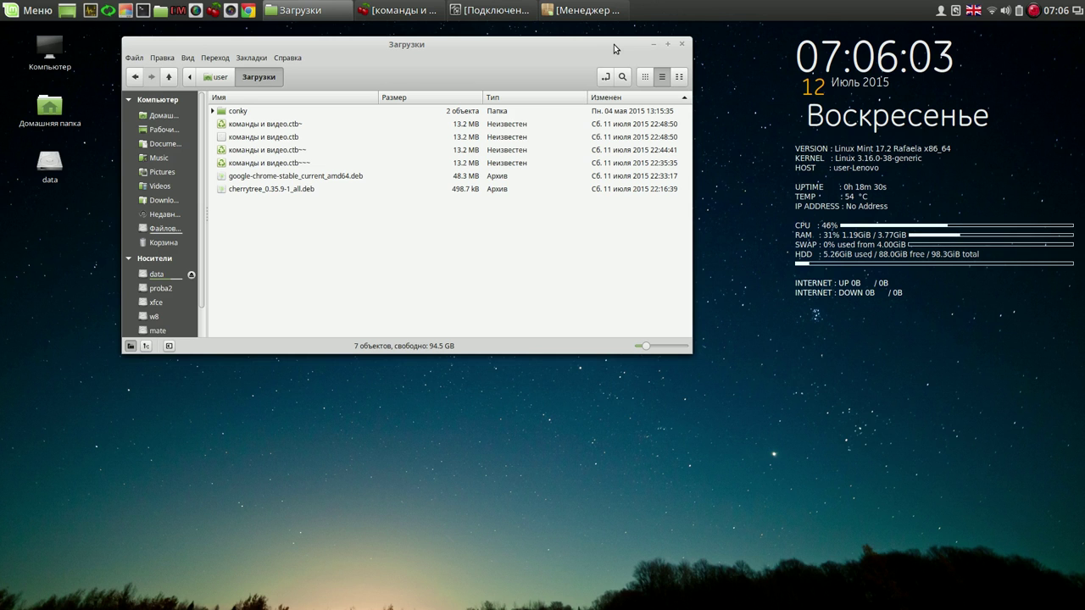
drag(608, 56, 580, 53)
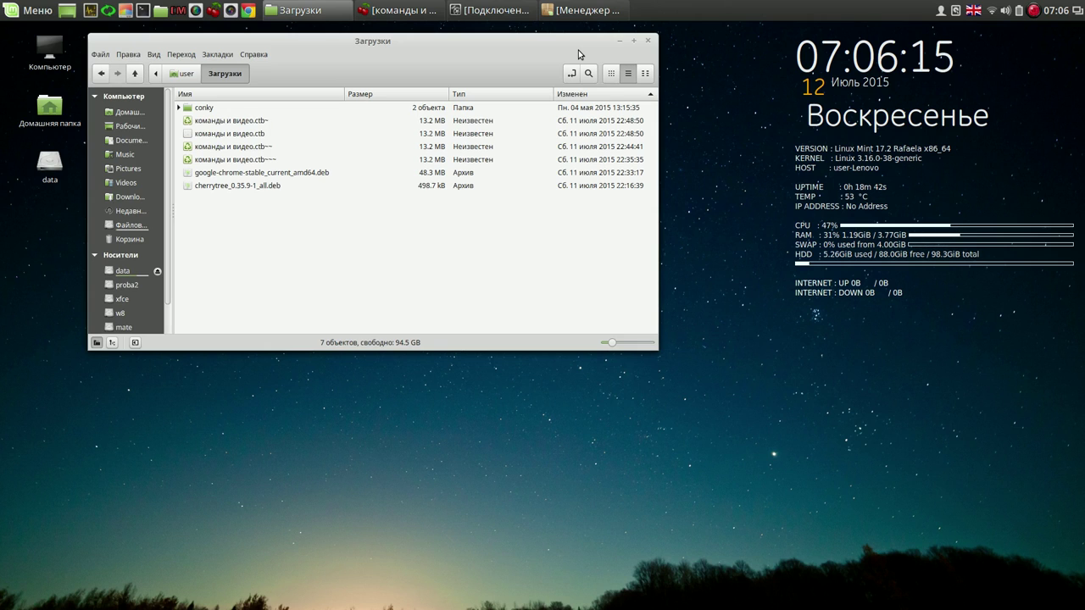
click(648, 41)
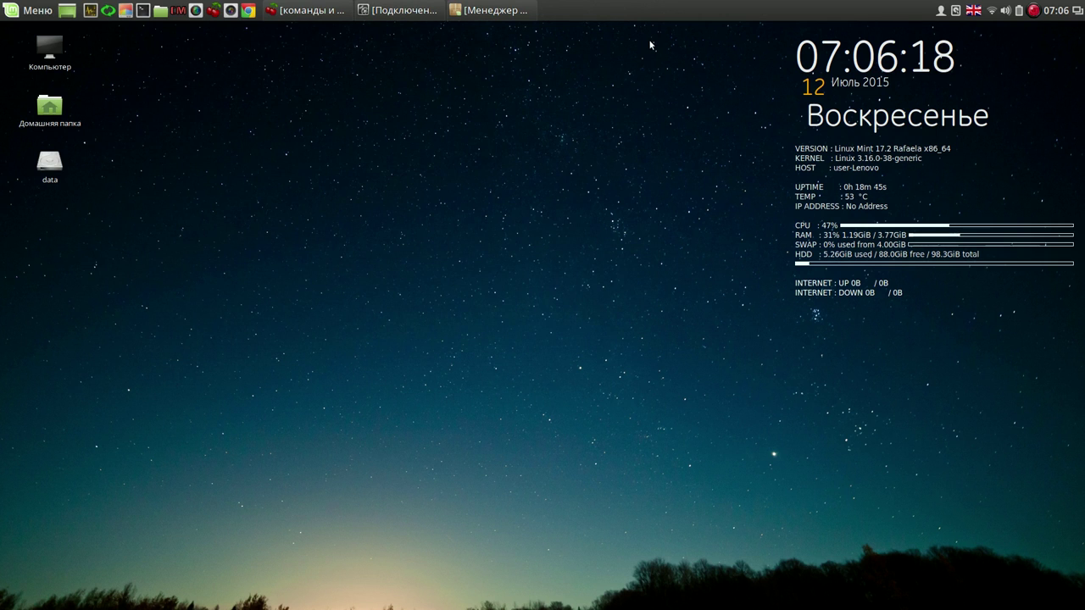
right_click(1037, 15)
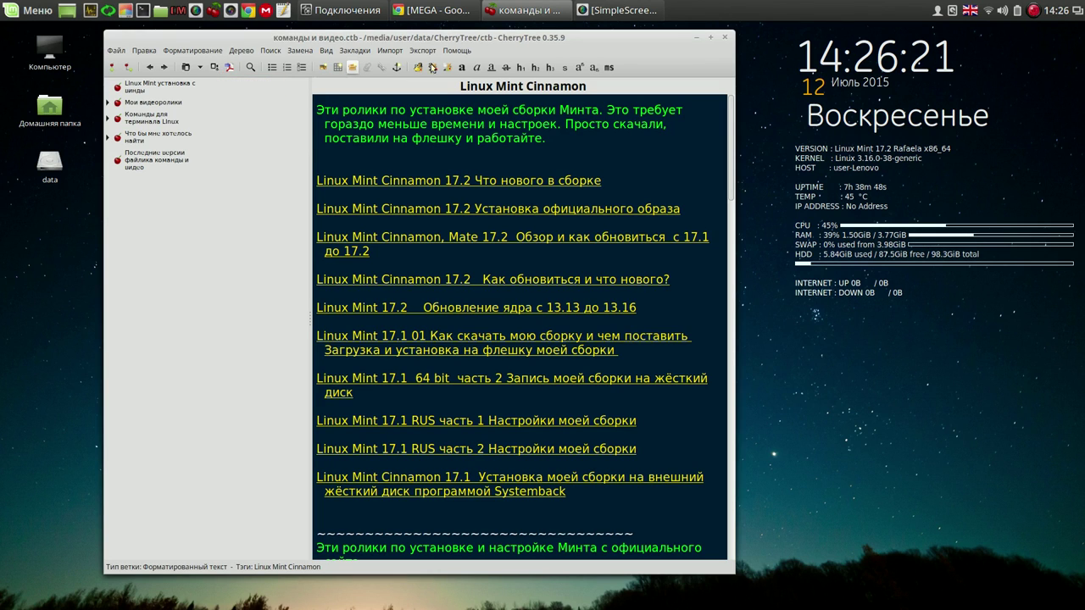
- Close the CherryTree notes and start the MEGA sync client, resuming its paused file transfers
click(725, 39)
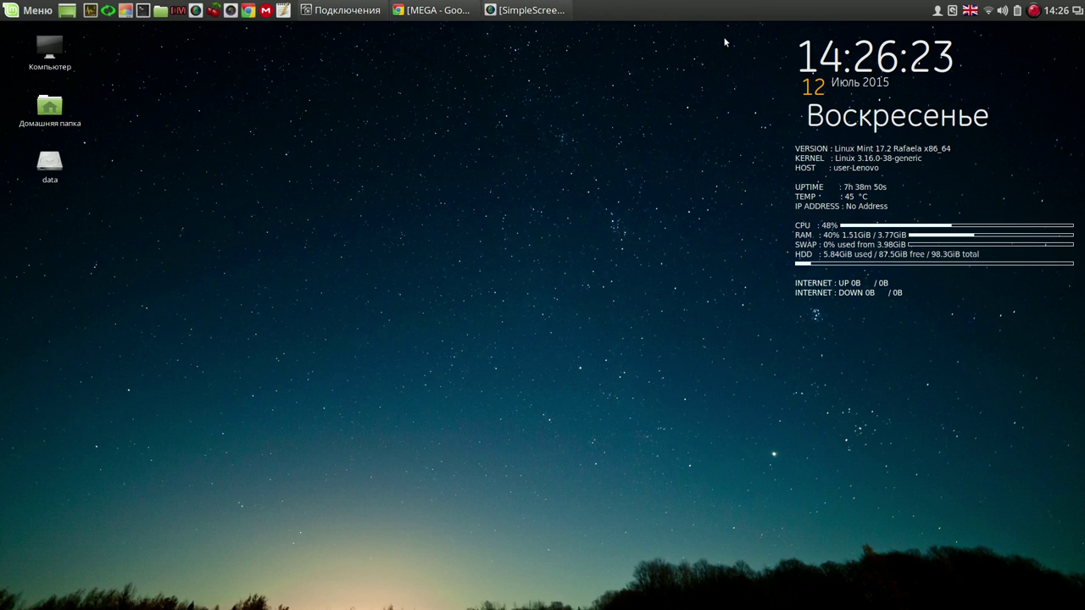
click(265, 12)
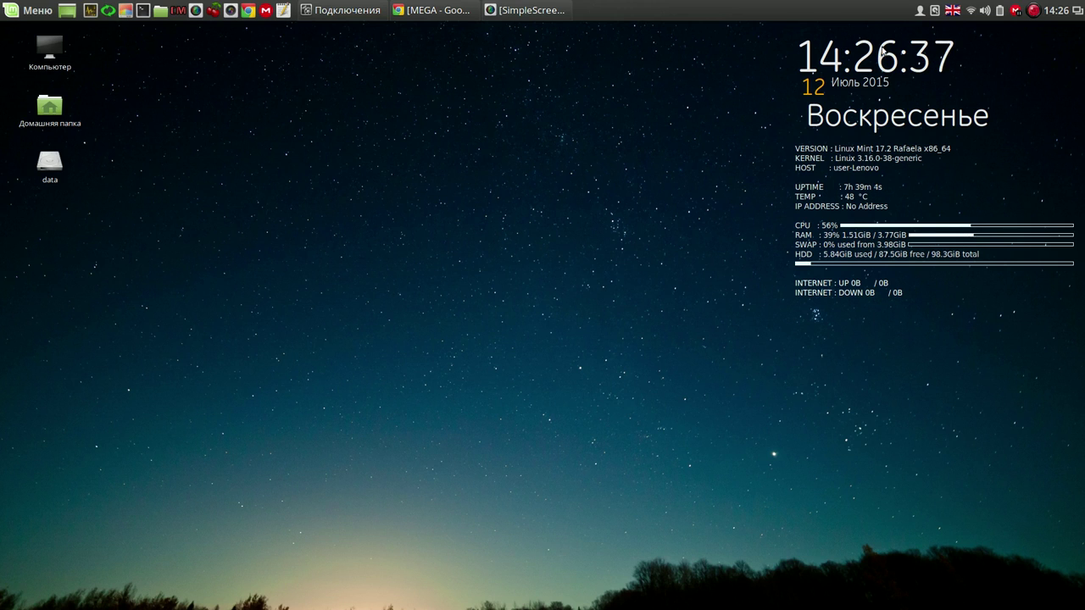
click(1017, 12)
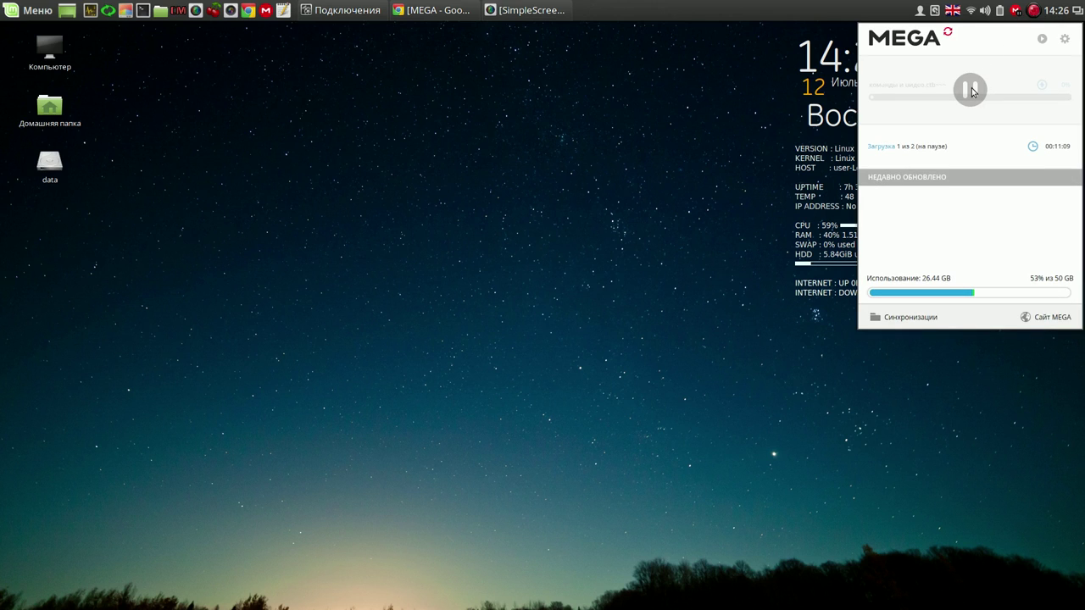
click(1042, 39)
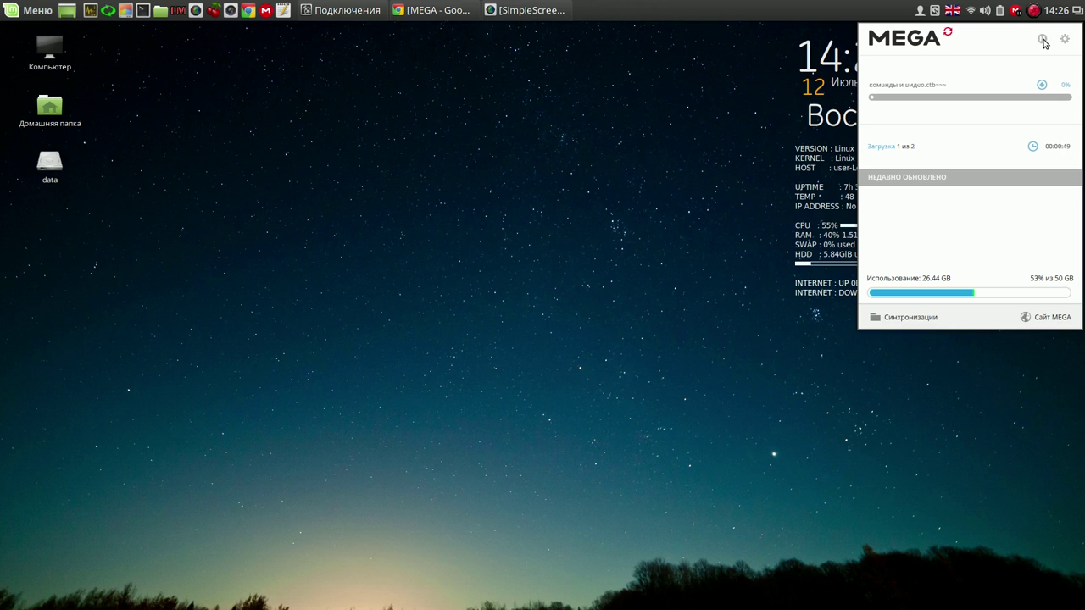
click(794, 30)
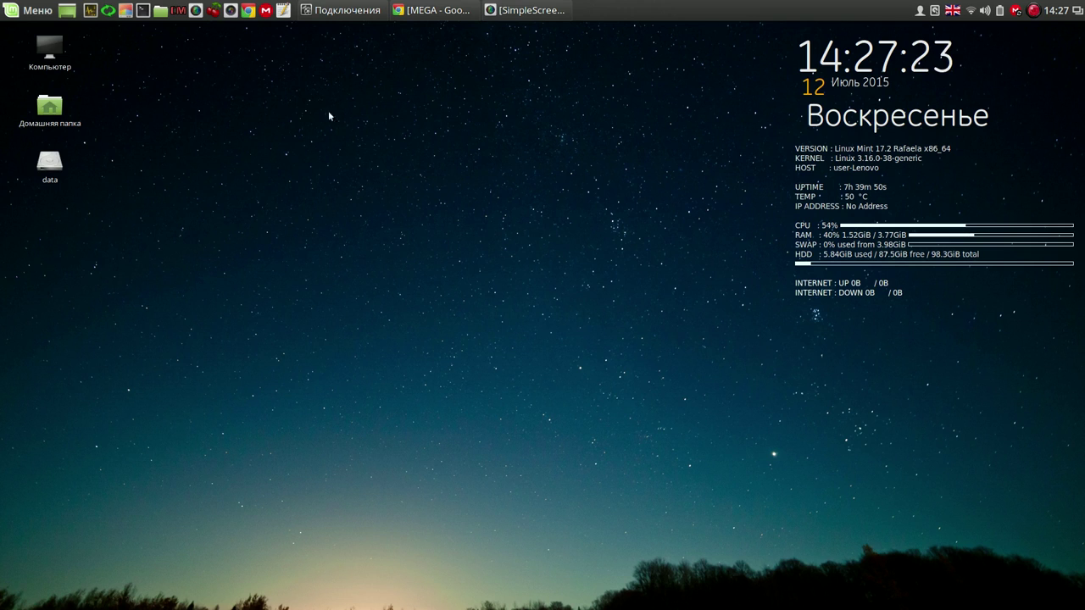
- Browse the data drive to the CherryTree/ctb folder and select команды и видео.ctb to check its size and date
click(165, 13)
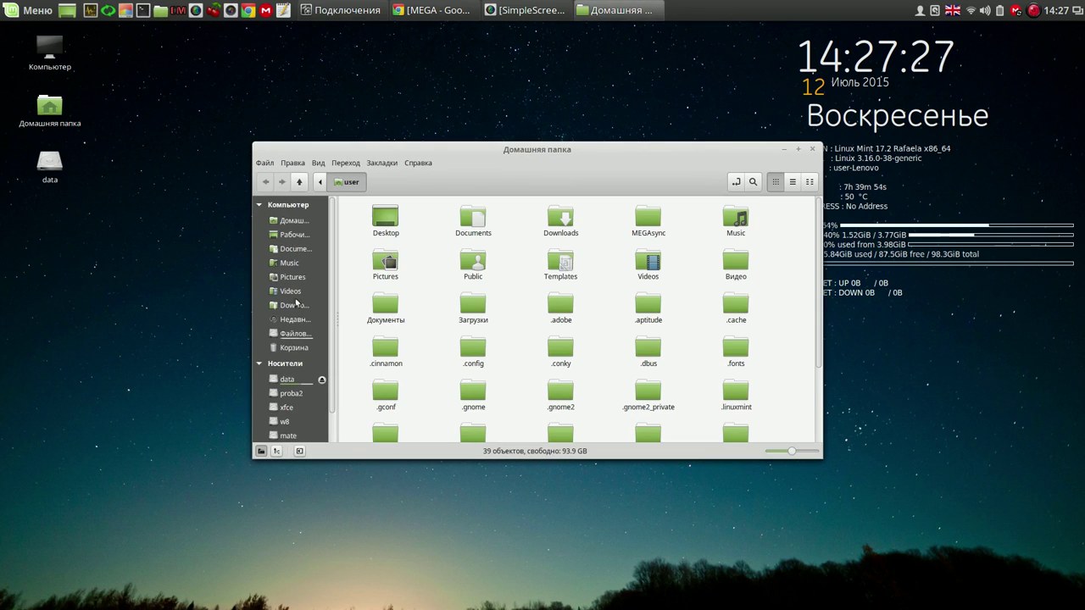
click(289, 379)
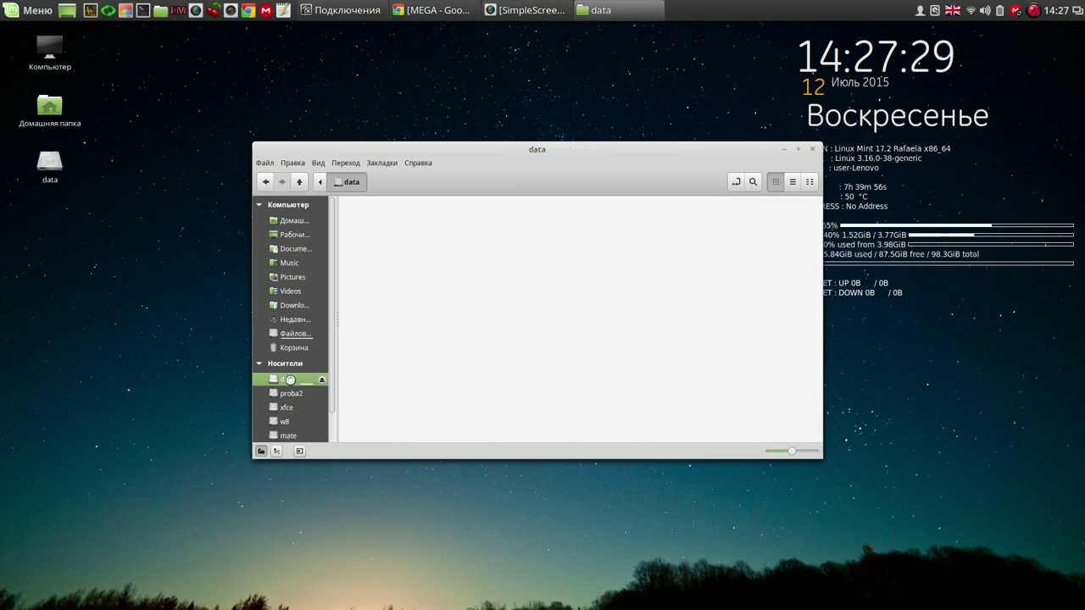
double_click(649, 222)
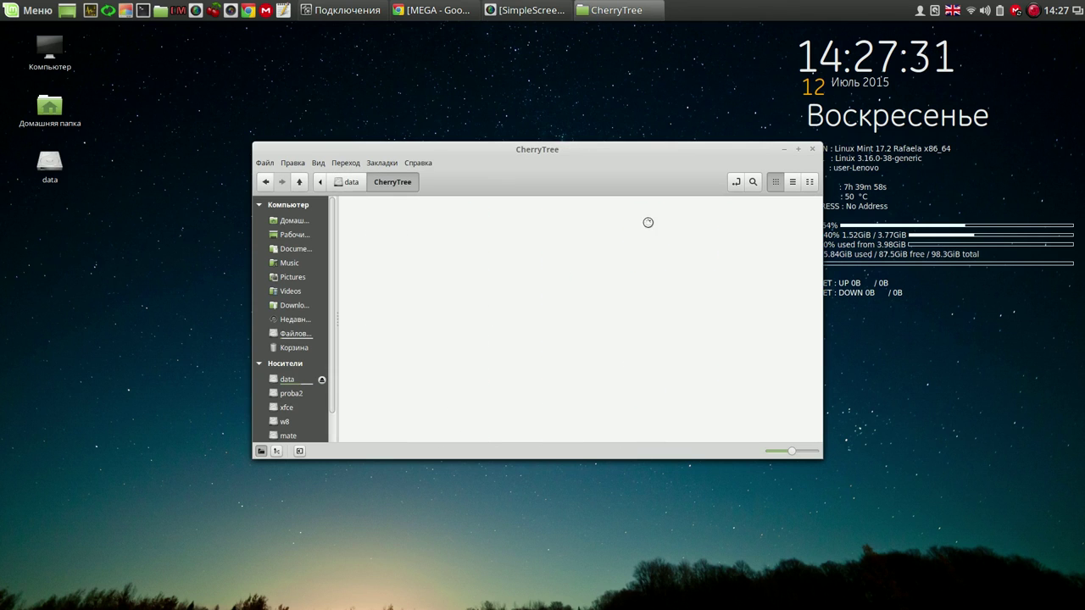
double_click(385, 218)
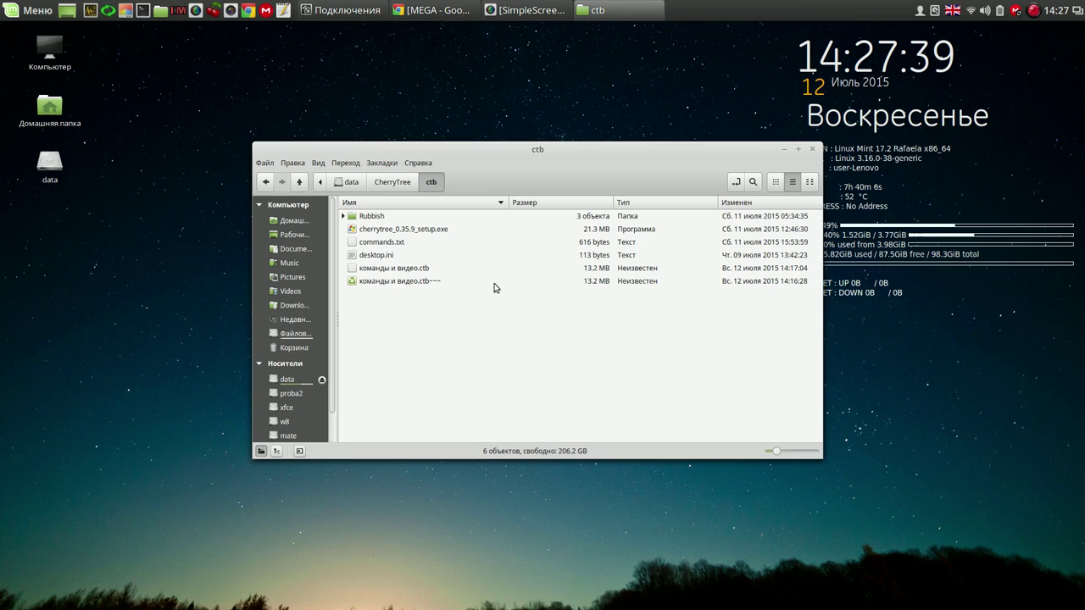
click(423, 272)
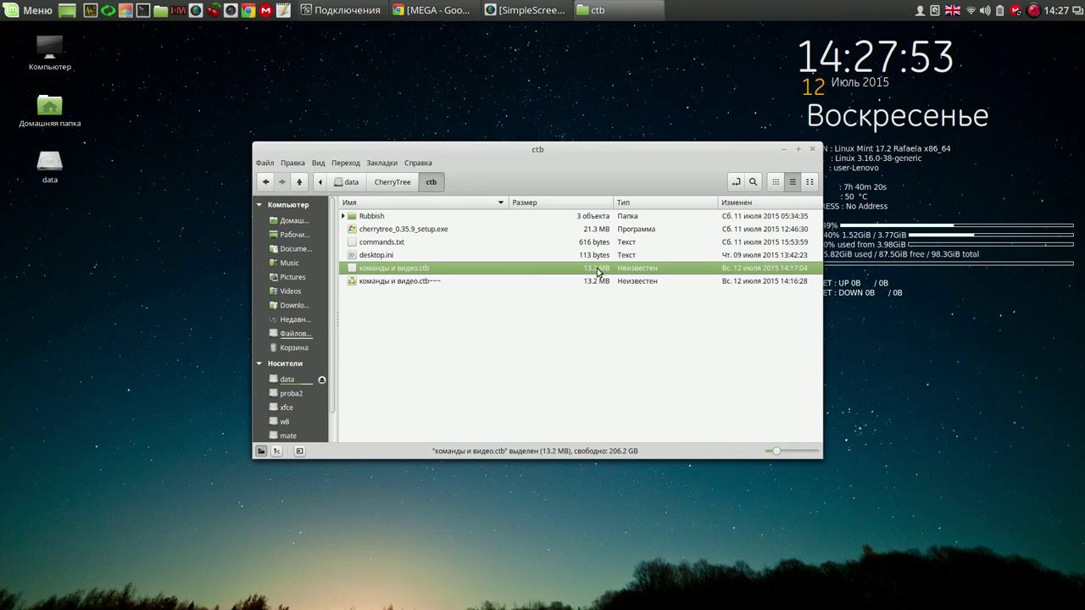
- Open the name of the backup file команды и видео.ctb~~~ for editing, cancel the rename and close the folder window
click(435, 283)
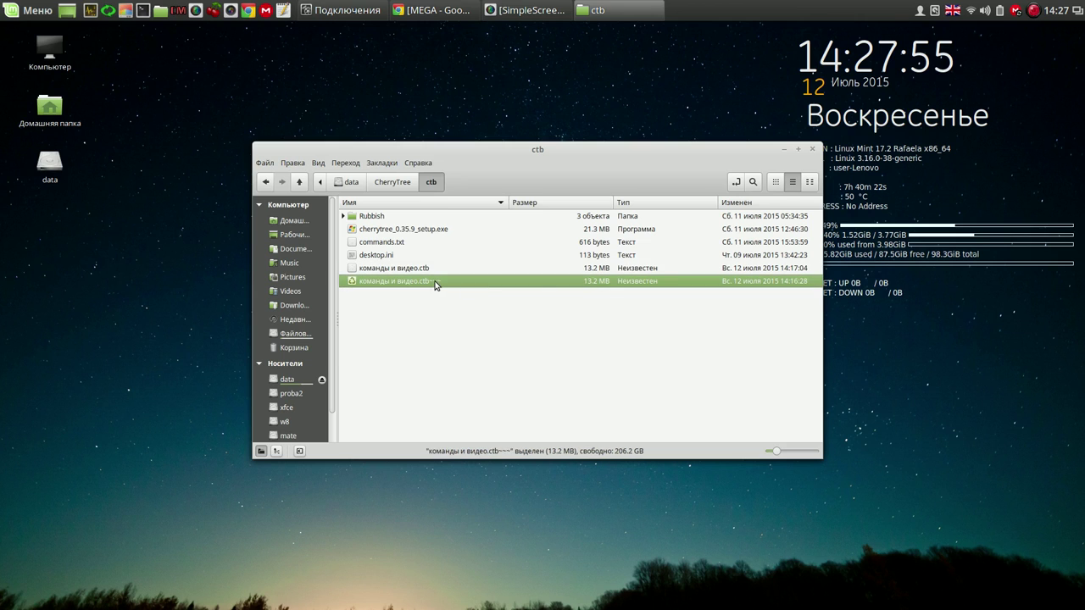
right_click(434, 283)
click(475, 366)
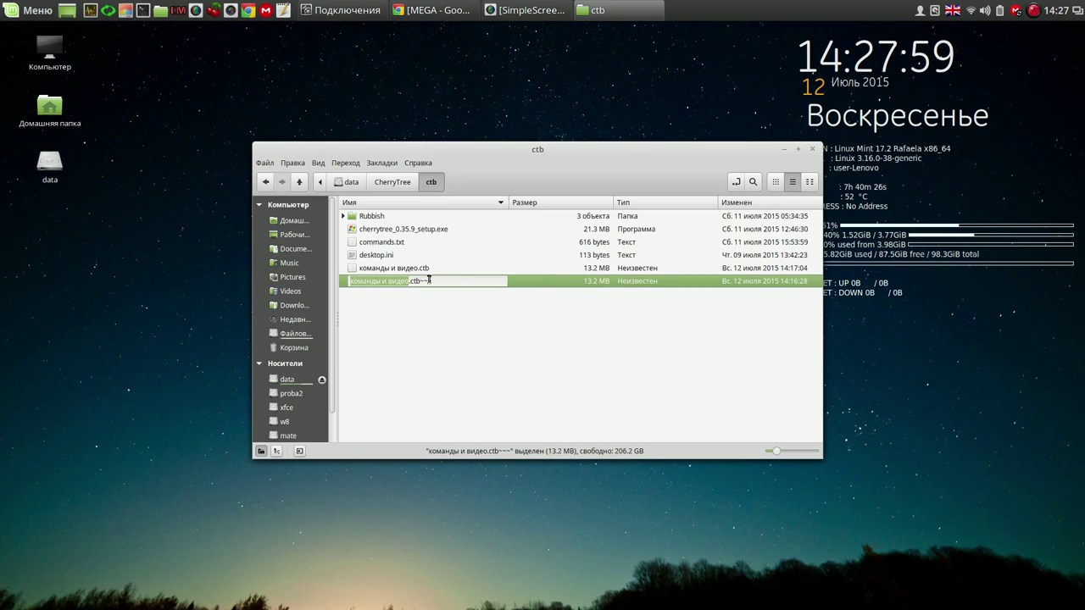
click(399, 270)
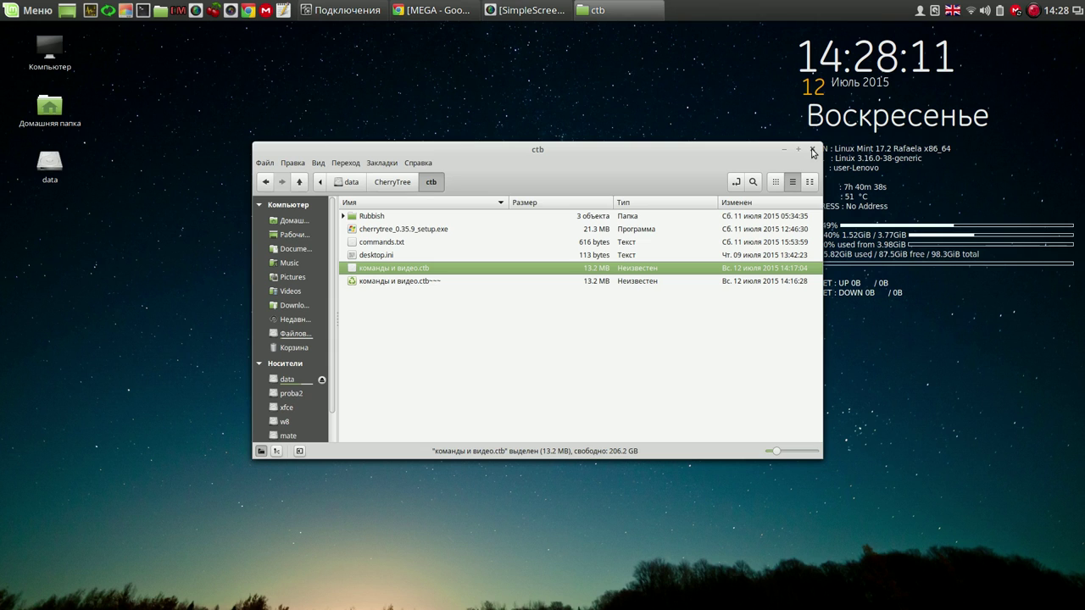
click(812, 150)
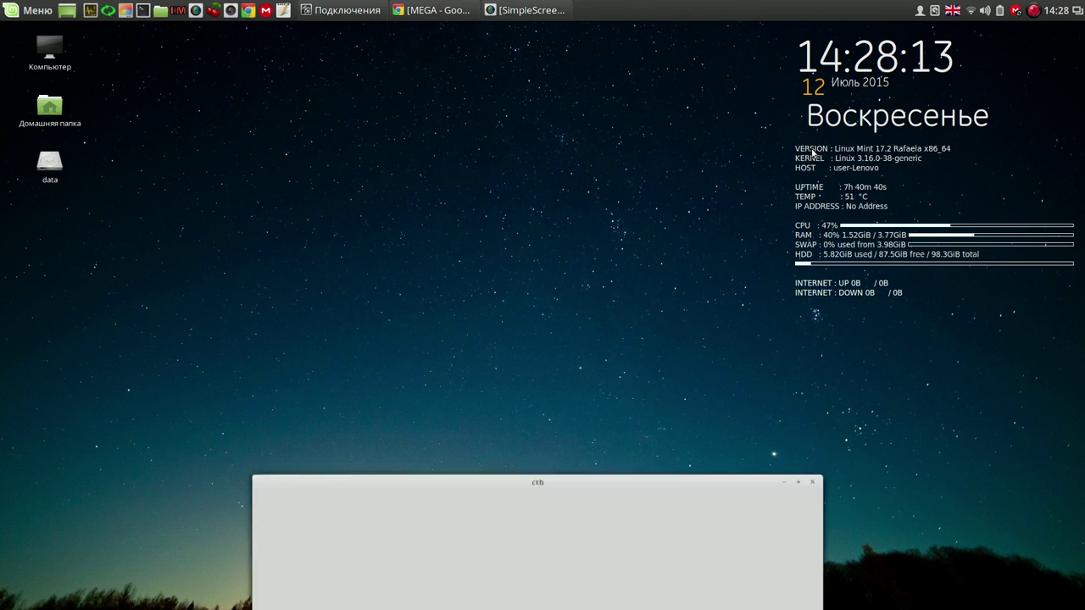